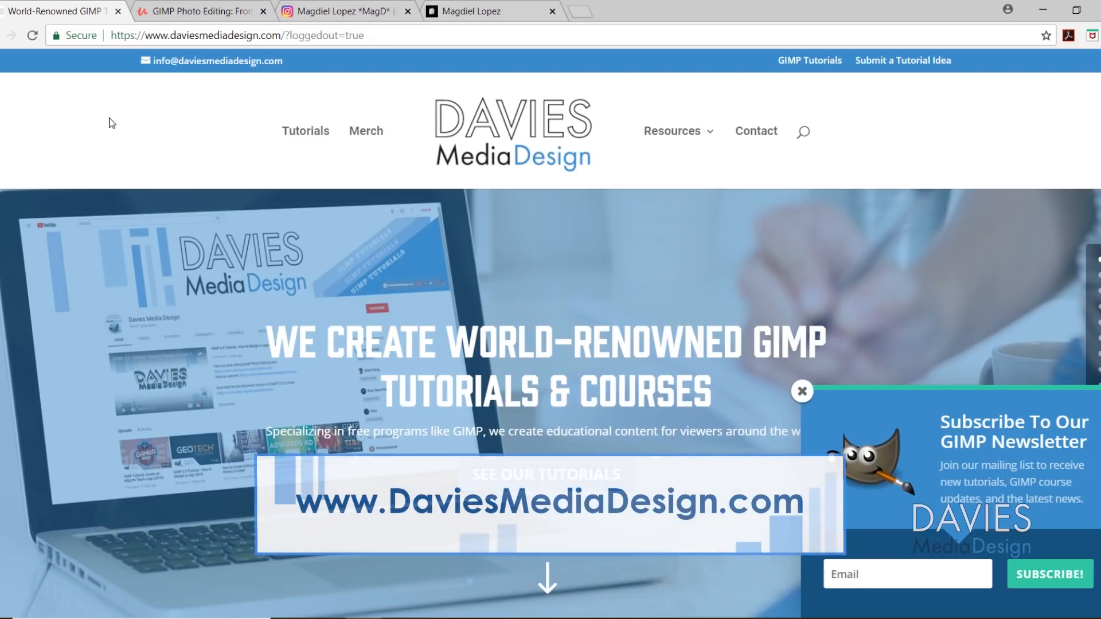
Step: Look over the Davies Media Design home page and the Udemy course page for GIMP photo editing
scroll(151, 235, down, 15)
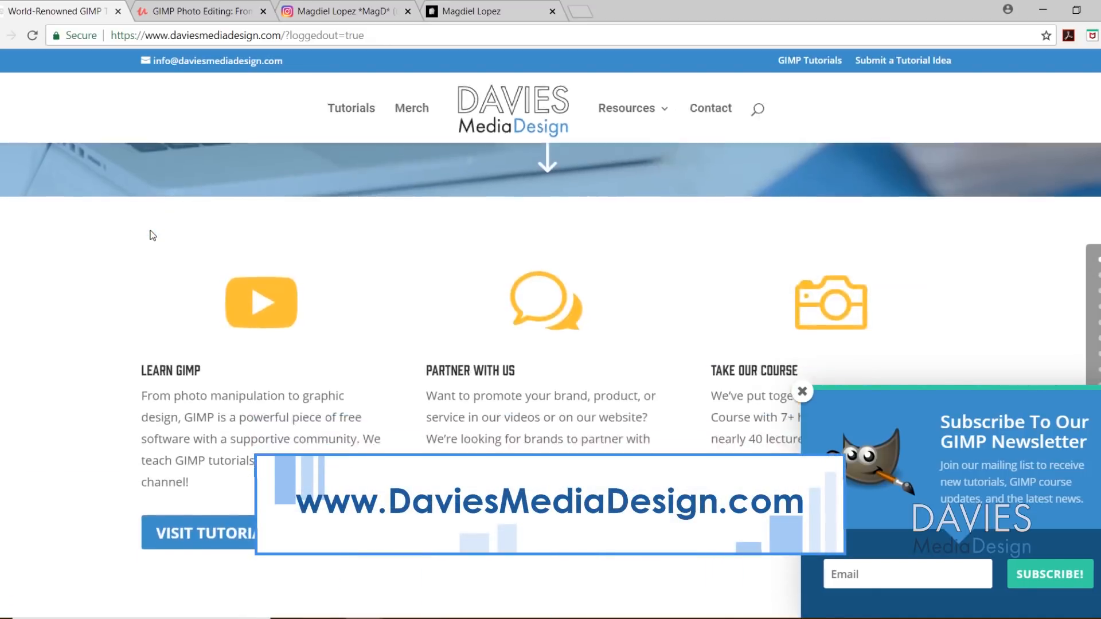
scroll(151, 235, down, 18)
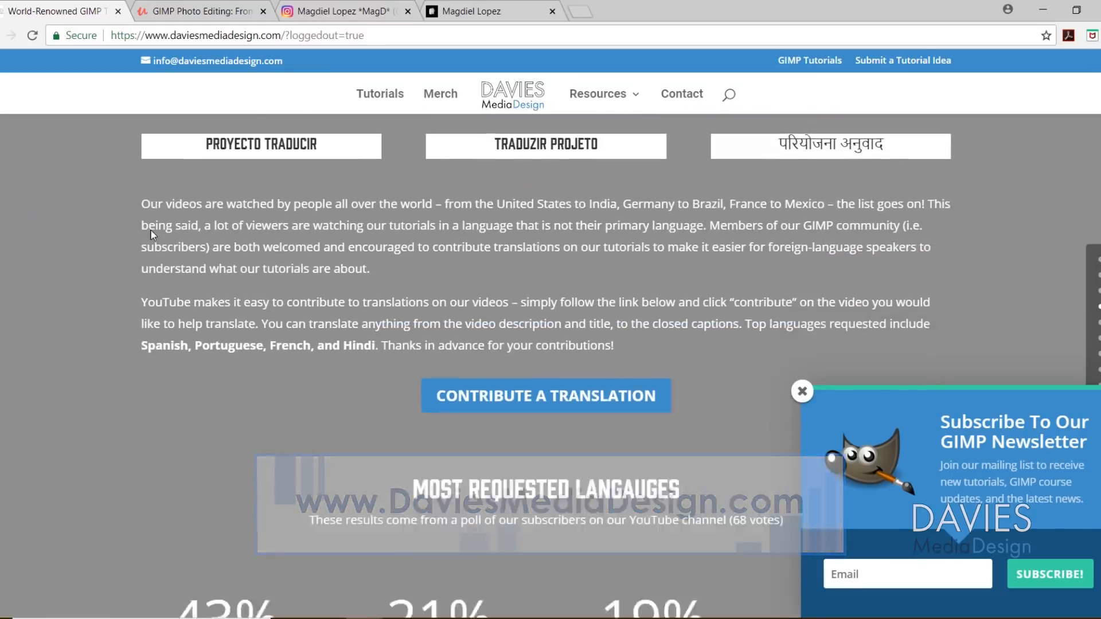
scroll(152, 235, down, 15)
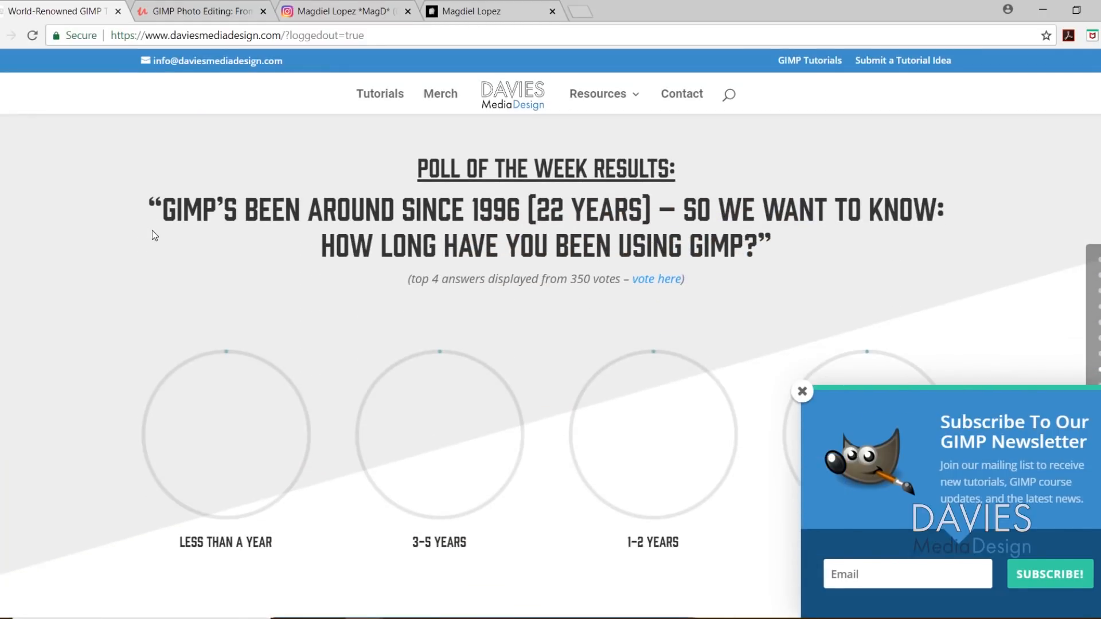
scroll(153, 230, down, 1)
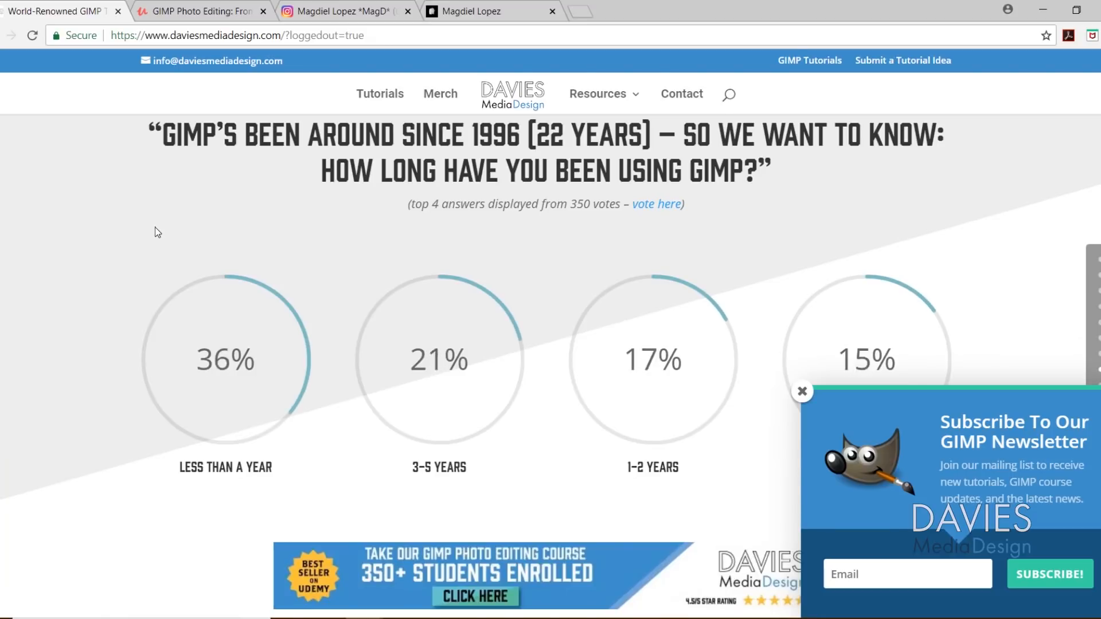
click(195, 12)
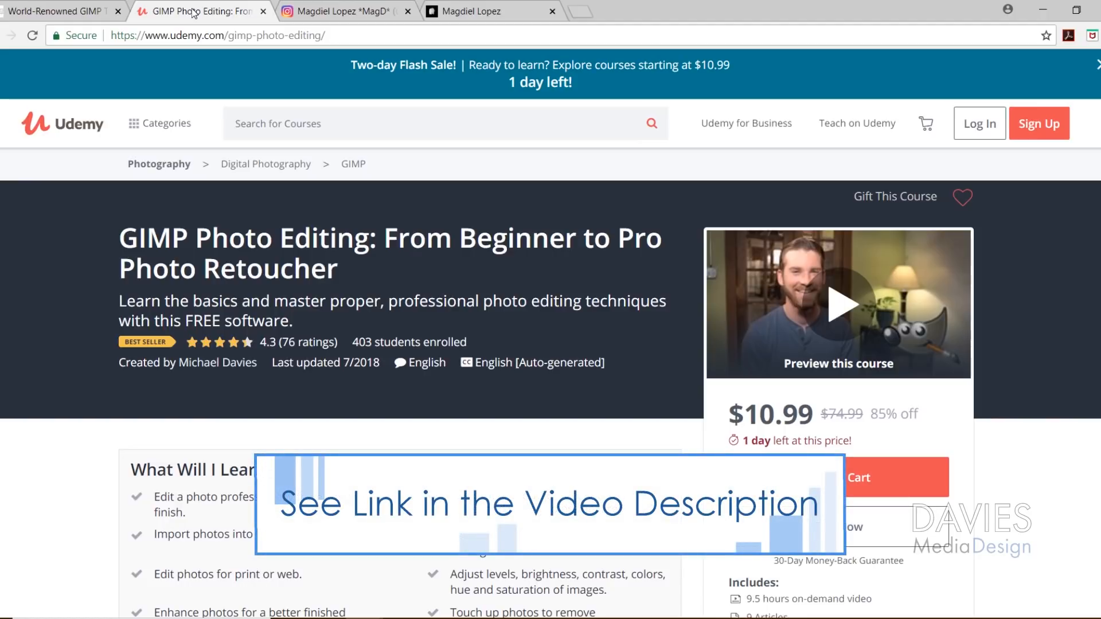
Step: Browse the poster artist's Instagram posts for examples of gradient-based portrait compositions
click(339, 11)
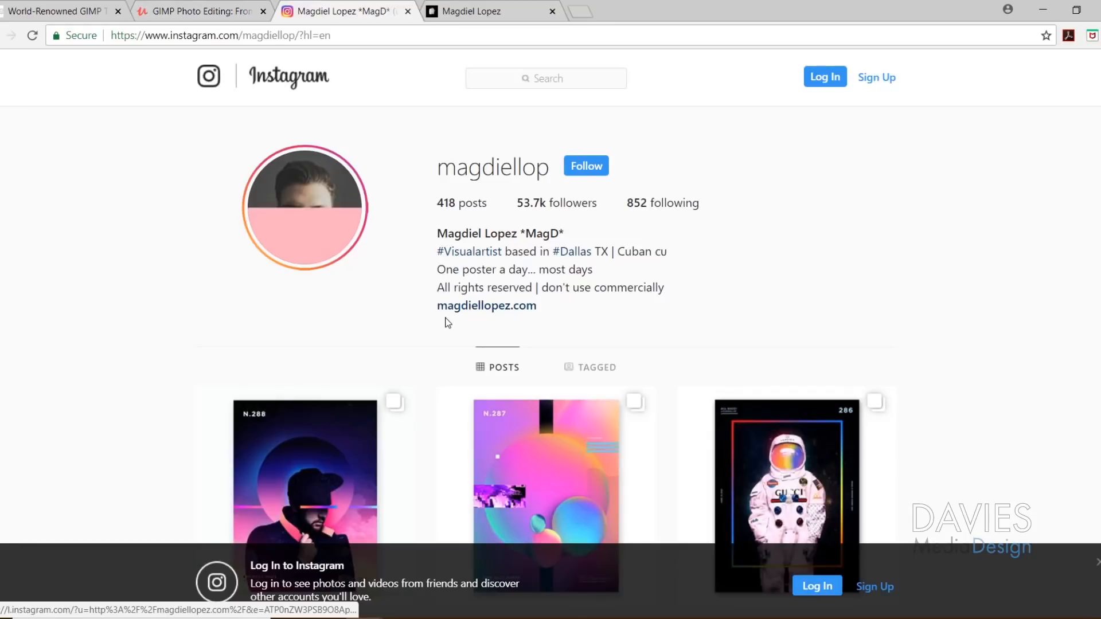
scroll(448, 324, down, 10)
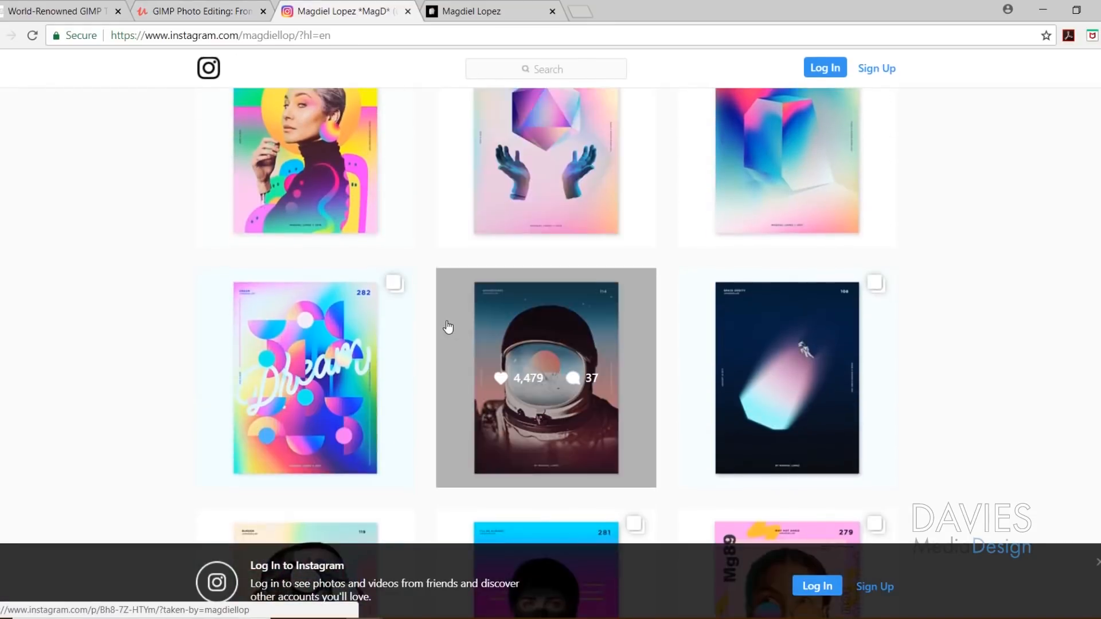
scroll(448, 327, down, 10)
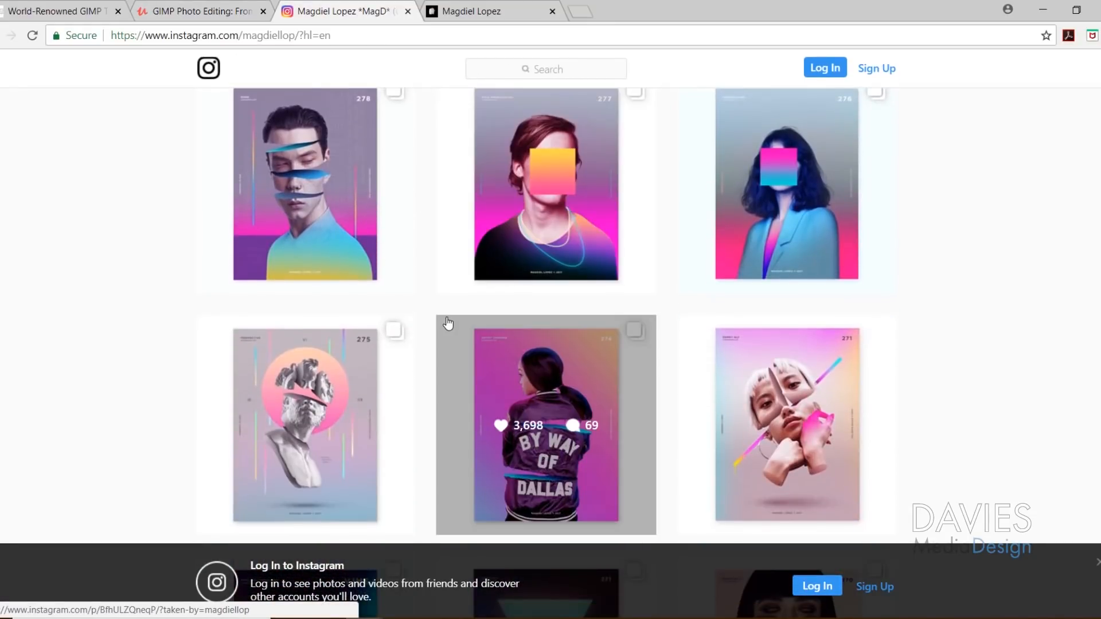
scroll(448, 324, down, 10)
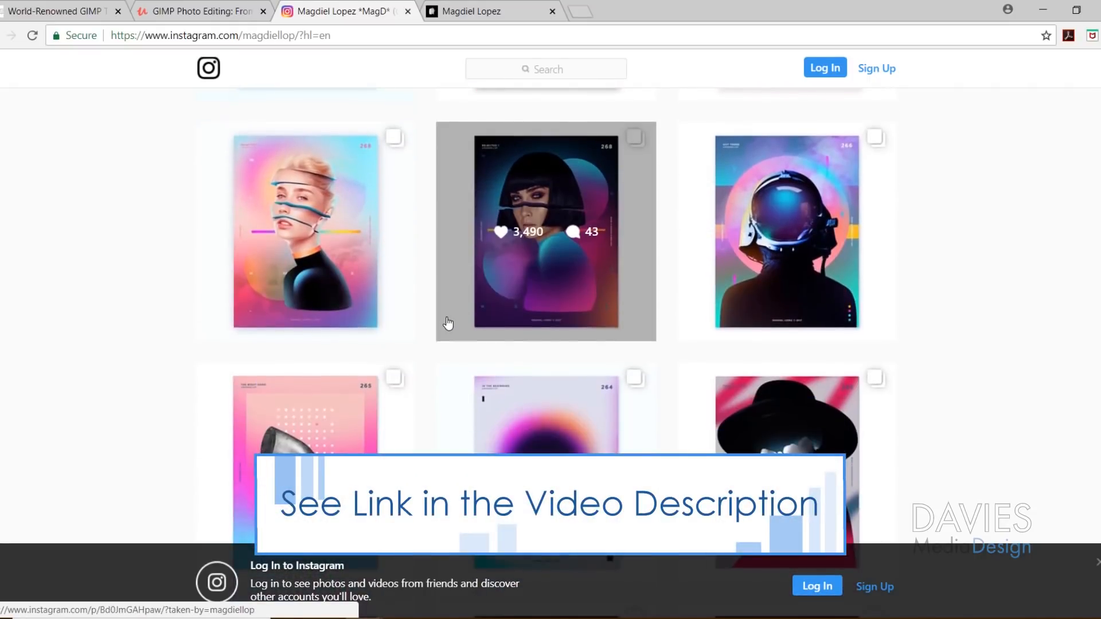
scroll(955, 281, down, 10)
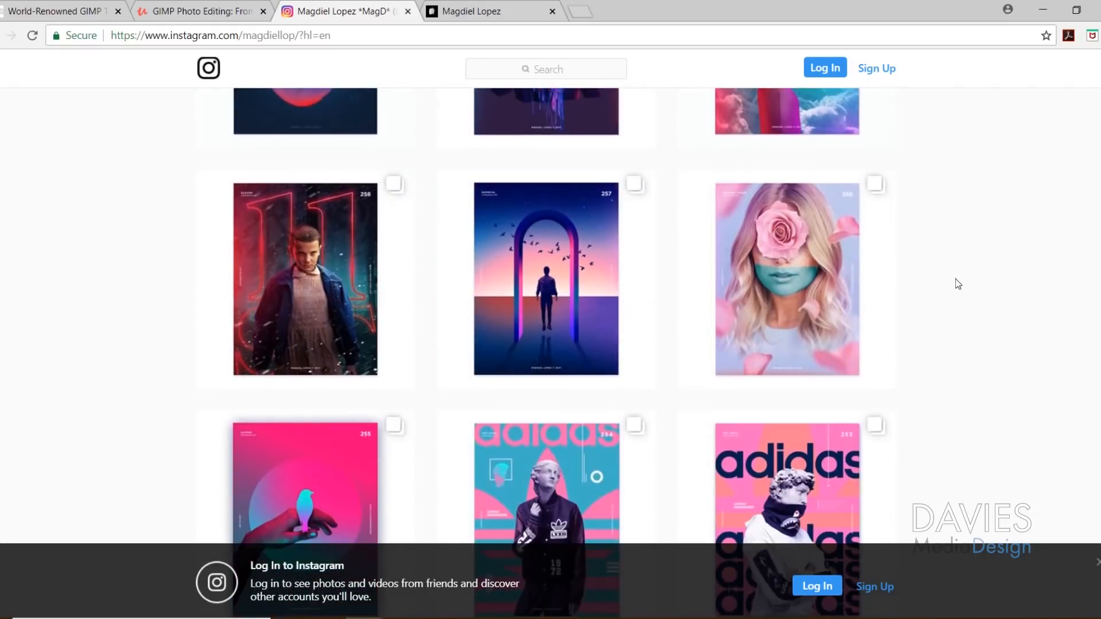
scroll(955, 278, down, 10)
scroll(955, 277, up, 3)
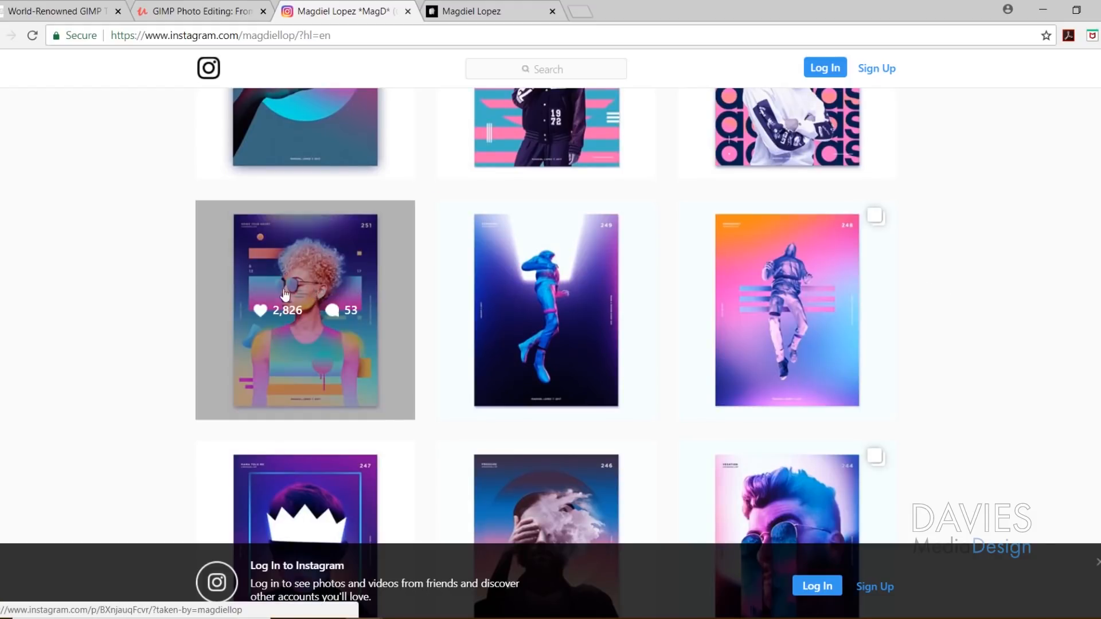
scroll(140, 297, down, 6)
scroll(150, 298, down, 6)
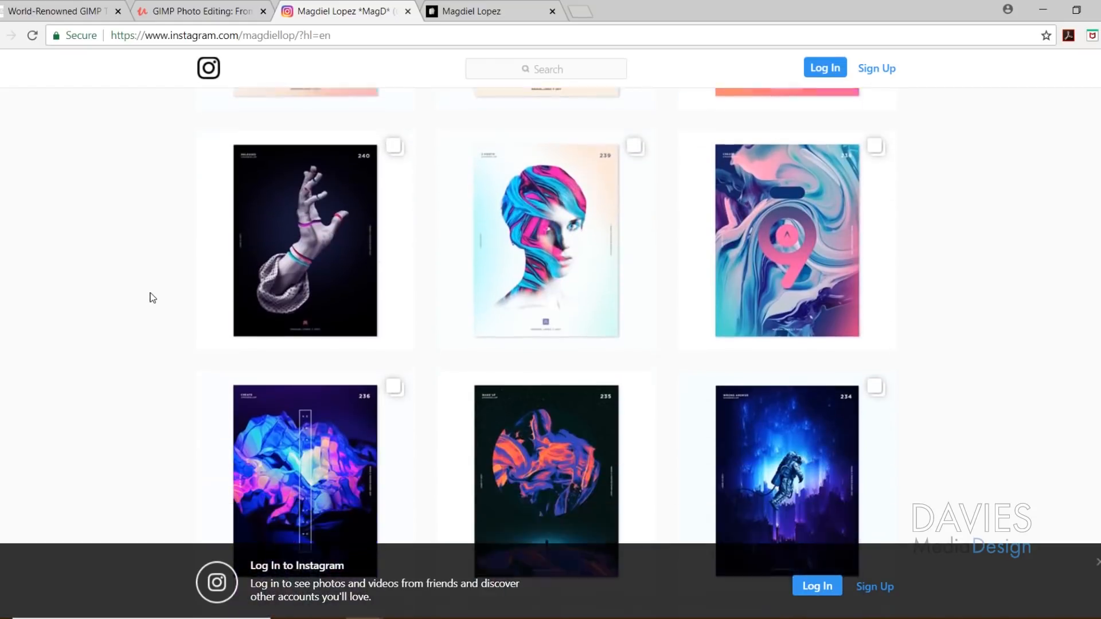
scroll(162, 295, down, 10)
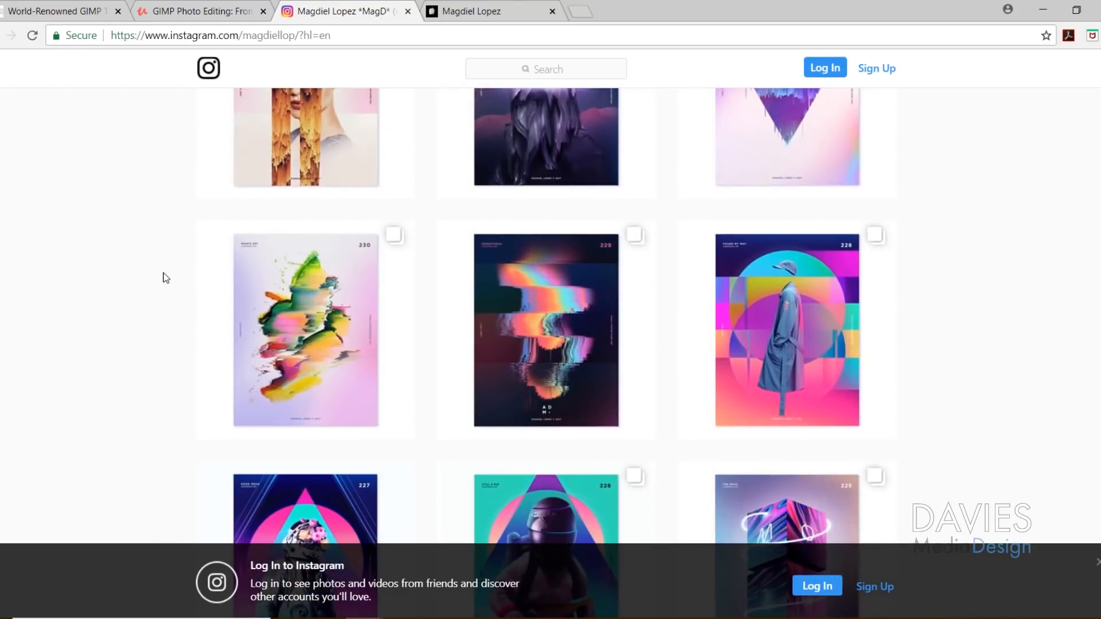
scroll(166, 286, down, 5)
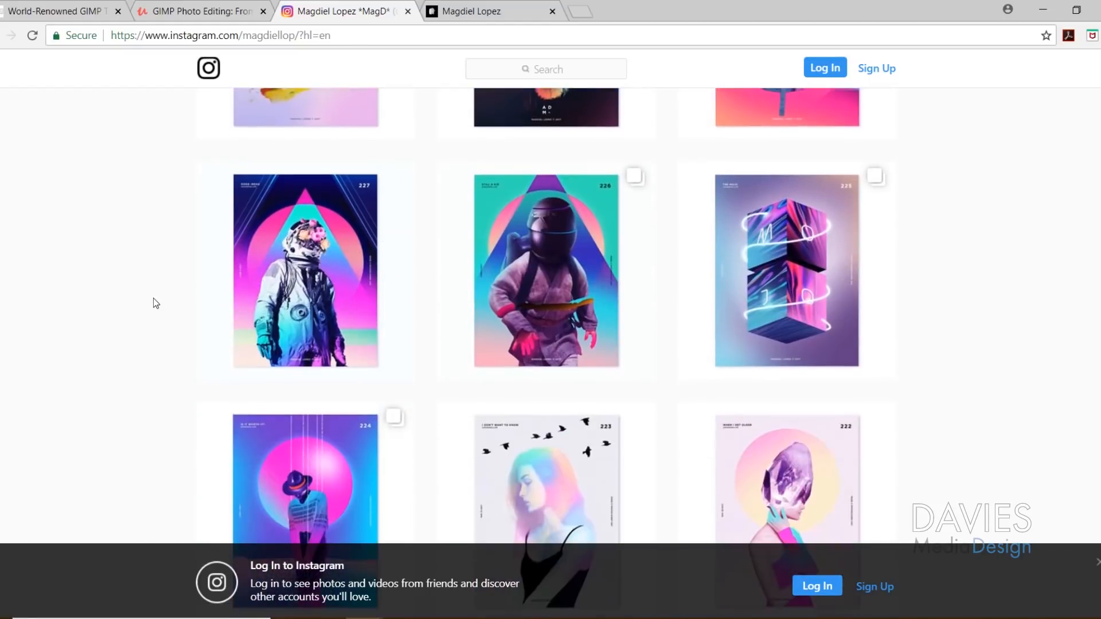
scroll(153, 298, down, 16)
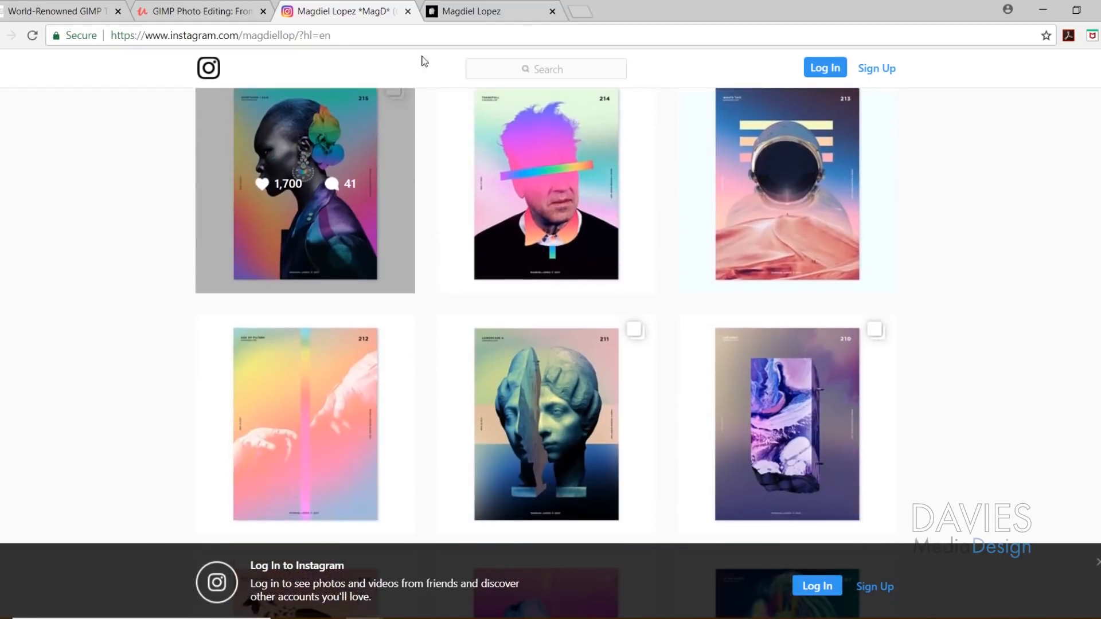
Step: Examine the large poster designs on the artist's own portfolio website
click(476, 12)
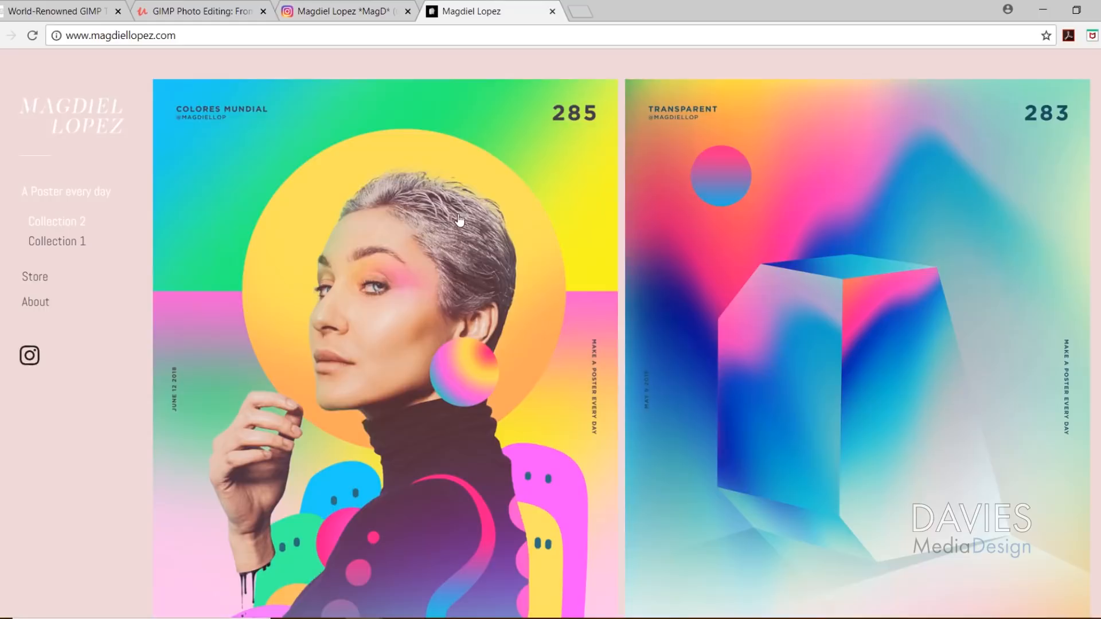
scroll(465, 229, down, 20)
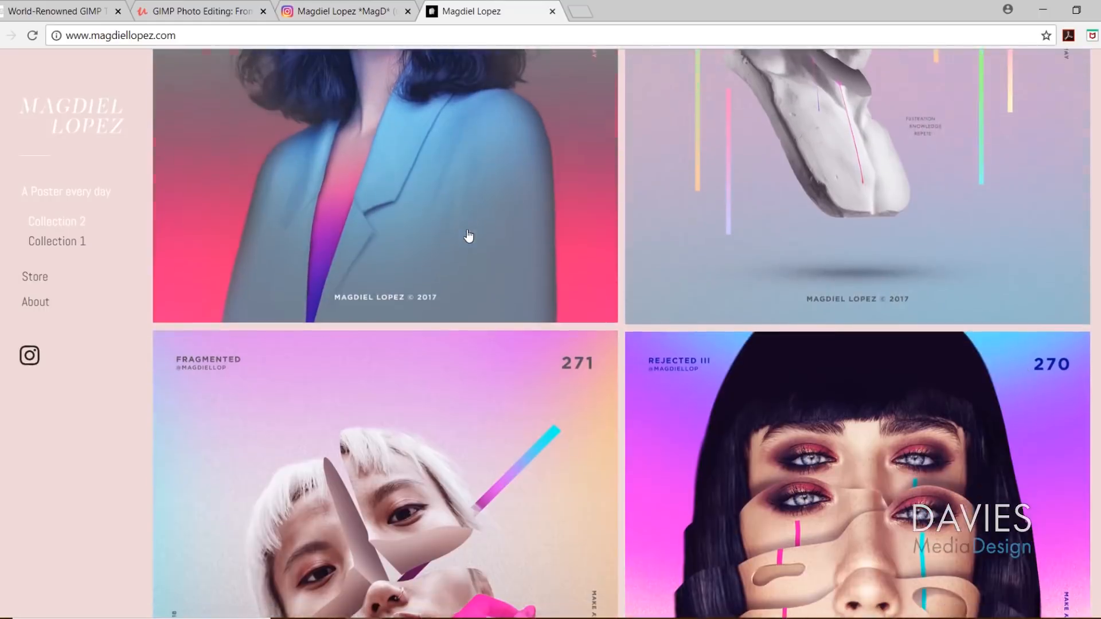
scroll(469, 235, down, 20)
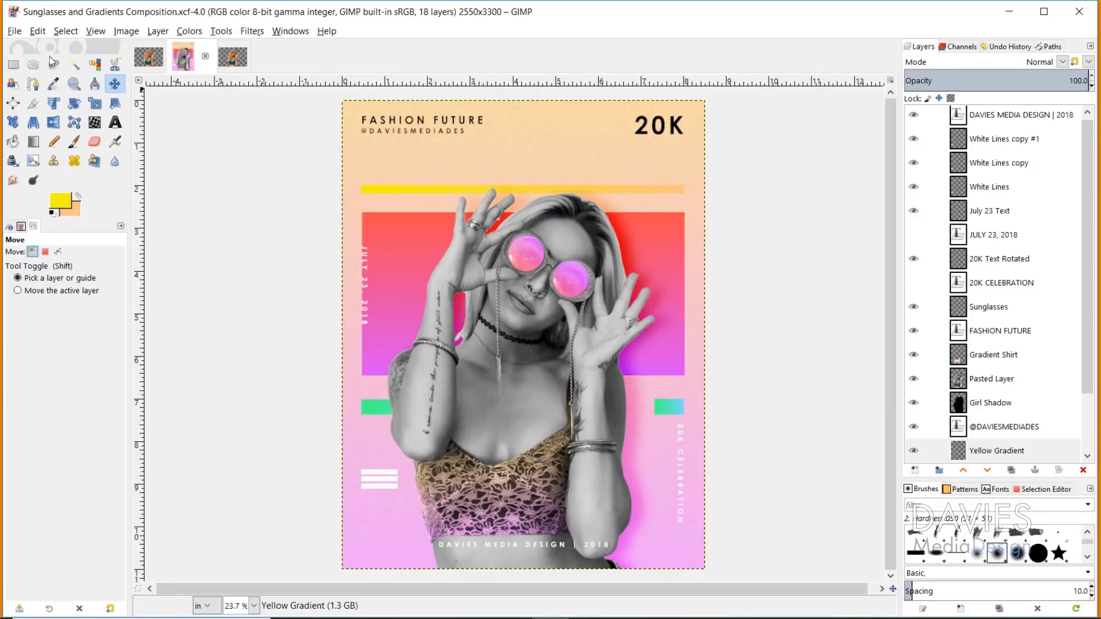
Step: In GIMP, open the recently used photo attractive-1846127.jpg as a new image
click(18, 32)
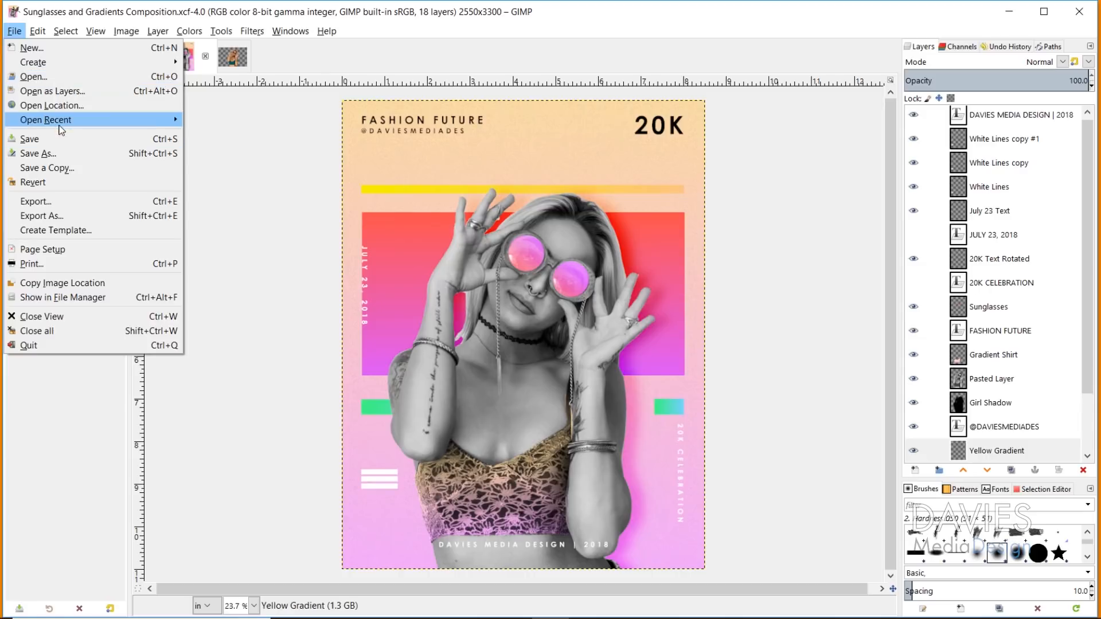
mouse_move(62, 126)
click(268, 164)
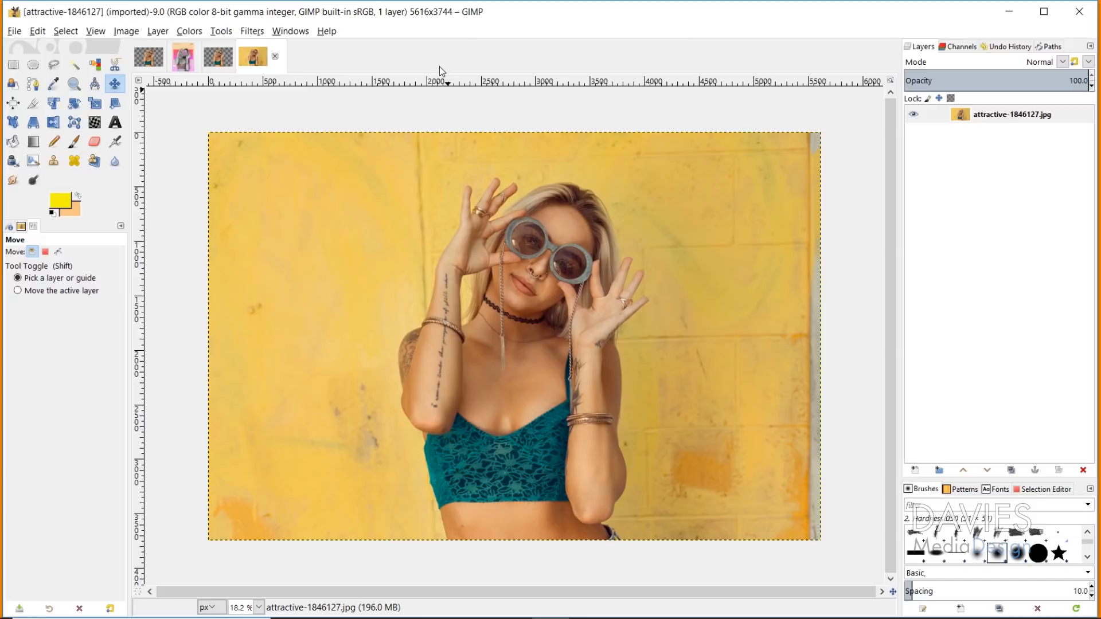
Step: Add an alpha channel and a White (full opacity) layer mask to the attractive-1846127.jpg layer
right_click(965, 118)
click(1012, 463)
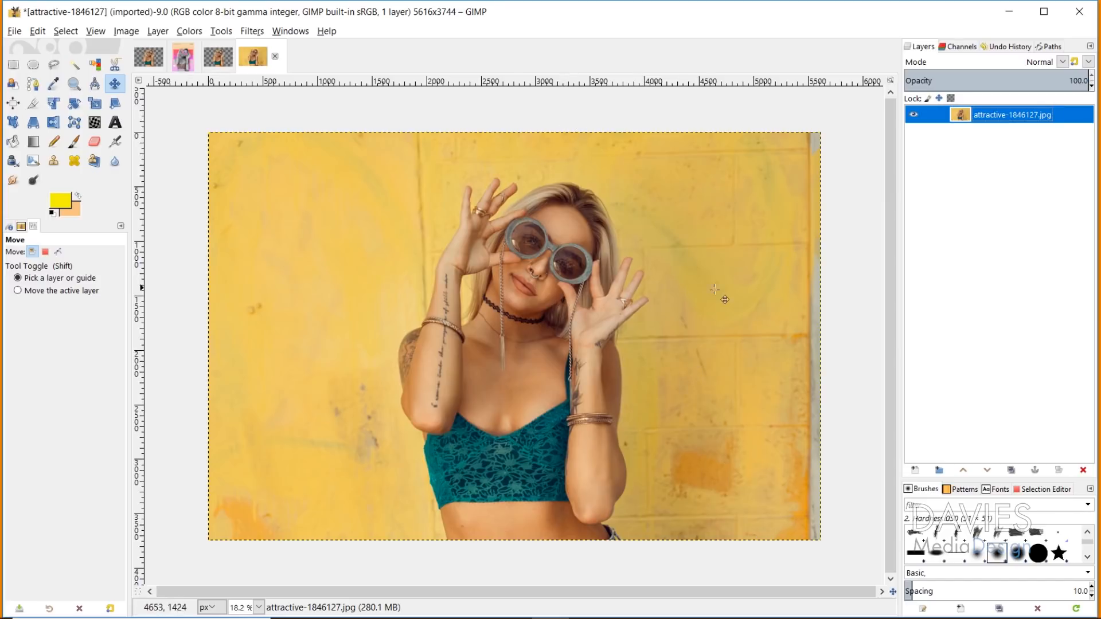
right_click(969, 114)
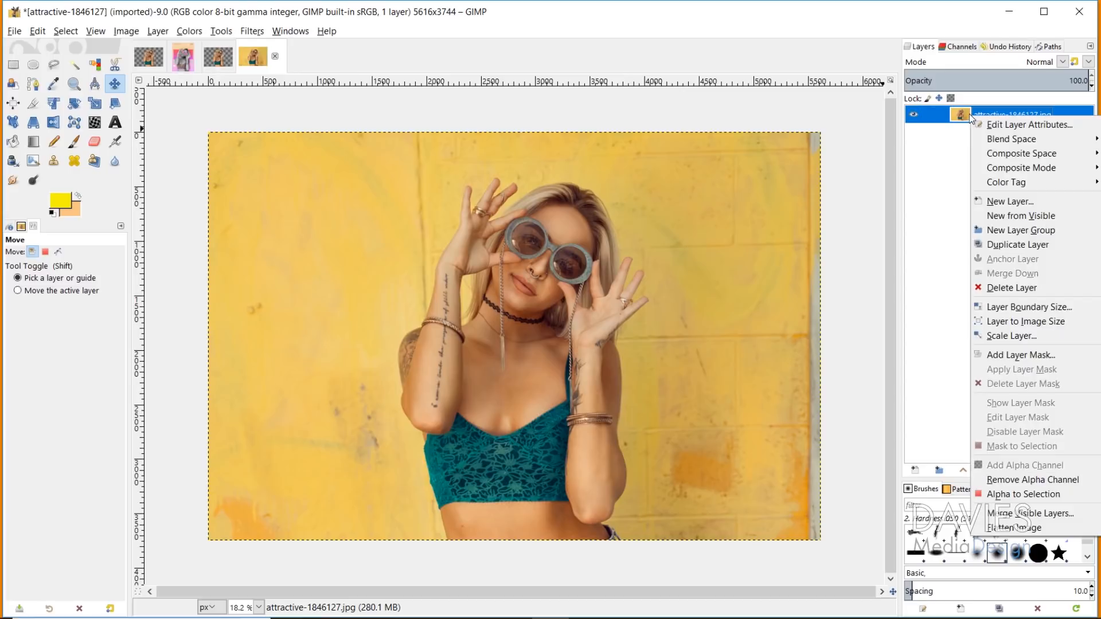
click(1025, 354)
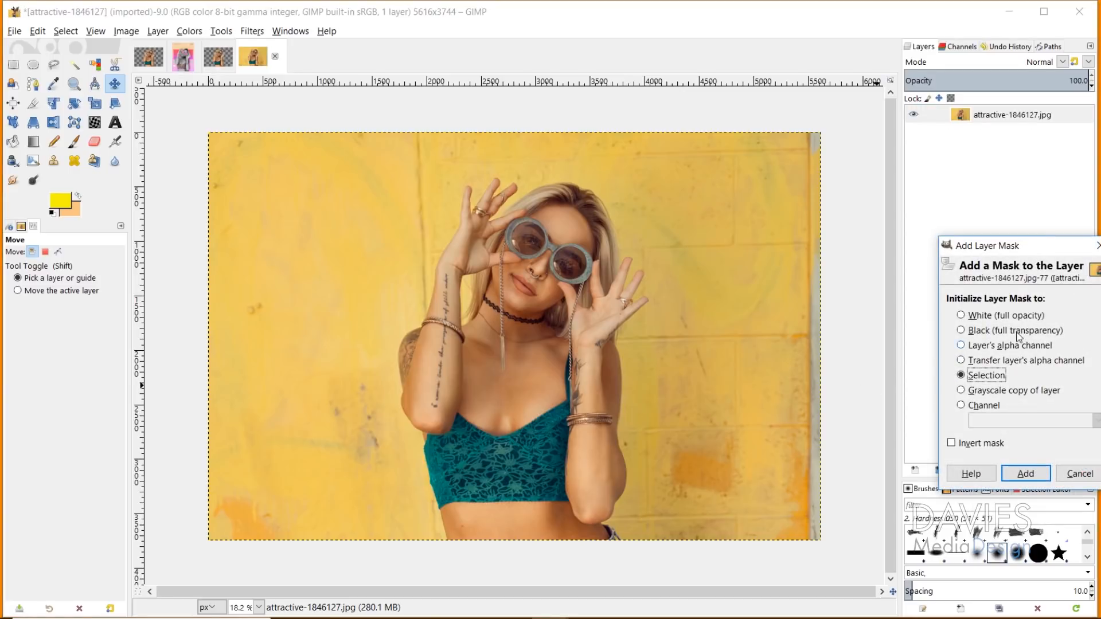
click(961, 316)
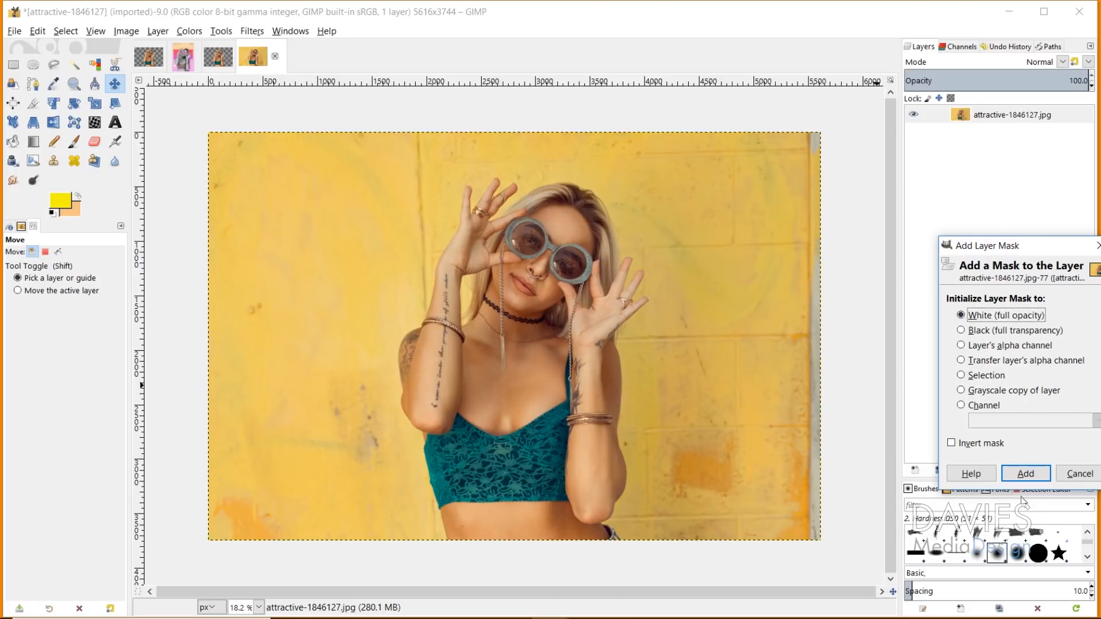
click(1025, 474)
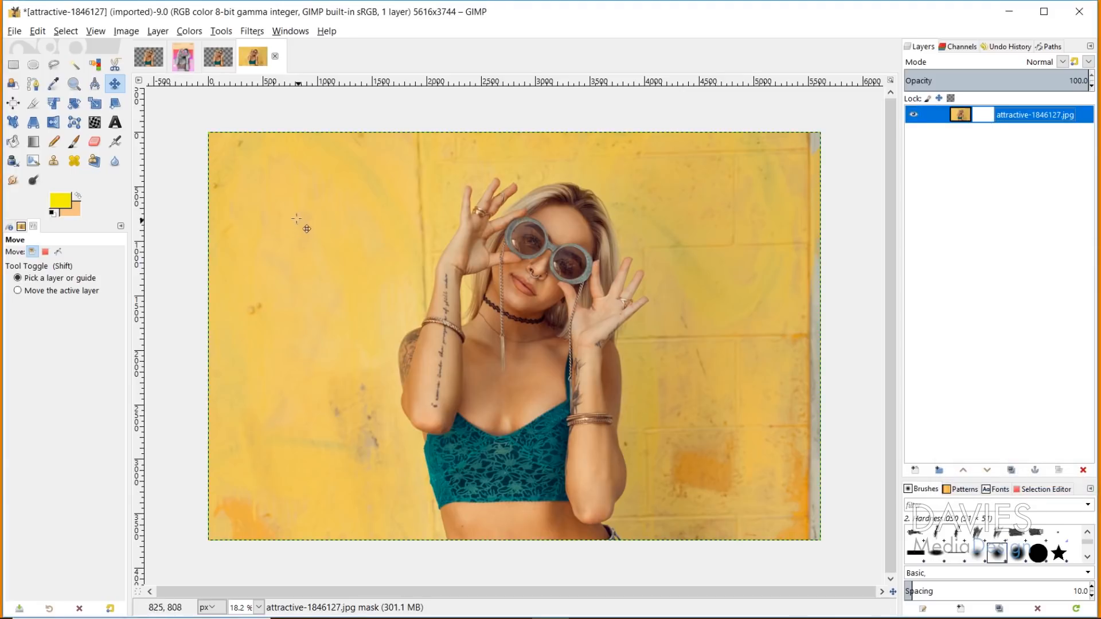
Step: Set up the Paintbrush with a black foreground colour and a brush size of about 552
click(76, 140)
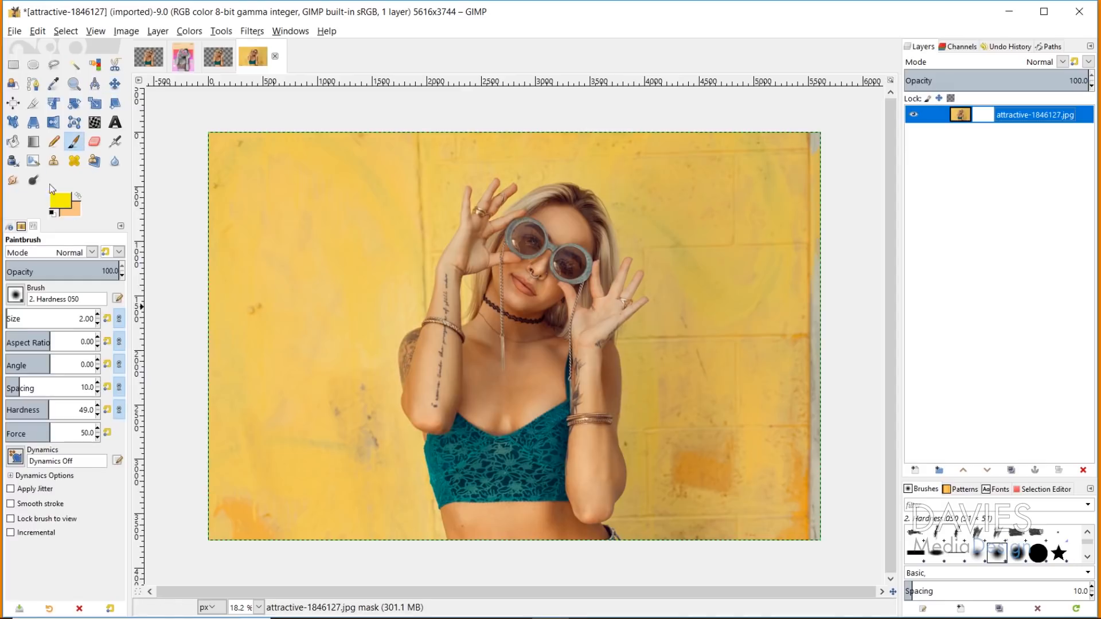
click(63, 207)
click(243, 226)
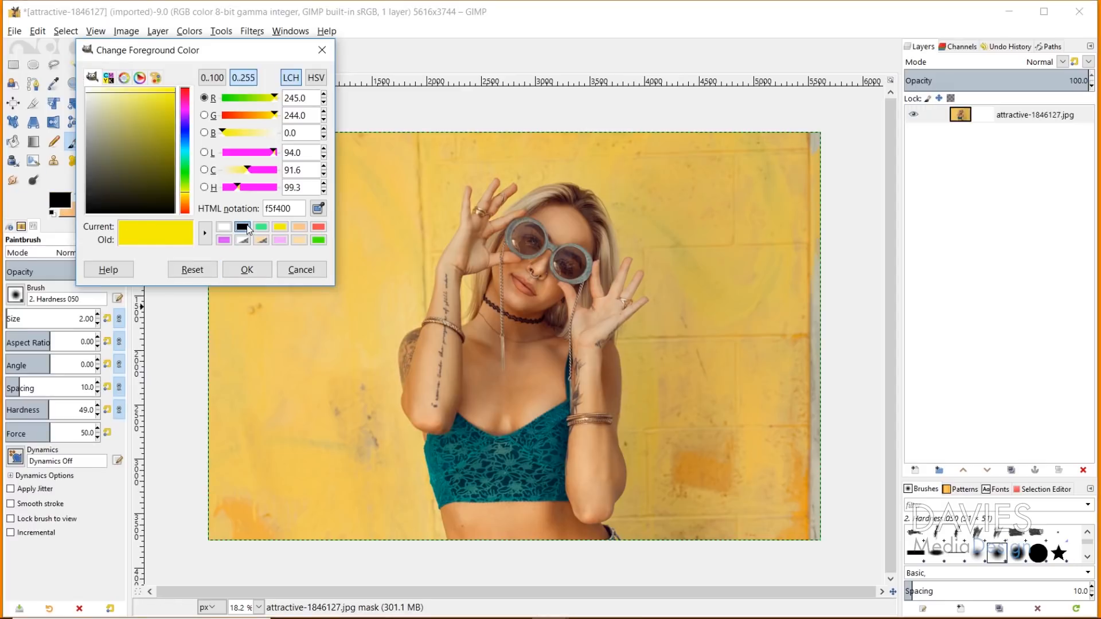
click(248, 271)
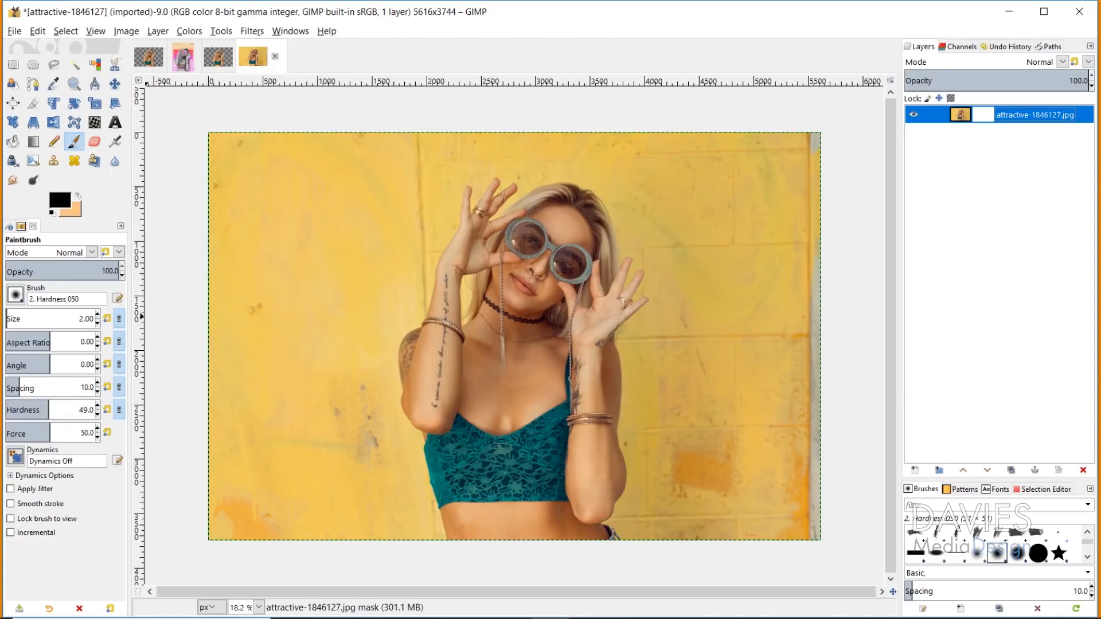
click(12, 313)
drag(11, 312, 70, 316)
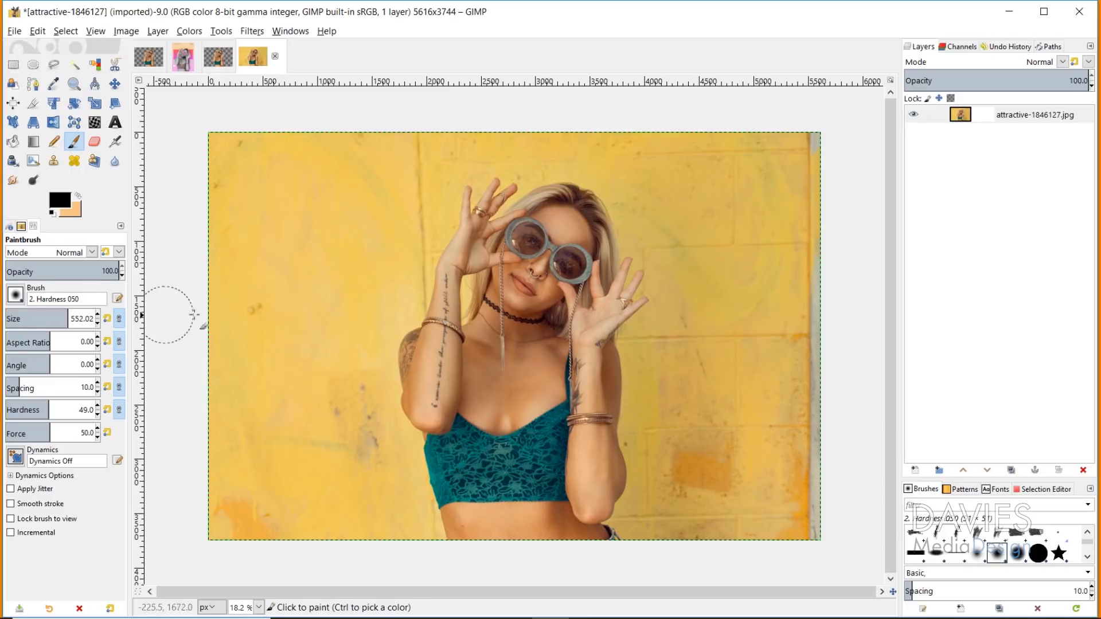
Step: Paint black on the layer mask to hide the outer yellow wall, leaving a rough margin around the woman
mouse_move(315, 217)
mouse_down()
mouse_move(274, 247)
mouse_move(225, 246)
mouse_move(292, 155)
mouse_move(267, 137)
mouse_move(182, 146)
mouse_move(203, 214)
mouse_move(328, 124)
mouse_move(340, 141)
mouse_move(254, 257)
mouse_move(233, 350)
mouse_move(197, 242)
mouse_move(245, 495)
mouse_move(209, 537)
mouse_move(203, 423)
mouse_move(292, 530)
mouse_move(263, 532)
mouse_move(249, 416)
mouse_move(251, 347)
mouse_move(287, 478)
mouse_move(280, 270)
mouse_move(281, 503)
mouse_move(333, 543)
mouse_move(322, 177)
mouse_move(392, 132)
mouse_move(331, 173)
mouse_move(323, 217)
mouse_move(370, 123)
mouse_up()
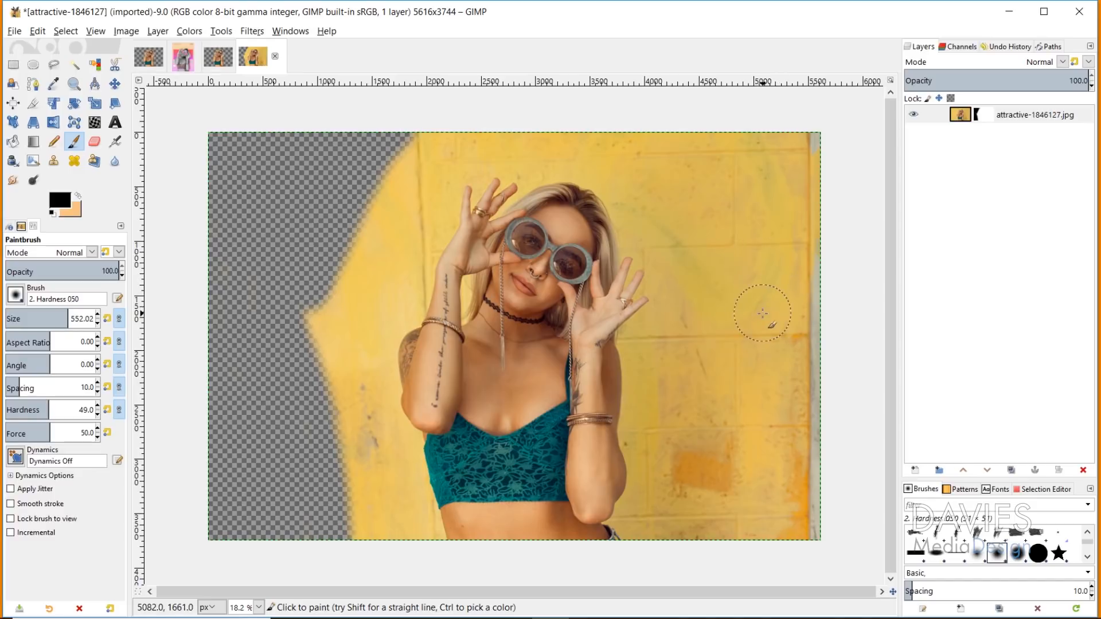
mouse_move(794, 115)
mouse_down()
mouse_move(831, 319)
mouse_move(811, 484)
mouse_move(774, 172)
mouse_move(763, 190)
mouse_up()
mouse_move(729, 318)
mouse_down()
mouse_move(731, 138)
mouse_move(780, 313)
mouse_move(795, 422)
mouse_move(780, 412)
mouse_move(746, 260)
mouse_up()
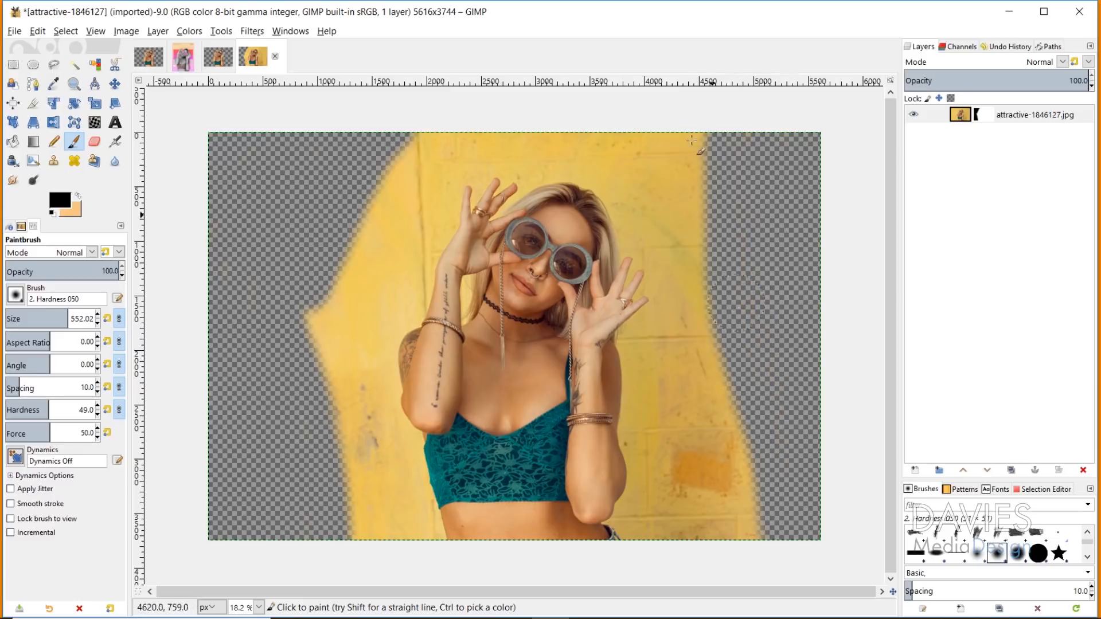
mouse_move(692, 140)
mouse_down()
mouse_move(644, 115)
mouse_move(457, 115)
mouse_move(344, 131)
mouse_move(338, 321)
mouse_move(422, 137)
mouse_move(344, 338)
mouse_move(358, 367)
mouse_up()
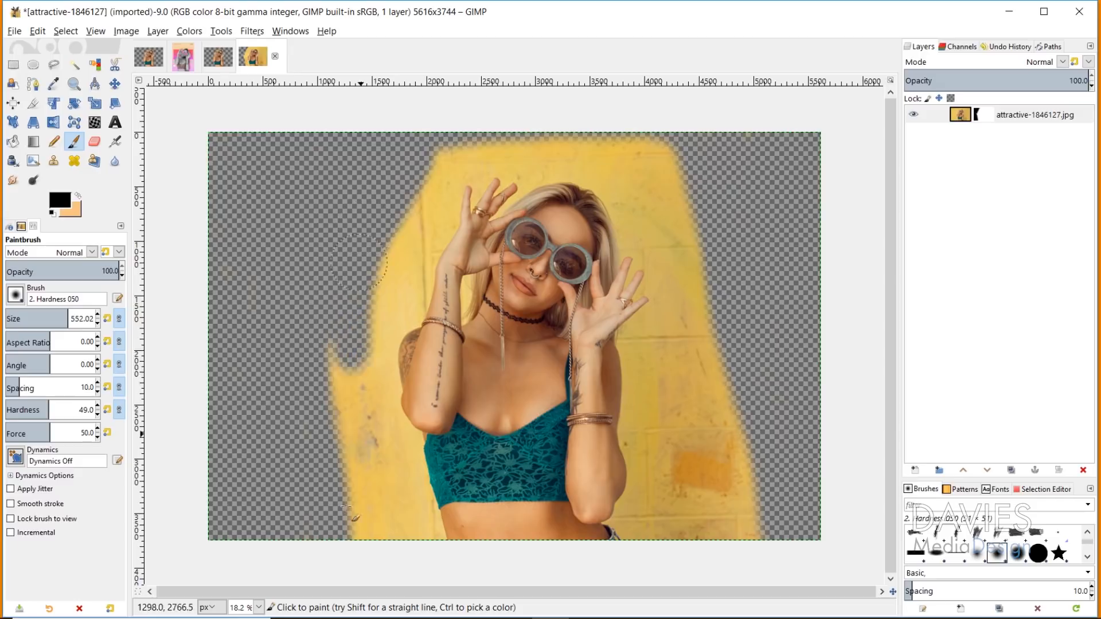
mouse_move(344, 506)
mouse_down()
mouse_move(333, 470)
mouse_move(352, 554)
mouse_move(359, 456)
mouse_move(407, 569)
mouse_move(391, 475)
mouse_move(423, 555)
mouse_move(401, 487)
mouse_move(354, 414)
mouse_move(468, 551)
mouse_up()
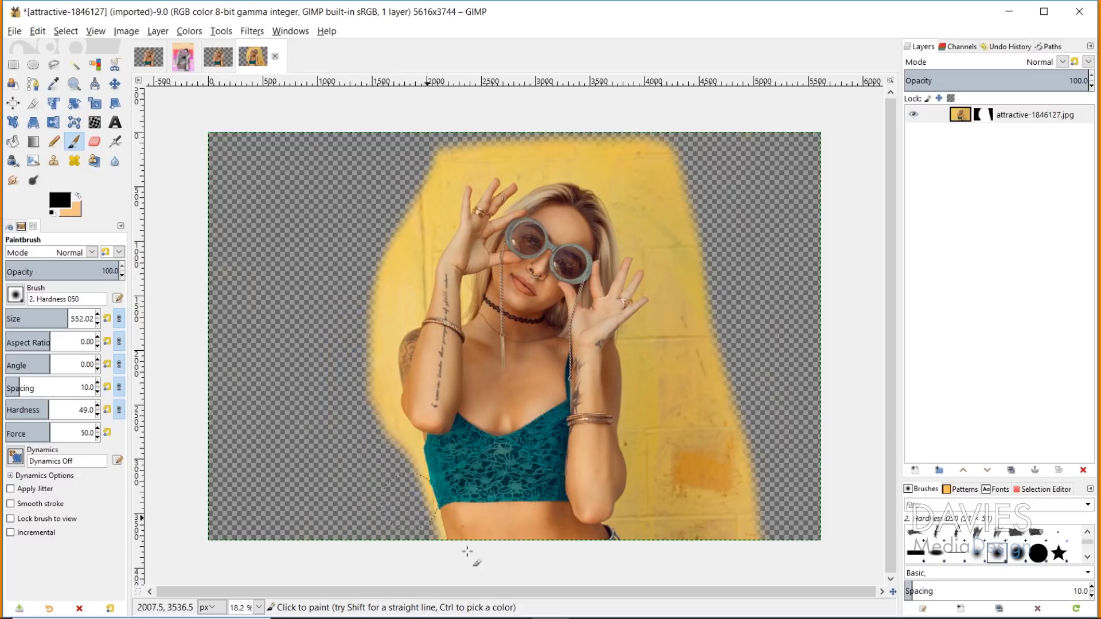
mouse_move(730, 547)
mouse_down()
mouse_move(734, 361)
mouse_move(685, 206)
mouse_move(713, 572)
mouse_up()
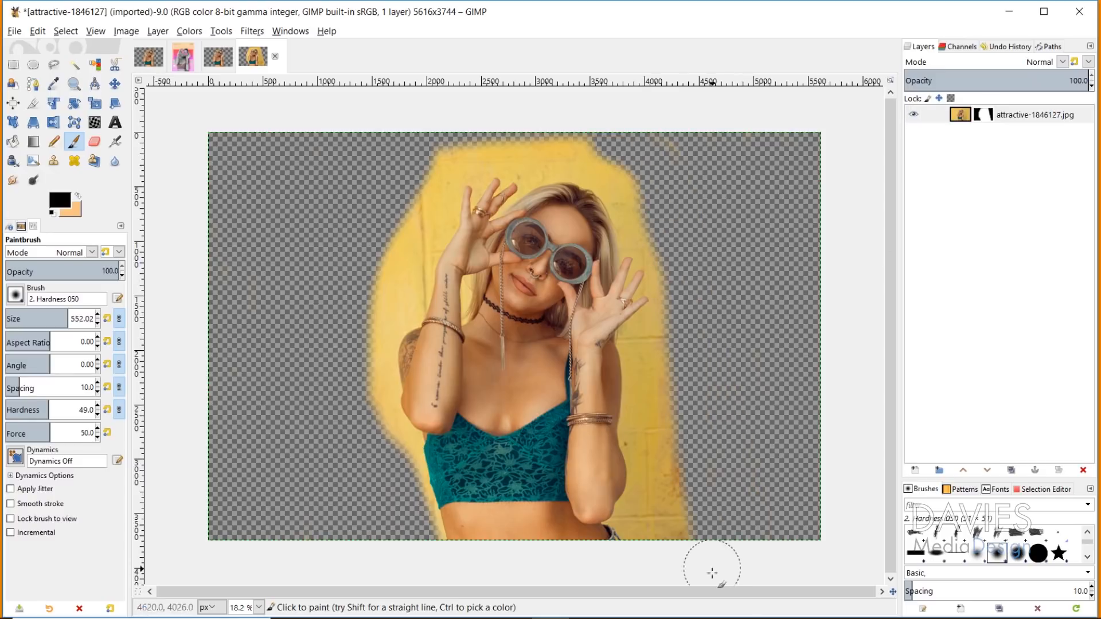
Step: Shrink the Paintbrush to a small size suited to detailed mask work around the fingers of the ringed hand
click(74, 85)
drag(437, 167, 631, 389)
drag(292, 338, 403, 438)
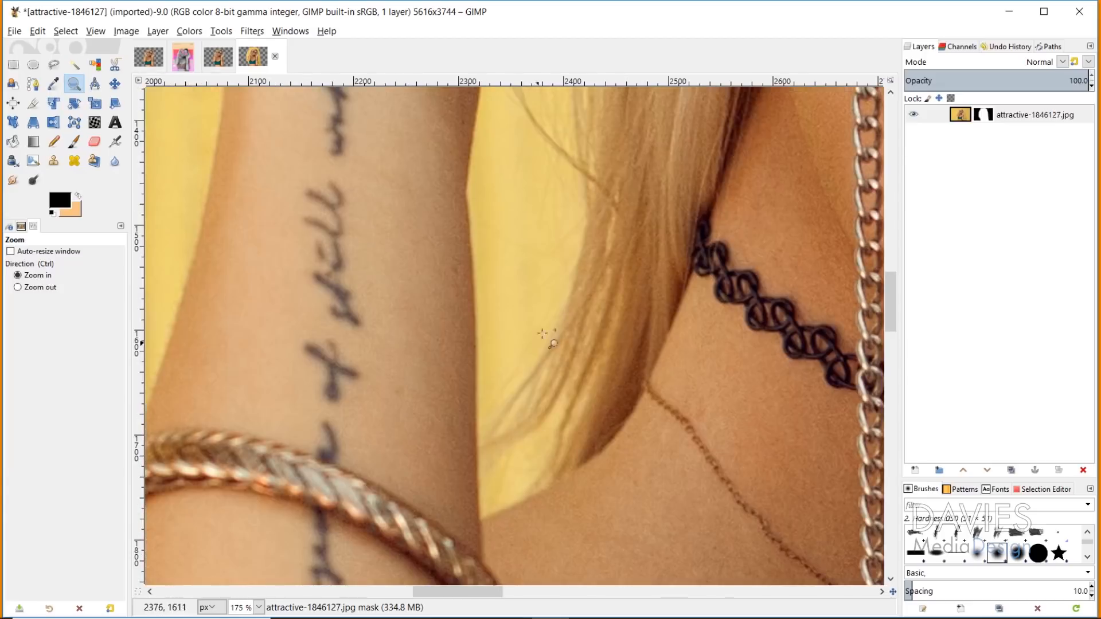
scroll(548, 338, up, 10)
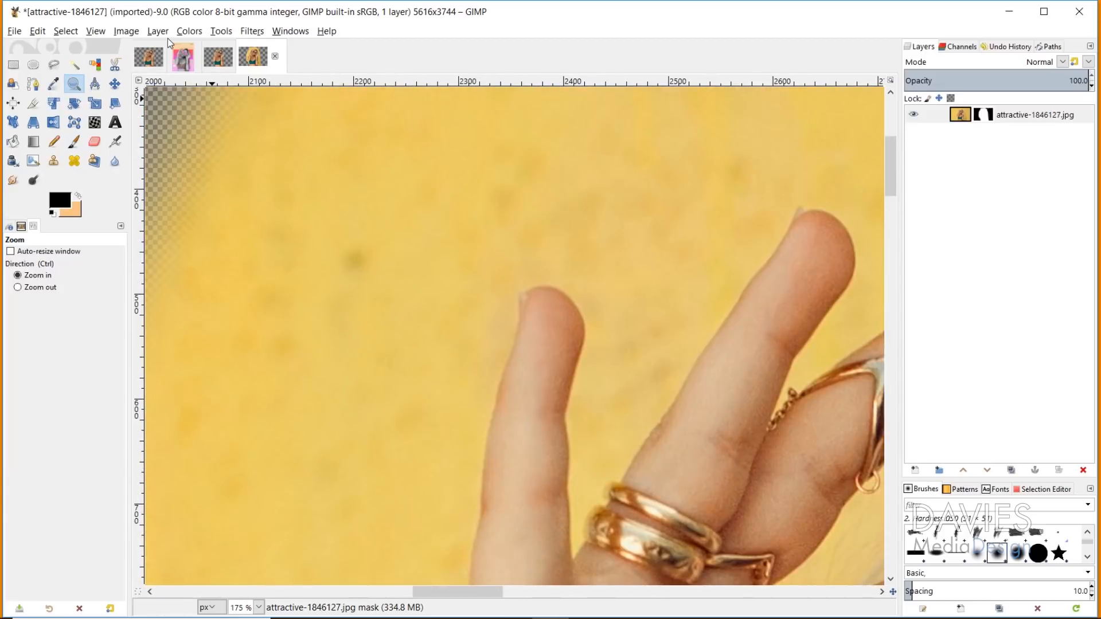
click(74, 141)
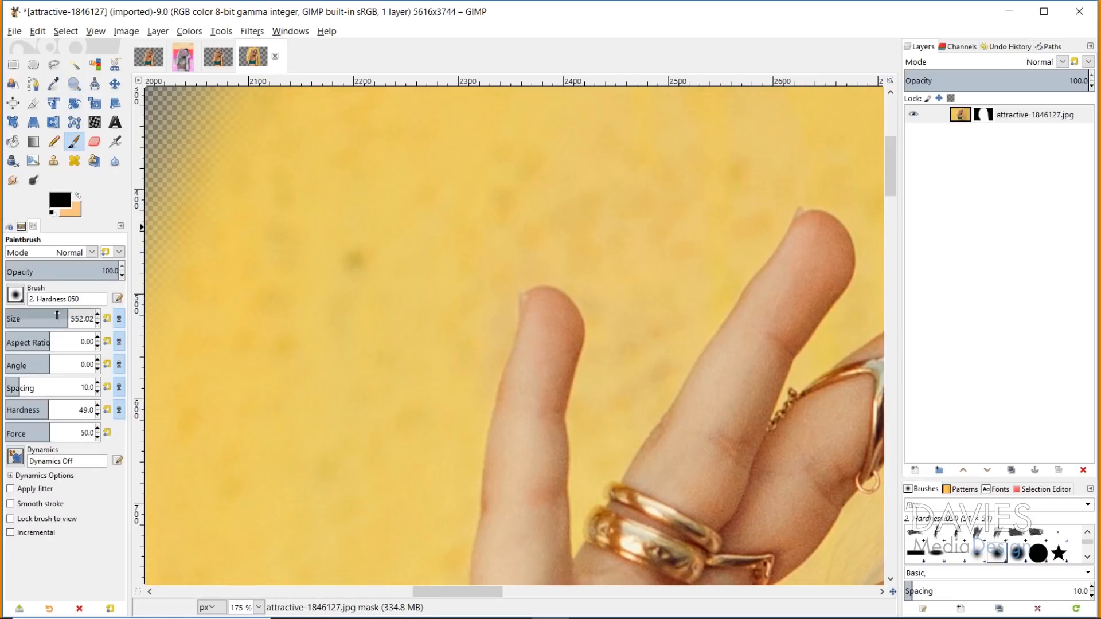
drag(57, 314, 32, 316)
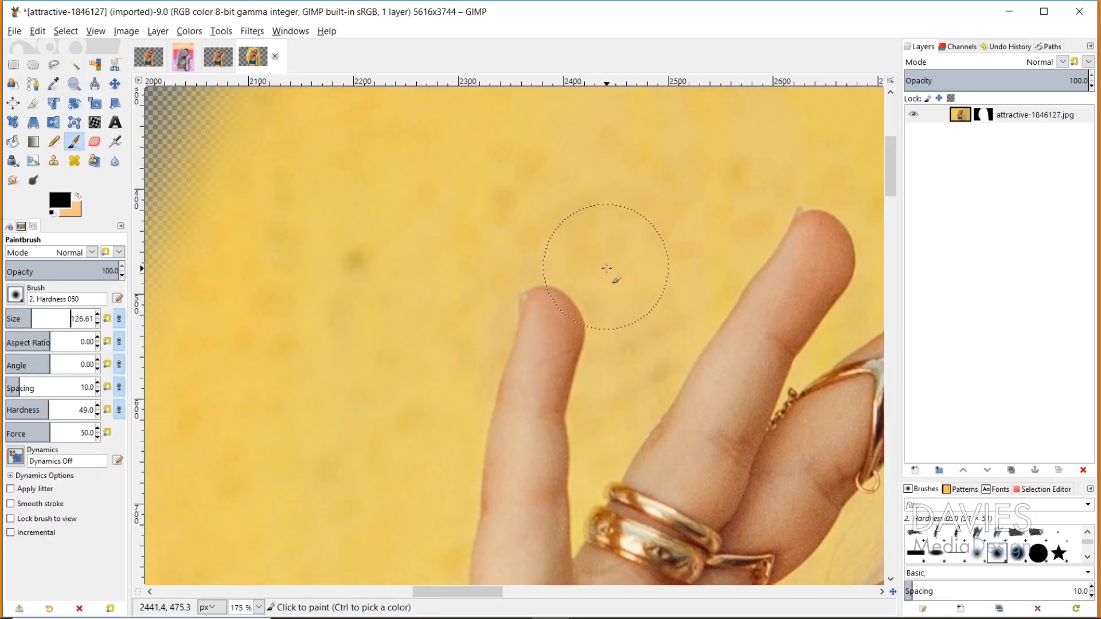
click(19, 310)
Step: Paint black on the mask around the tip and inner side of the outermost raised finger, reducing the brush size to 33.70
mouse_move(612, 253)
mouse_down()
mouse_move(614, 382)
mouse_move(597, 351)
mouse_move(582, 430)
mouse_move(585, 304)
mouse_move(549, 273)
mouse_move(519, 281)
mouse_move(504, 321)
mouse_move(528, 324)
mouse_move(554, 302)
mouse_up()
key(bracketleft)
key(bracketleft)
key(bracketleft)
key(bracketleft)
key(bracketleft)
key(bracketleft)
key(bracketleft)
key(bracketleft)
key(bracketleft)
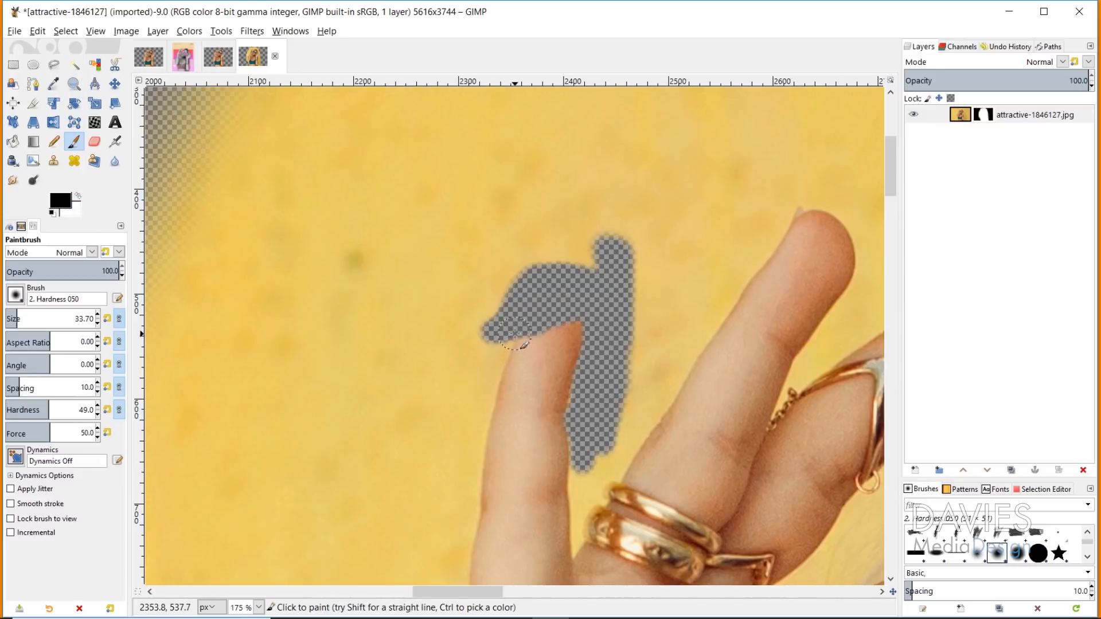
Step: Mask the outer edge of the same finger in black and paint white to restore the fingertip areas hidden by mistake
key(x)
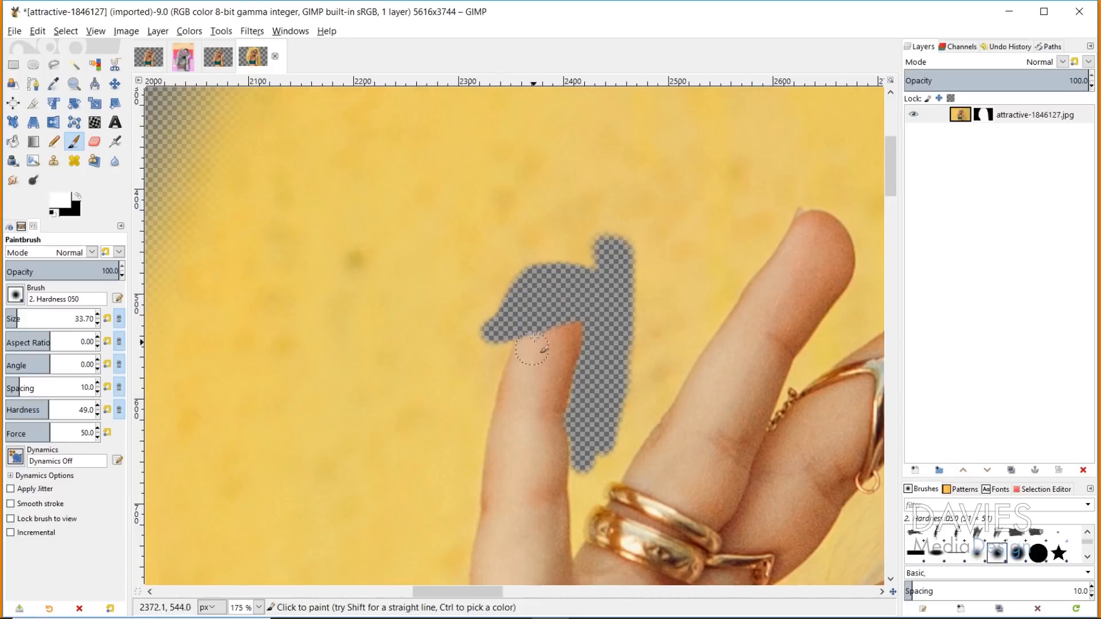
mouse_move(531, 344)
mouse_down()
mouse_move(554, 321)
mouse_move(527, 351)
mouse_move(531, 316)
mouse_move(550, 305)
mouse_move(565, 326)
mouse_move(569, 312)
mouse_move(553, 301)
mouse_move(530, 323)
mouse_move(550, 298)
mouse_move(567, 315)
mouse_move(559, 295)
mouse_move(539, 297)
mouse_move(531, 325)
mouse_move(526, 303)
mouse_move(544, 291)
mouse_move(547, 320)
mouse_move(592, 292)
mouse_move(595, 307)
mouse_move(545, 275)
mouse_move(505, 304)
mouse_move(469, 431)
mouse_move(486, 377)
mouse_move(470, 496)
mouse_up()
key(x)
key(x)
mouse_move(519, 380)
mouse_down()
mouse_move(518, 346)
mouse_move(509, 384)
mouse_up()
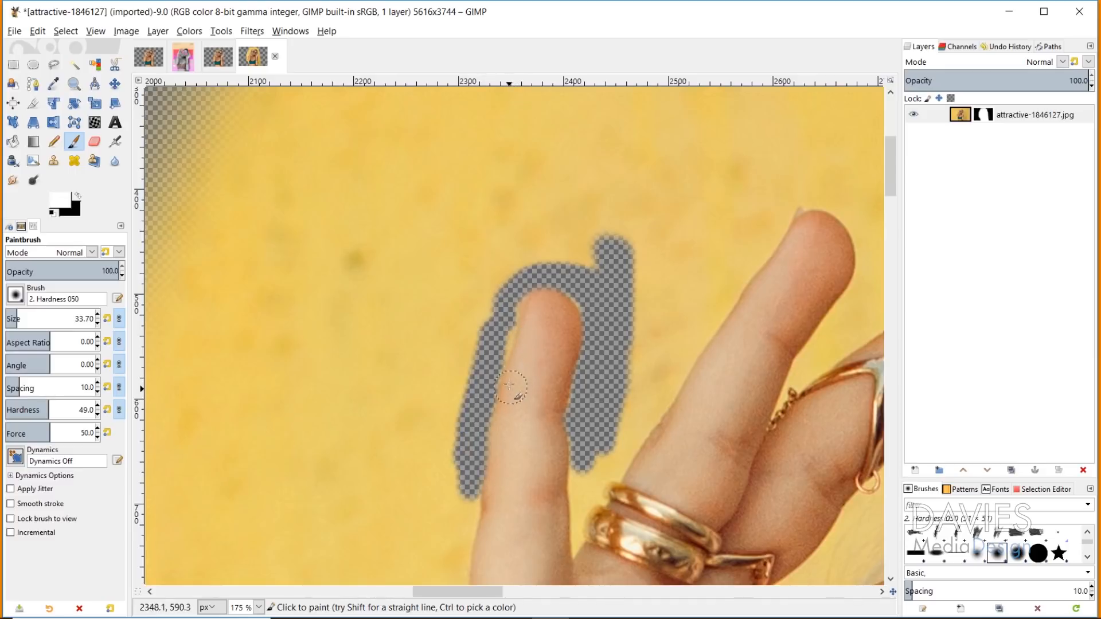
scroll(610, 399, down, 3)
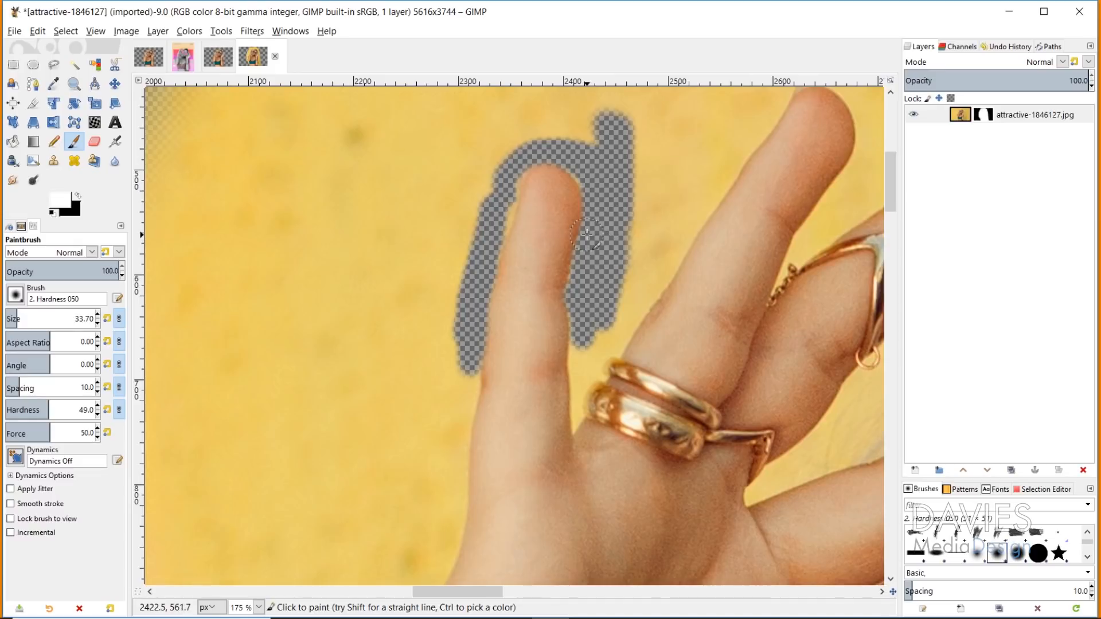
Step: Switch to the finished cutout Girl Sunglasses No BG Large.xcf and create a new image of 8.5 × 11 inches at 300 ppi
key(alt+3)
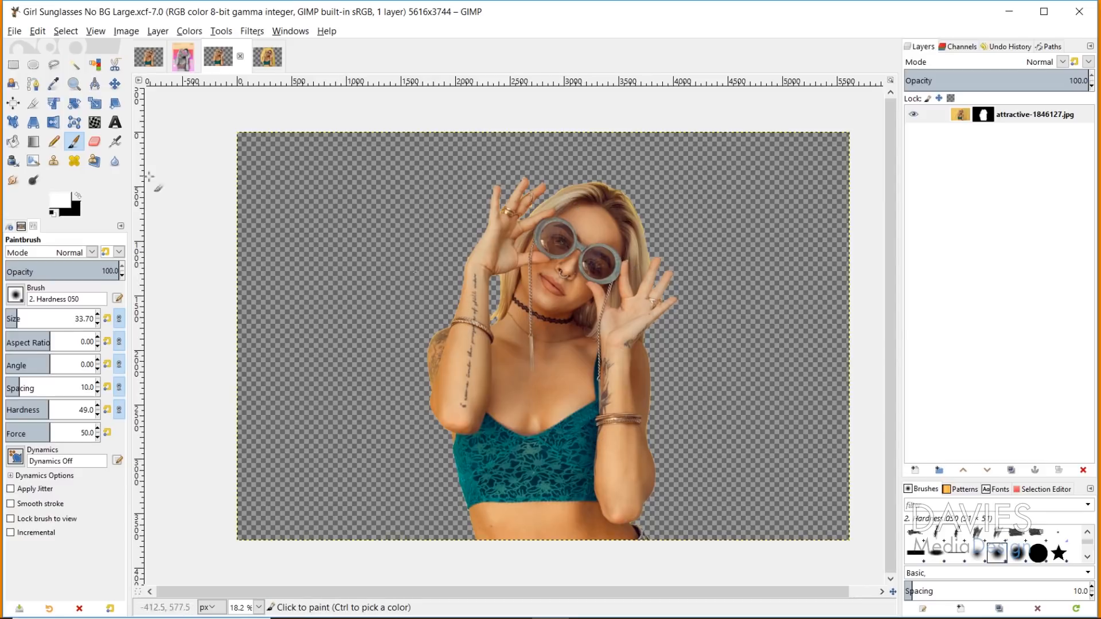
click(15, 32)
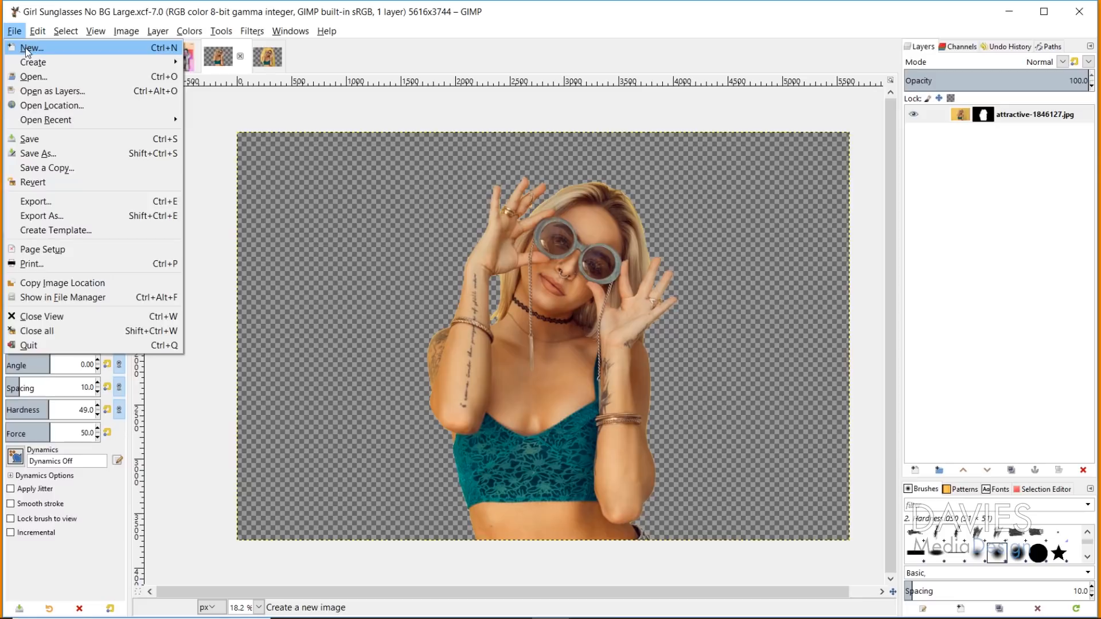
click(25, 47)
click(323, 215)
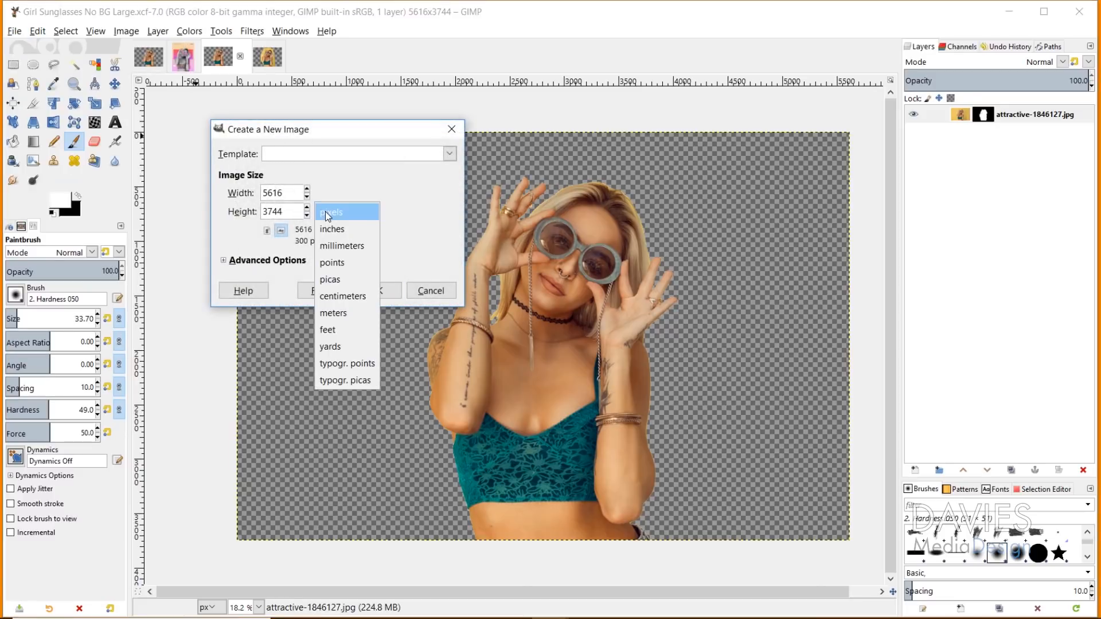
click(329, 224)
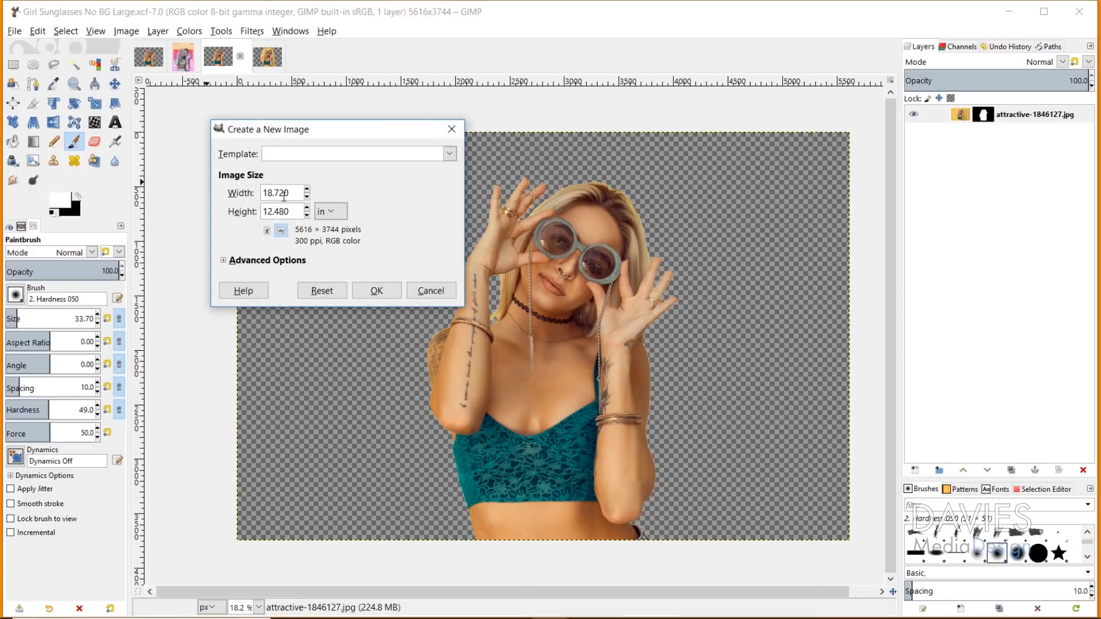
drag(297, 195, 237, 196)
text(8.5)
key(Tab)
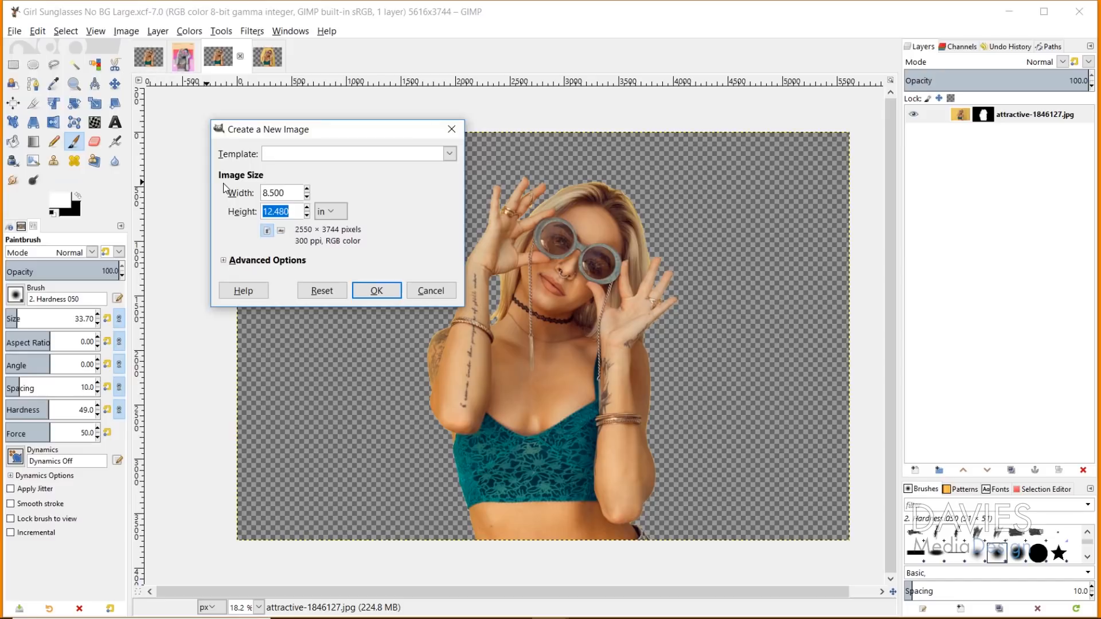
text(11)
key(Tab)
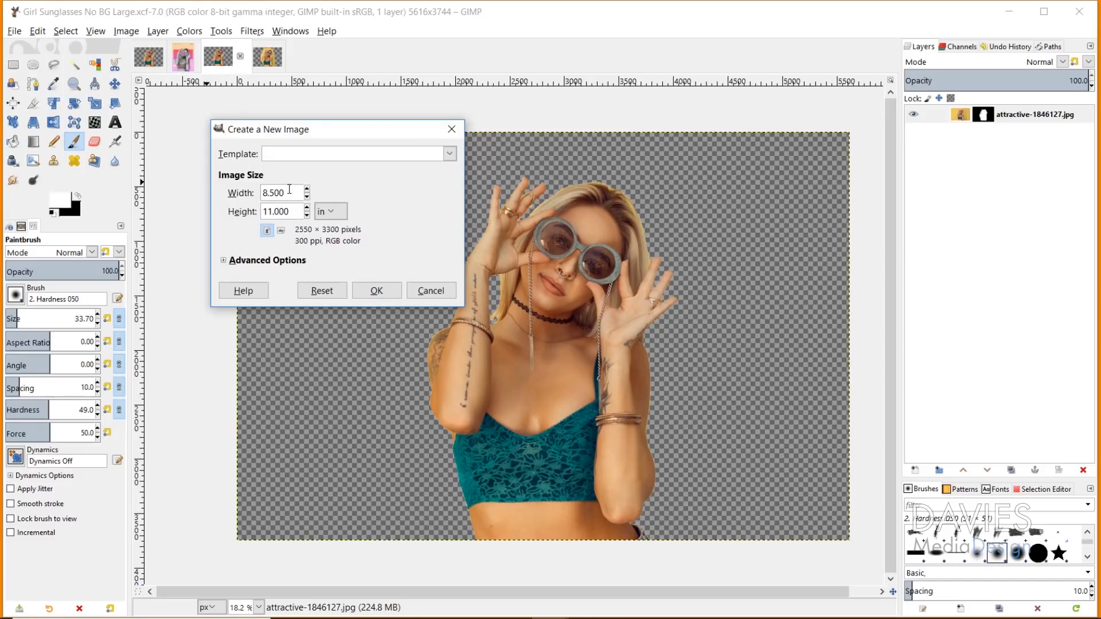
click(292, 261)
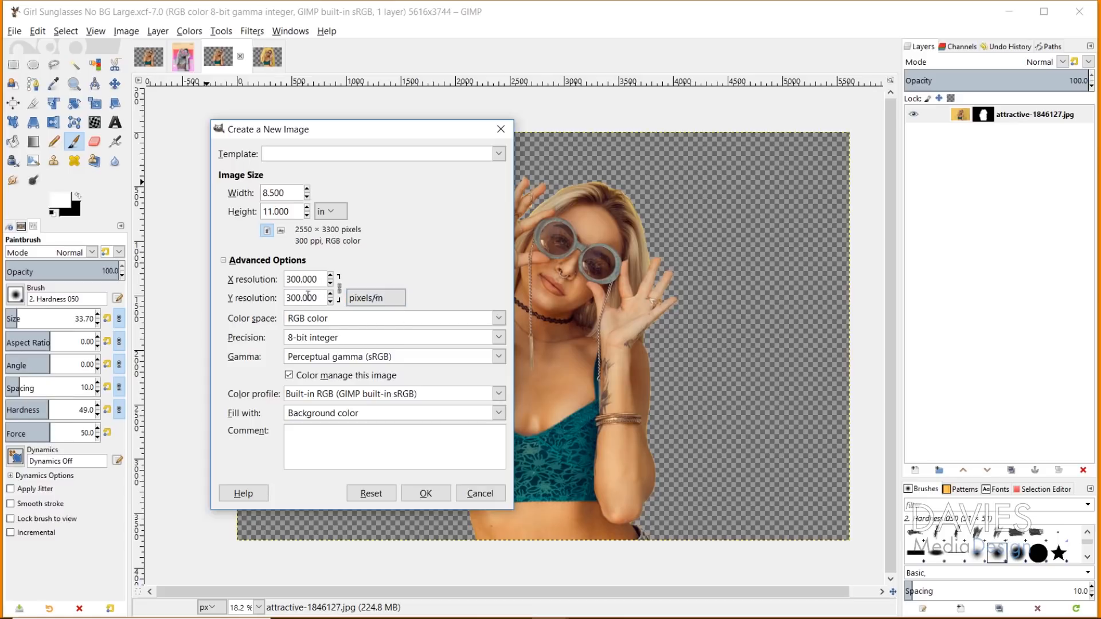
click(424, 494)
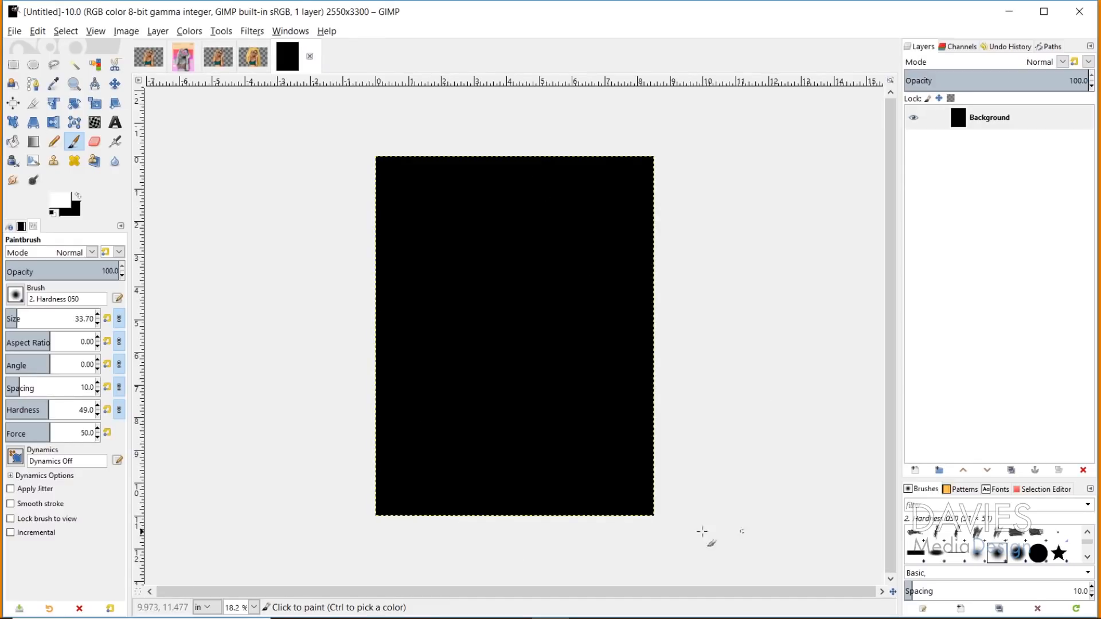
Step: Add a transparent layer named Background to the new image
click(915, 471)
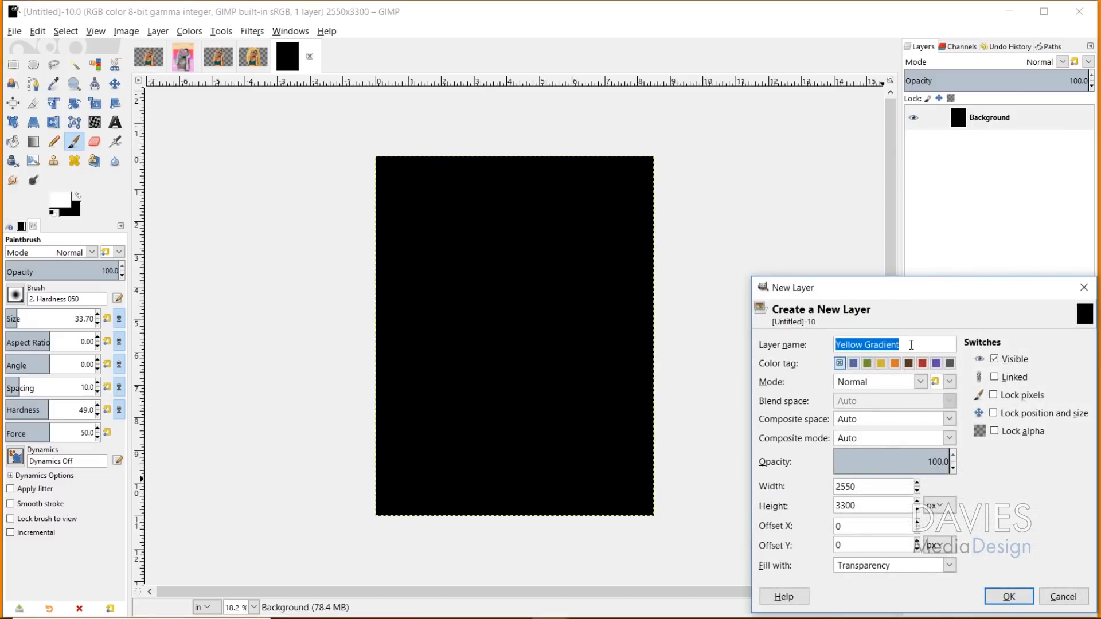
text(Background)
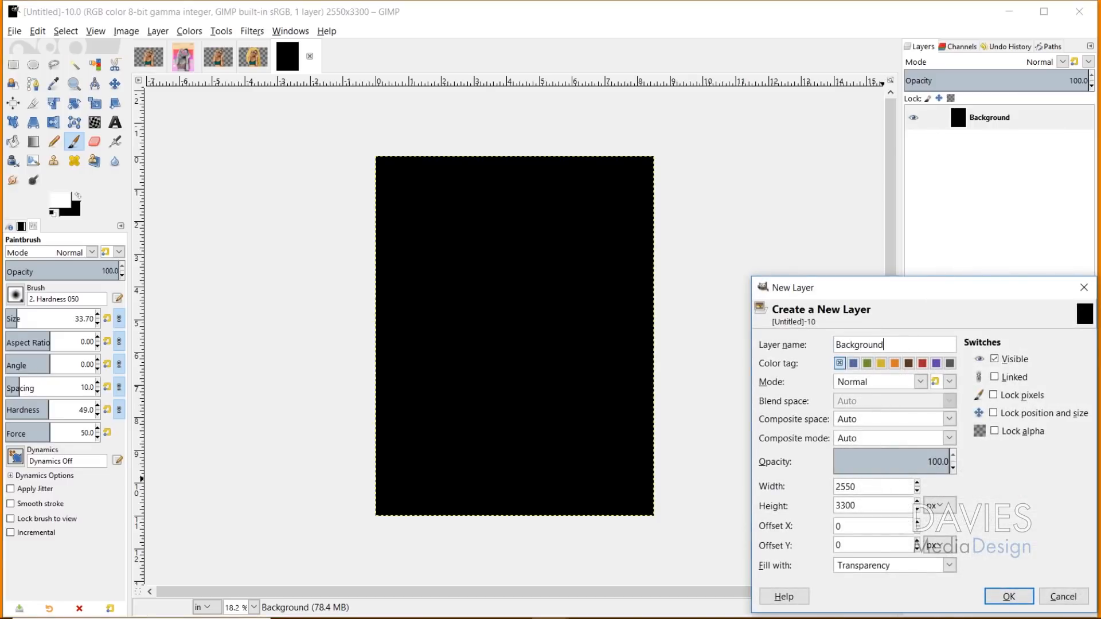
key(Return)
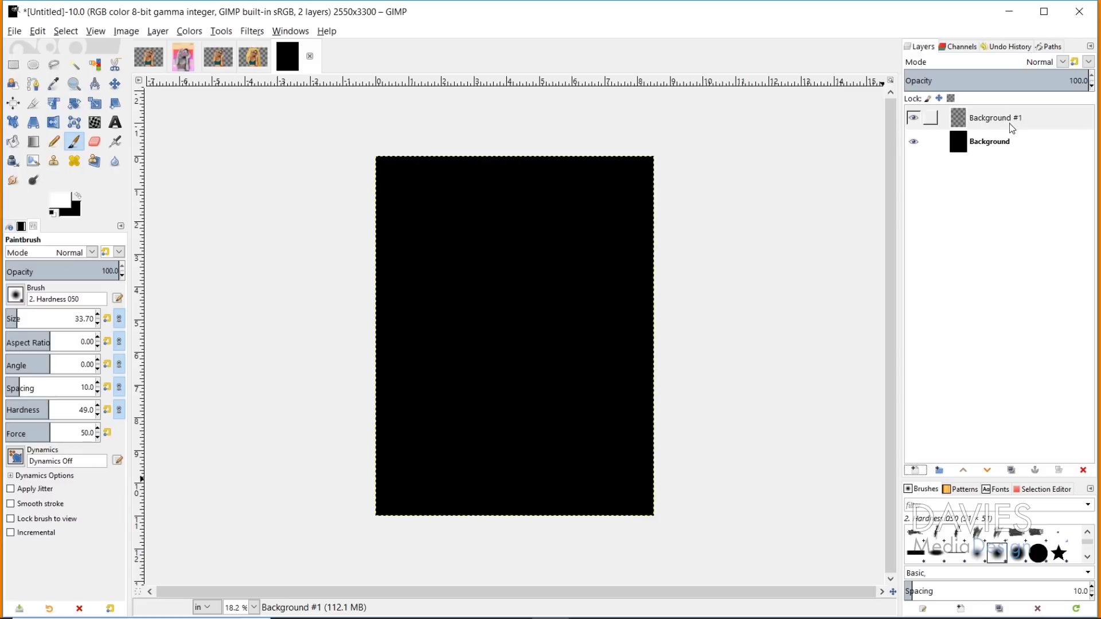
Step: Delete the original black layer and rename the remaining transparent layer Background
click(1001, 143)
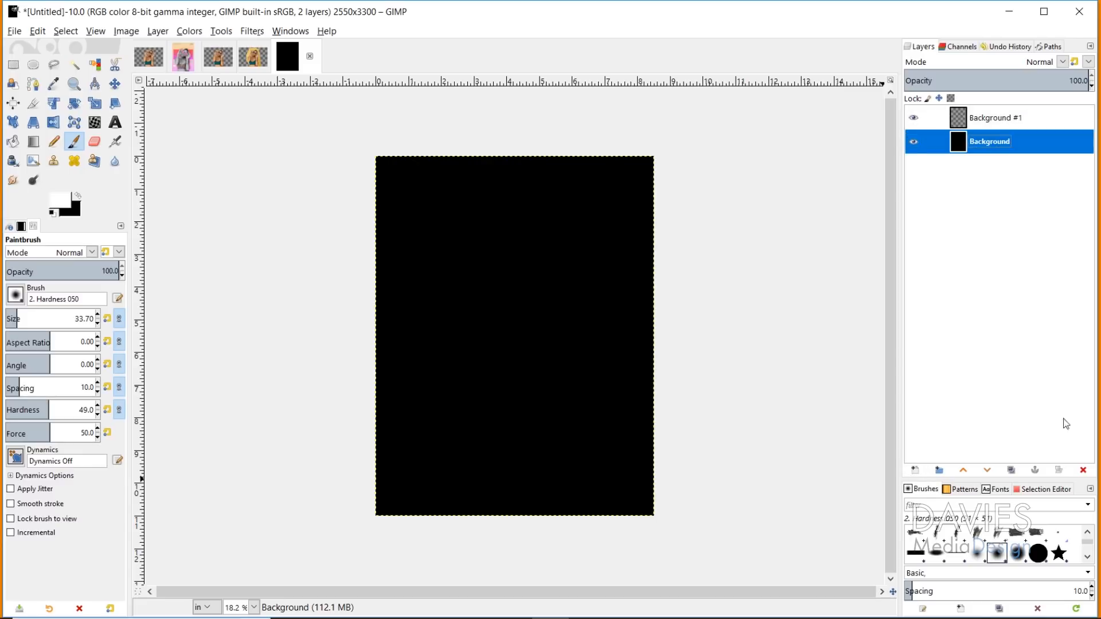
click(1083, 470)
double_click(1039, 116)
click(1039, 116)
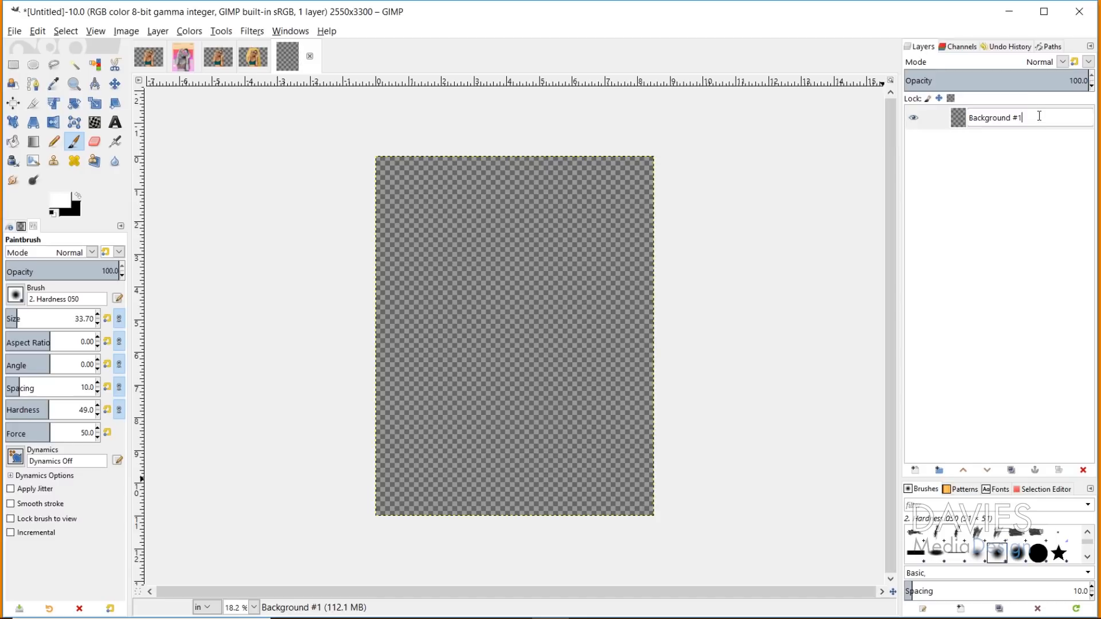
key(Return)
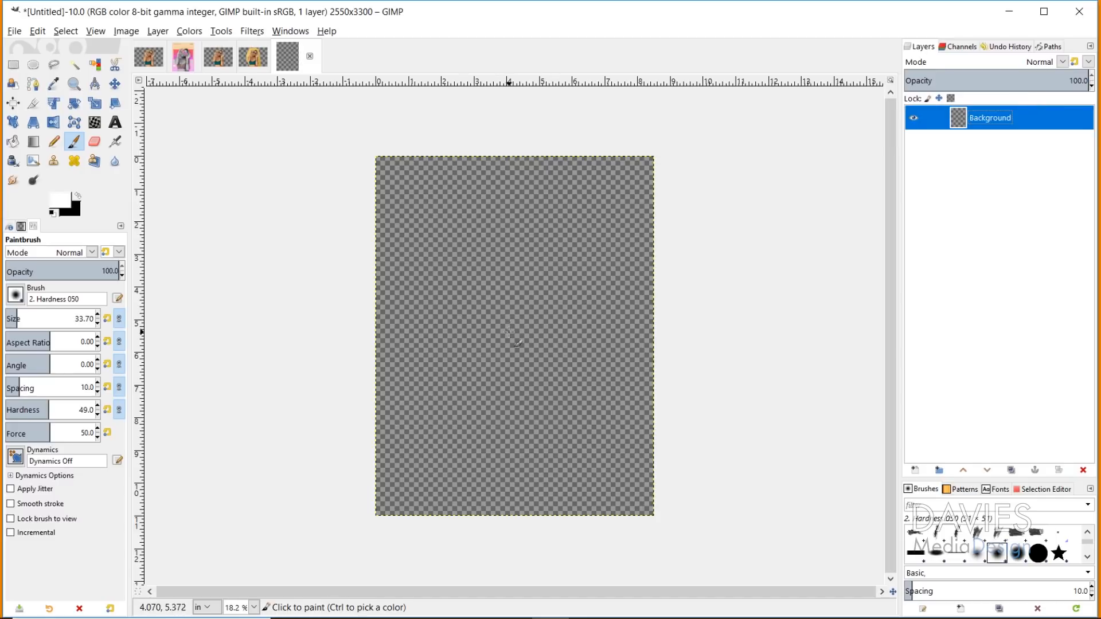
Step: Copy the cutout woman from Girl Sunglasses No BG Large.xcf into the new 8.5 × 11 inch image as a layer
click(218, 56)
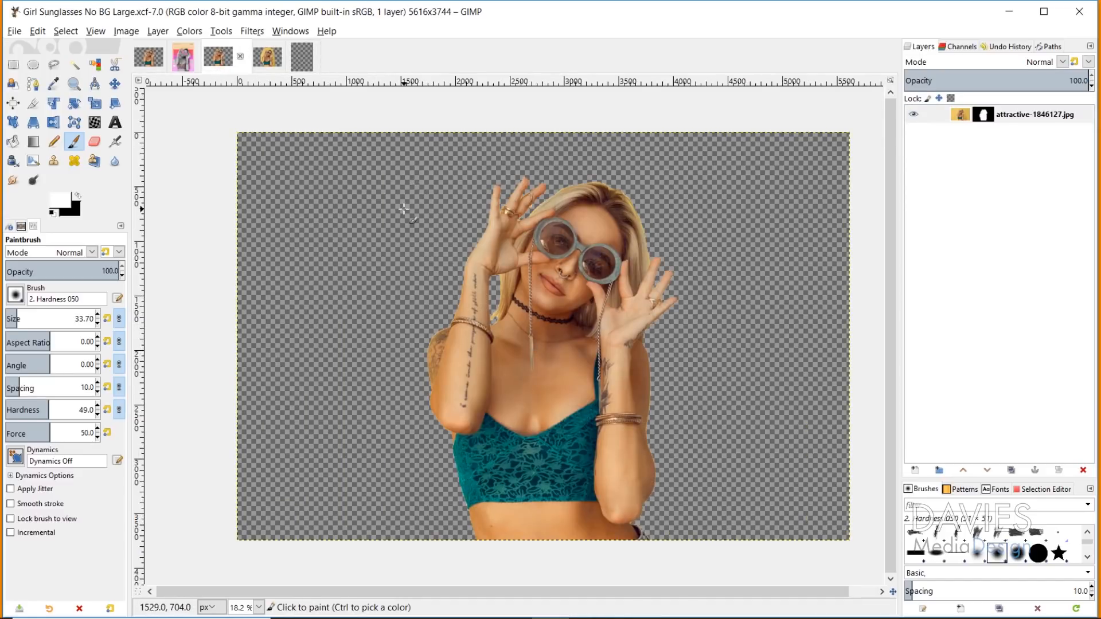
click(270, 57)
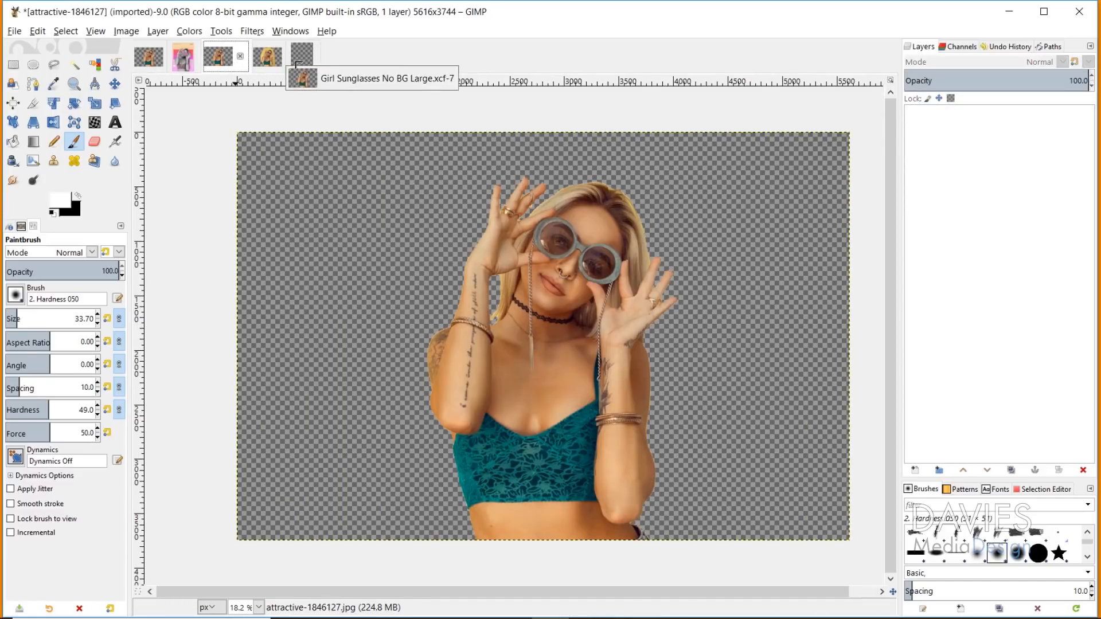
click(304, 59)
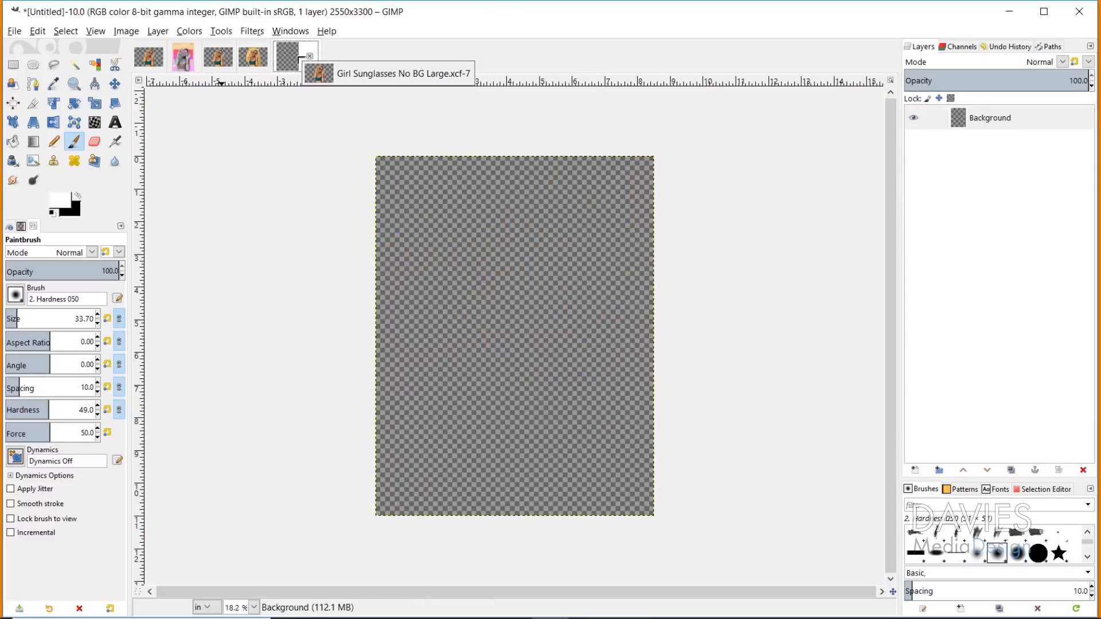
drag(300, 57, 514, 287)
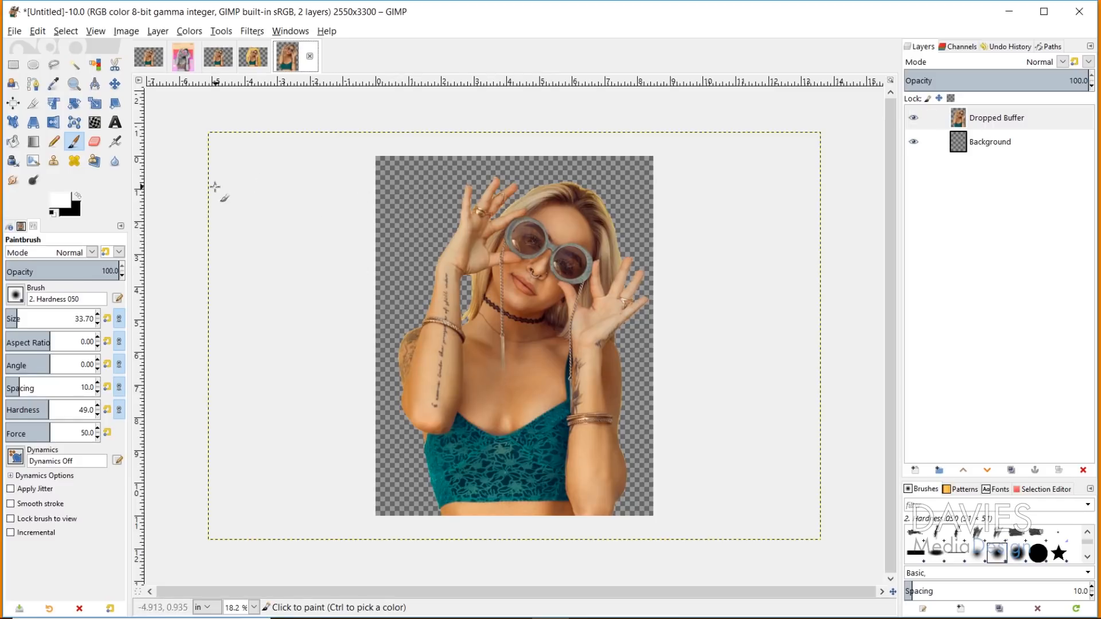
Step: Scale the woman's layer proportionally to about 15.047 × 10.031 inches, centred horizontally with her waist at the canvas's lower edge
key(m)
key(shift+s)
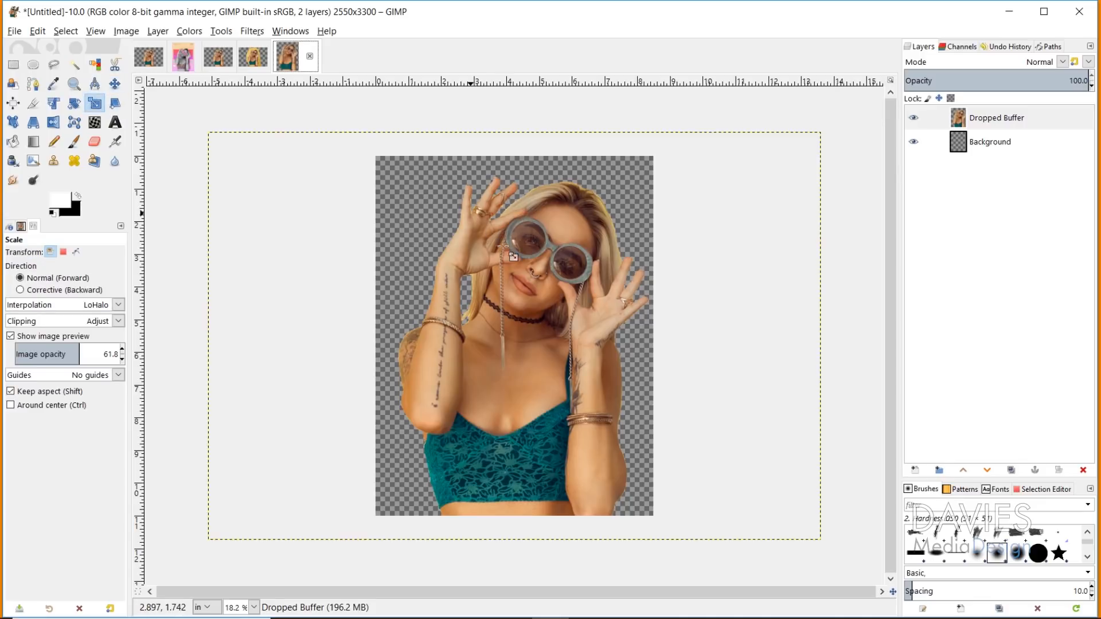
drag(503, 246, 627, 344)
drag(601, 409, 530, 385)
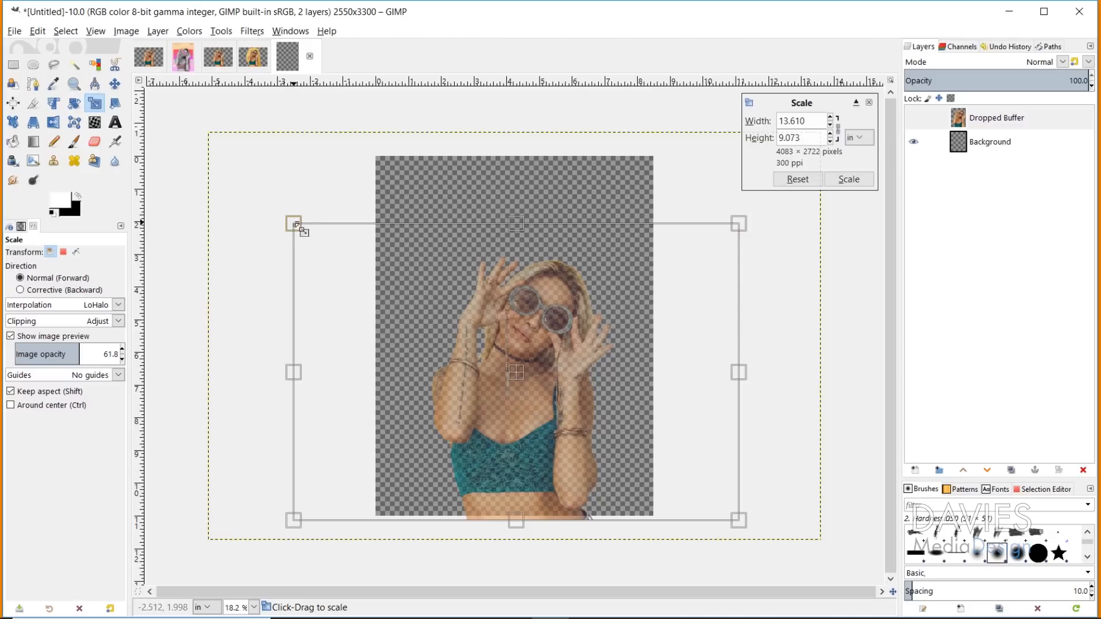
drag(295, 225, 246, 180)
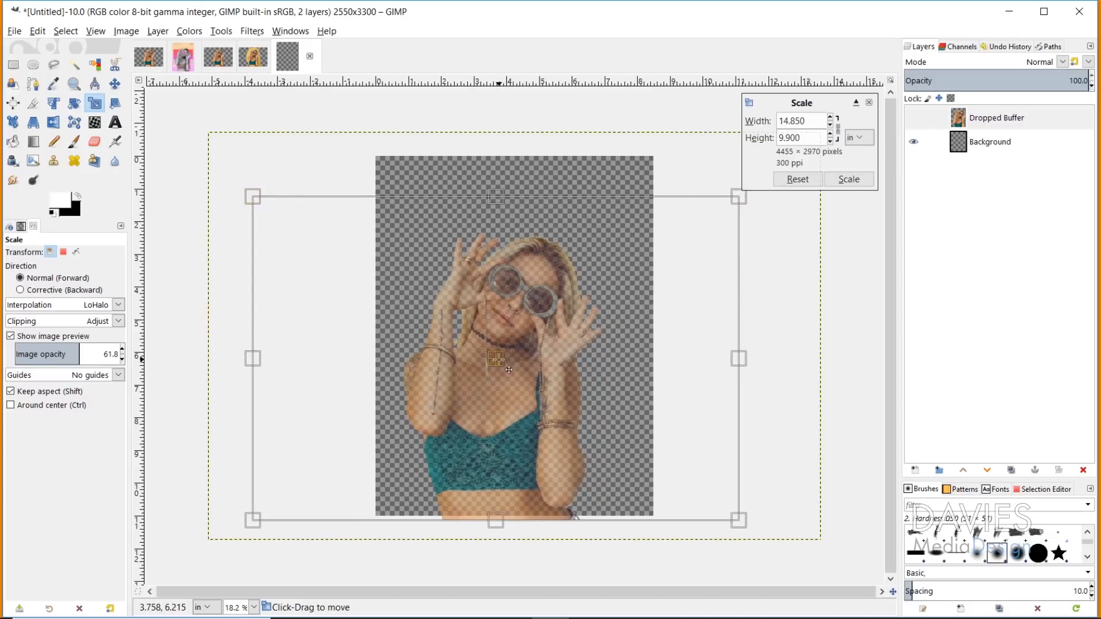
drag(508, 370, 521, 368)
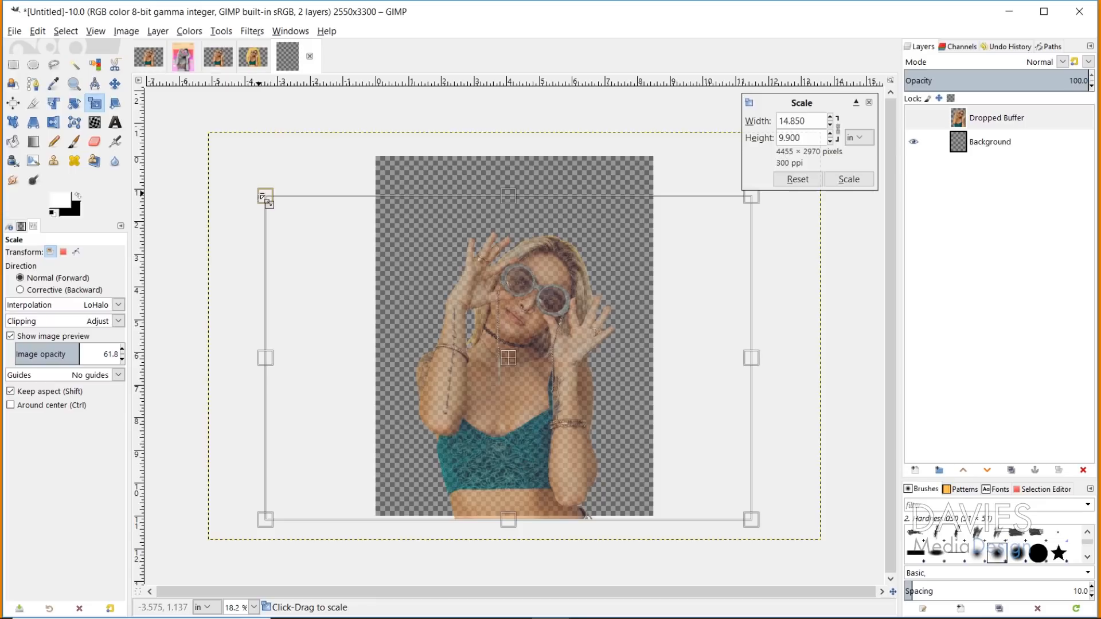
mouse_move(263, 198)
mouse_down()
mouse_move(248, 185)
mouse_move(258, 190)
mouse_up()
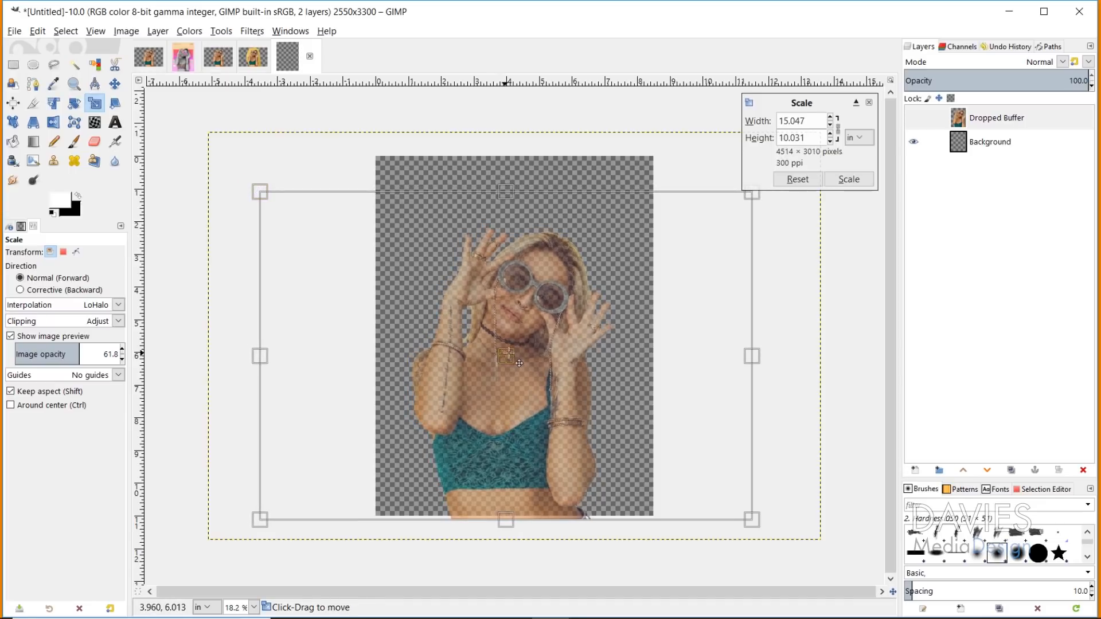
drag(519, 363, 519, 361)
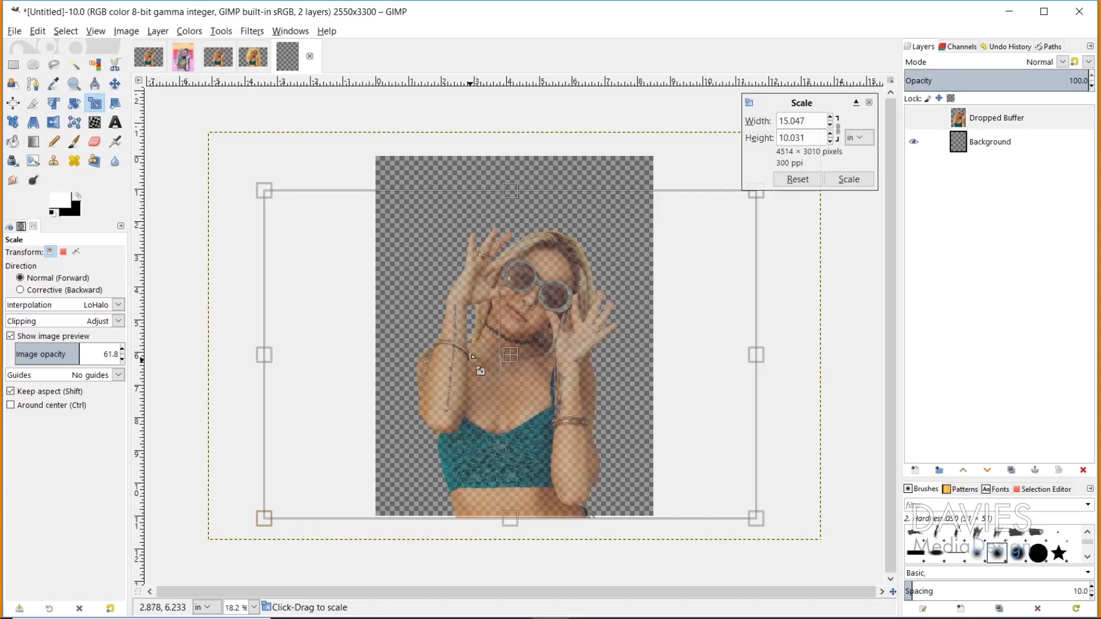
click(849, 180)
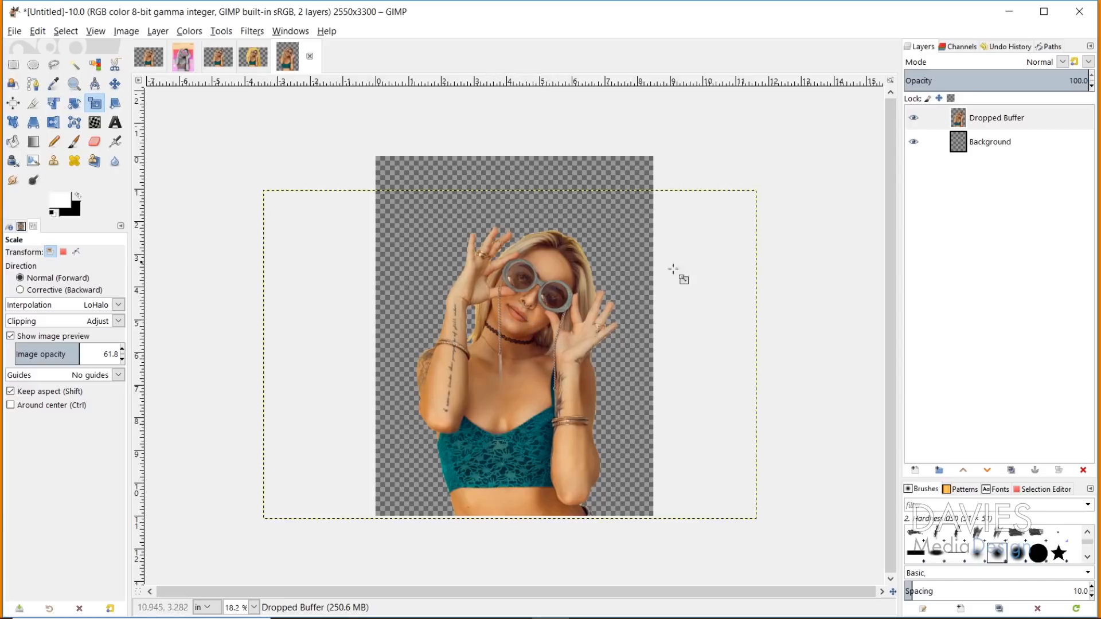
Step: Crop the woman's layer to its content
click(162, 33)
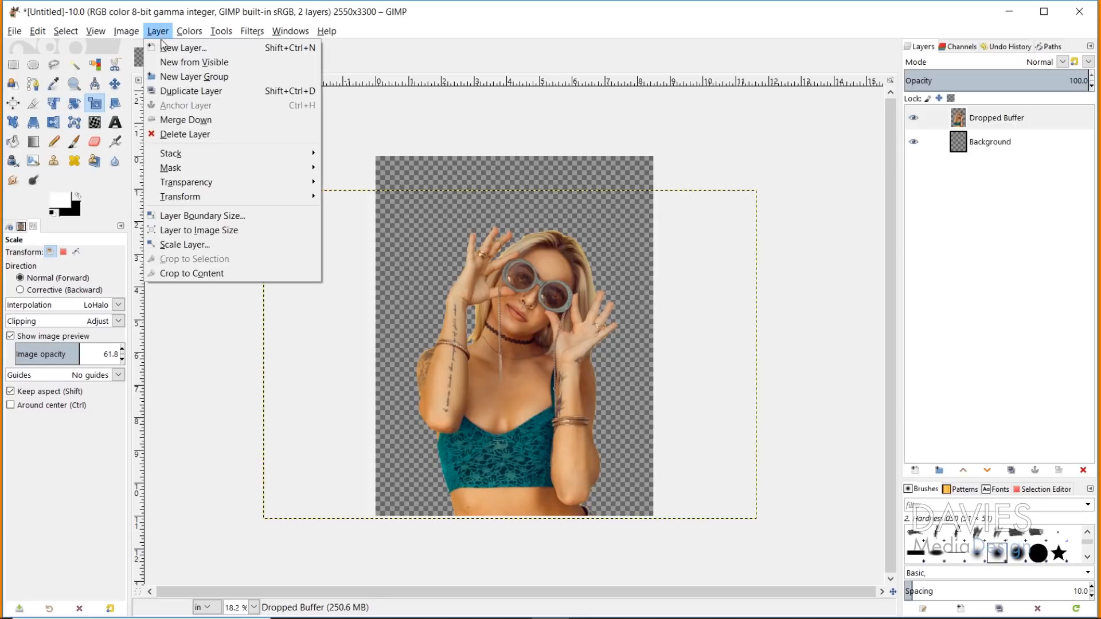
click(179, 274)
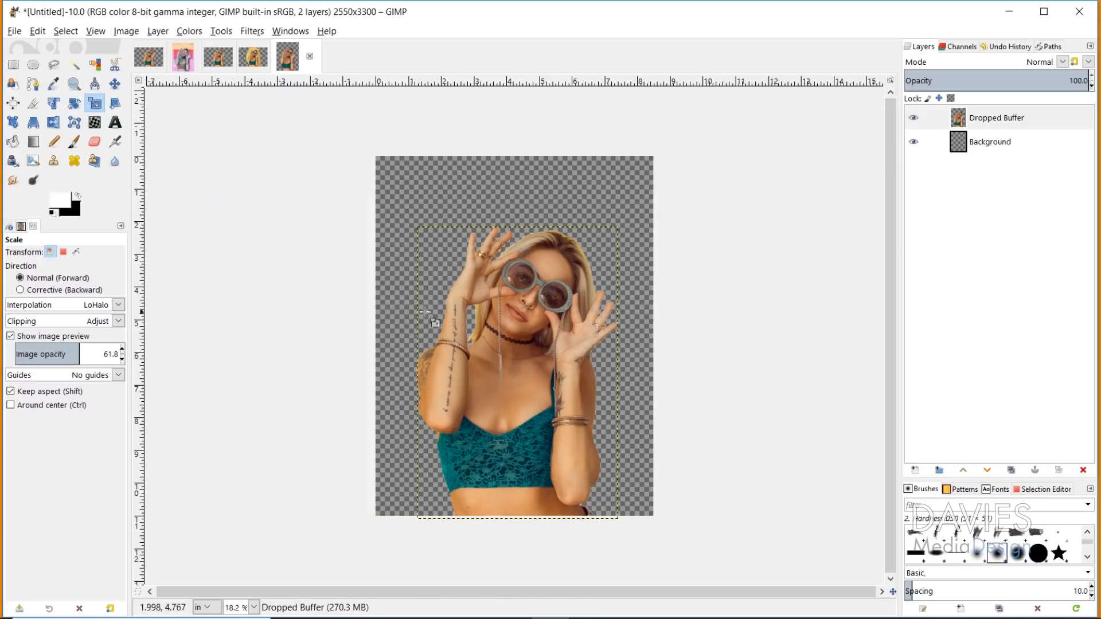
Step: Centre the woman's layer horizontally relative to the image
click(13, 103)
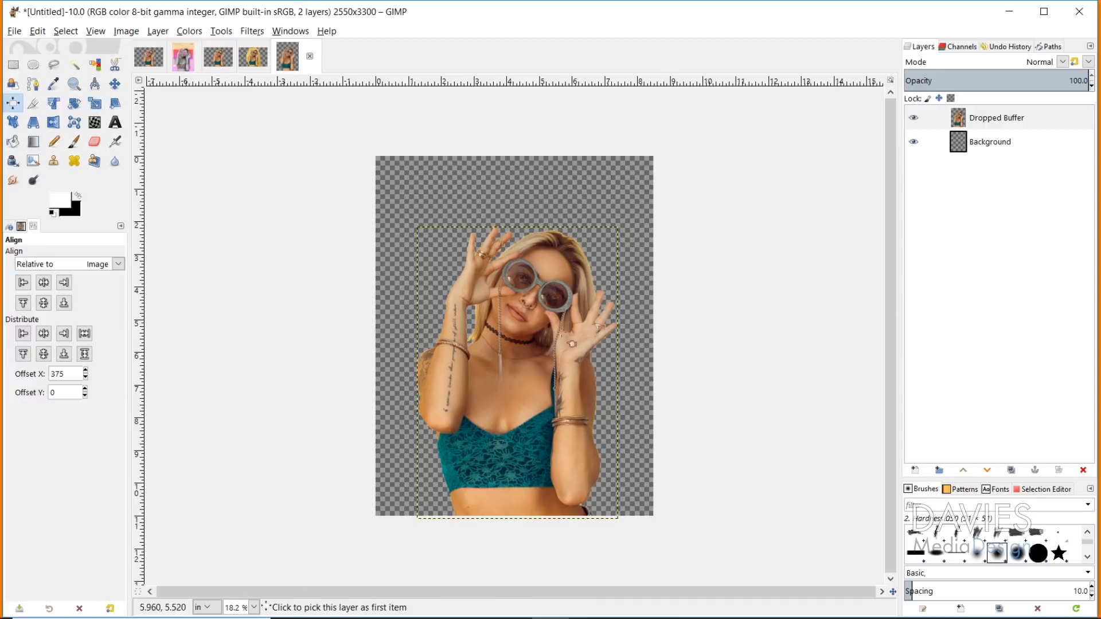
click(44, 283)
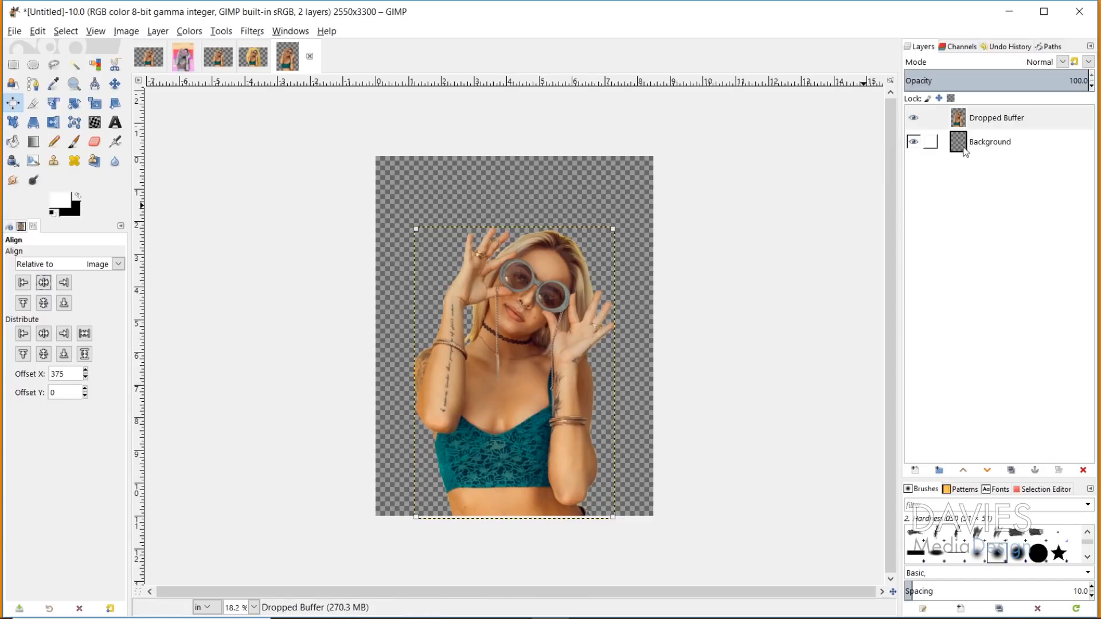
Step: Prepare a gradient for the Background layer with pink f6a5fe as the foreground colour and peach ffdfa8 as the background colour
click(956, 145)
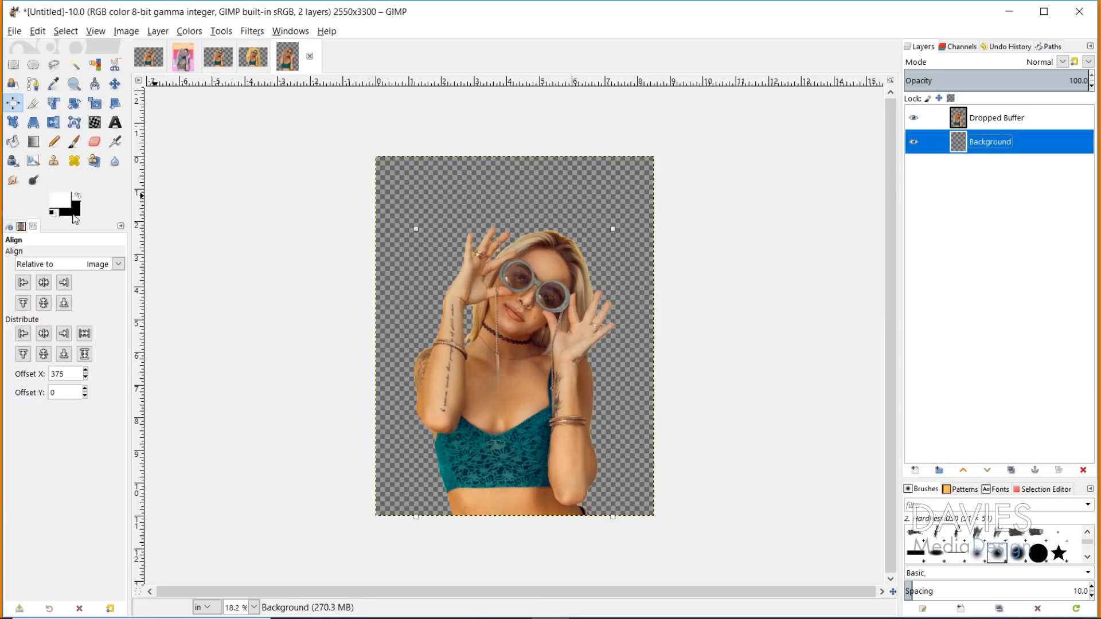
click(34, 142)
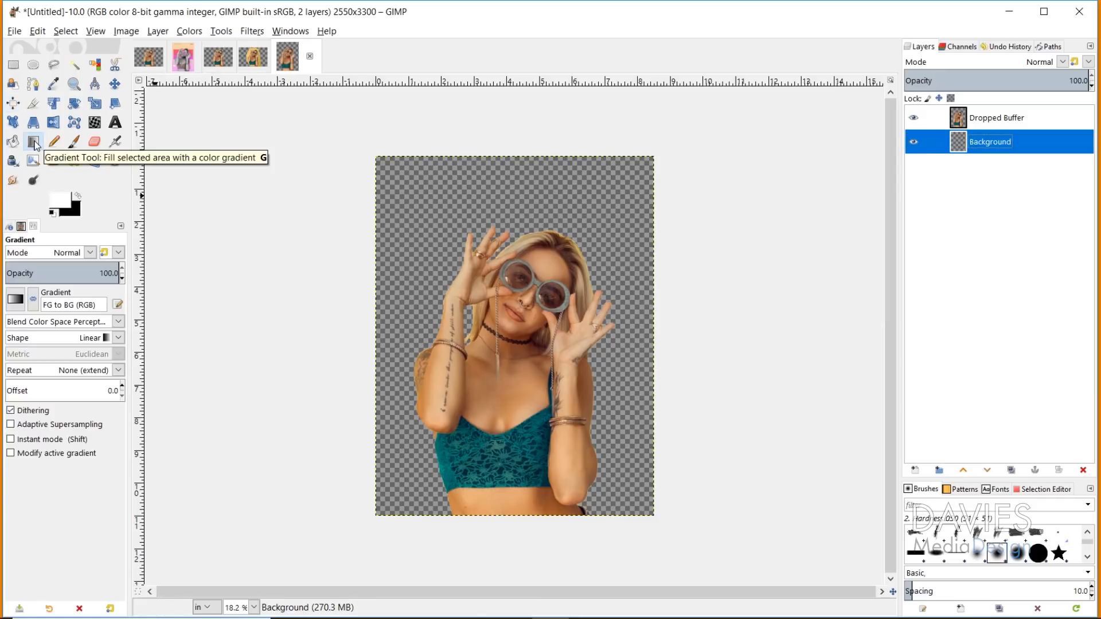
click(64, 204)
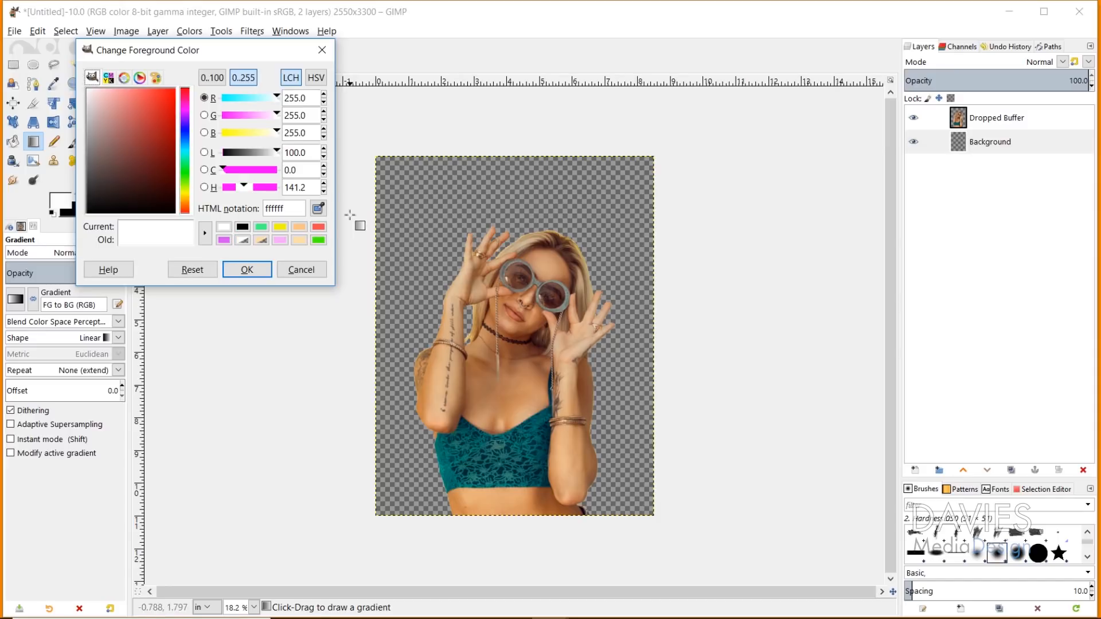
click(280, 240)
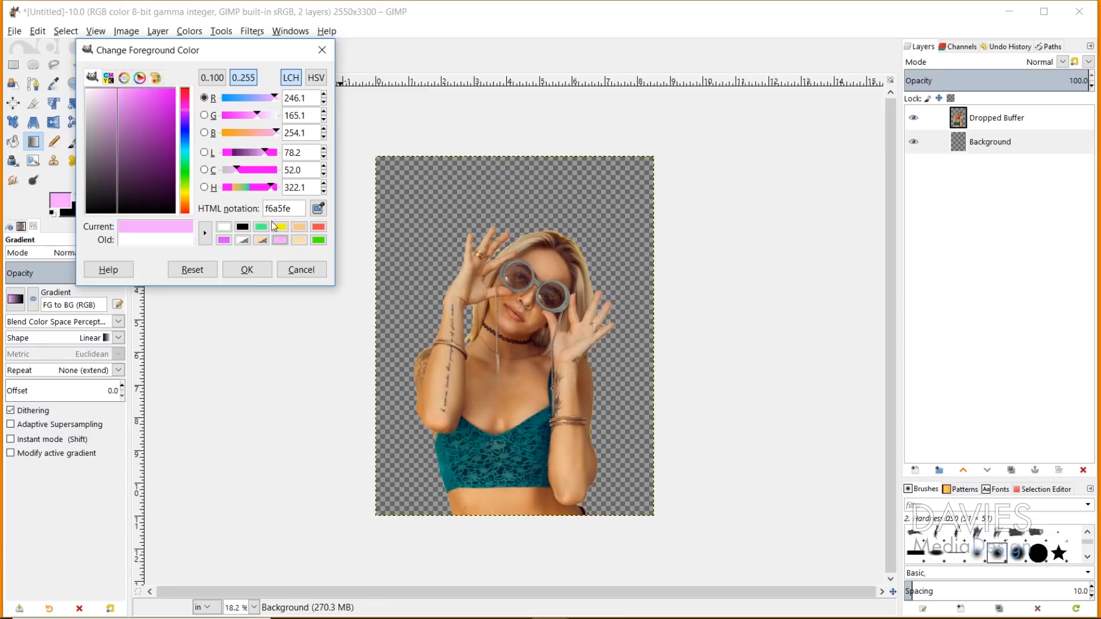
click(249, 270)
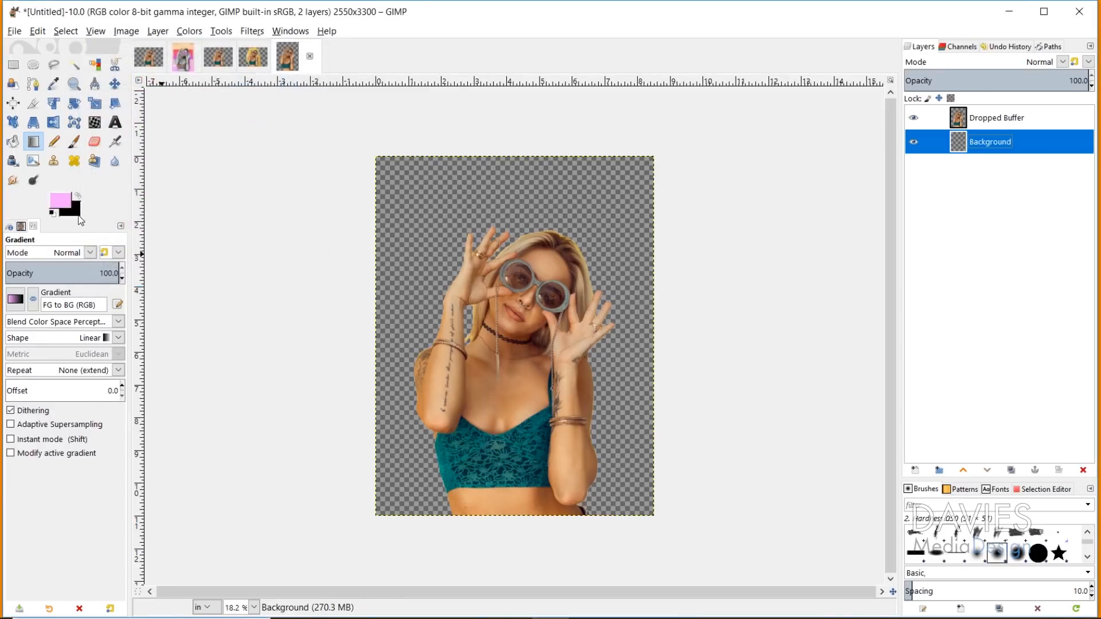
click(73, 211)
click(261, 241)
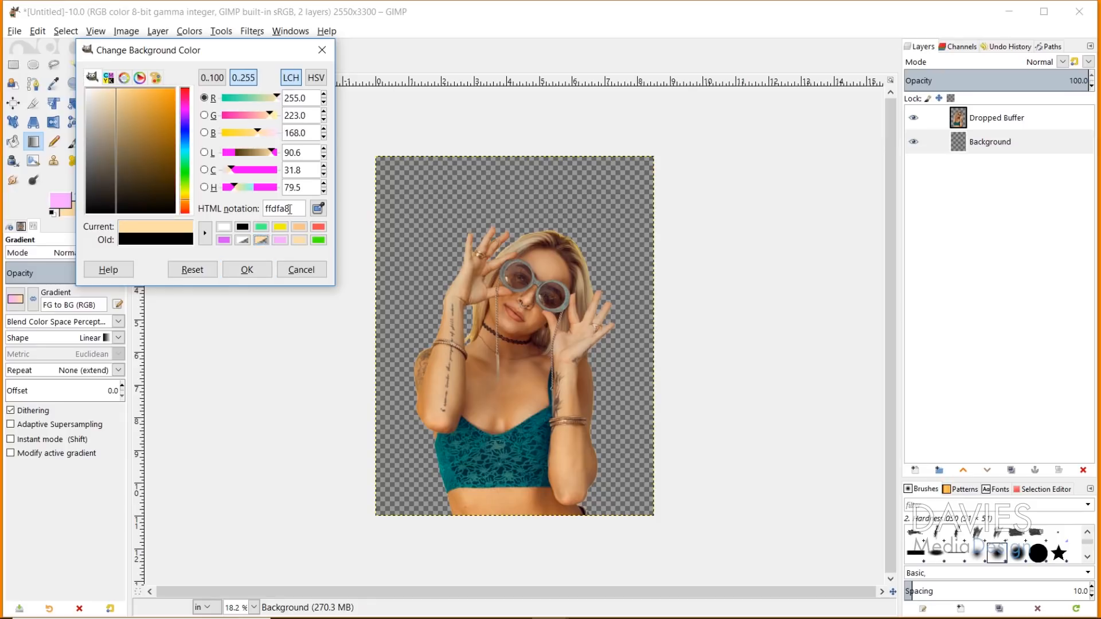
click(247, 270)
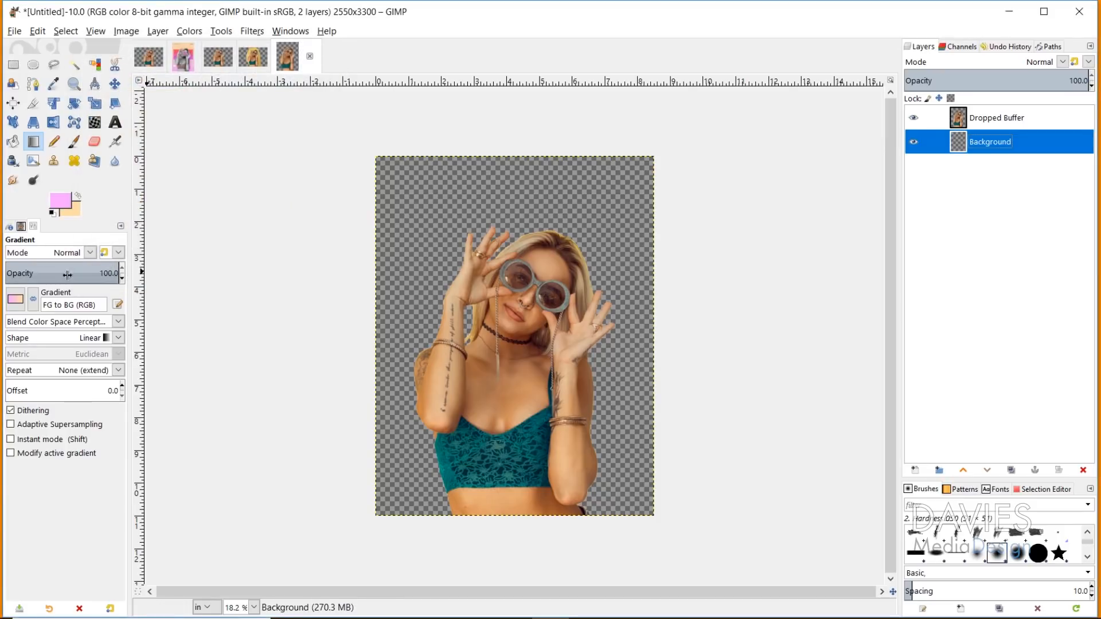
Step: Fill the Background layer with a vertical linear FG to BG (RGB) gradient across the full canvas height, reversed so peach is at the top
click(15, 299)
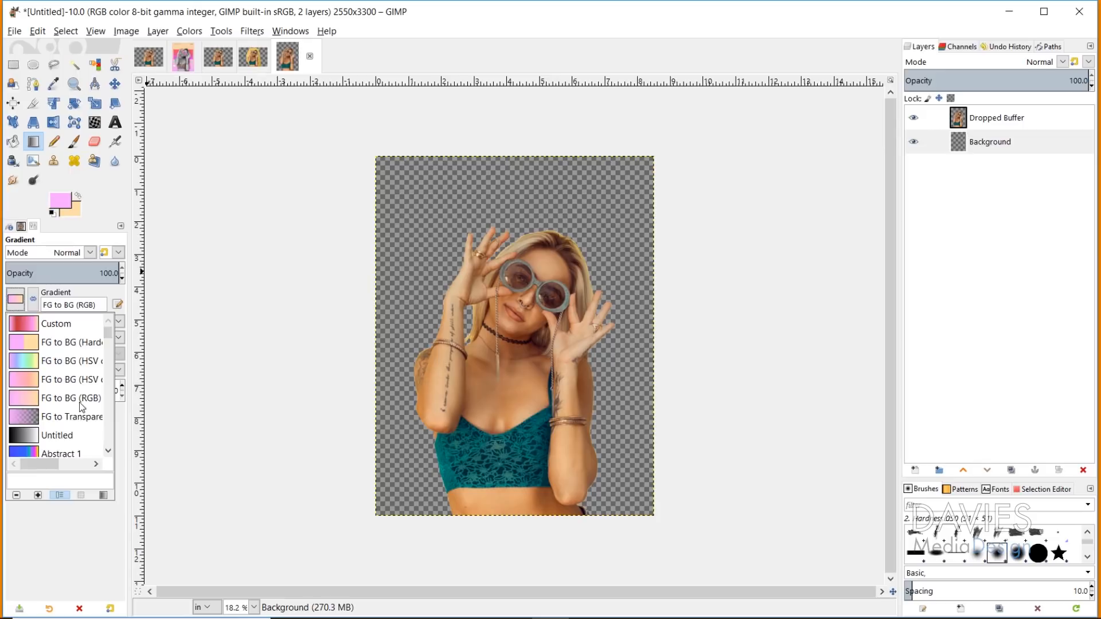
click(18, 302)
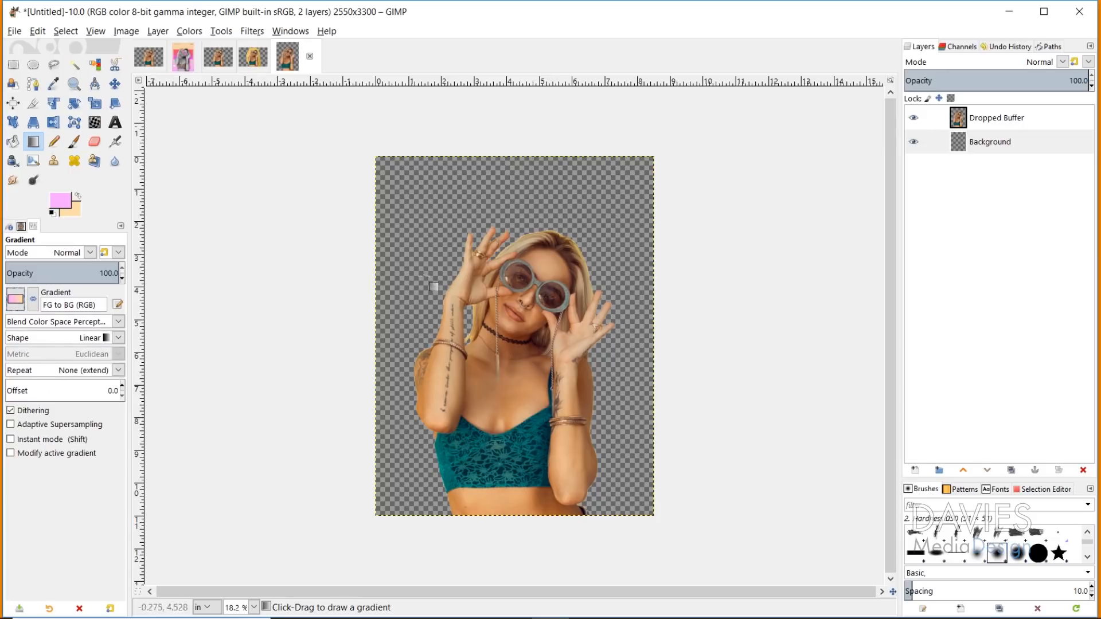
drag(518, 156, 518, 516)
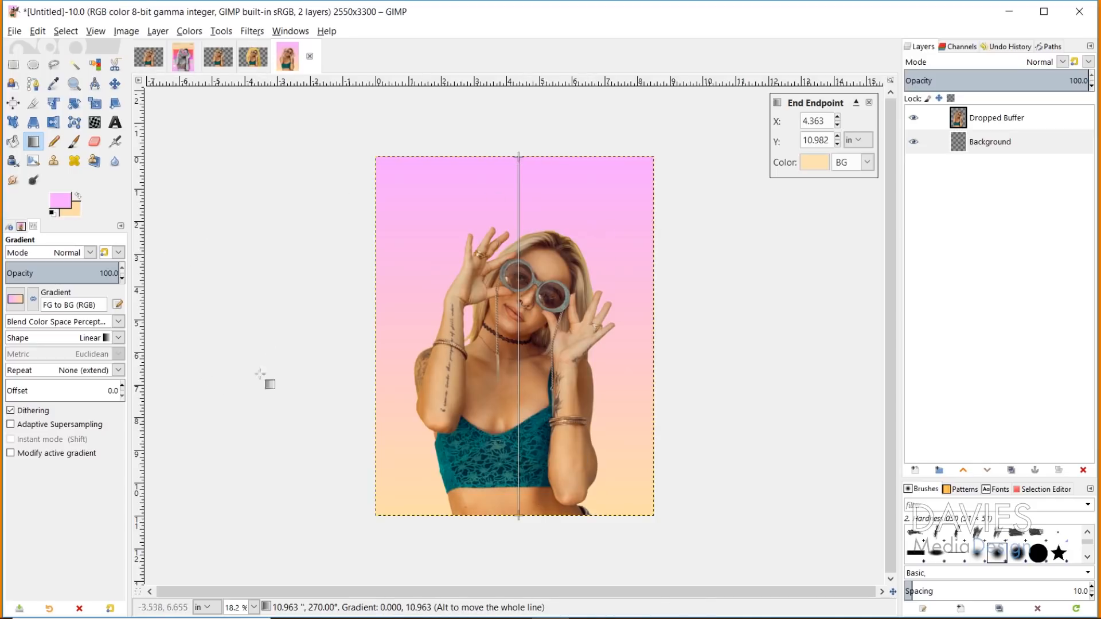
click(33, 304)
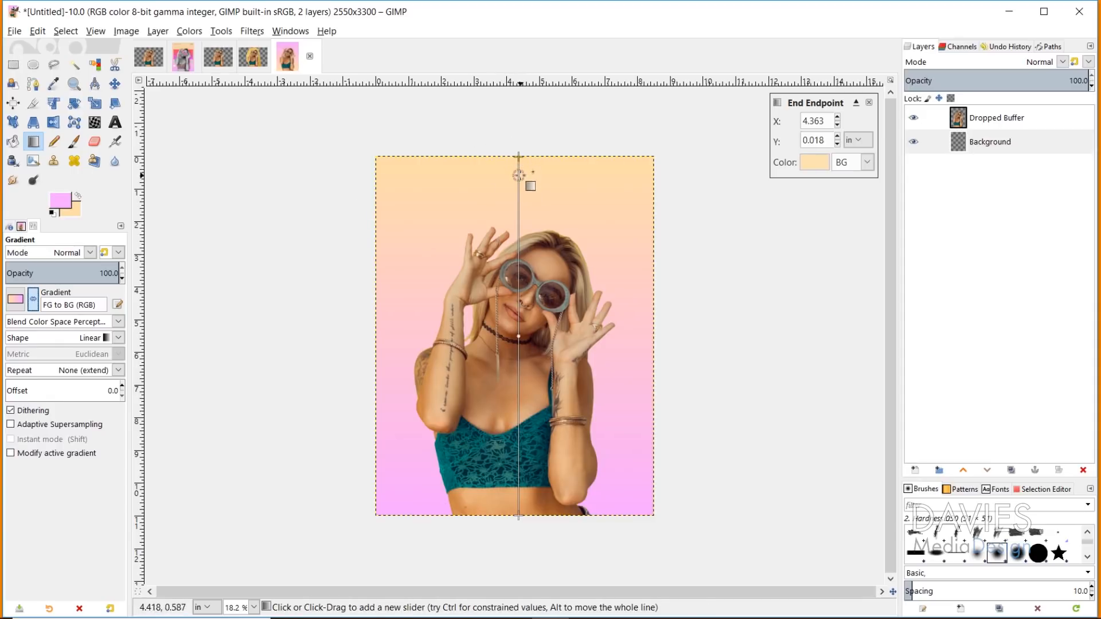
Step: Add a vertical guide and align it to the horizontal centre of the image
click(115, 85)
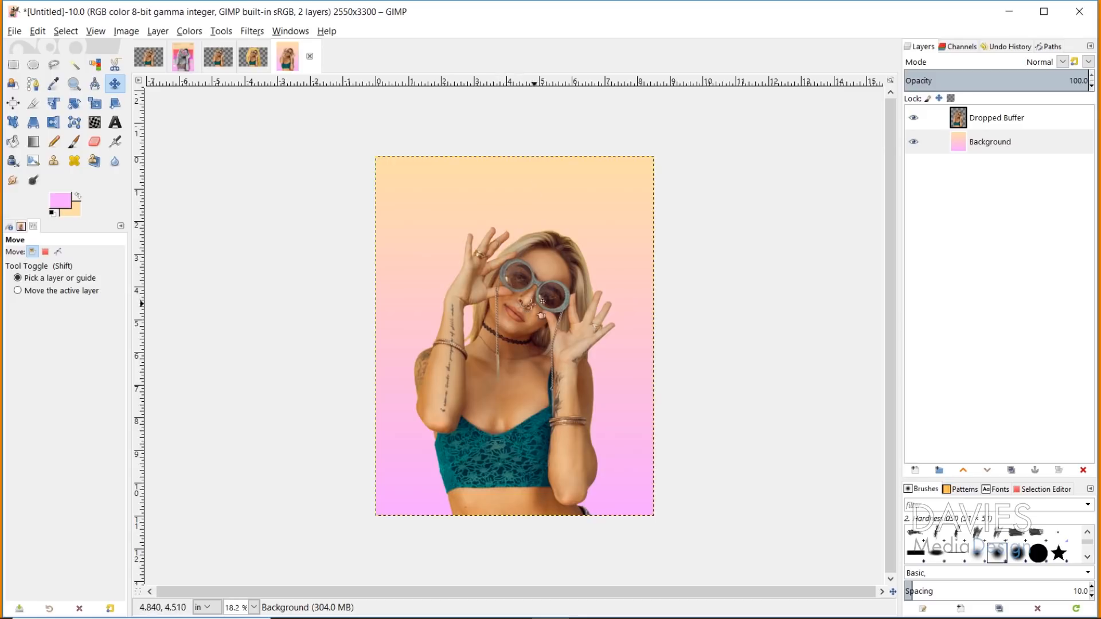
drag(135, 224, 522, 223)
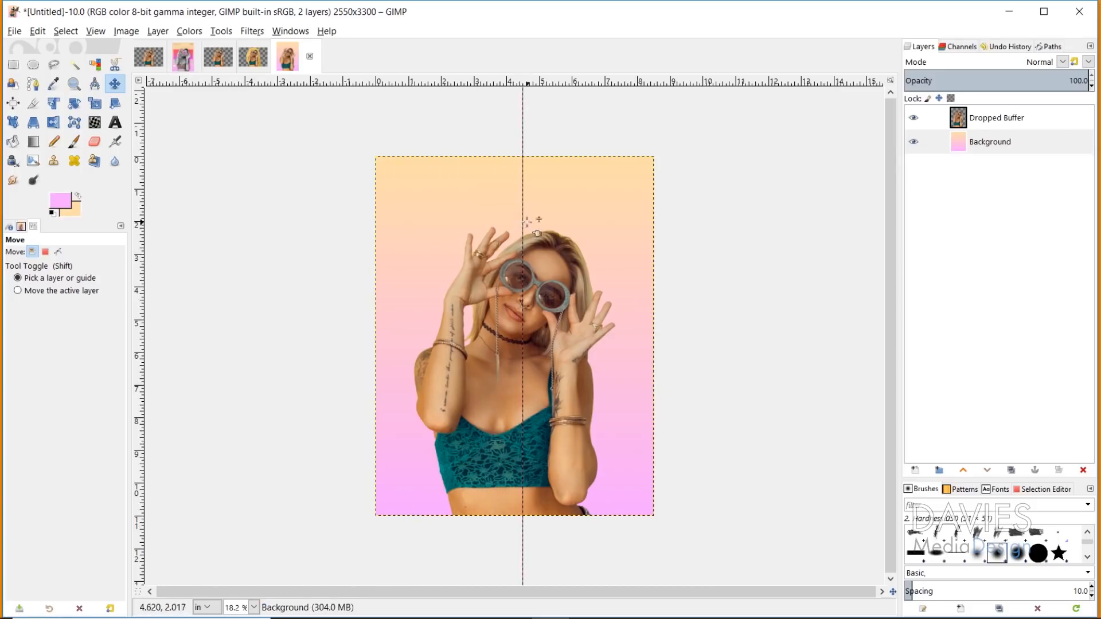
click(13, 104)
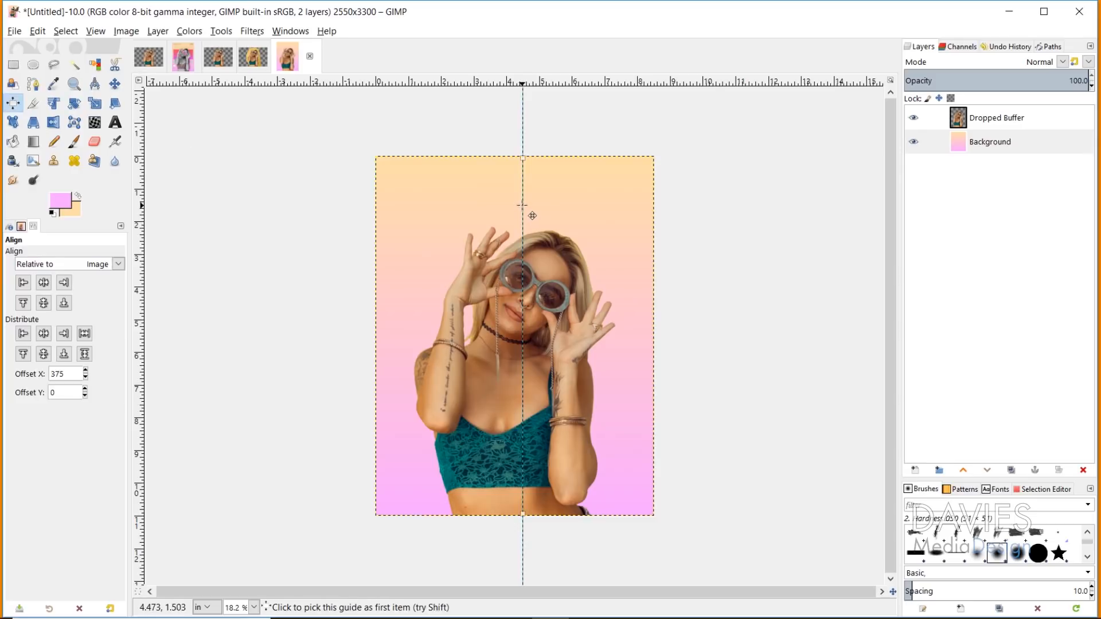
click(521, 206)
click(49, 286)
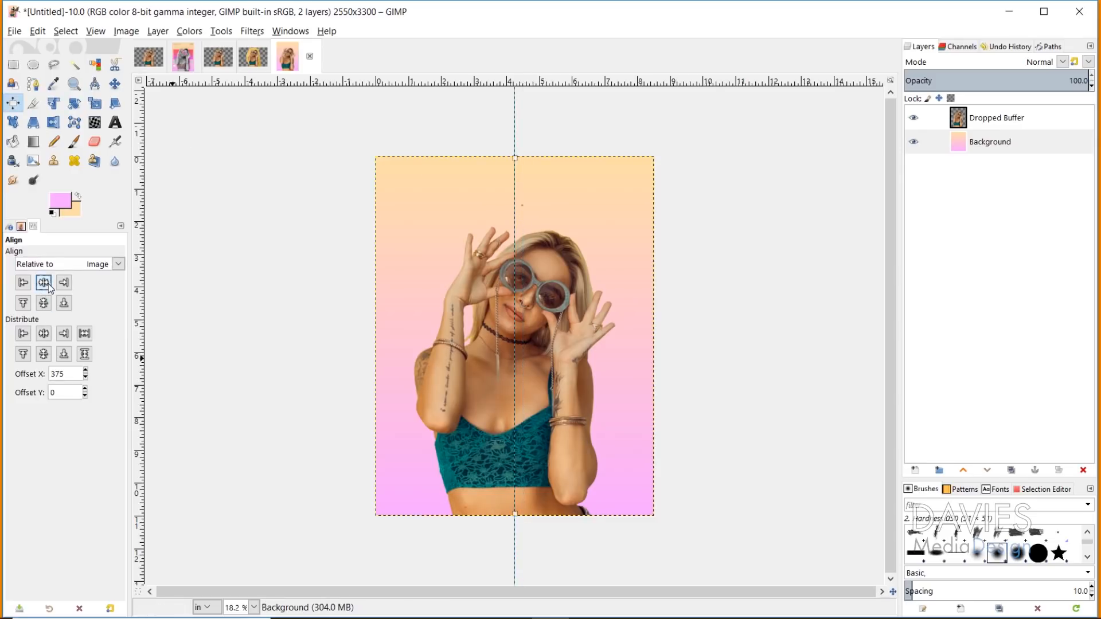
click(73, 264)
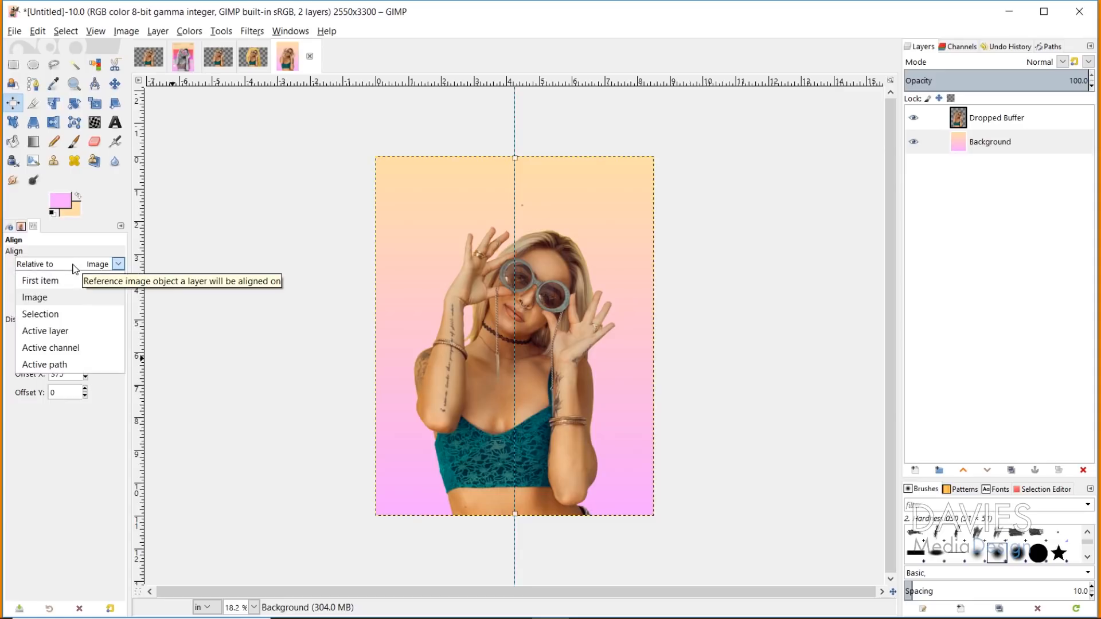
click(35, 298)
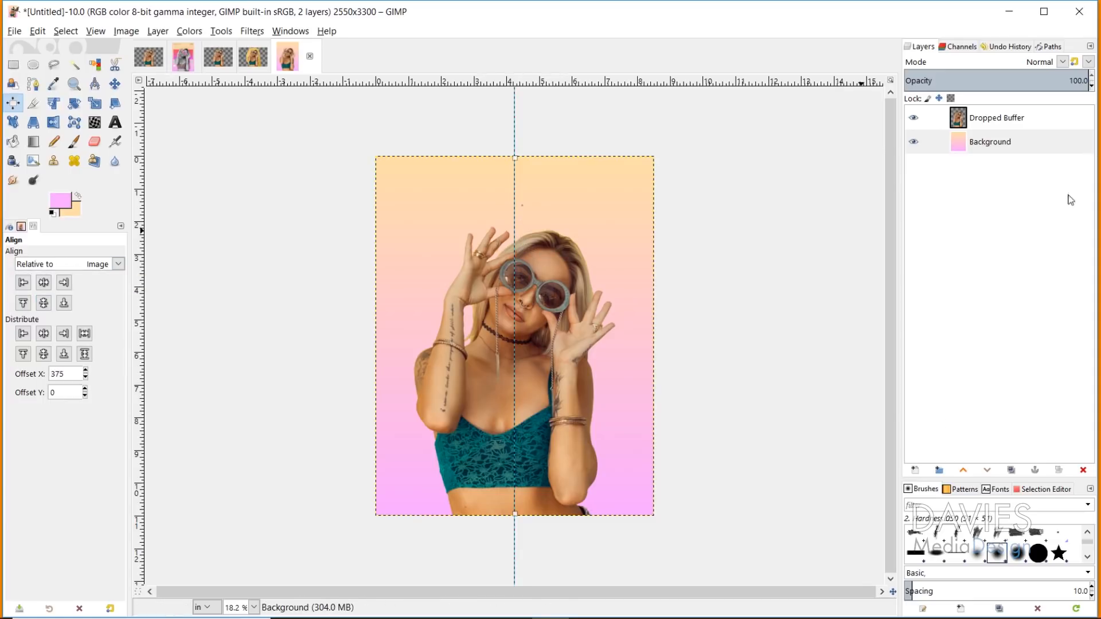
Step: Create a new transparent layer named Gradient Square directly above the Background layer
click(916, 470)
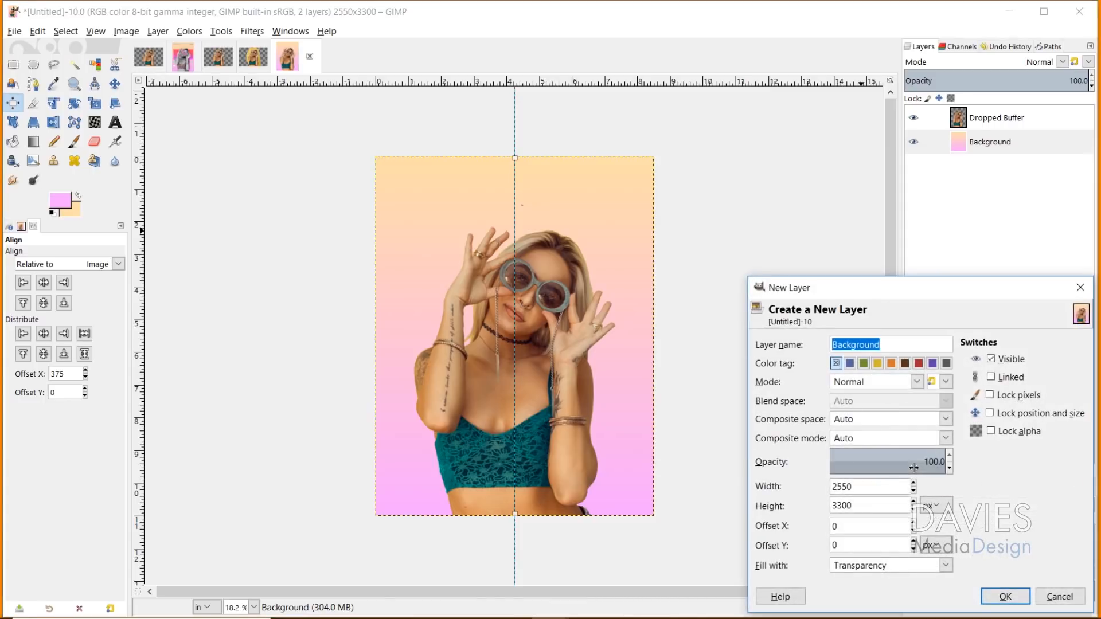
text(Gradient Square)
click(896, 564)
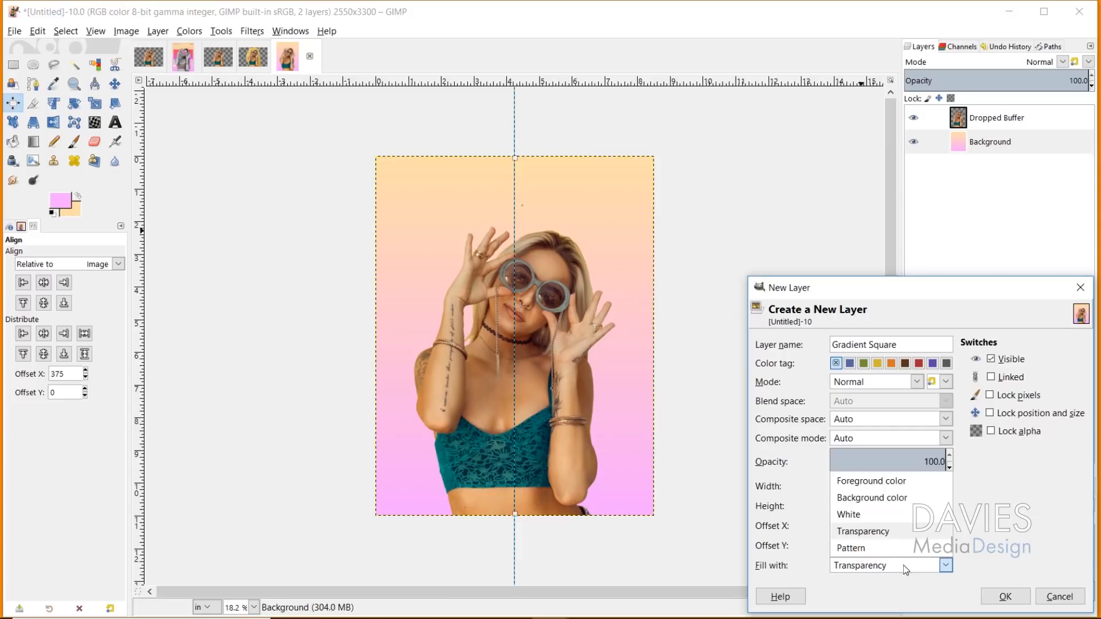
click(904, 565)
click(1007, 598)
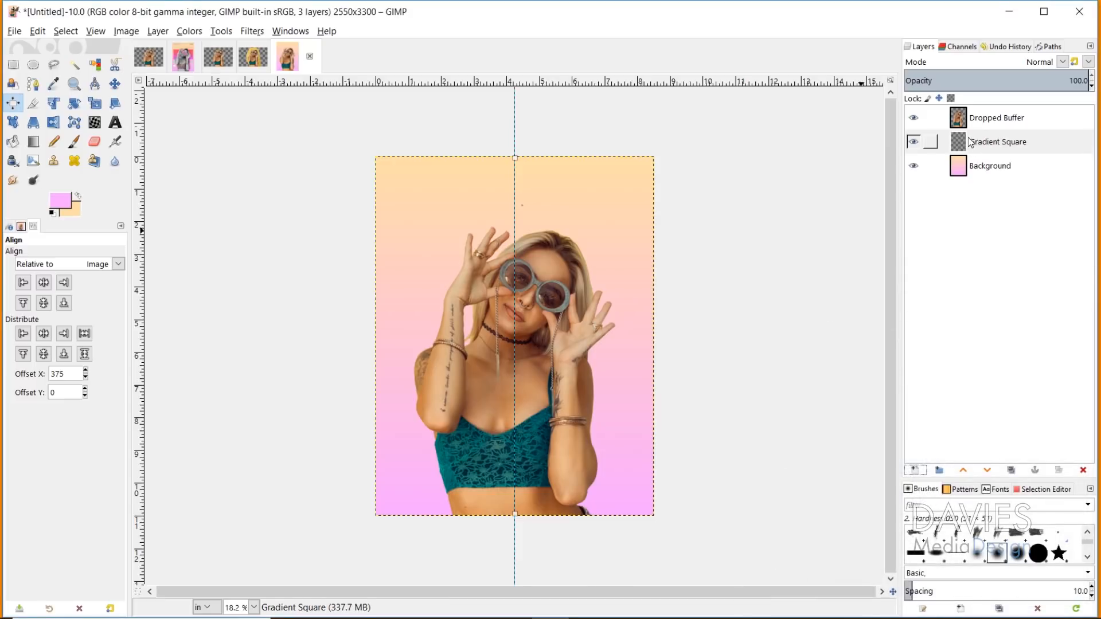
Step: Rename the woman's Dropped Buffer layer as Model
double_click(984, 119)
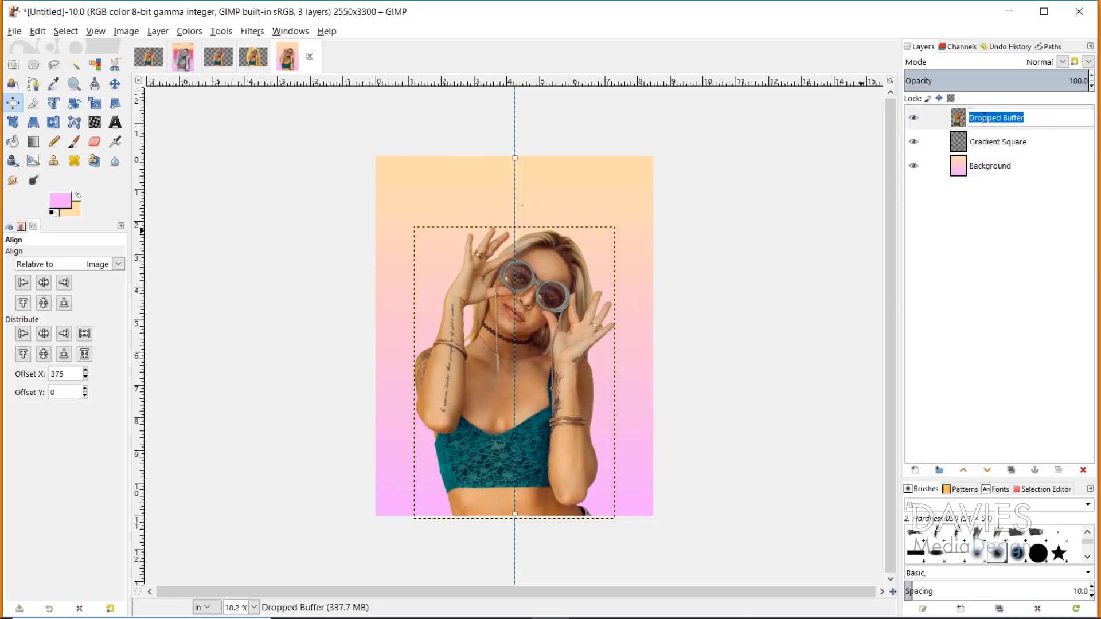
text(Model)
key(Return)
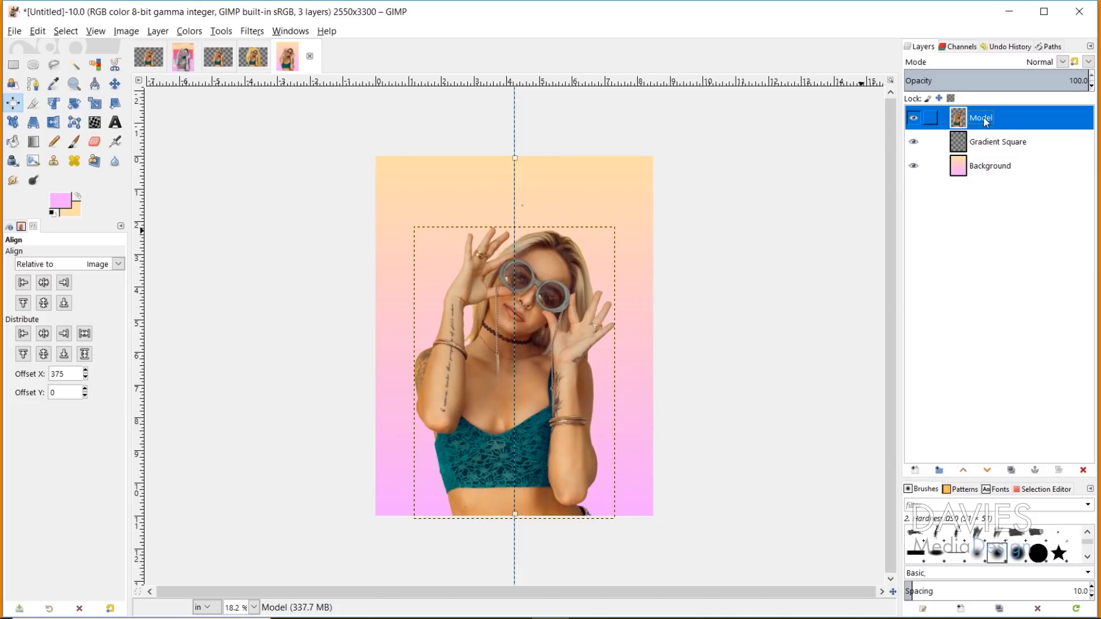
Step: On the Gradient Square layer, draw a rectangular selection about 2156 × 1297 px behind the woman's head and shoulders, centred on the guide
click(1035, 149)
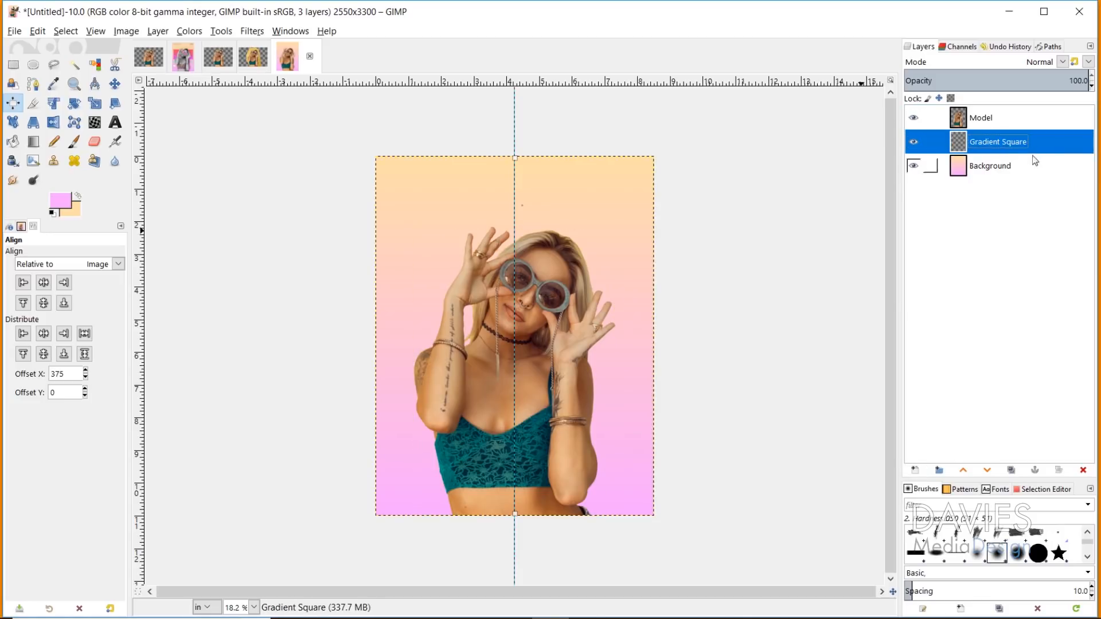
click(891, 82)
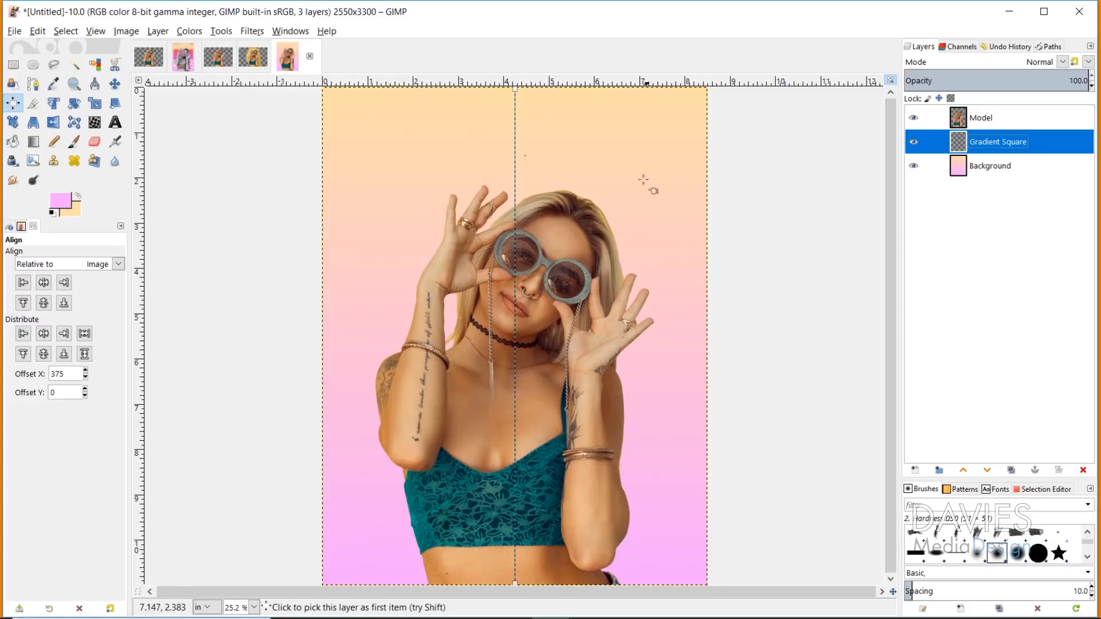
click(18, 67)
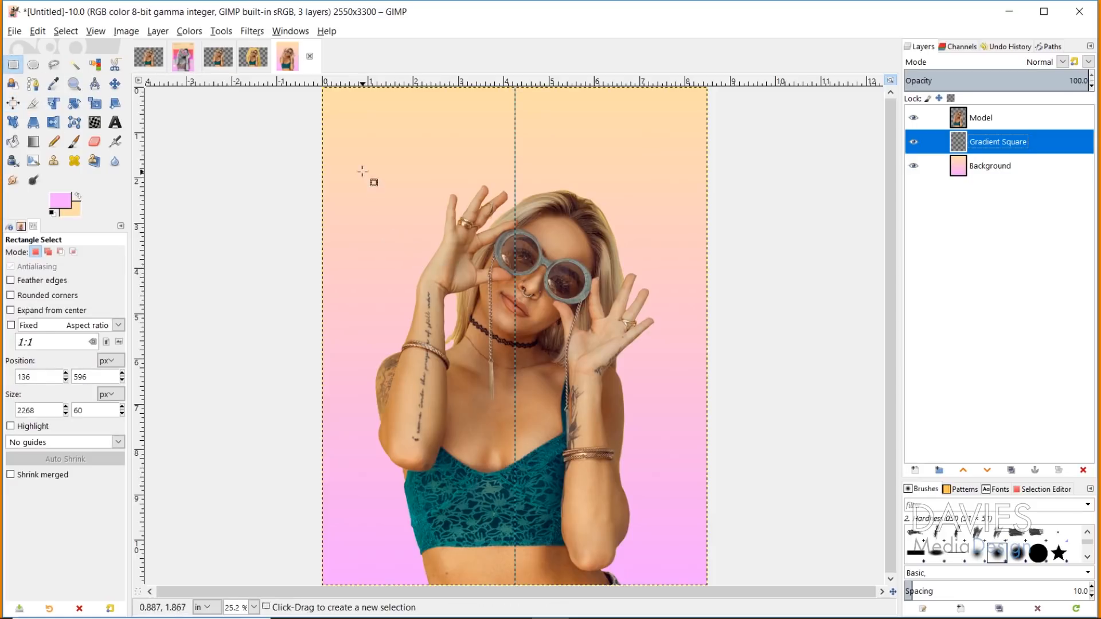
drag(367, 157, 674, 302)
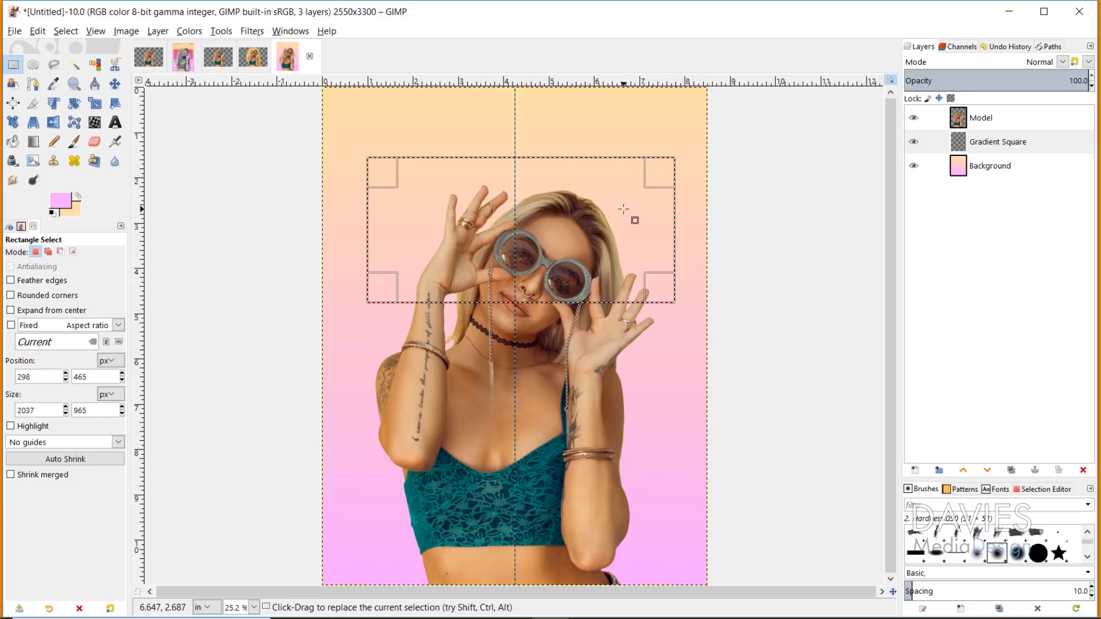
drag(623, 207, 626, 241)
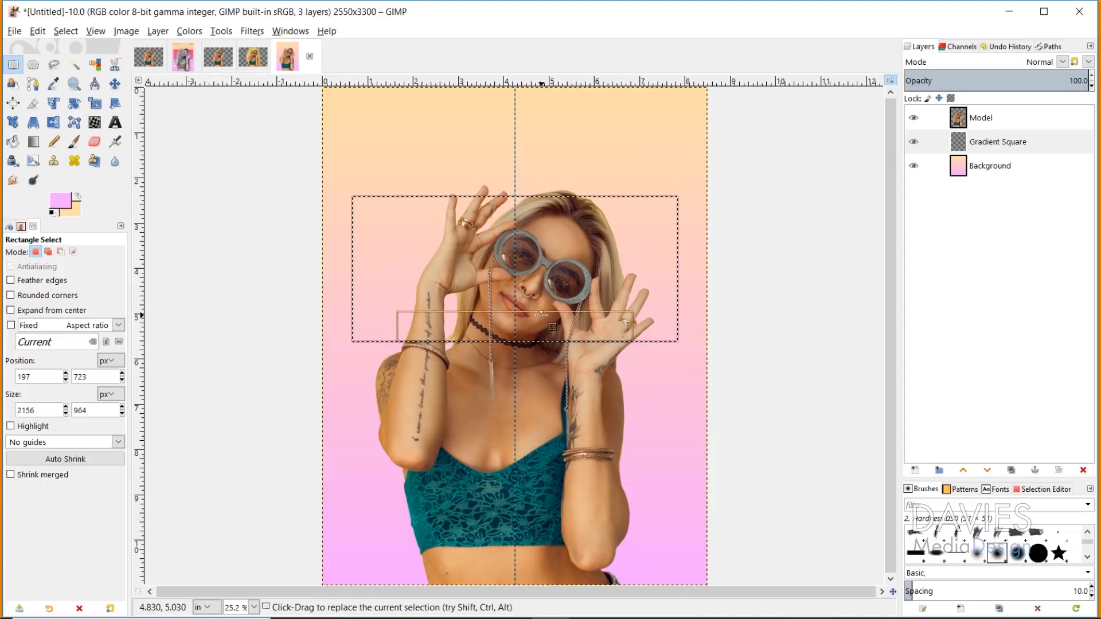
drag(549, 323, 556, 377)
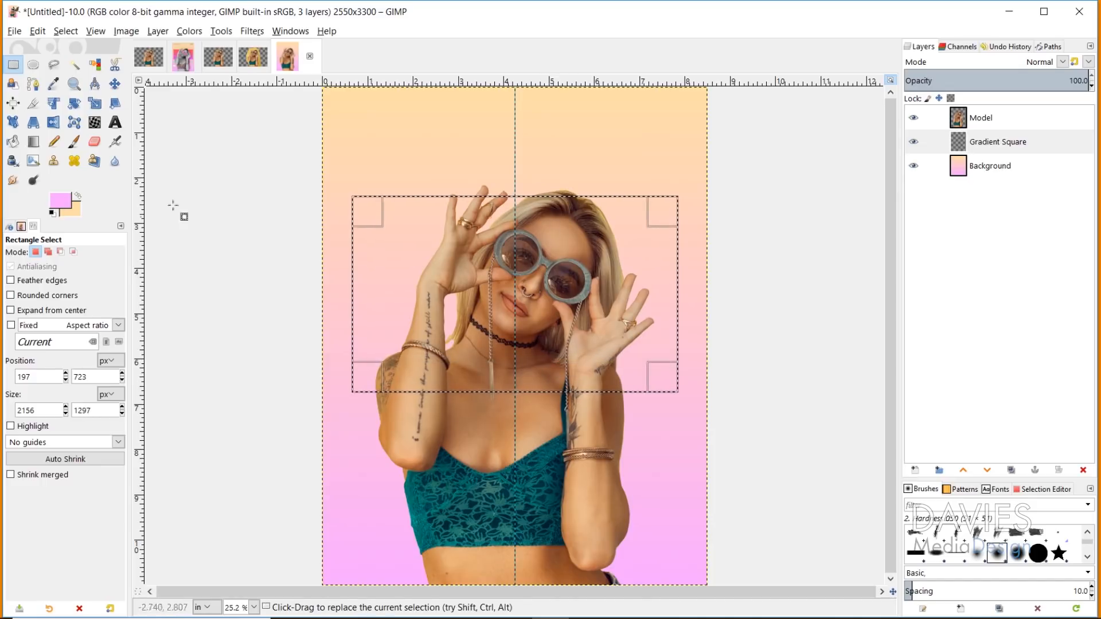
Step: Choose the Gradient tool and set the foreground colour to f34d4d and the background colour to d84ef6
click(37, 141)
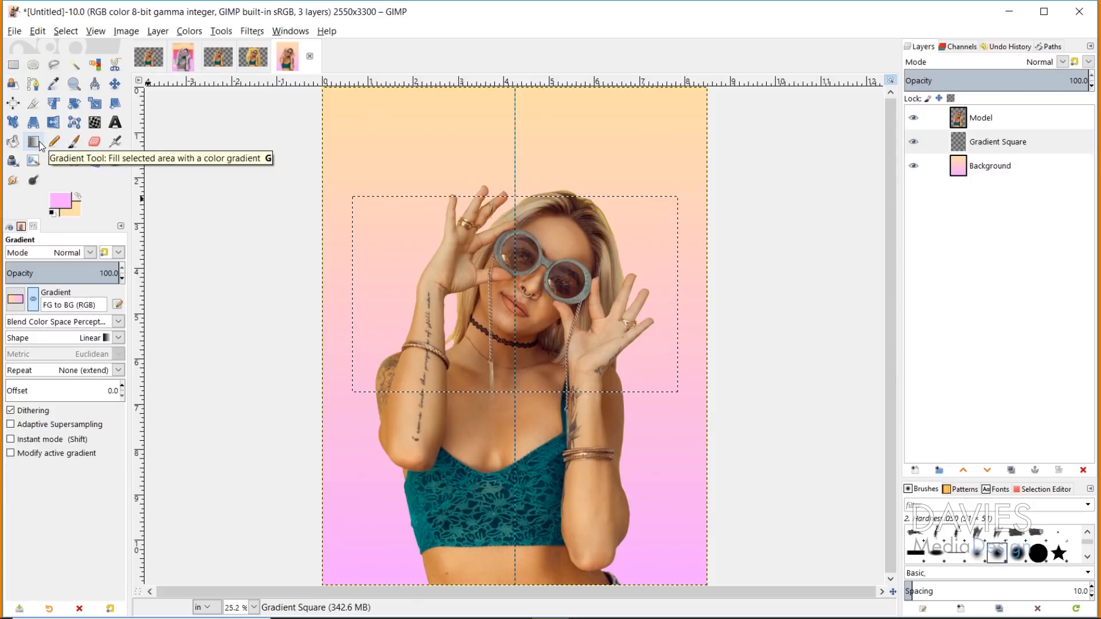
click(68, 202)
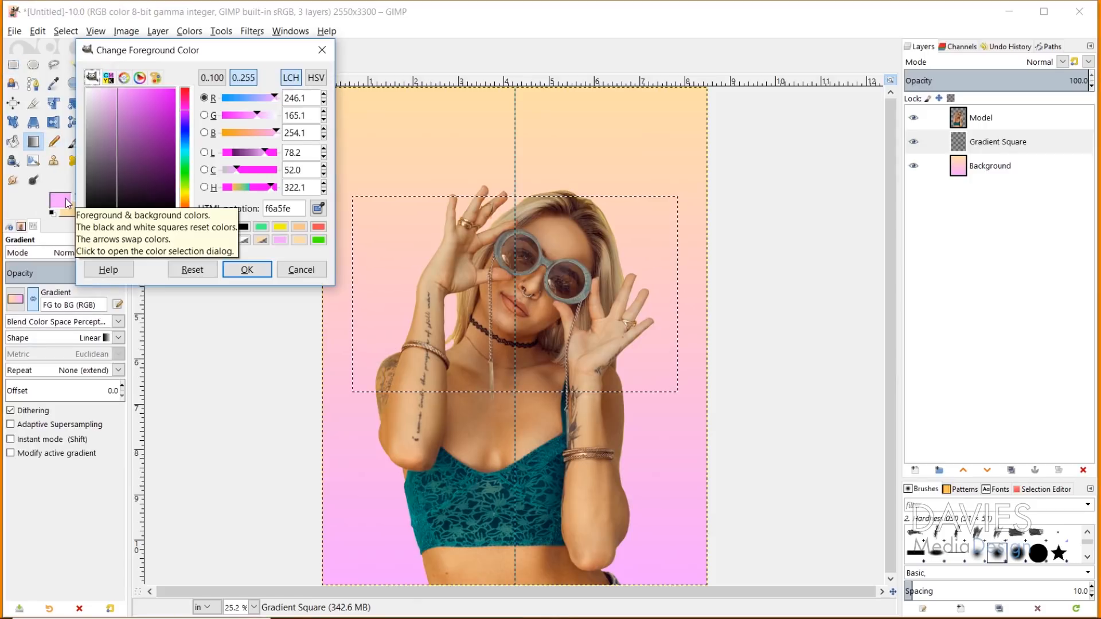
click(320, 228)
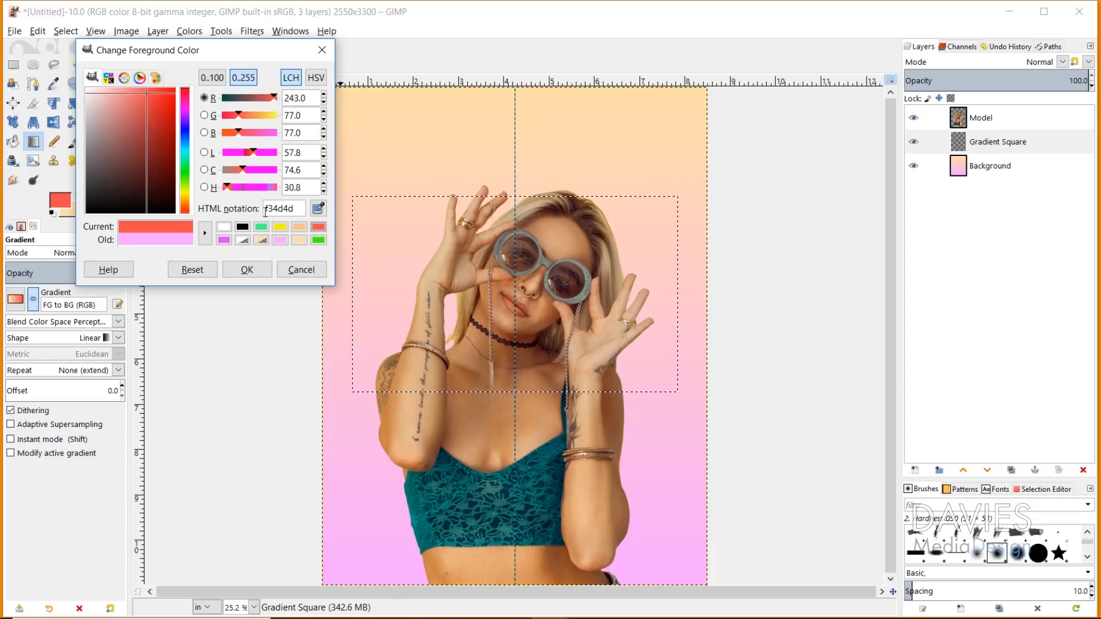
click(247, 269)
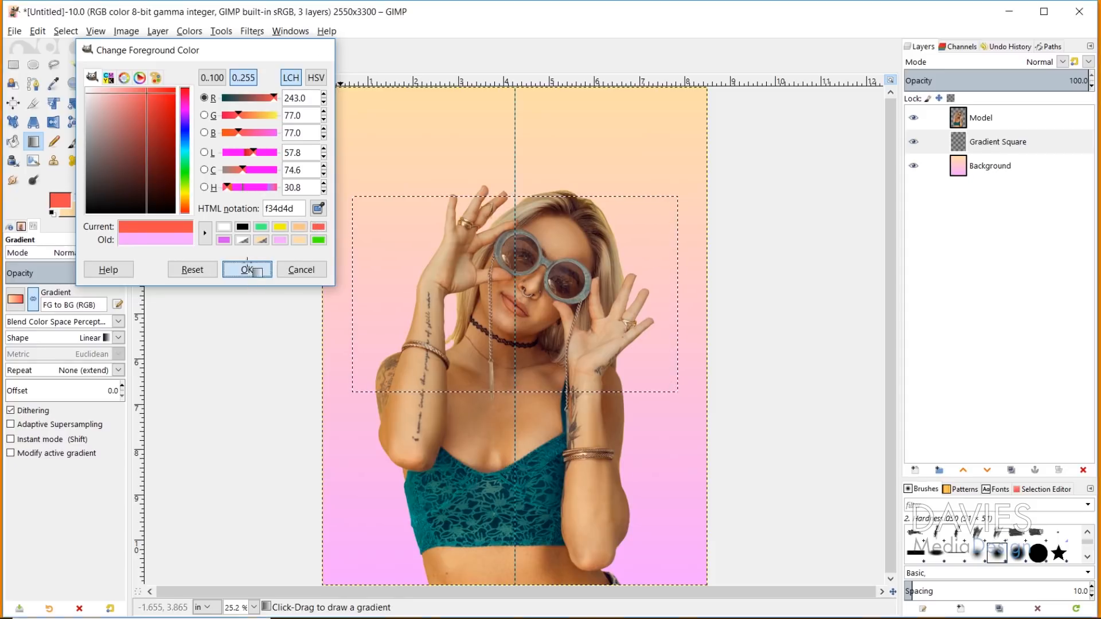
click(79, 215)
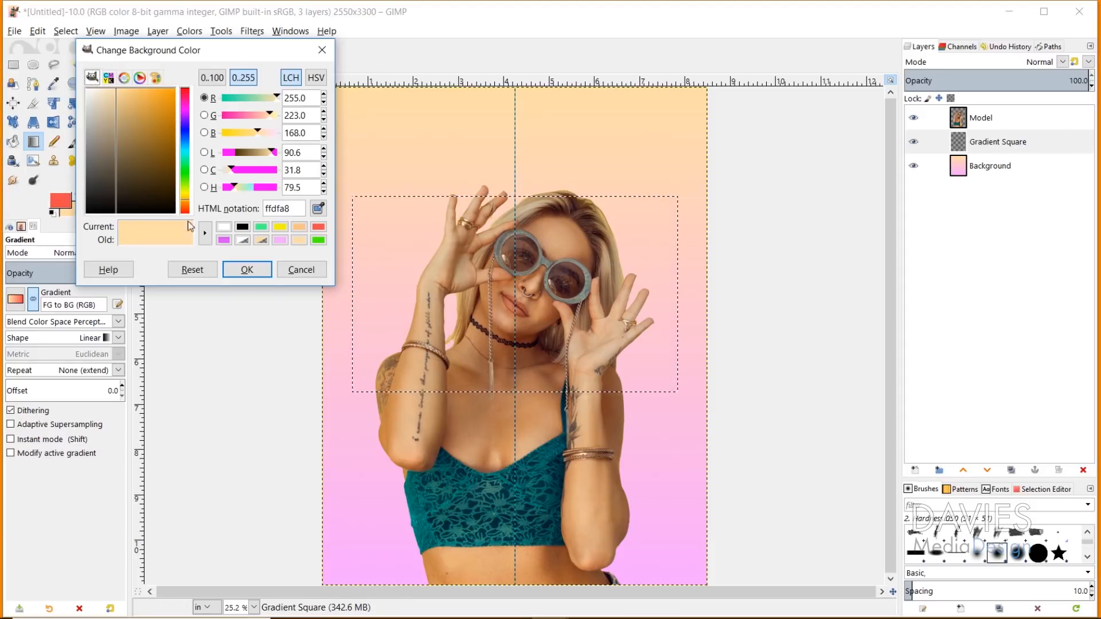
click(224, 240)
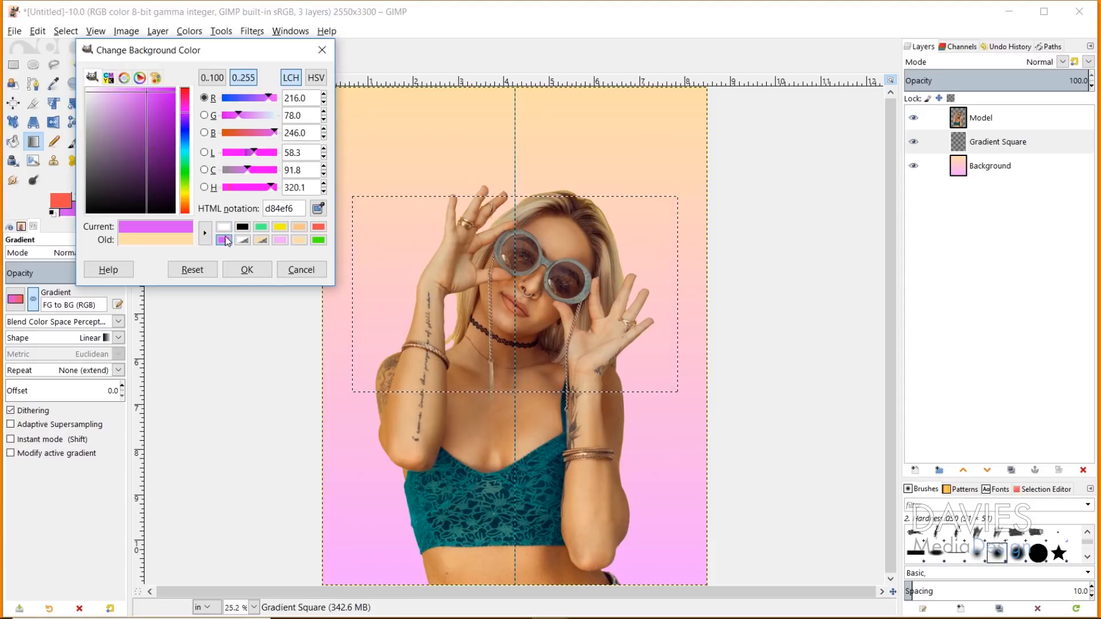
click(258, 273)
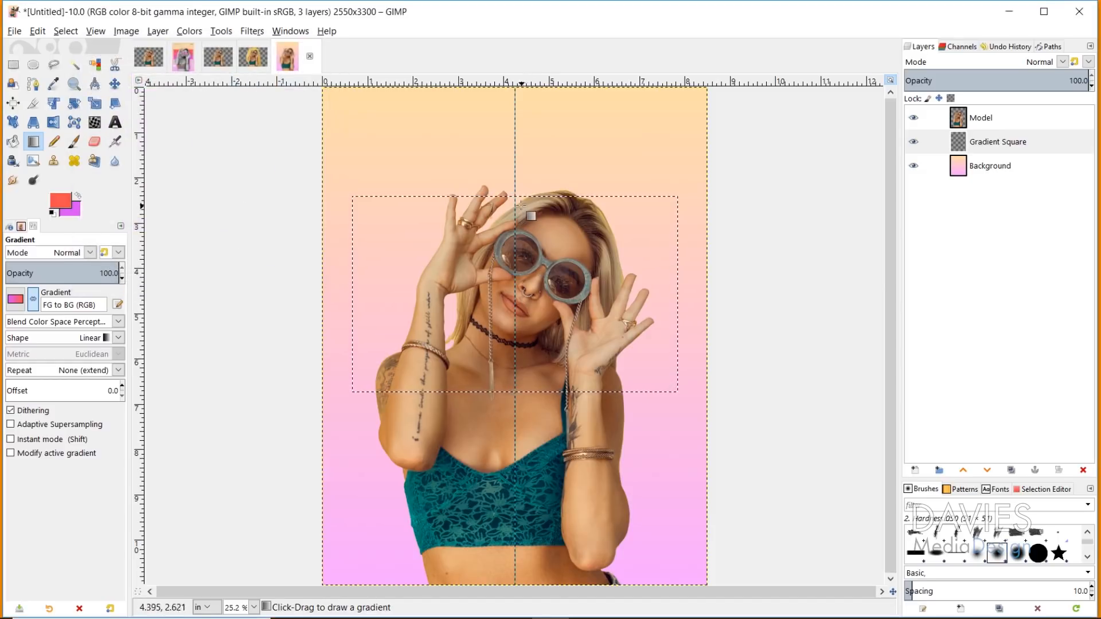
Step: Fill the selection on Gradient Square with a vertical linear gradient running from red at its upper edge to purple at its lower edge
drag(515, 196, 523, 389)
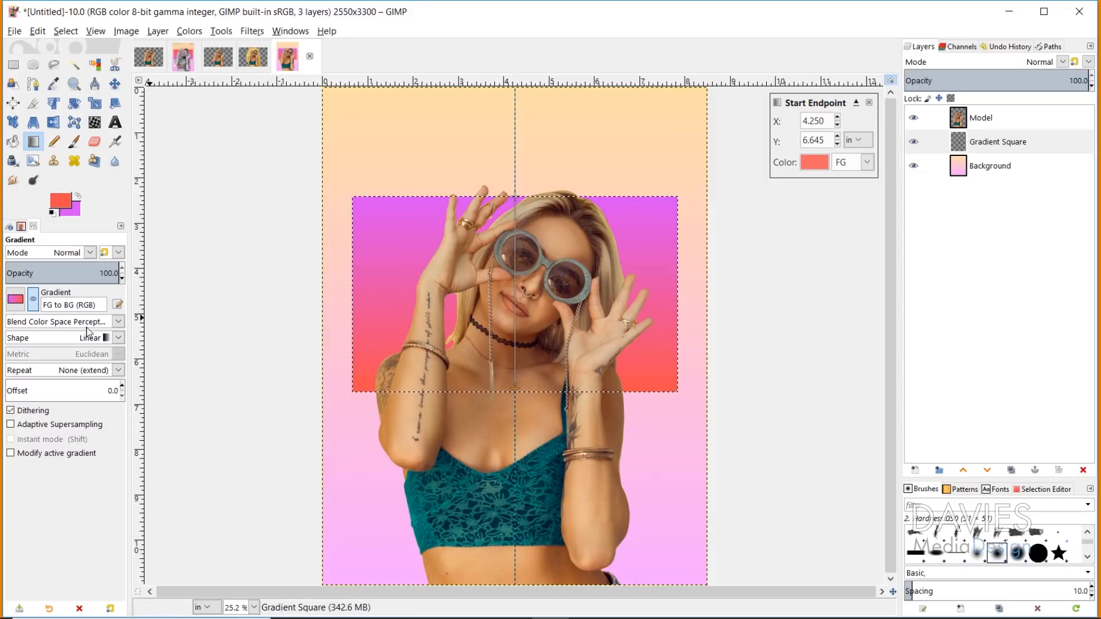
click(34, 301)
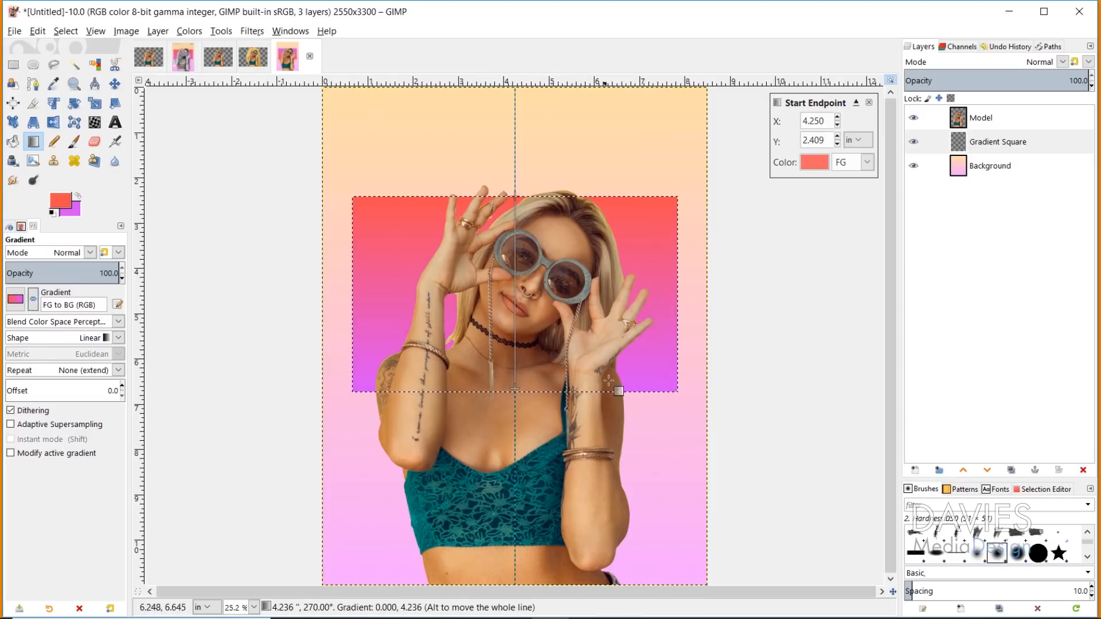
click(115, 84)
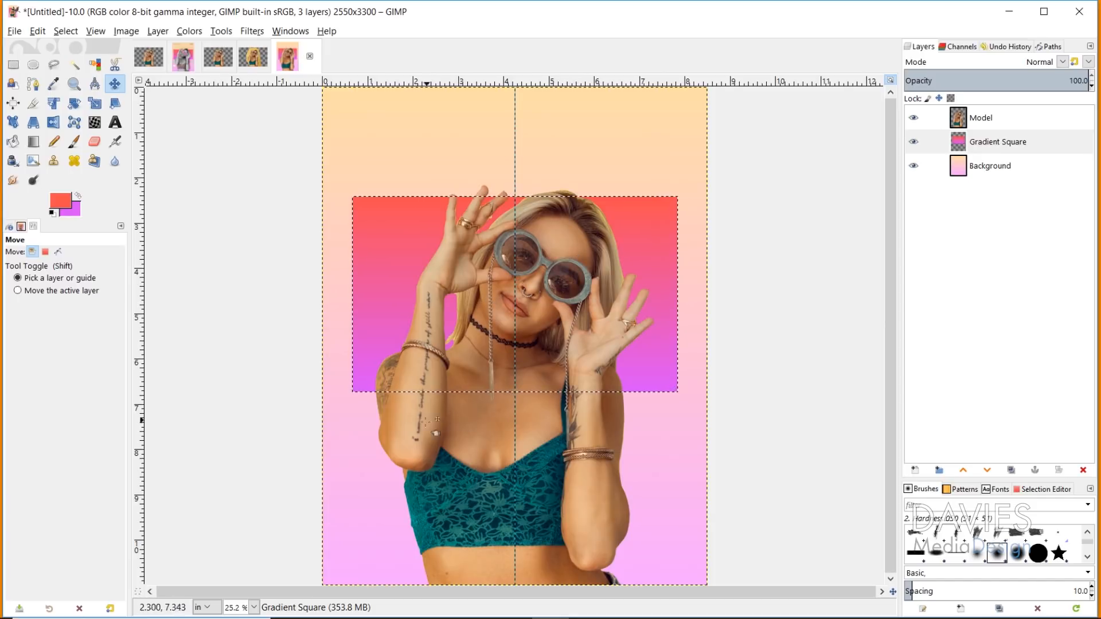
Step: Create a new transparent layer named Gradient Rectangle above the Gradient Square layer
click(916, 470)
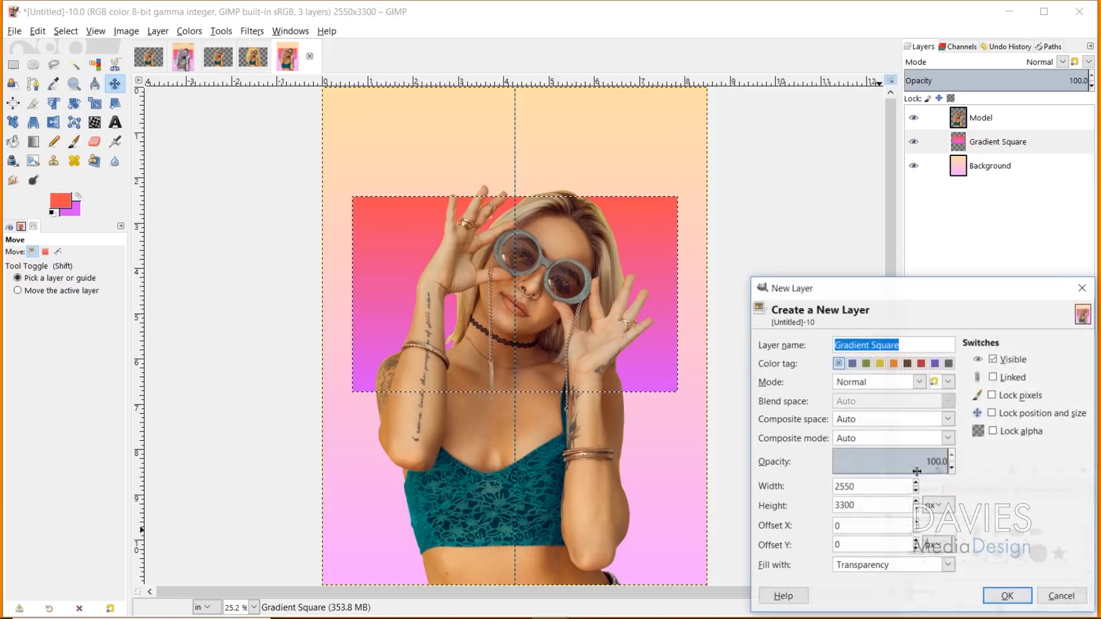
click(917, 345)
drag(915, 345, 877, 344)
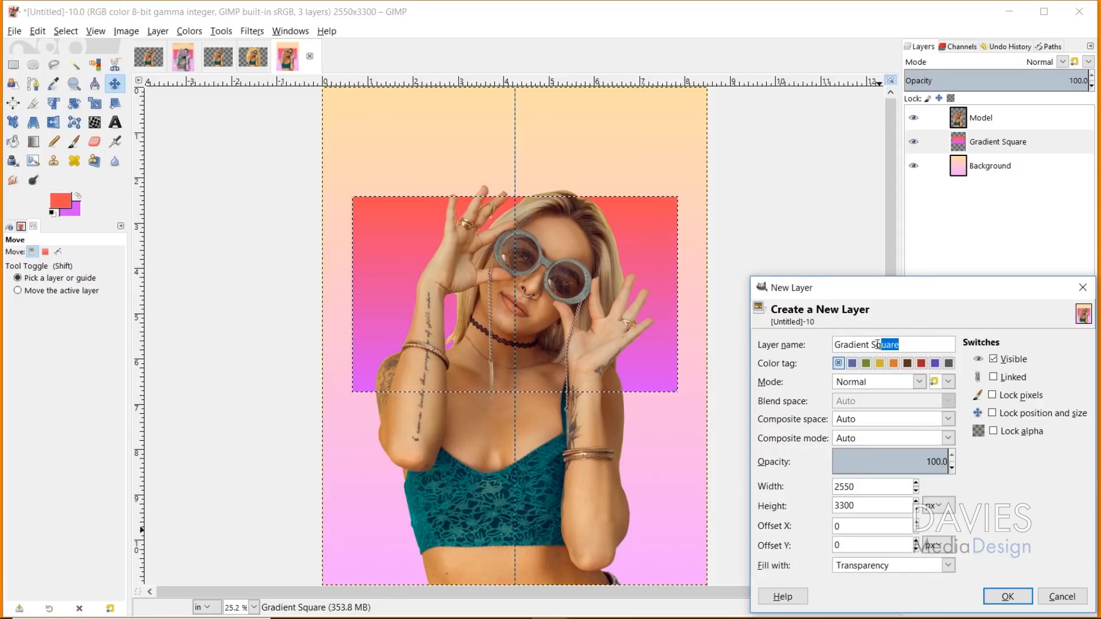
text(Rectangle)
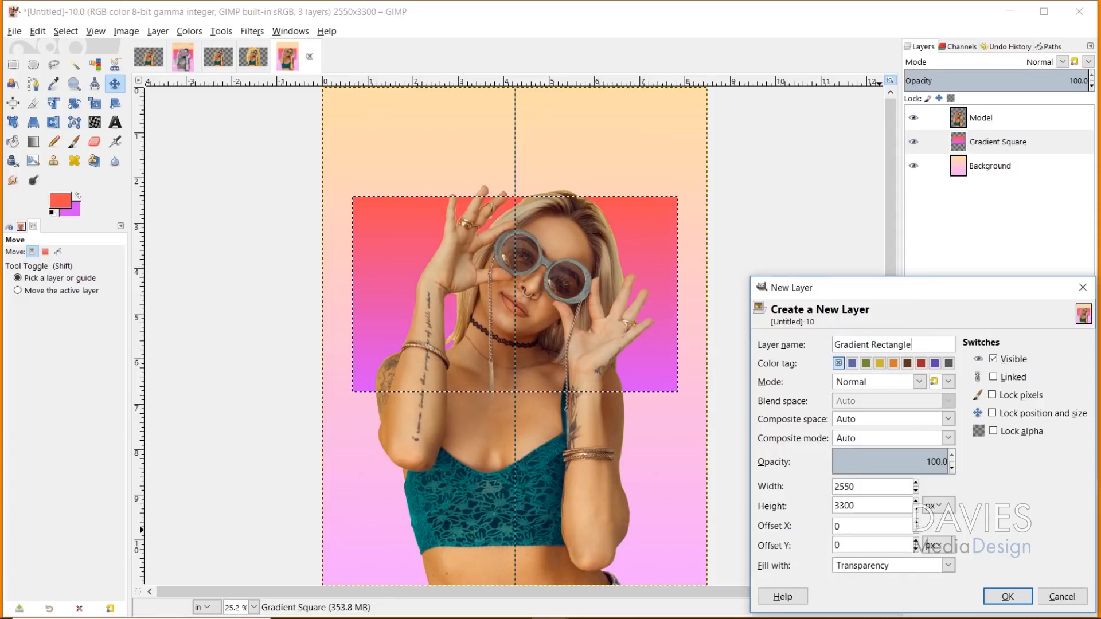
click(1017, 596)
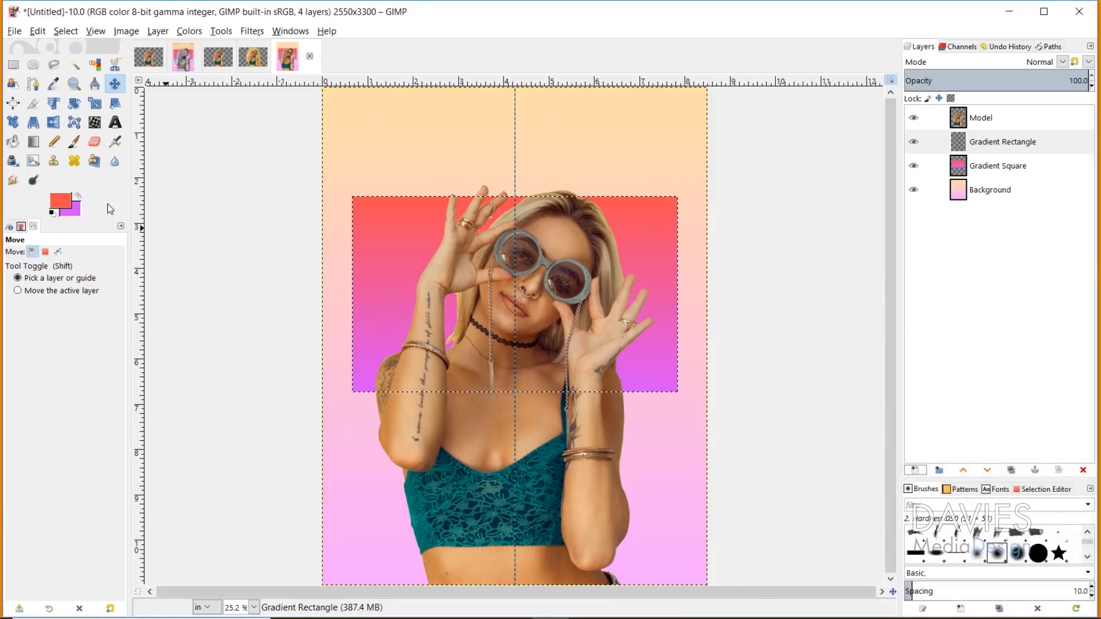
Step: Add vertical guides along the left and right edges of the red-to-purple gradient rectangle
click(13, 64)
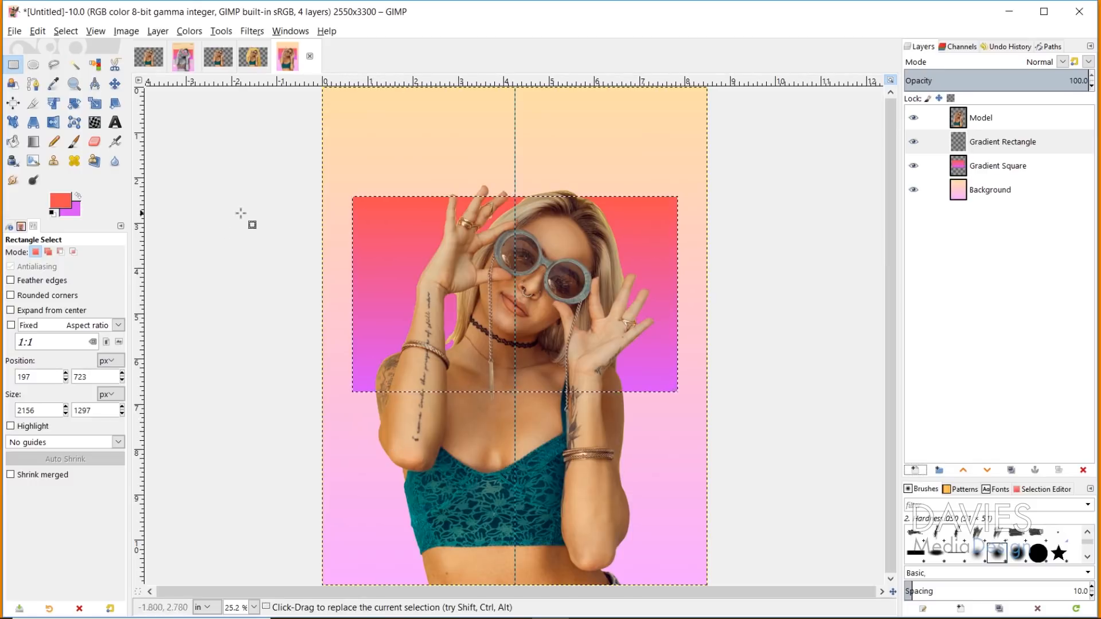
drag(140, 249, 352, 246)
drag(140, 259, 680, 281)
drag(677, 275, 678, 275)
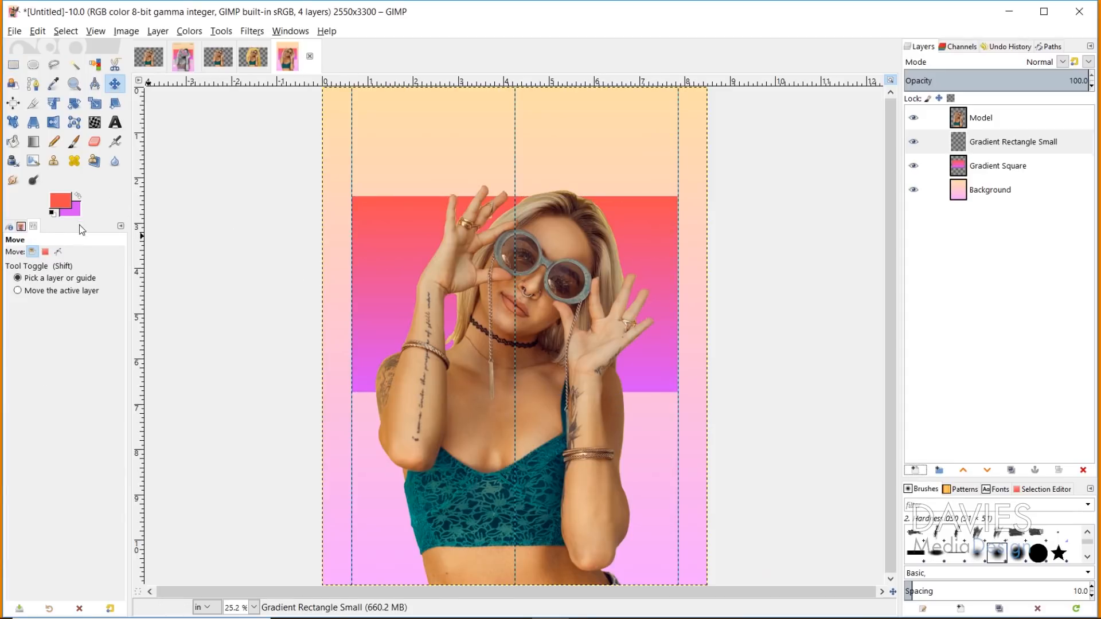
Step: Add two horizontal guides just below the gradient rectangle and select a strip about 837 × 127 px between them, starting at the left vertical guide
drag(237, 84, 229, 408)
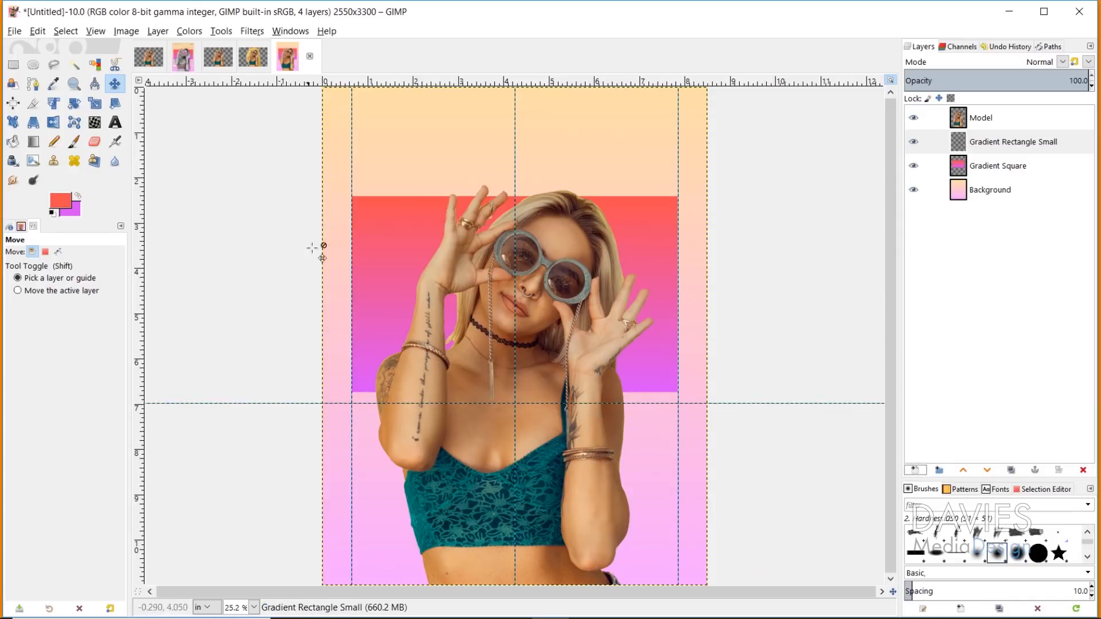
drag(268, 86, 388, 408)
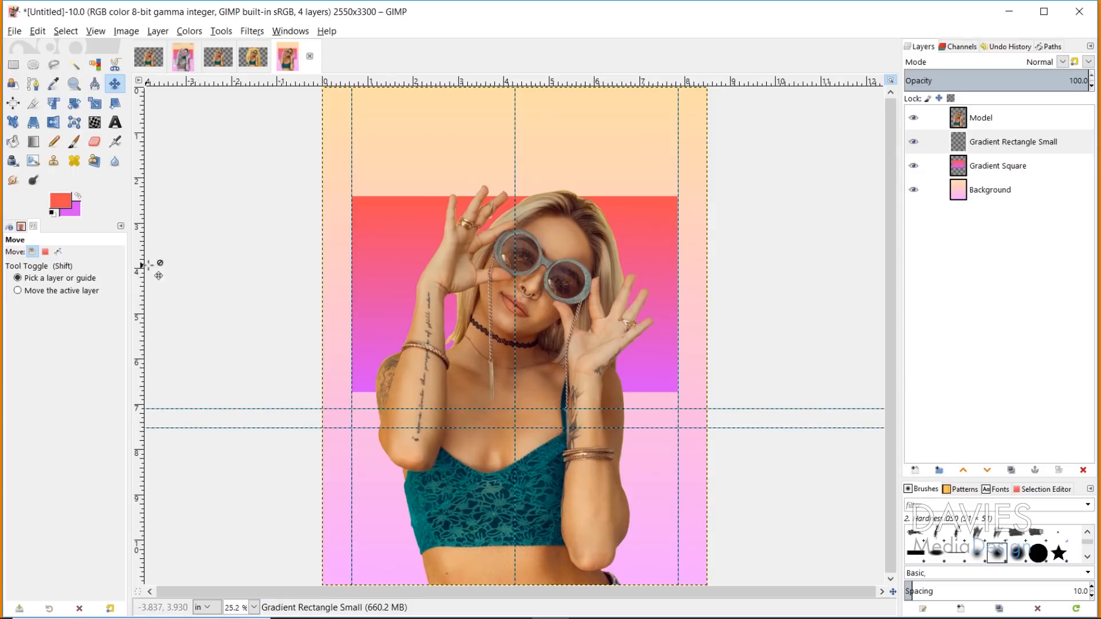
click(13, 64)
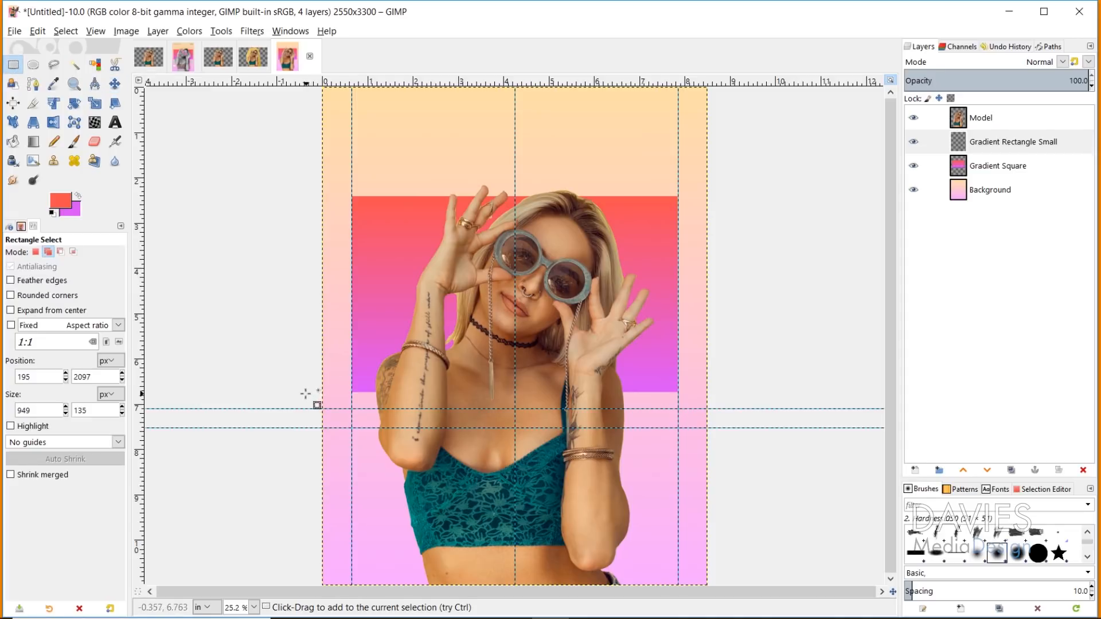
drag(352, 409, 477, 428)
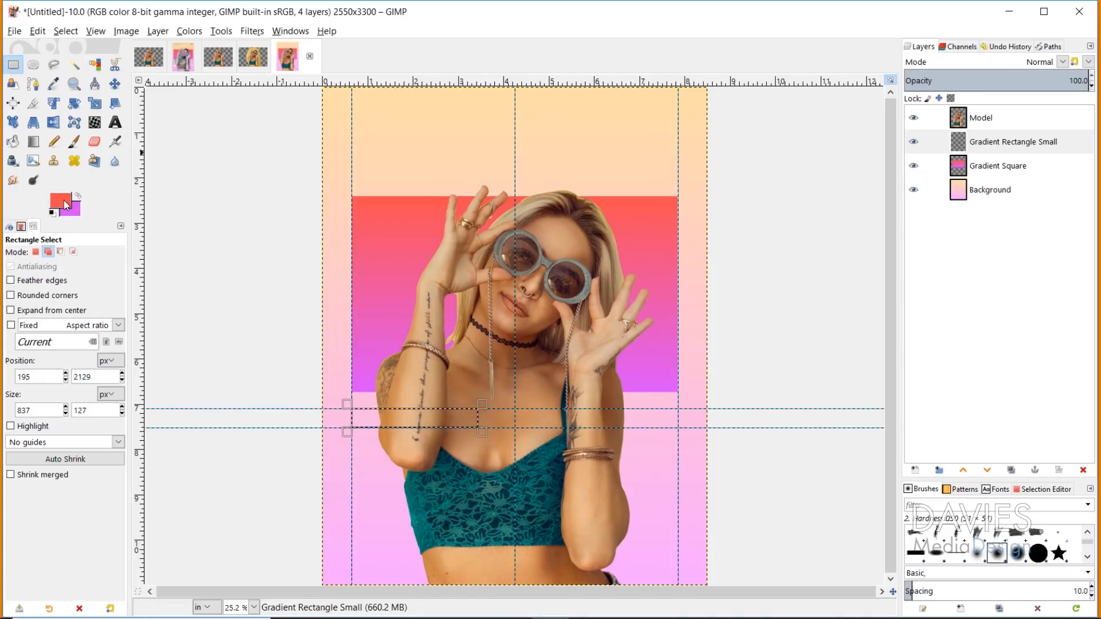
Step: Set the foreground colour to the green 42ff84
click(69, 200)
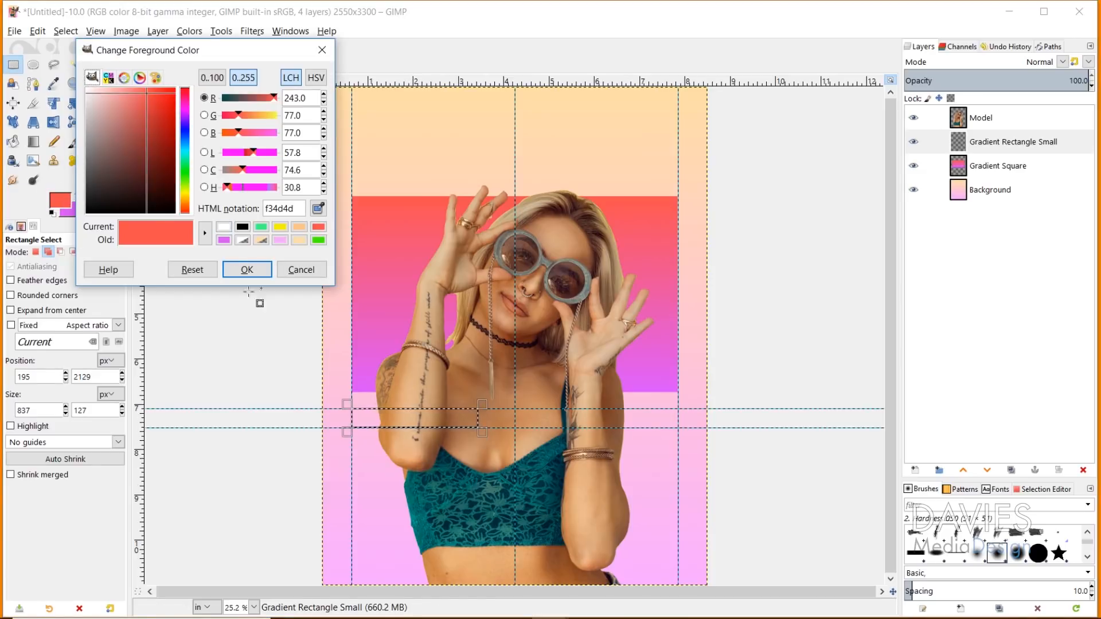
click(261, 227)
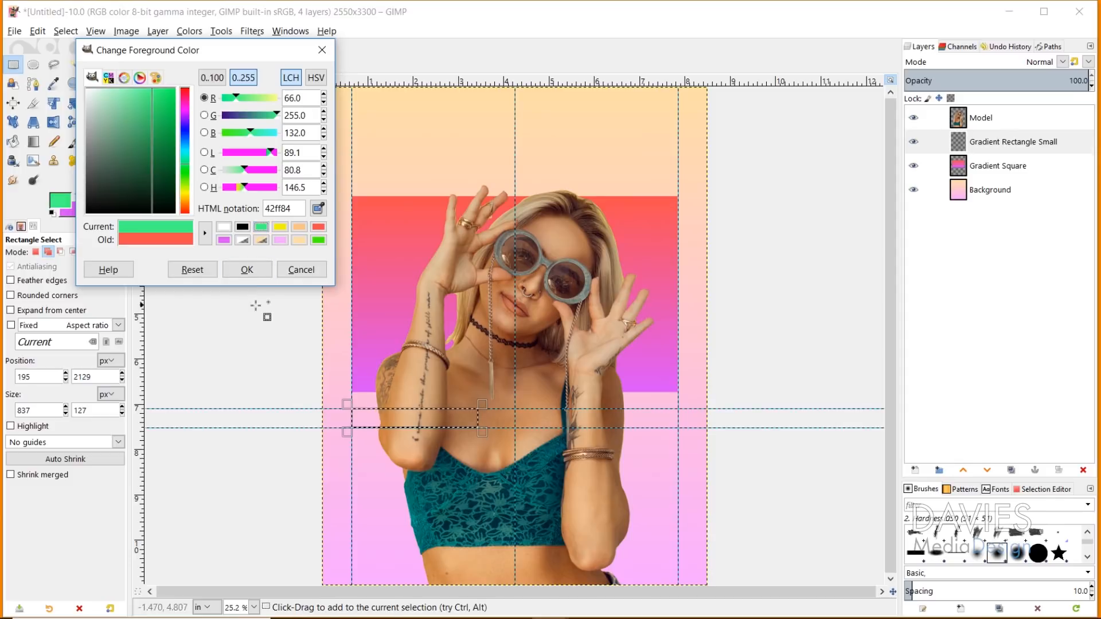
click(251, 274)
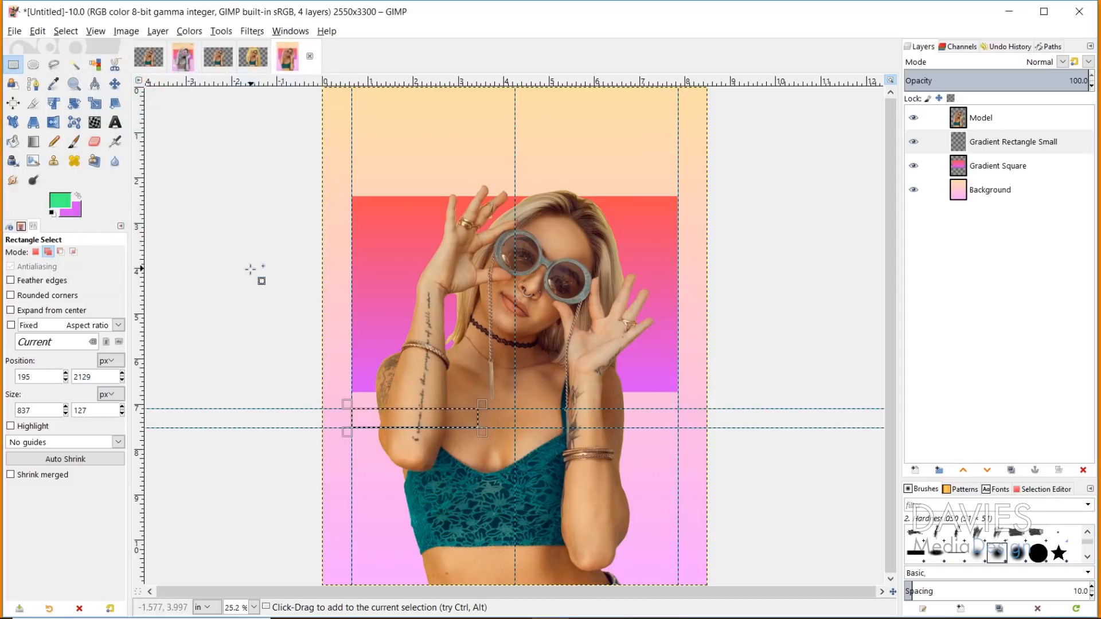
Step: Set the background colour to light blue with RGB values 124, 216 and 255
click(79, 214)
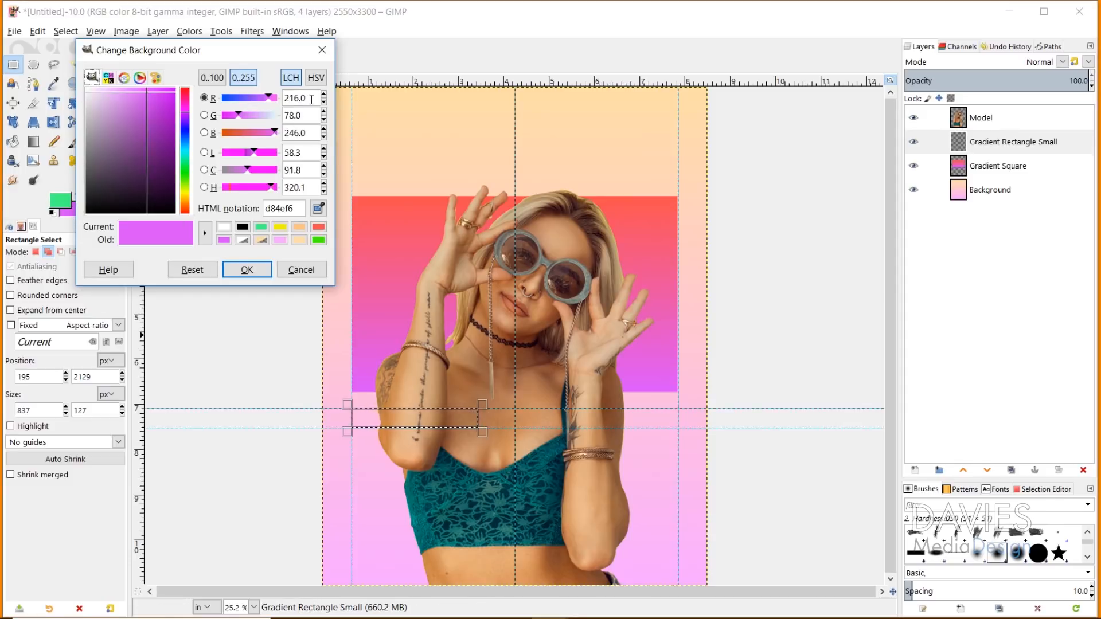
drag(310, 98, 243, 98)
text(124)
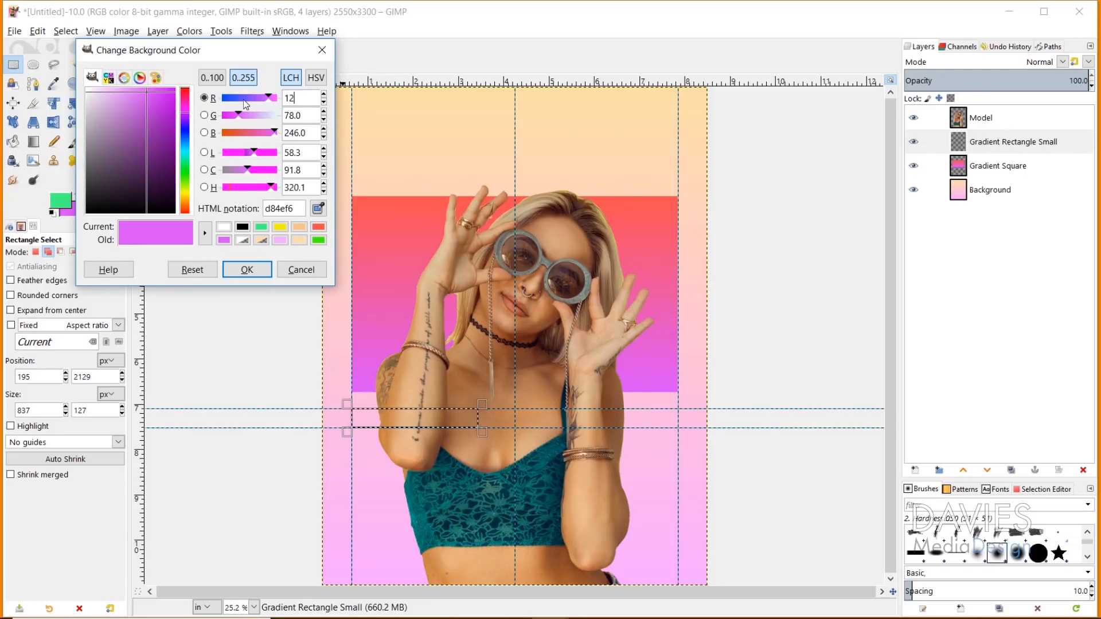
key(Tab)
key(Tab)
text(216)
key(Tab)
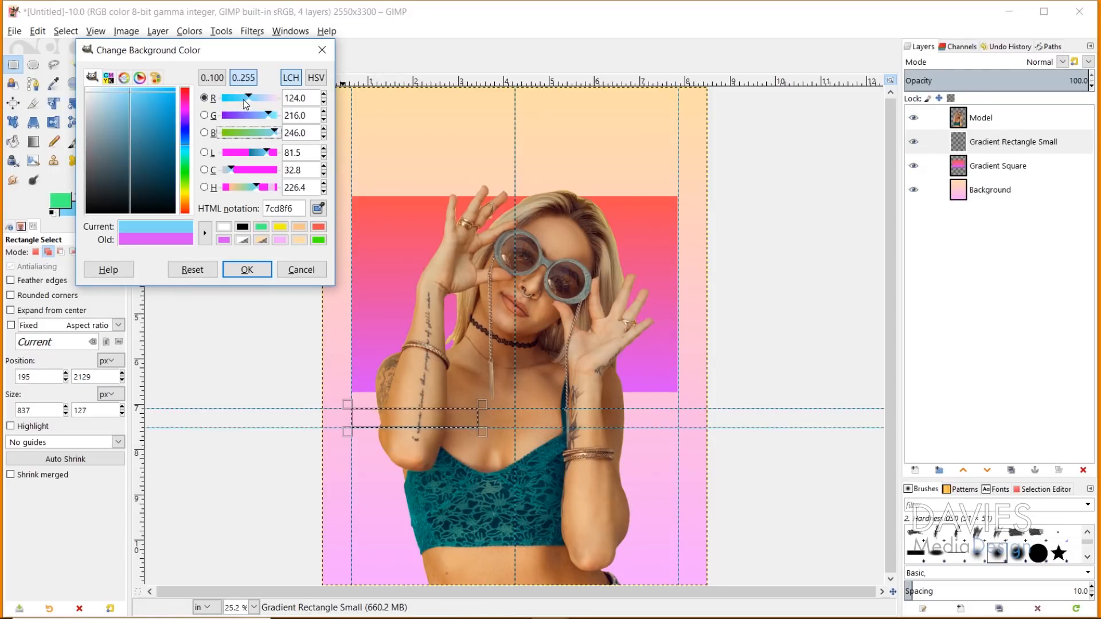
key(Tab)
text(255)
key(Tab)
key(Tab)
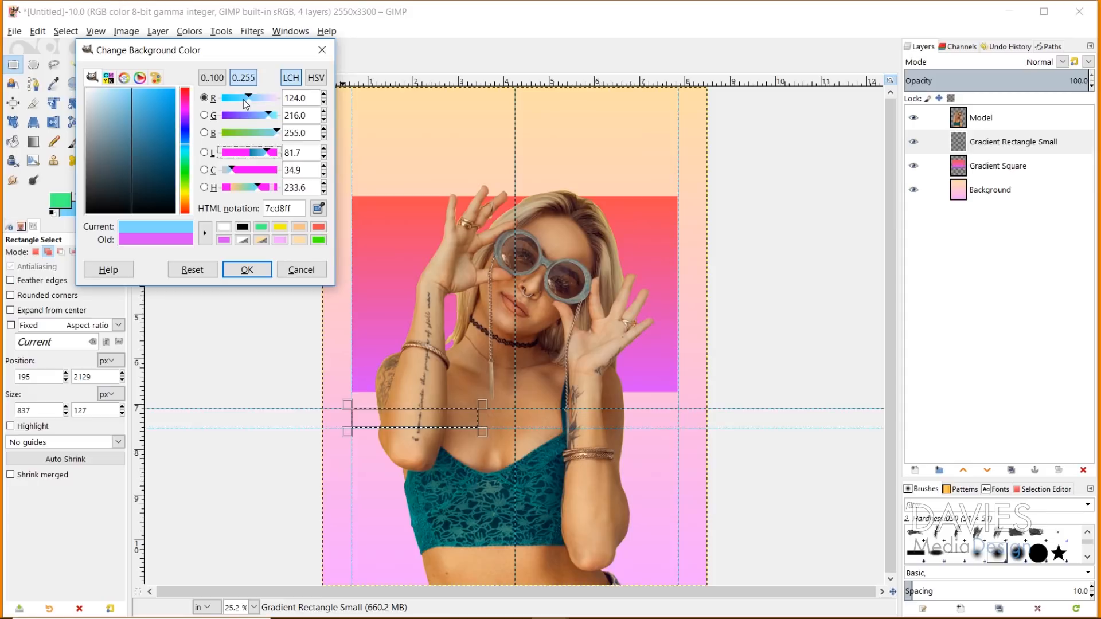
click(256, 271)
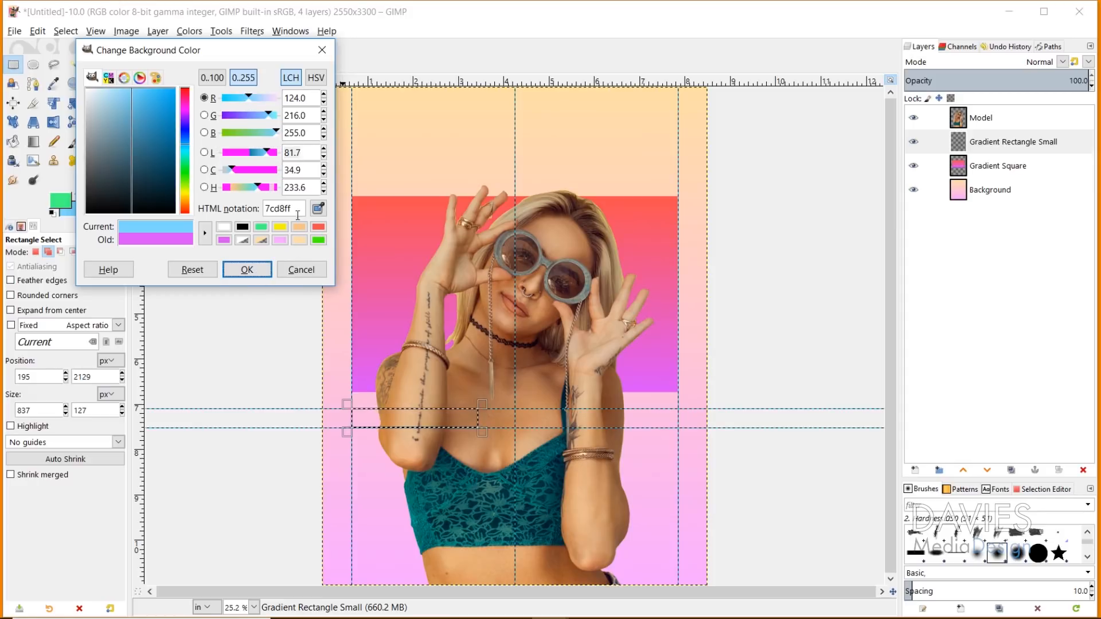
click(262, 271)
Step: Fill the selected strip on Gradient Rectangle Small with a horizontal linear gradient from green on its left to blue on its right
click(33, 141)
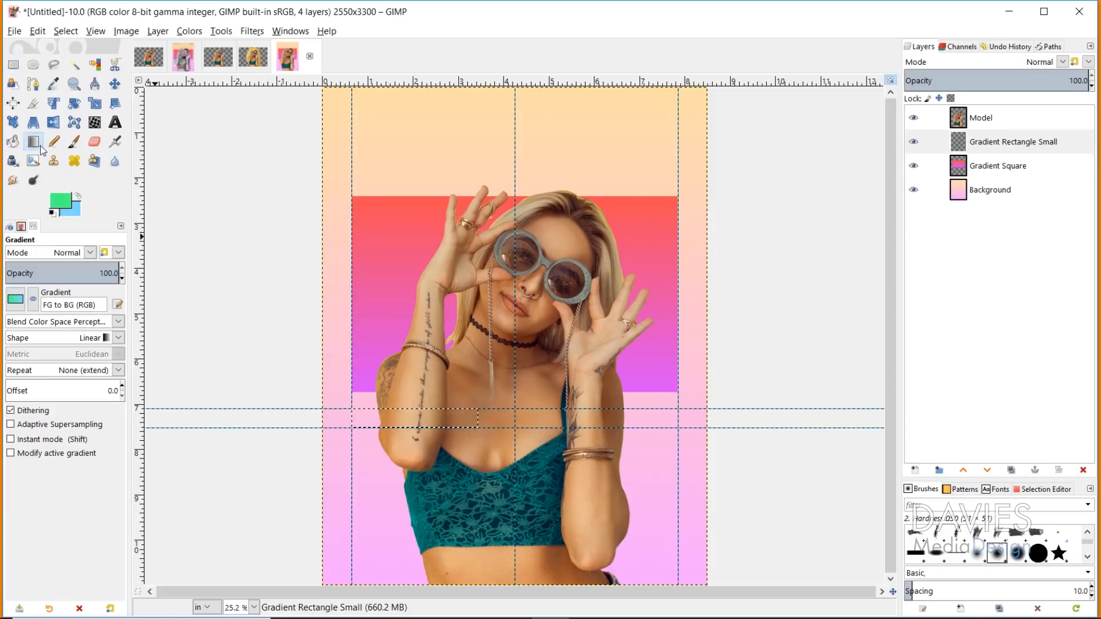
drag(352, 417, 477, 415)
key(Return)
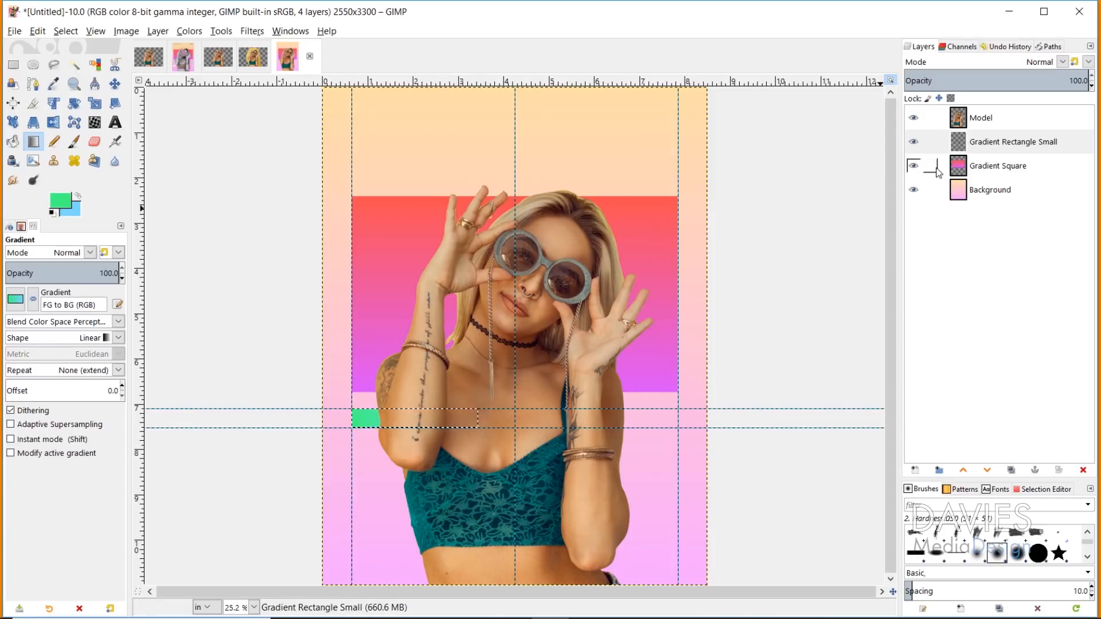
Step: Create a new transparent layer named Gradient Rectangle Small2 above the Gradient Rectangle Small layer
click(916, 469)
click(942, 344)
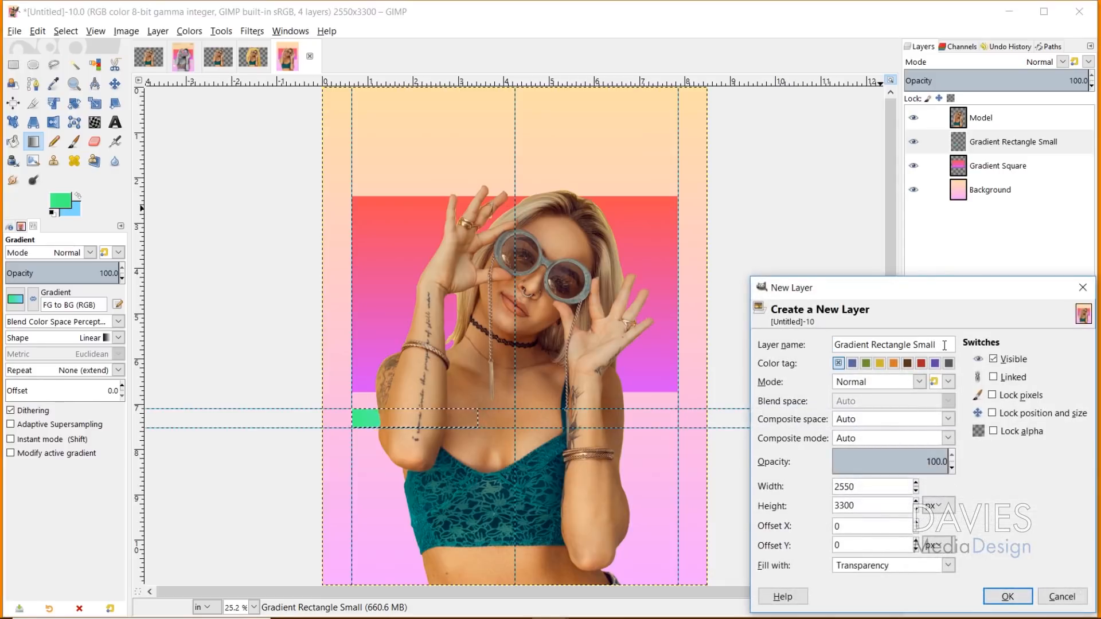
text(2)
click(1008, 596)
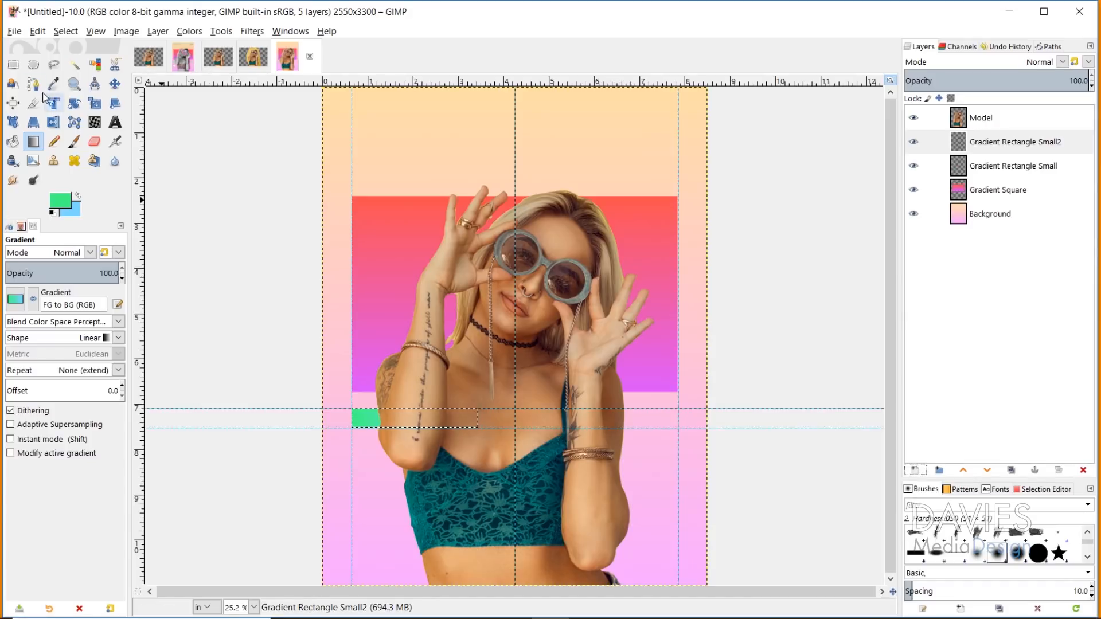
Step: Select a strip about 211 × 127 px between the horizontal guides, ending at the right vertical guide, and fill it with a horizontal green-to-blue gradient
key(r)
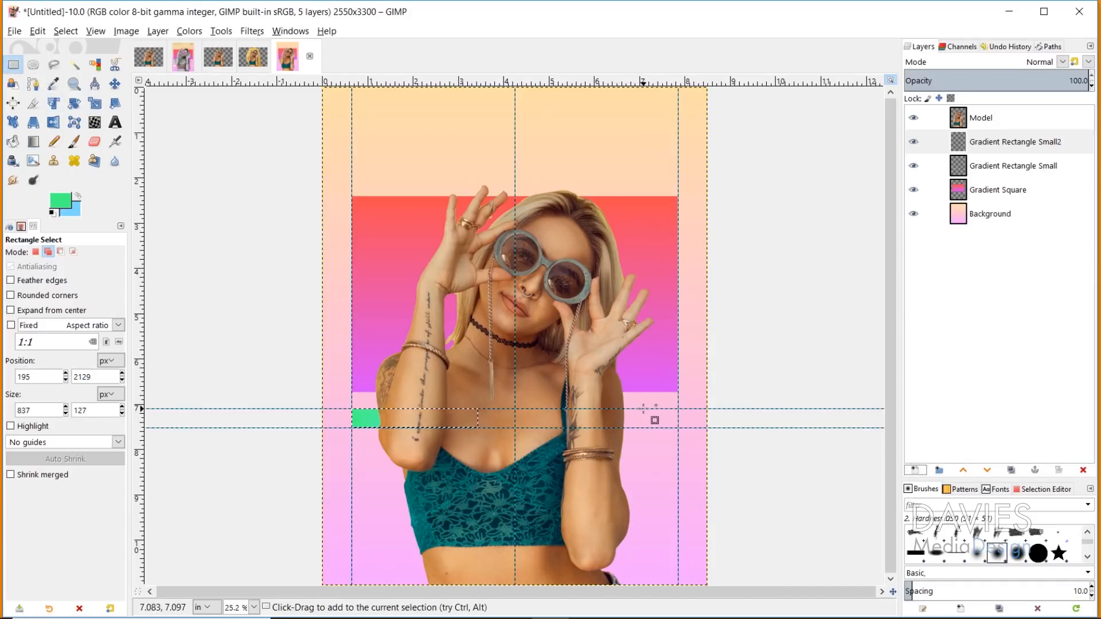
drag(646, 408, 678, 428)
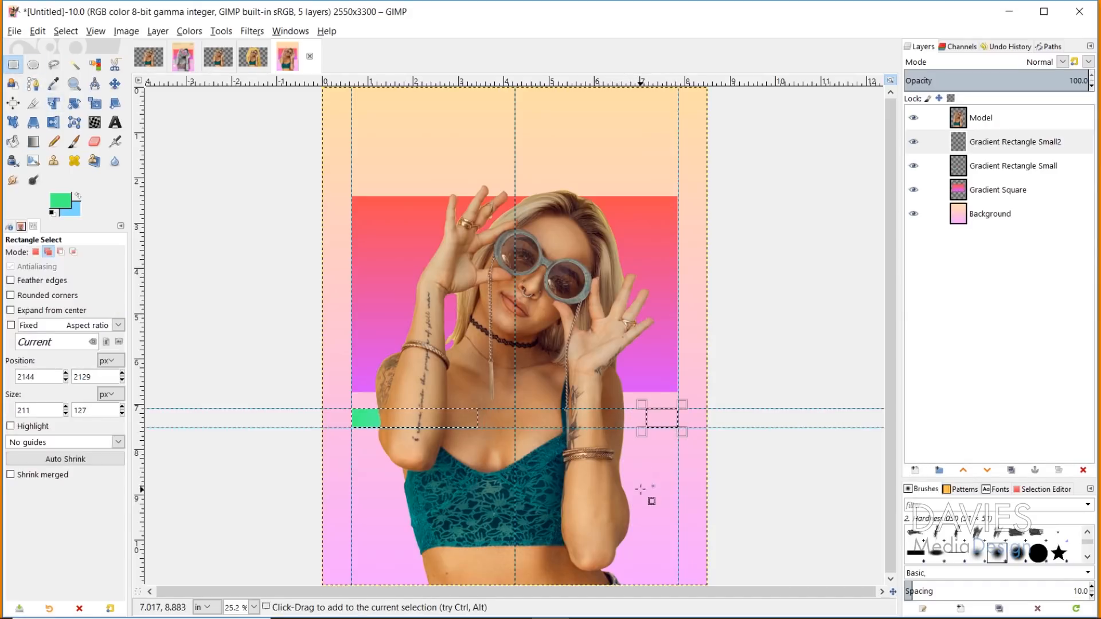
click(33, 141)
drag(648, 419, 679, 416)
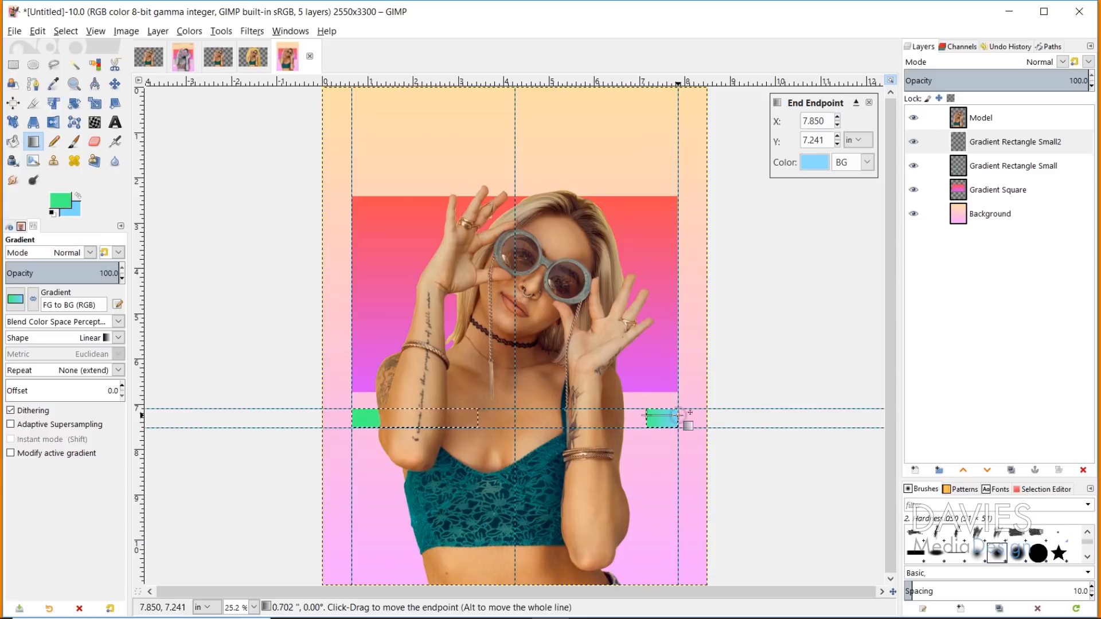
Step: Apply the green-to-blue gradient on Gradient Rectangle Small2 and clear the selection
key(Return)
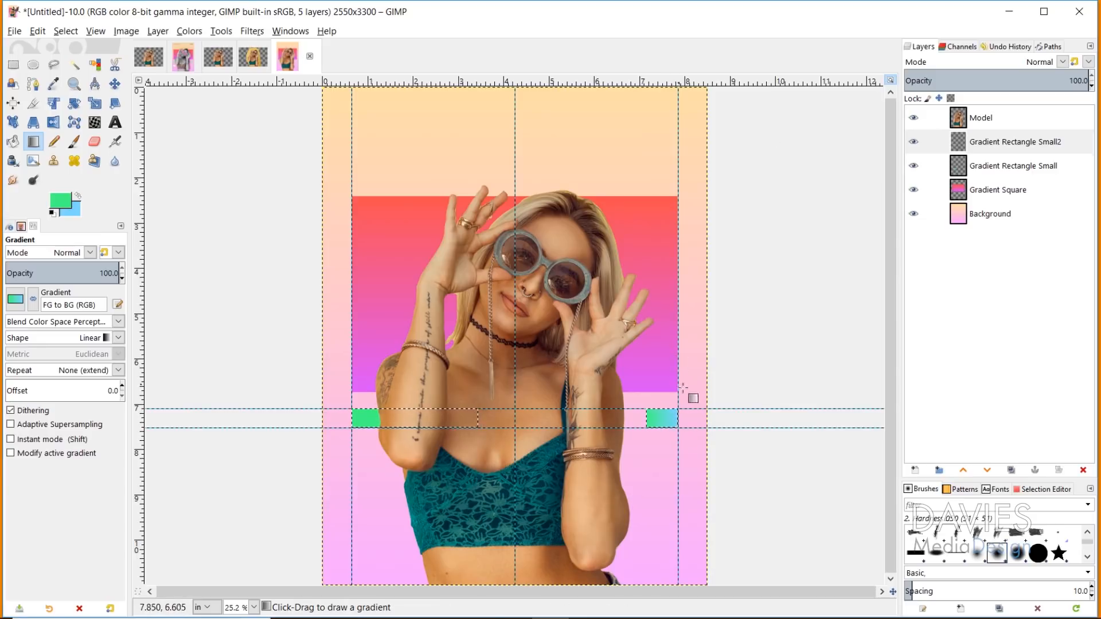
click(65, 31)
click(74, 62)
Step: Create a transparent layer named Yellow Gradient and select a thin strip about 2160 × 44 px just above the red-to-purple rectangle
click(915, 470)
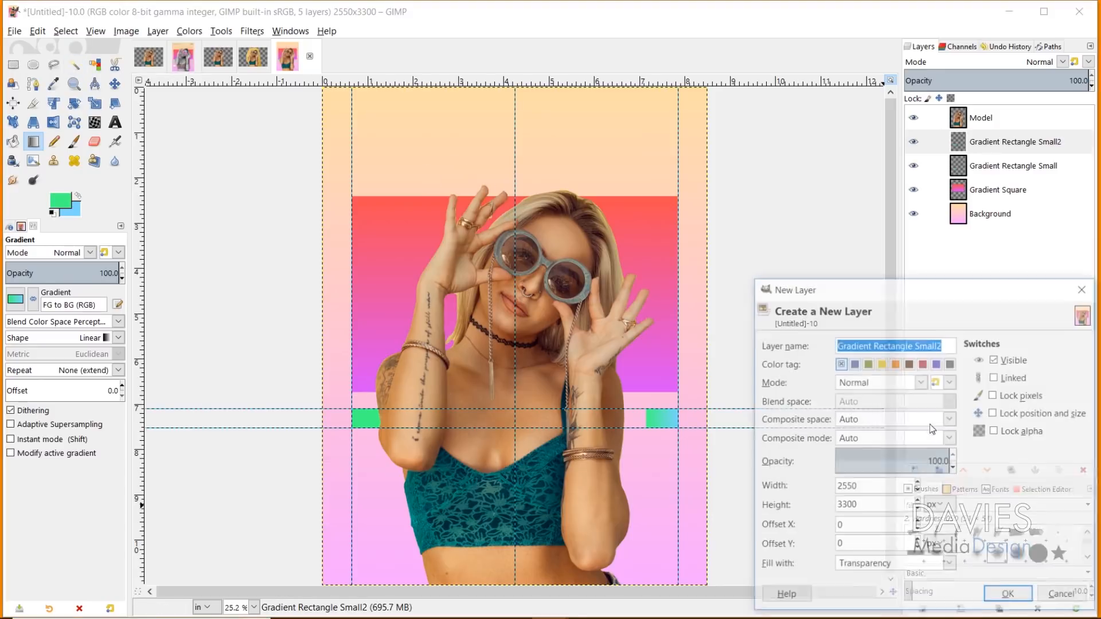
text(Yellow)
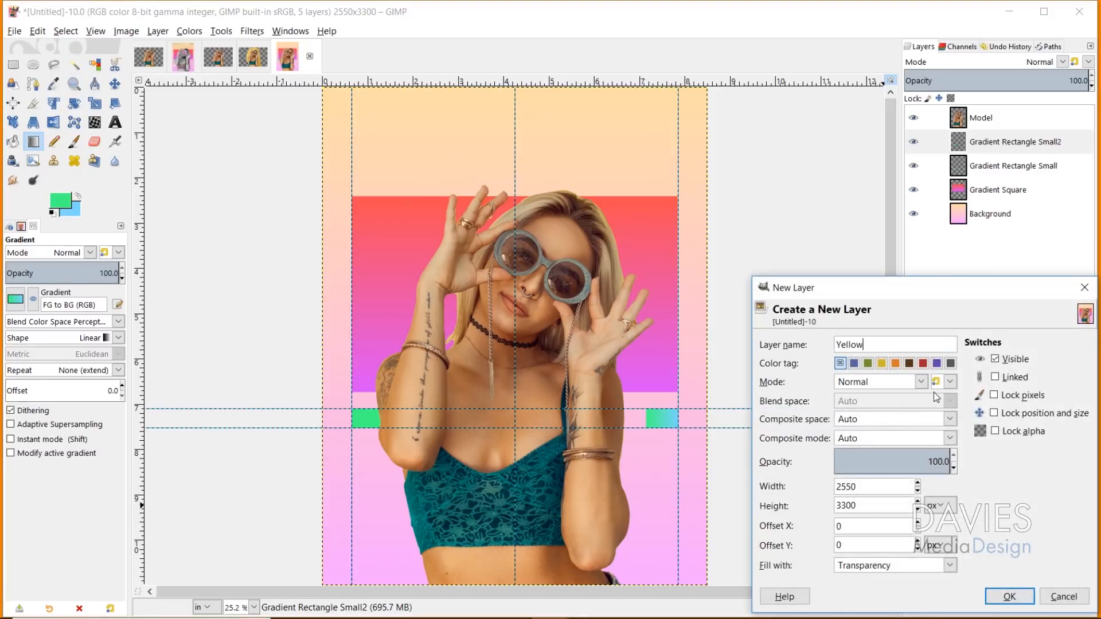
text( Gradient)
key(Return)
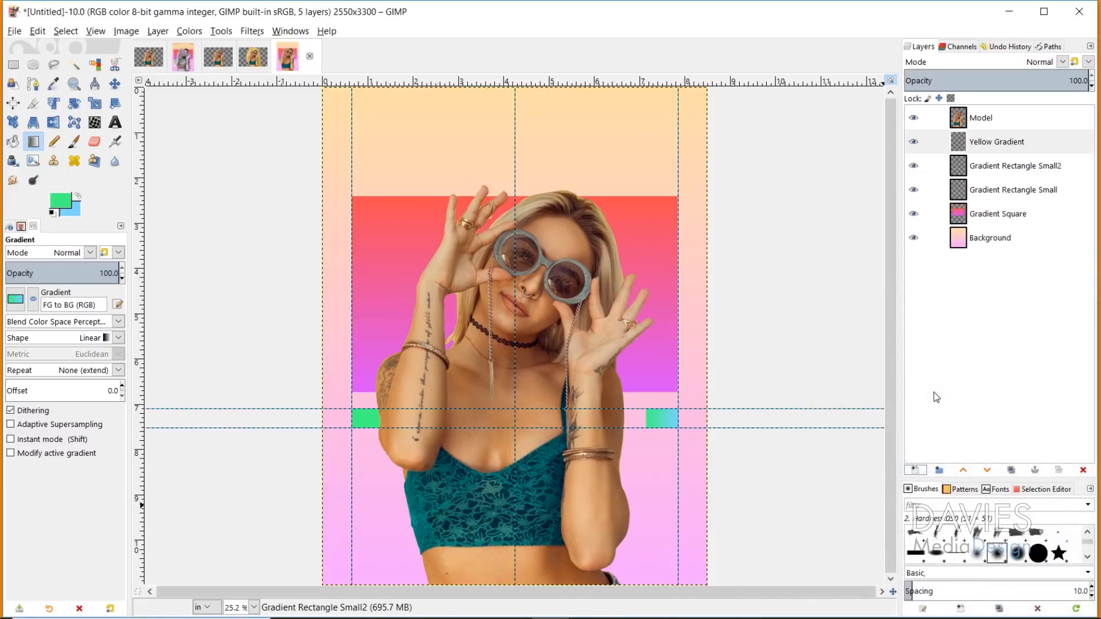
key(r)
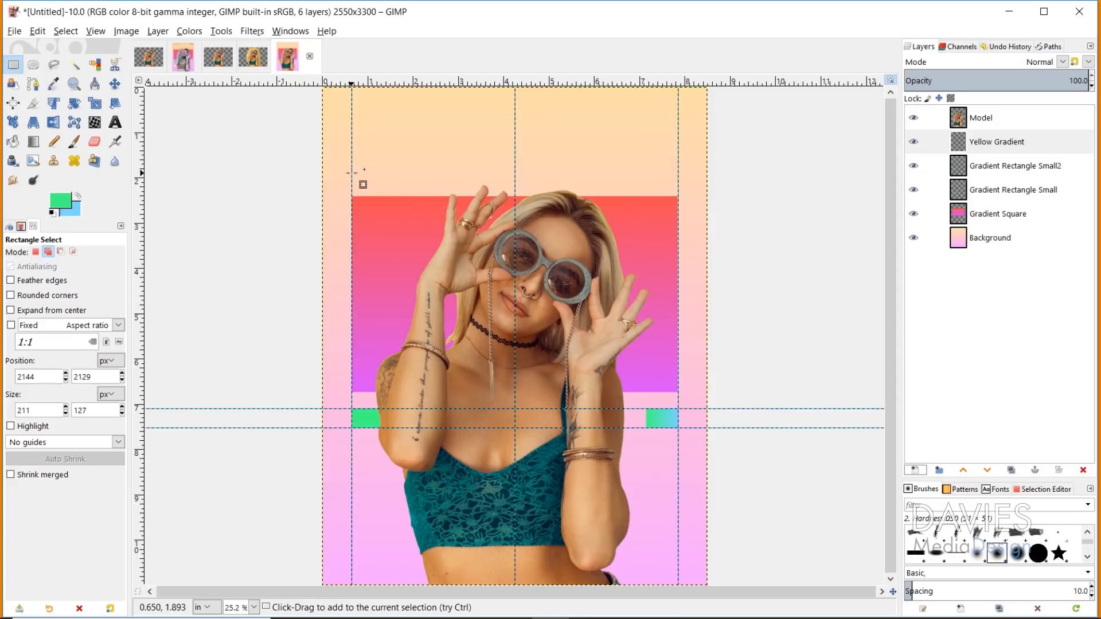
drag(351, 174, 654, 184)
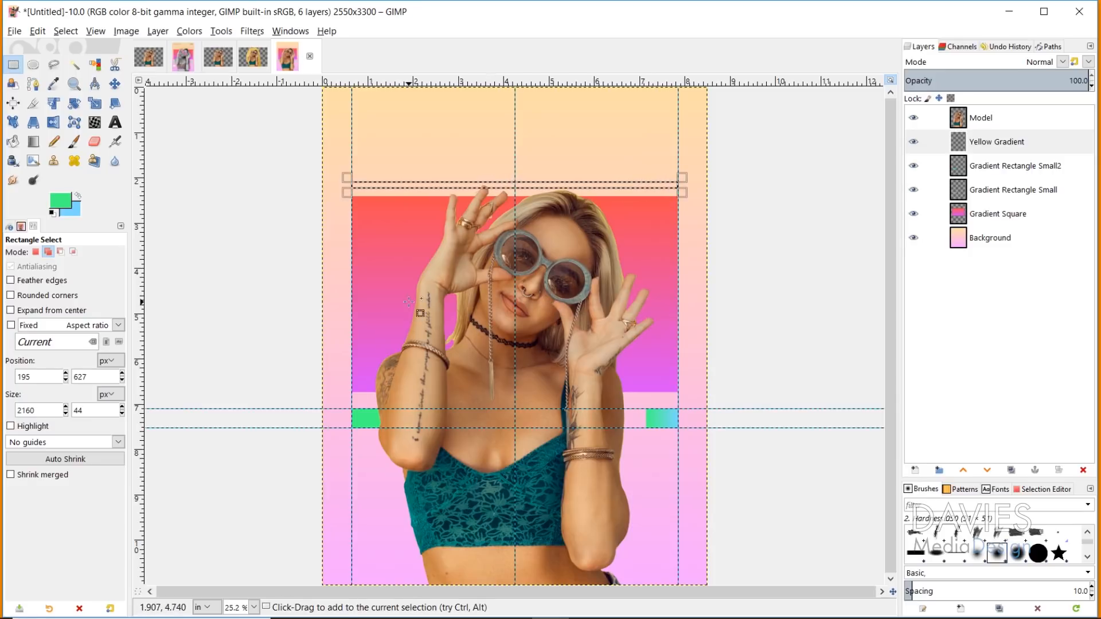
Step: Set the foreground color to yellow f5f400 and the background color to light orange f9c384 from the saved color swatches
click(61, 205)
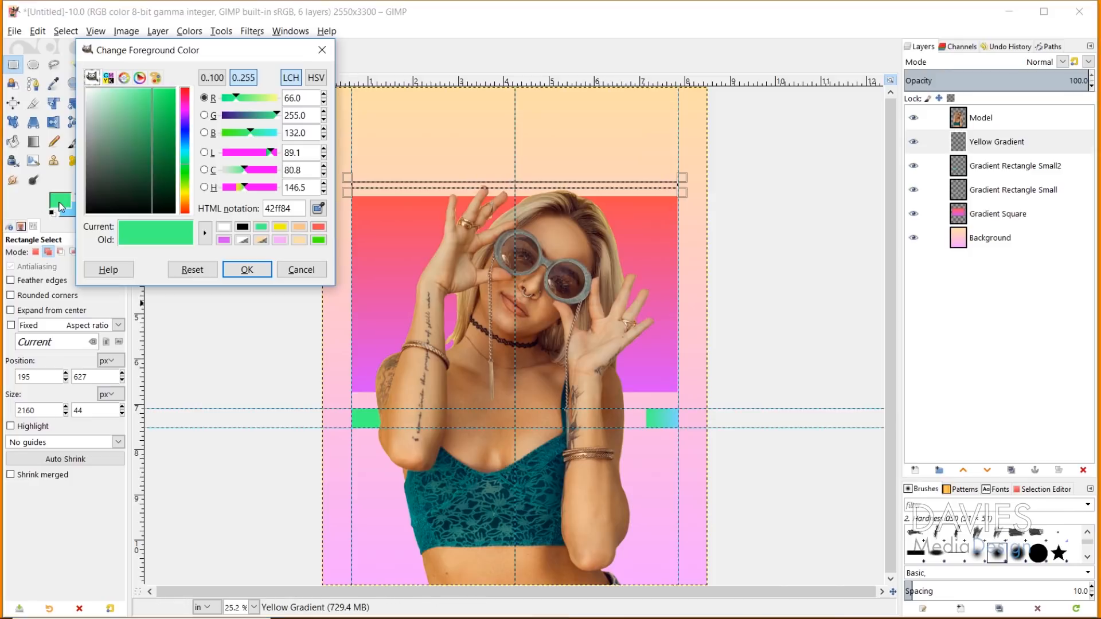
click(280, 226)
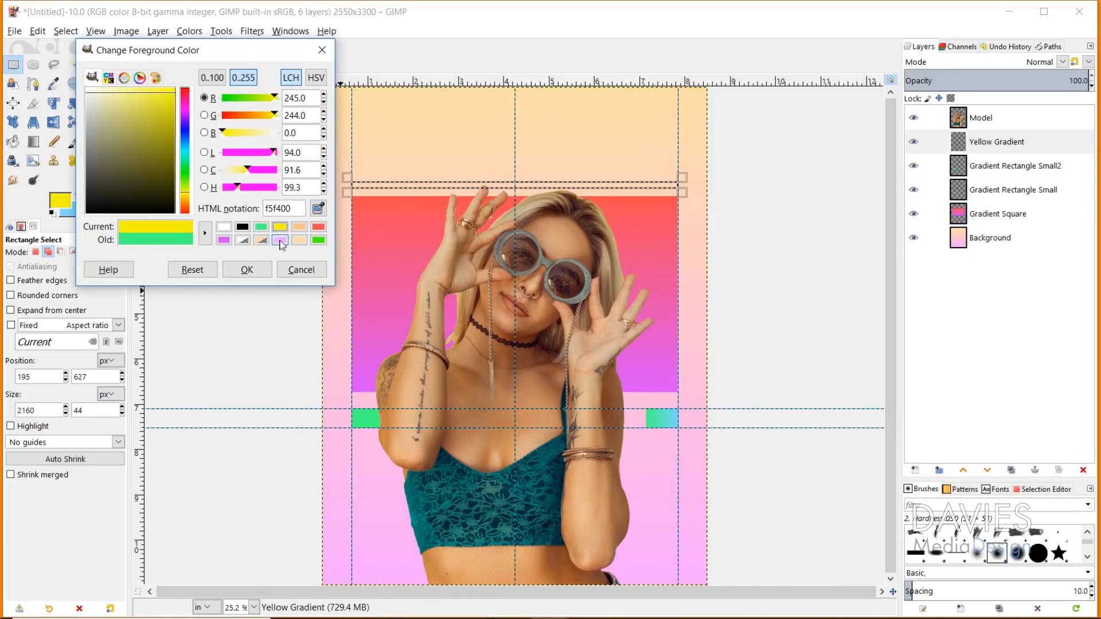
click(247, 270)
click(79, 209)
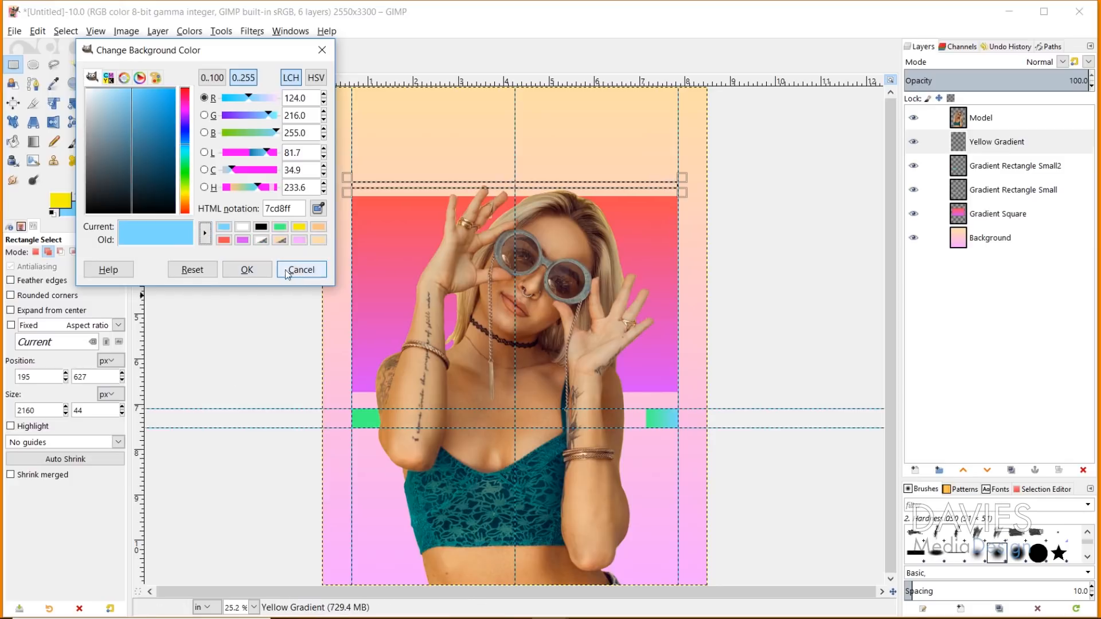
click(320, 227)
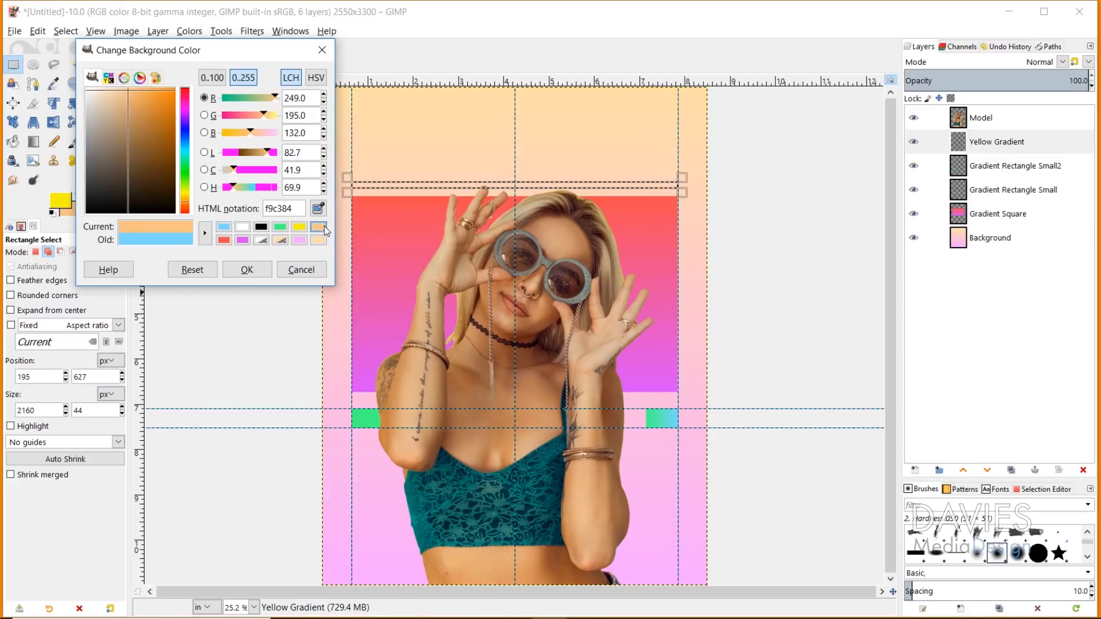
click(247, 270)
click(76, 214)
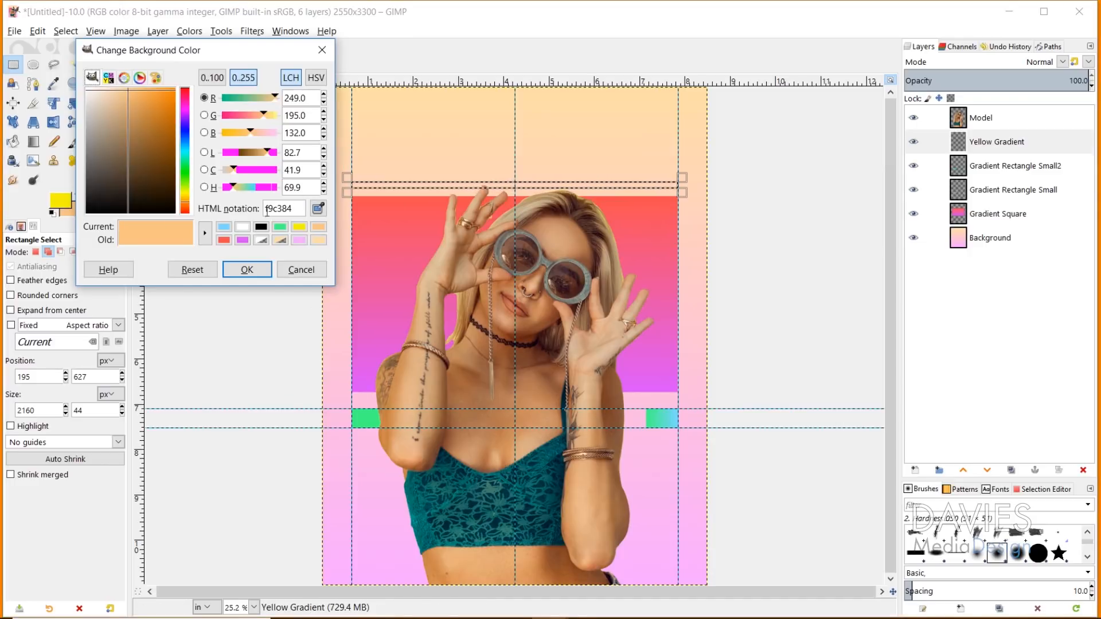
click(246, 270)
click(60, 200)
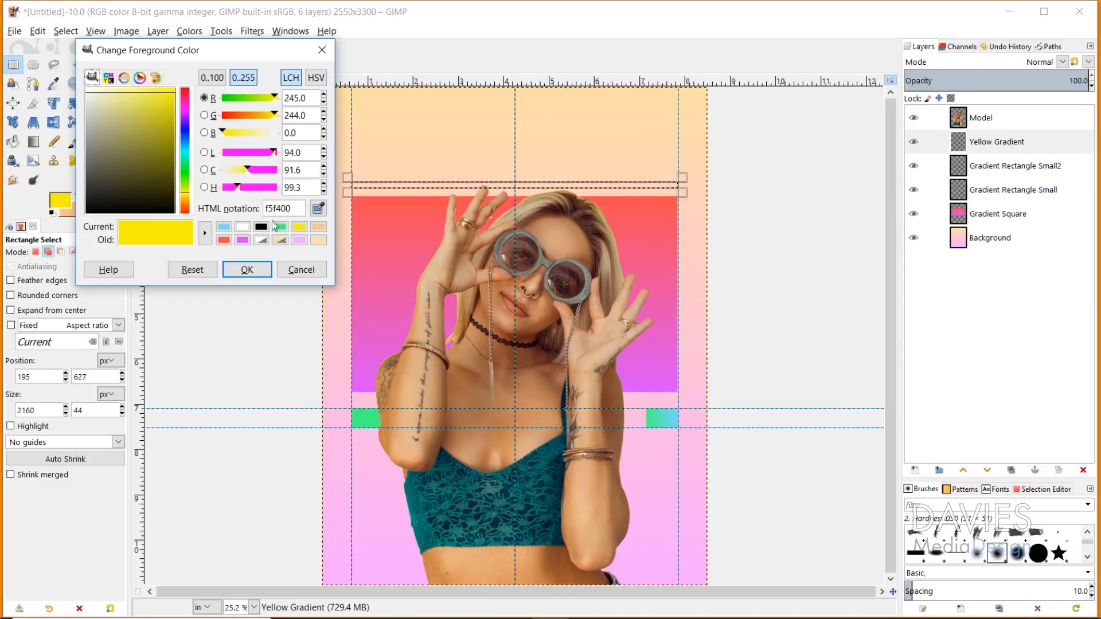
click(285, 275)
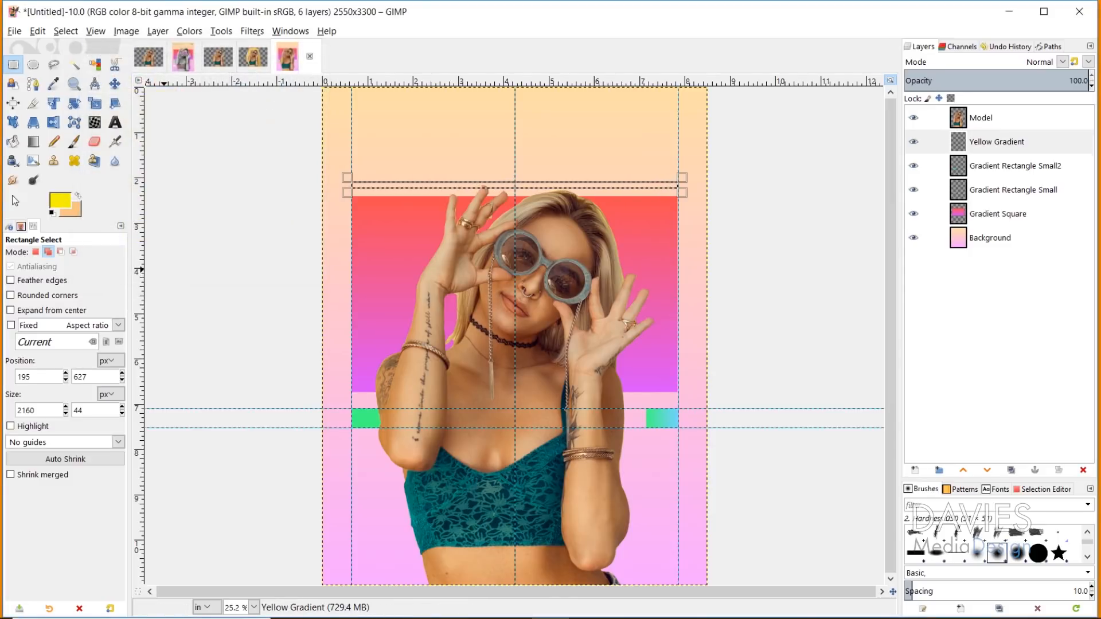
Step: Fill the strip with a horizontal linear gradient from yellow on its left to light orange on its right, and clear the selection
click(33, 141)
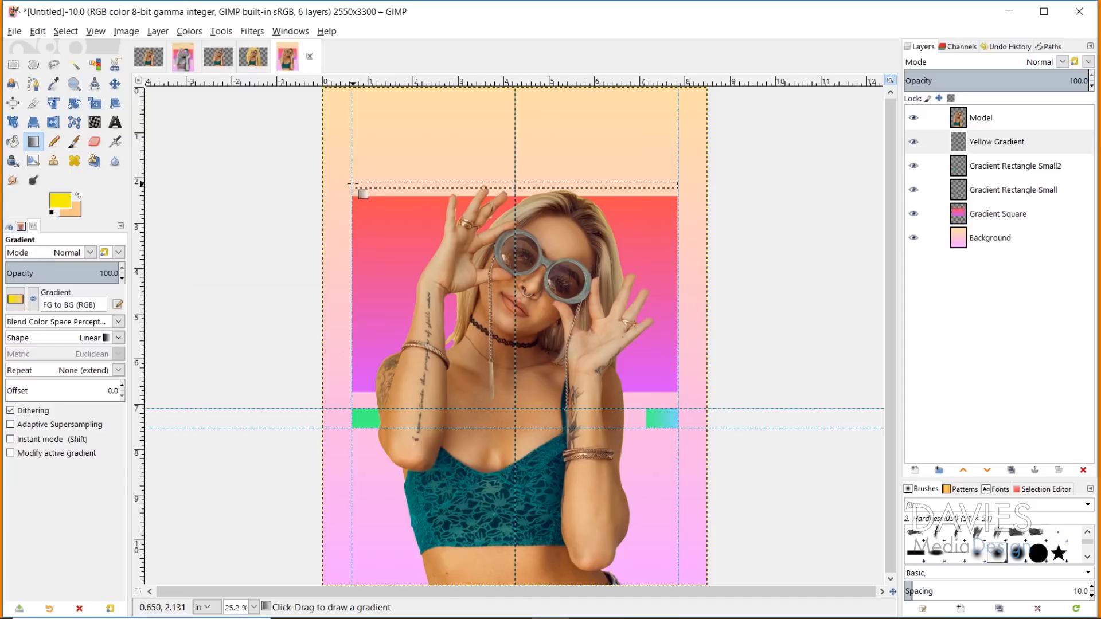
drag(351, 184, 678, 184)
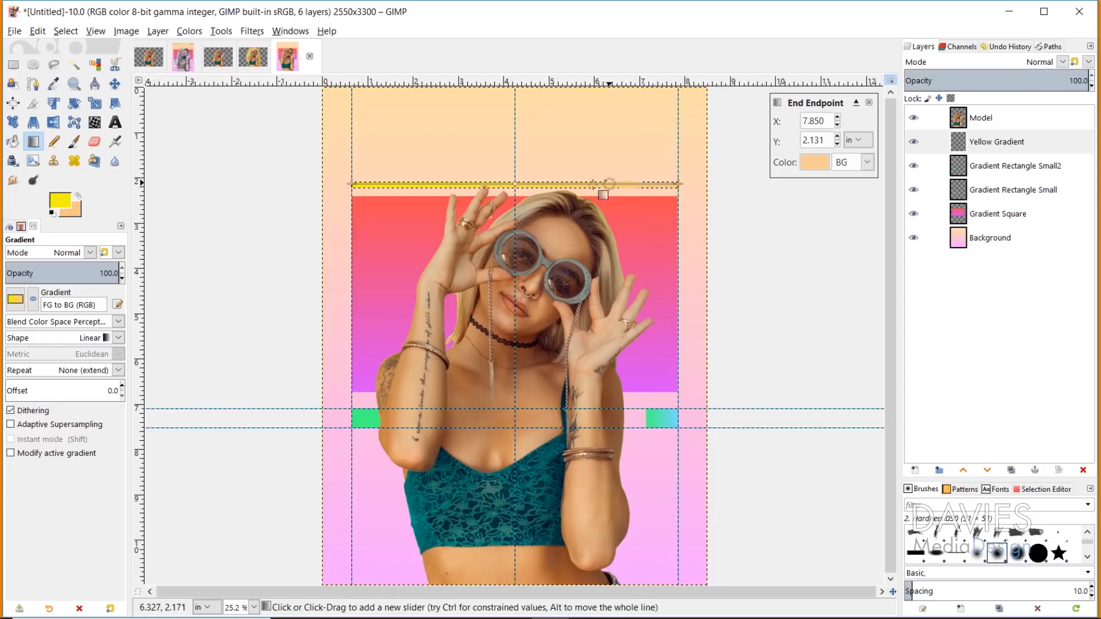
key(Return)
click(65, 31)
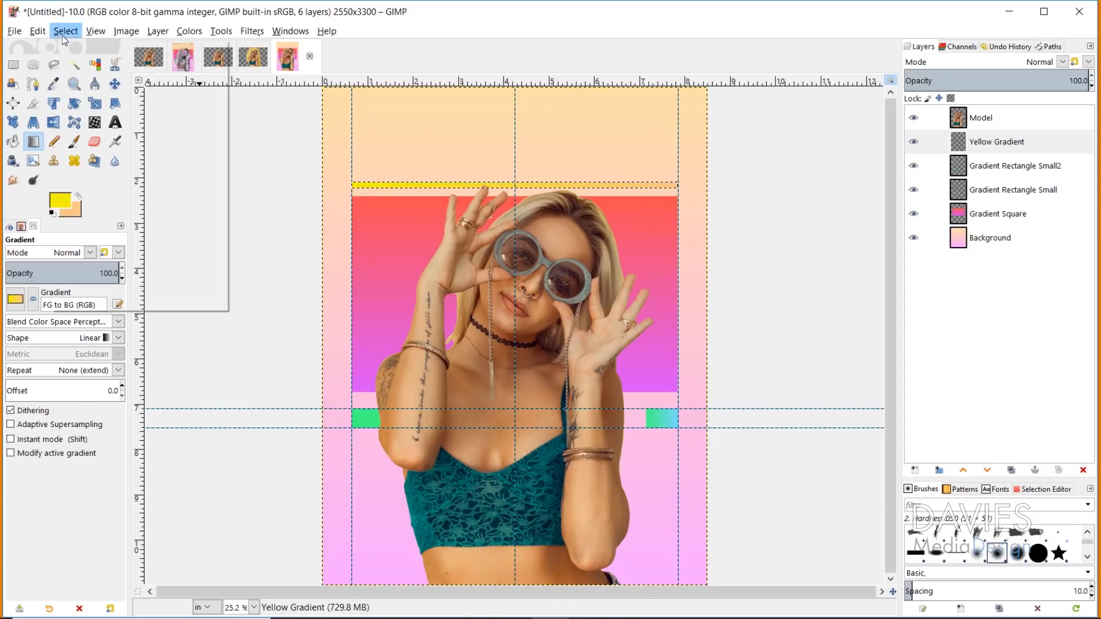
click(82, 62)
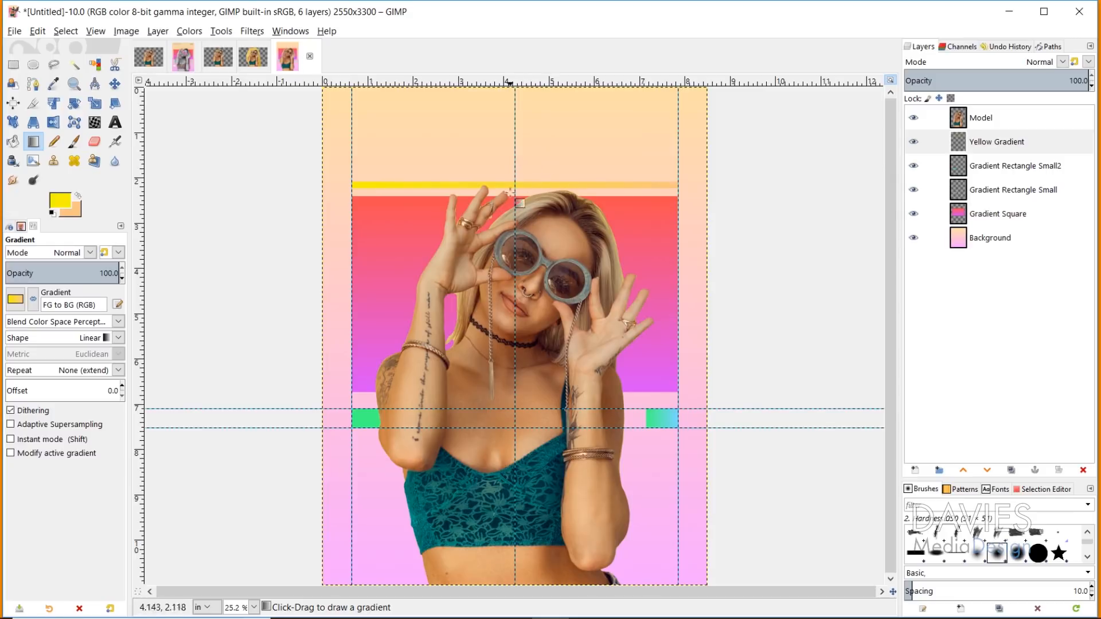
Step: Select the content of the Gradient Square layer and lower the selection's upper edge, making it about 2156 × 1178 px
key(r)
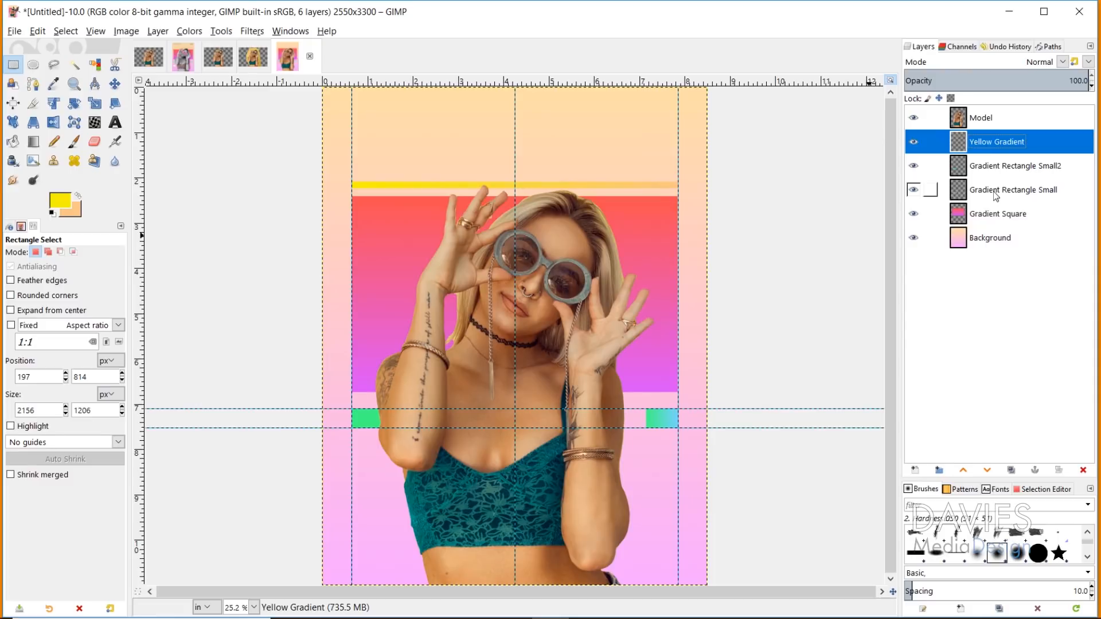
click(962, 221)
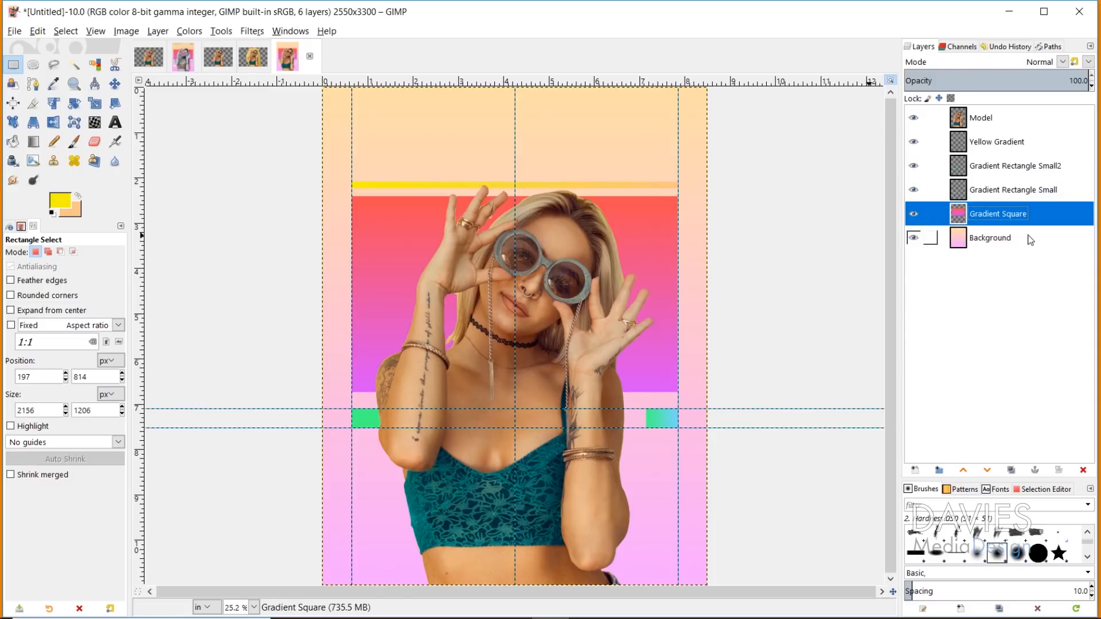
right_click(1003, 217)
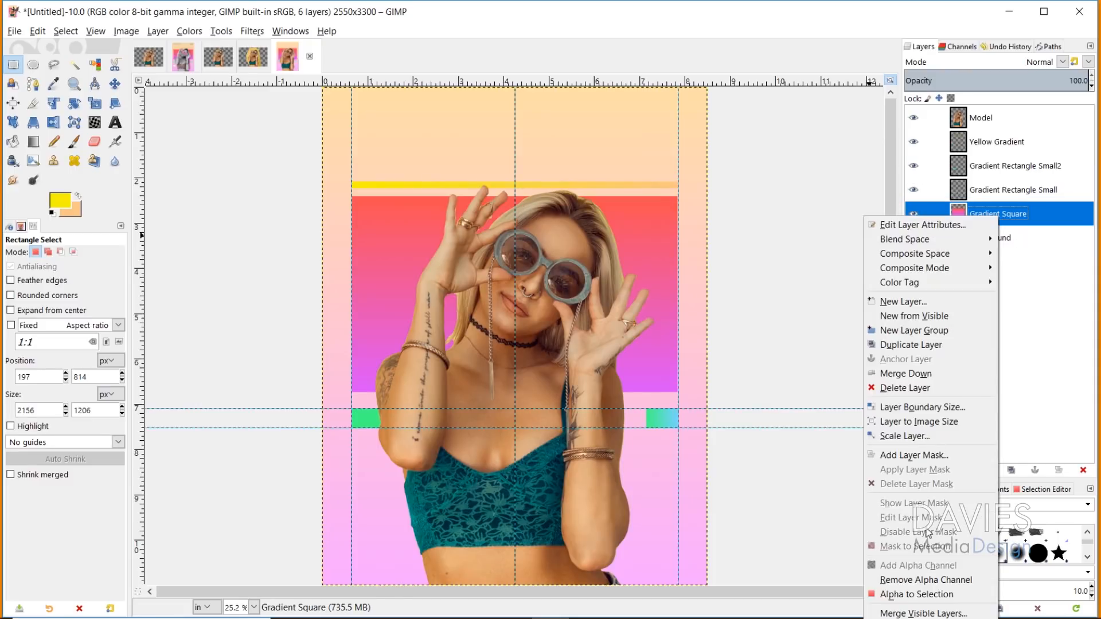
click(917, 594)
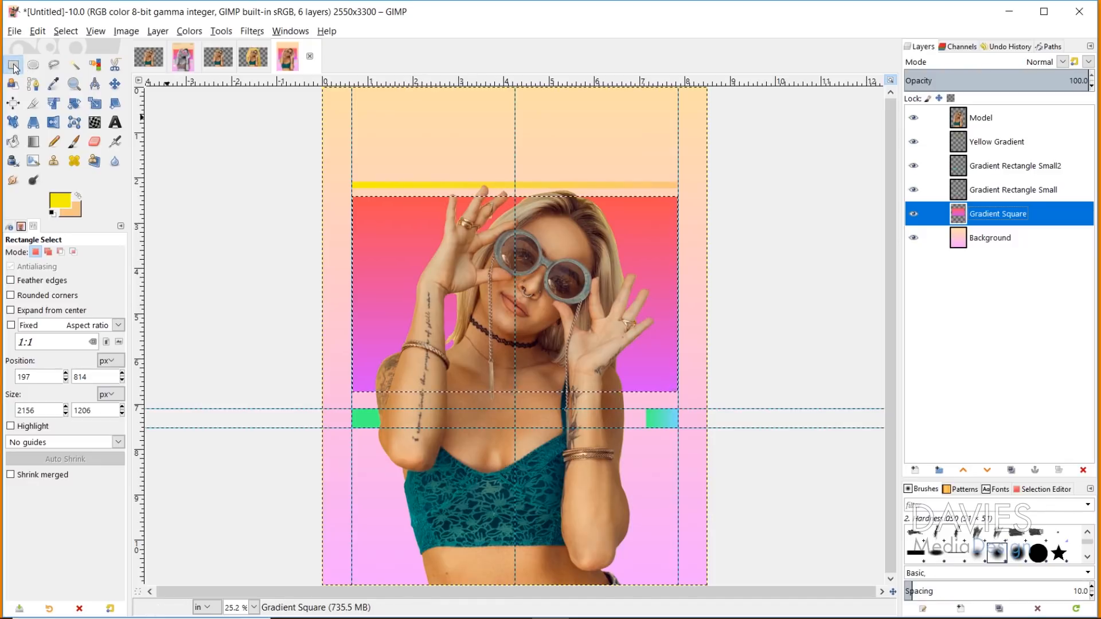
click(401, 258)
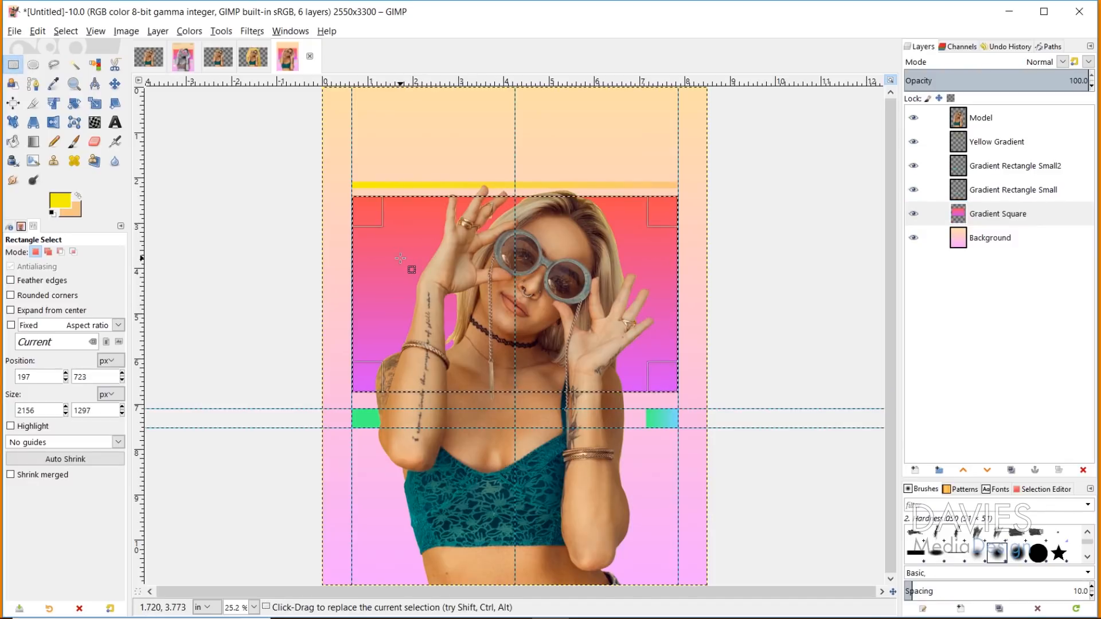
drag(476, 214, 476, 233)
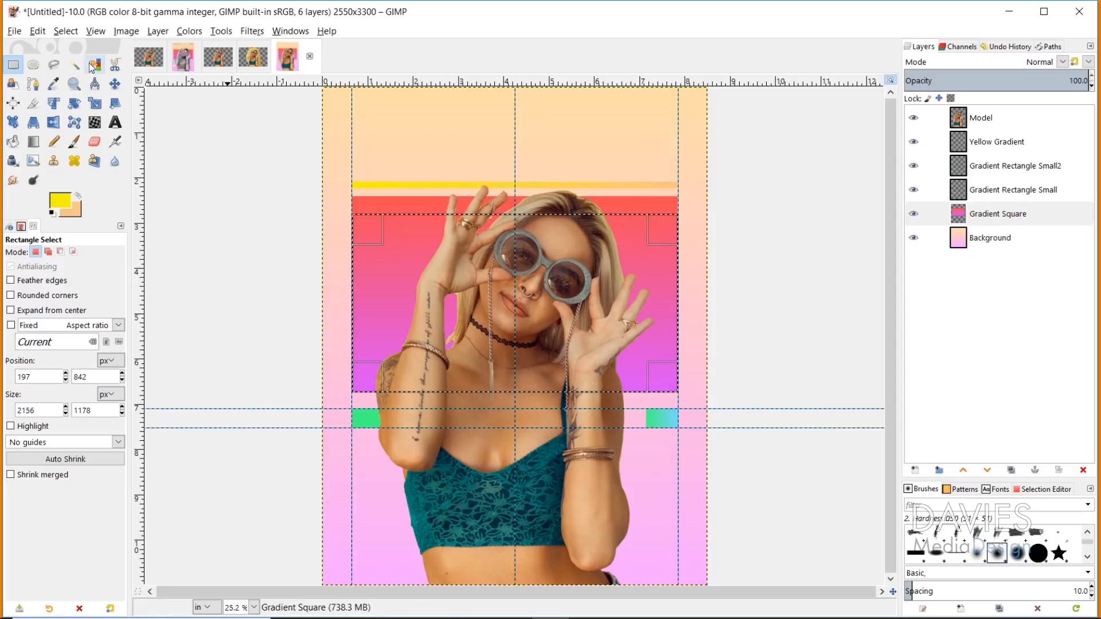
Step: Invert the selection, delete the uppermost band of the red-to-purple rectangle, and clear the selection
key(ctrl)
key(ctrl+i)
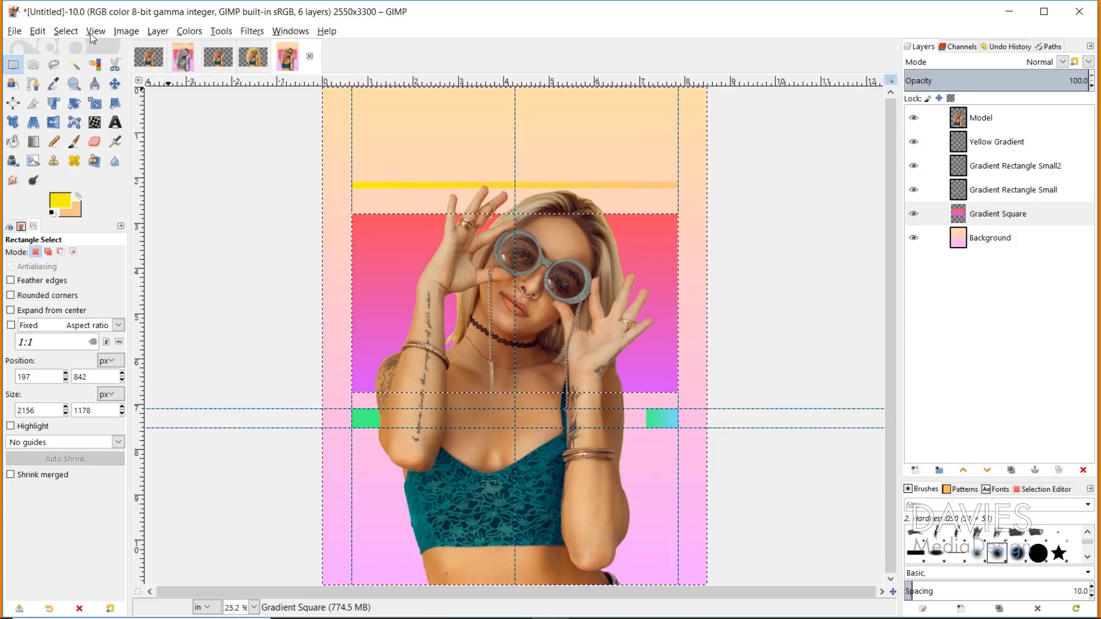
click(65, 31)
click(74, 48)
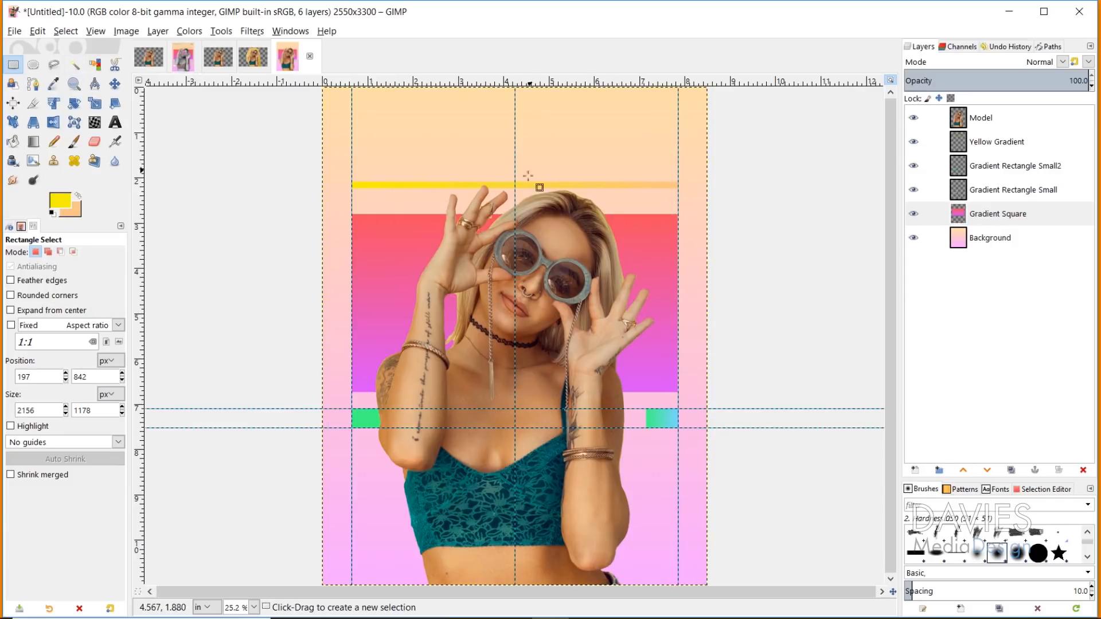
Step: Crop the Yellow Gradient layer to its content and move the yellow strip slightly down toward the red-to-purple rectangle
click(966, 144)
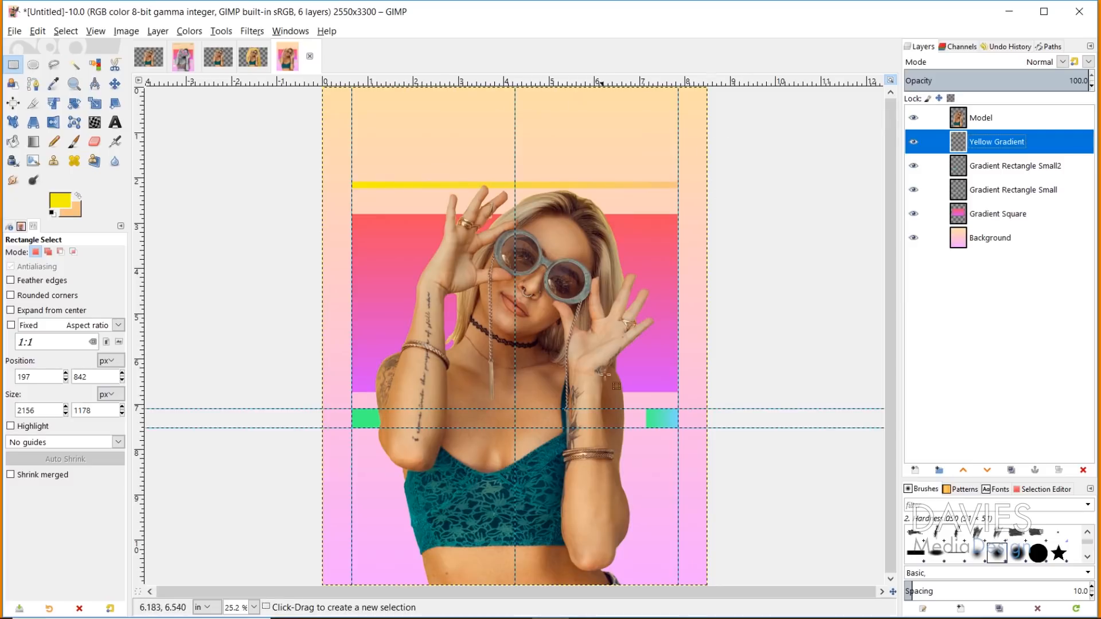
click(158, 31)
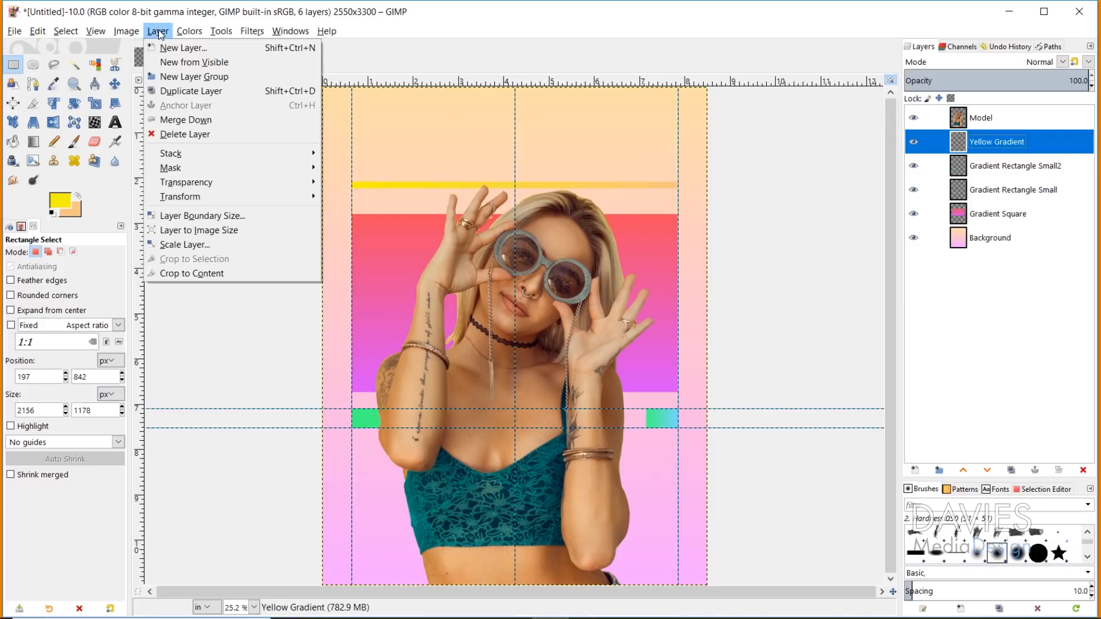
click(192, 274)
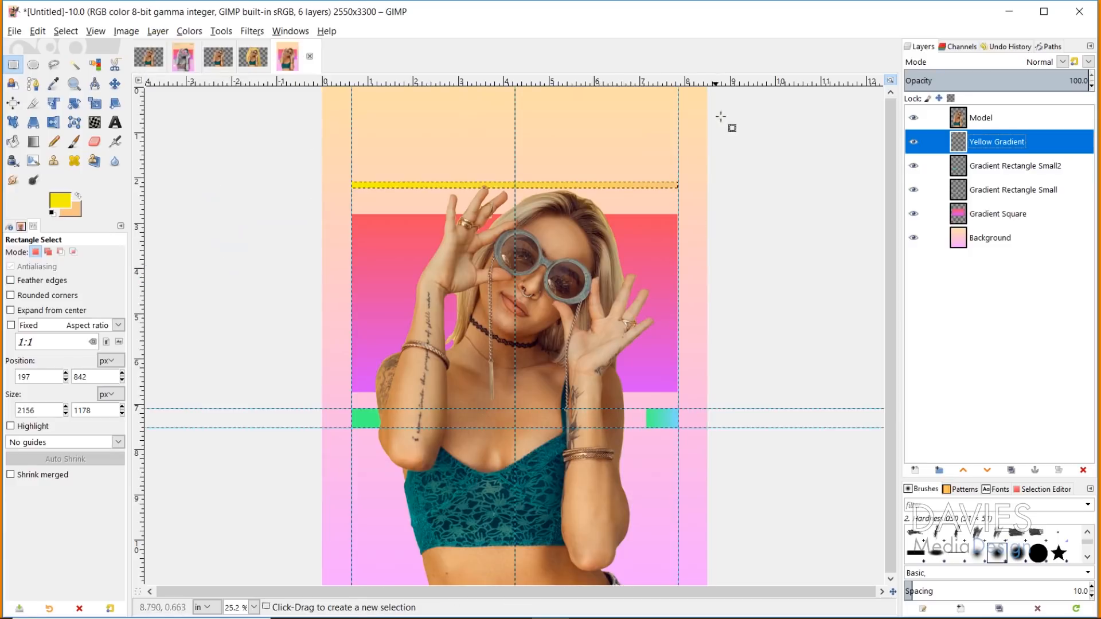
click(114, 84)
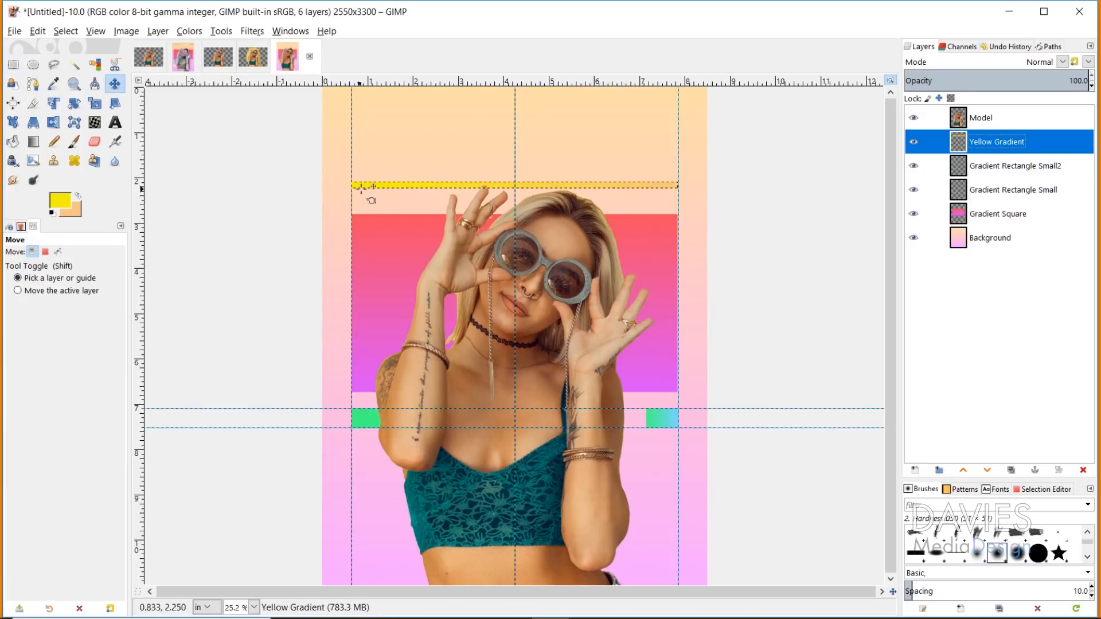
drag(375, 187, 374, 188)
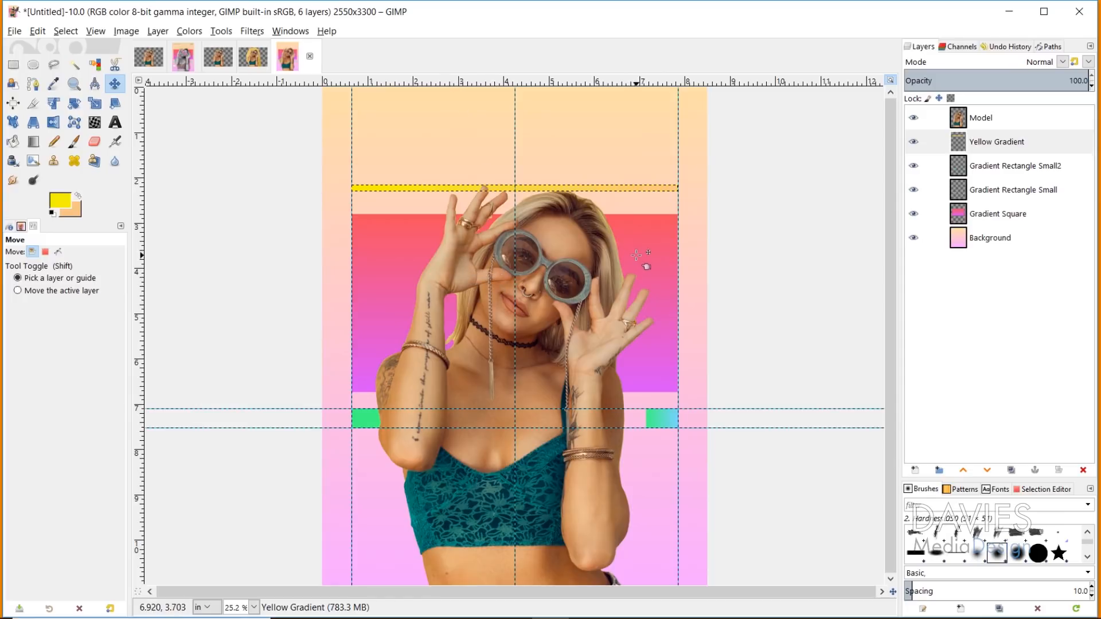
Step: Crop the Gradient Square and Gradient Rectangle Small layers to their content
click(964, 213)
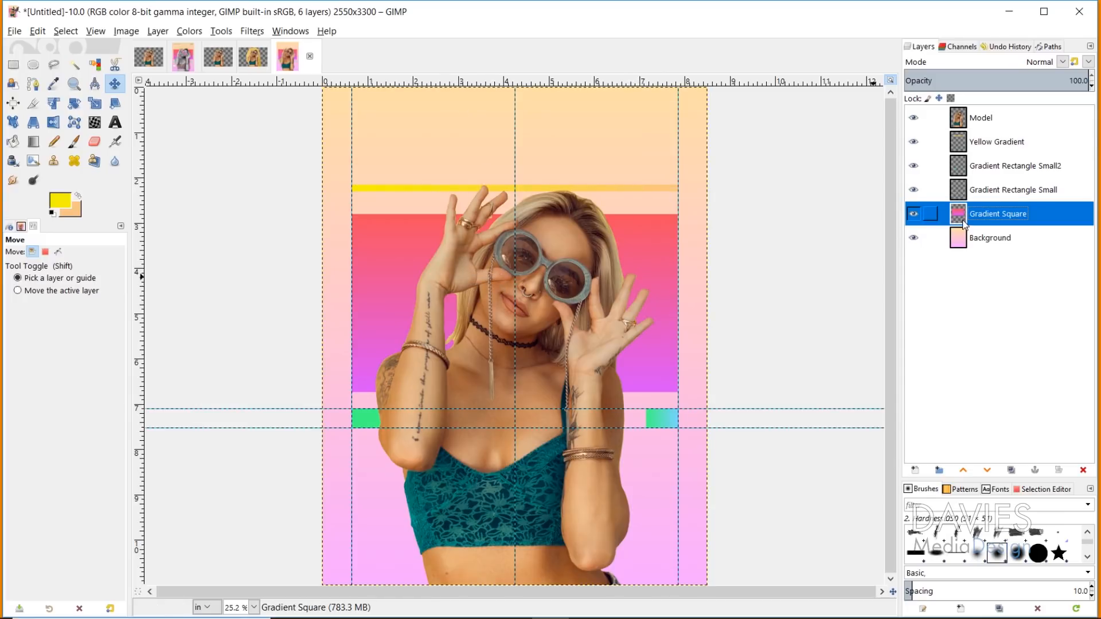
click(157, 31)
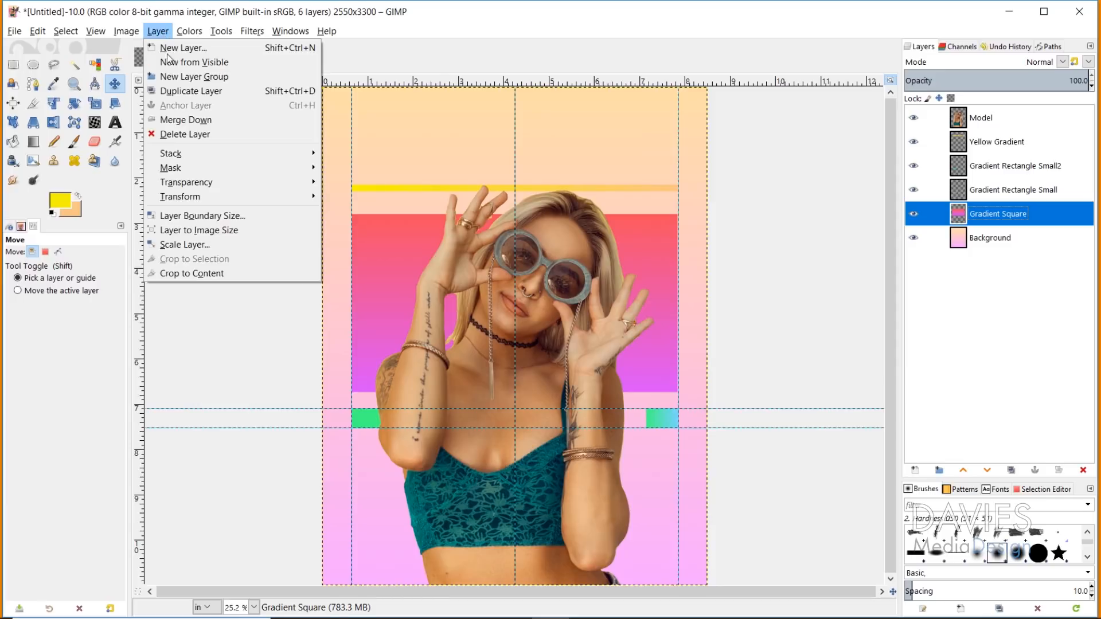
click(217, 273)
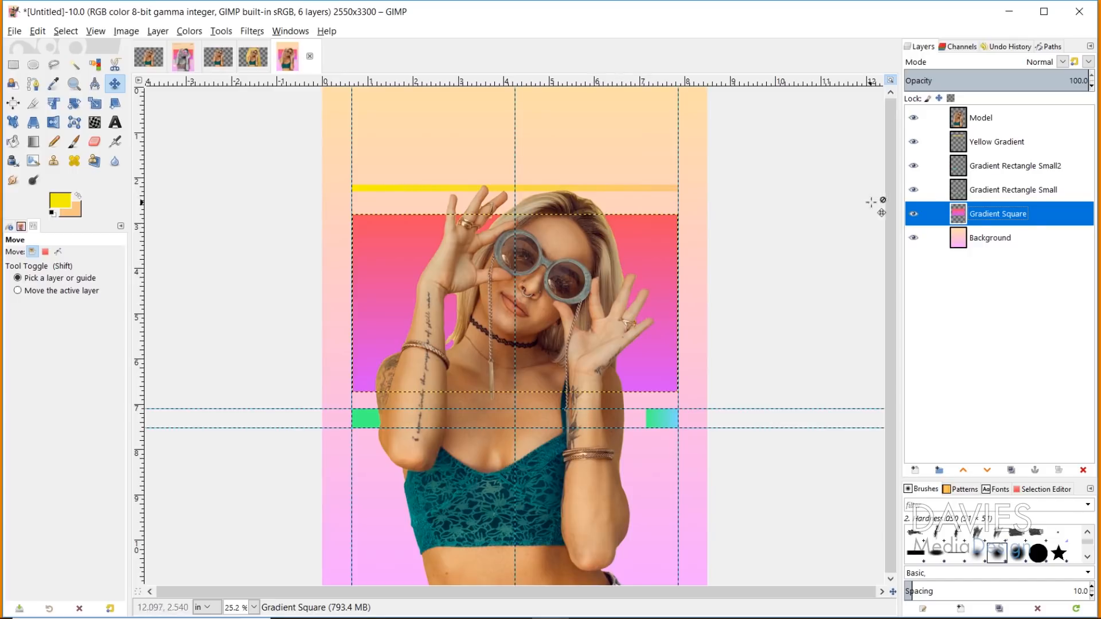
click(931, 190)
click(150, 30)
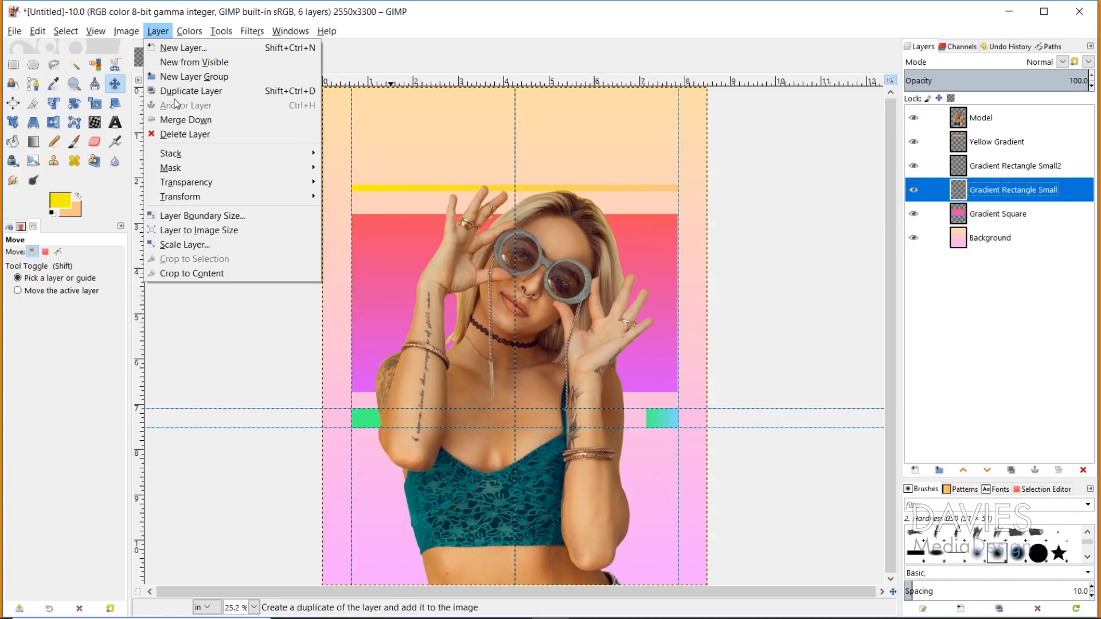
click(190, 274)
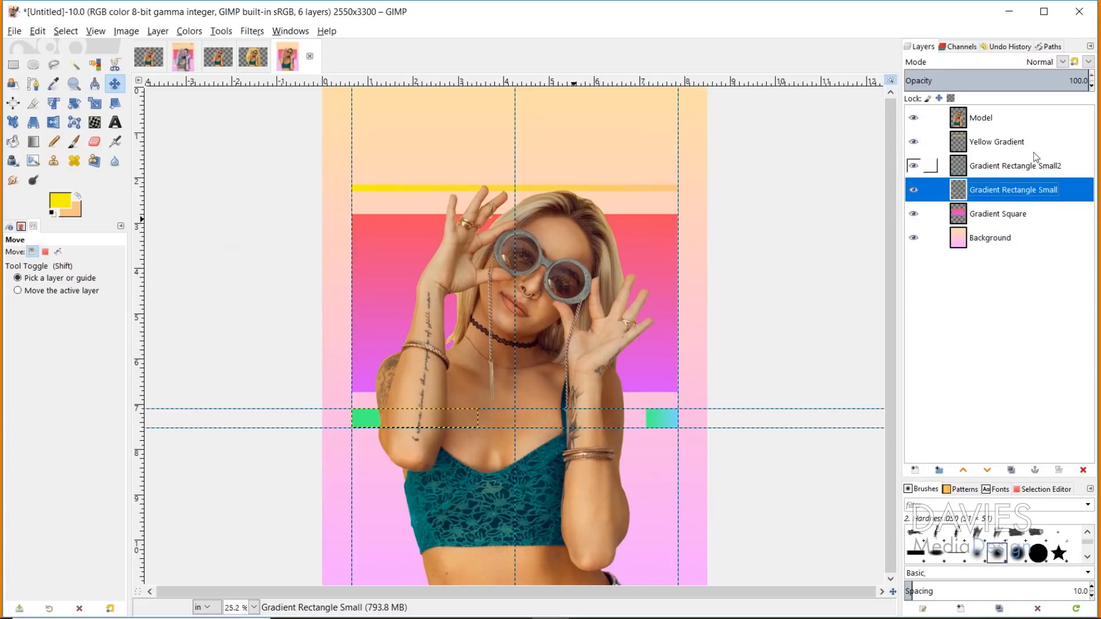
Step: Crop the Gradient Rectangle Small2 layer to its content
click(1024, 166)
click(150, 31)
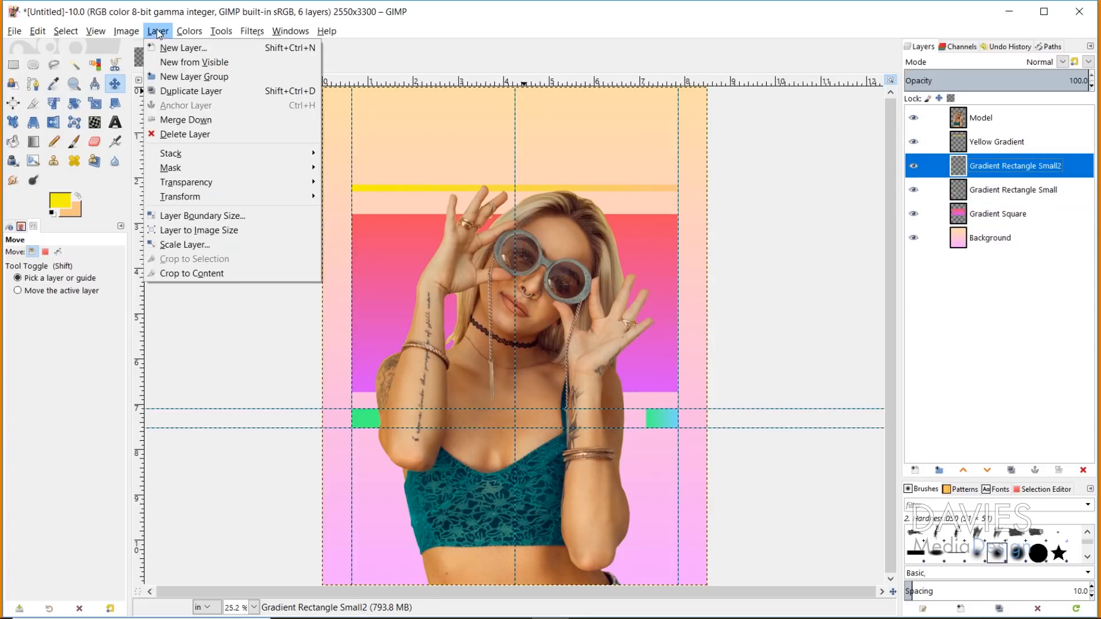
click(205, 272)
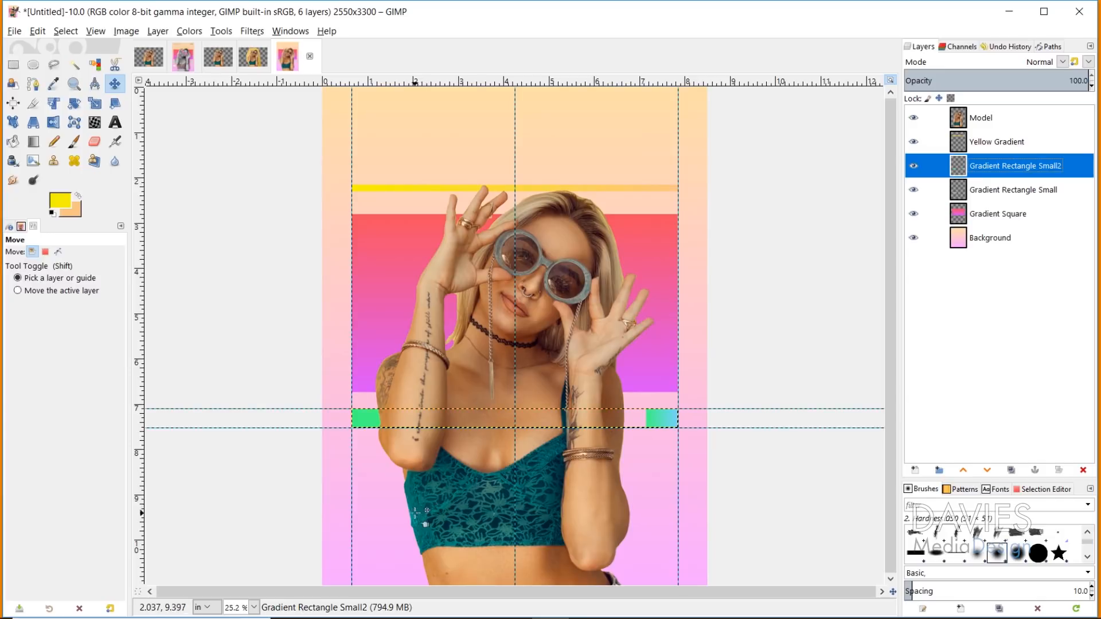
Step: Create a new transparent layer named White Lines, 2550 × 3300 px, above the Gradient Rectangle Small2 layer
click(915, 469)
text(White Lines)
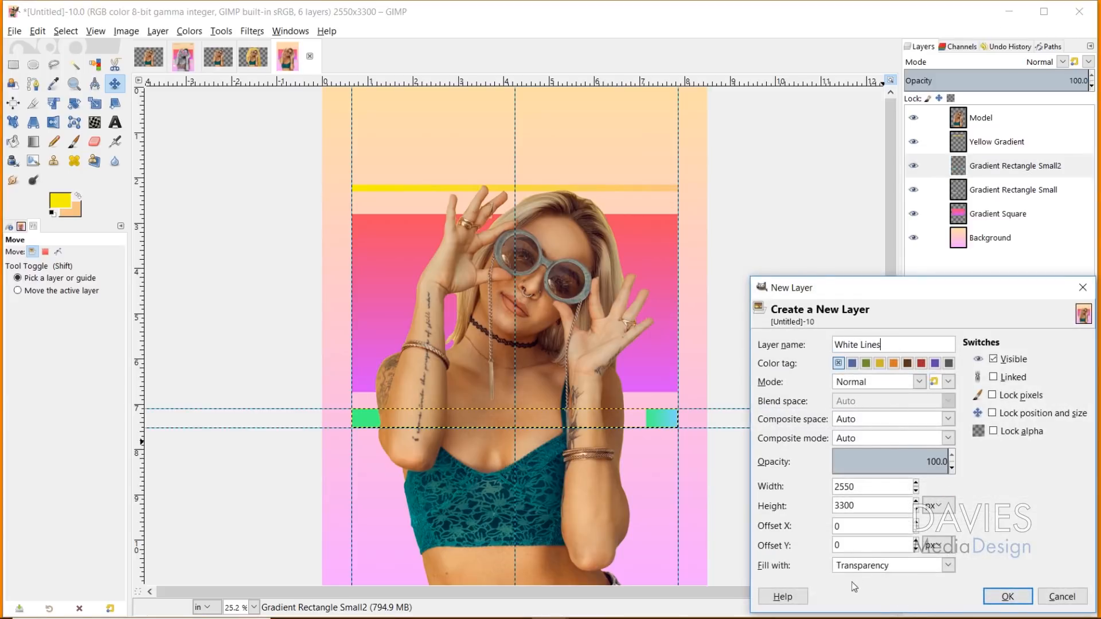
click(1007, 597)
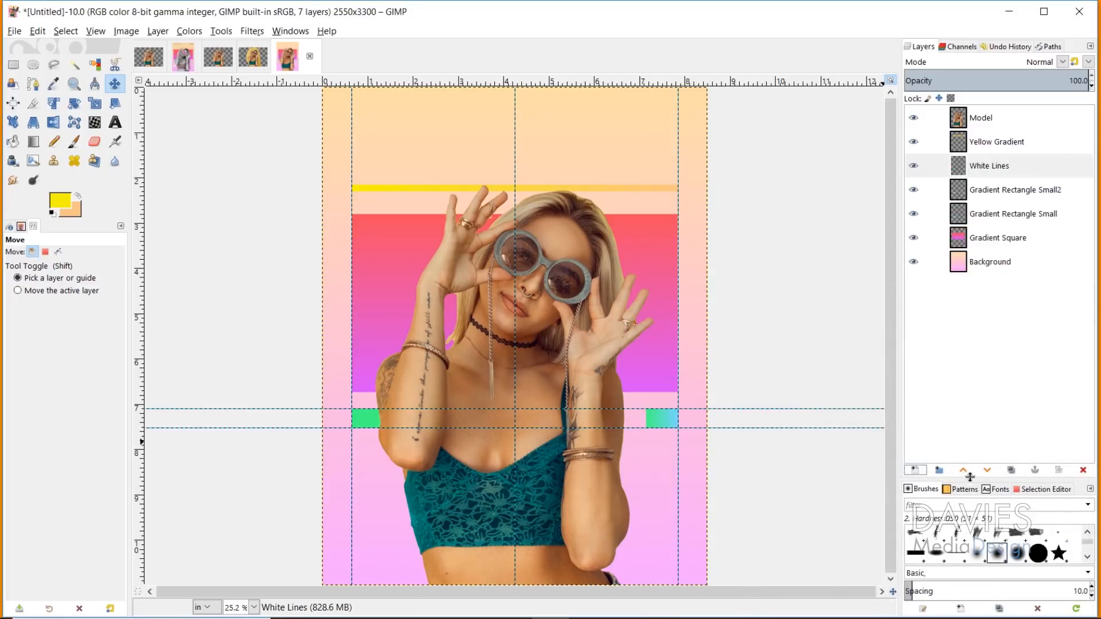
Step: Draw a rectangular selection about 182 × 36 px against the vertical guide, below the solid green end of the bar
click(12, 65)
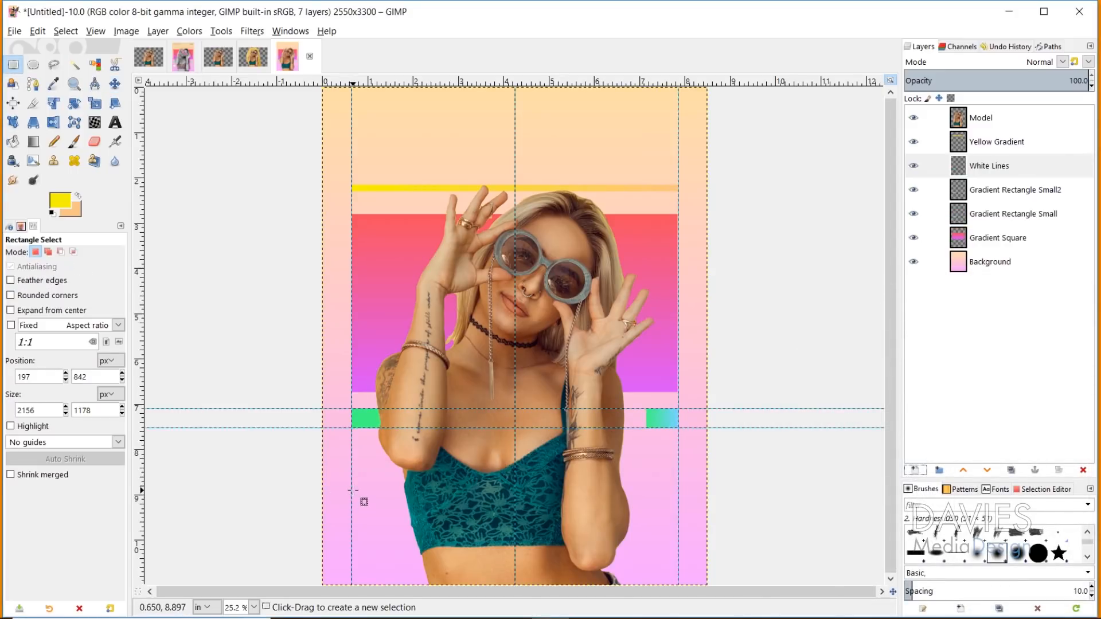
drag(351, 485, 379, 489)
key(z)
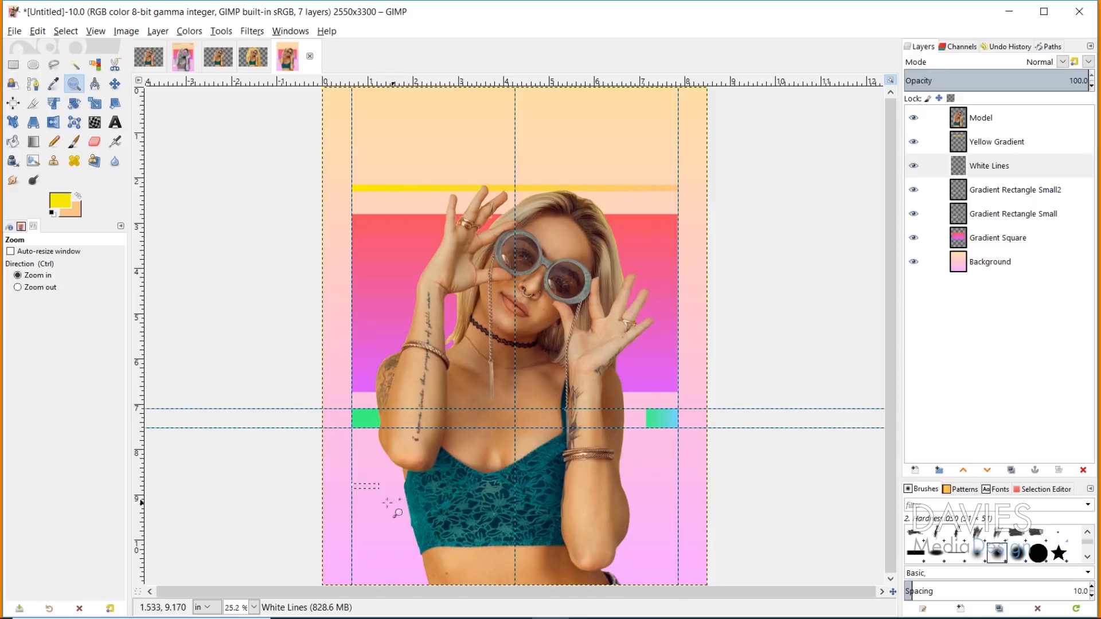
click(387, 503)
click(376, 499)
click(376, 497)
scroll(344, 442, down, 1)
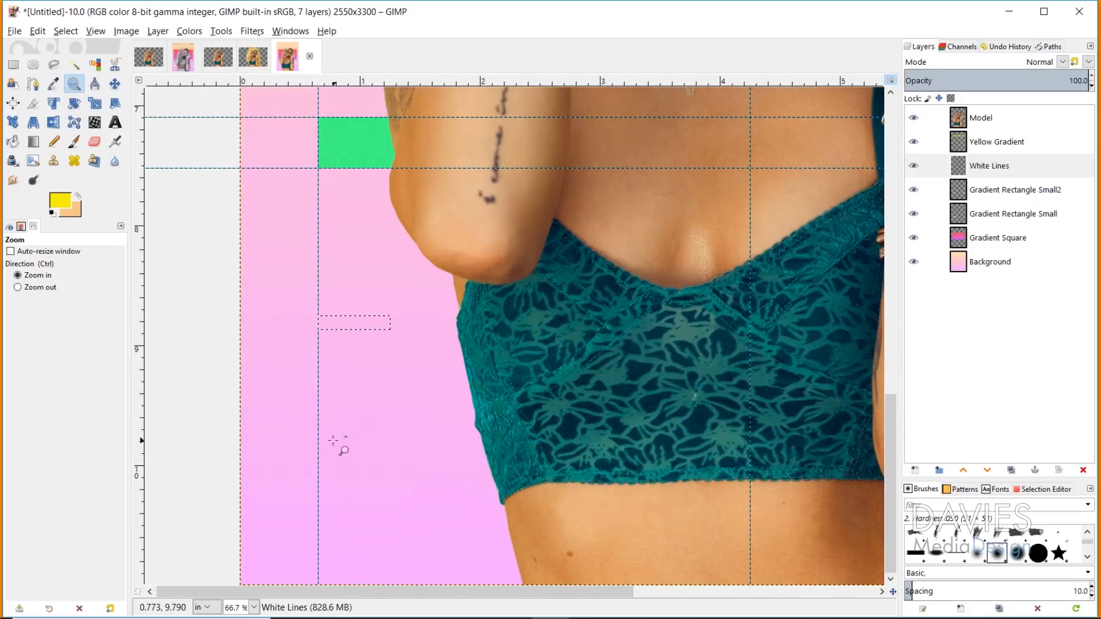
Step: Fill the small selection on the White Lines layer with white, deselect it, and crop the layer to its content
click(20, 148)
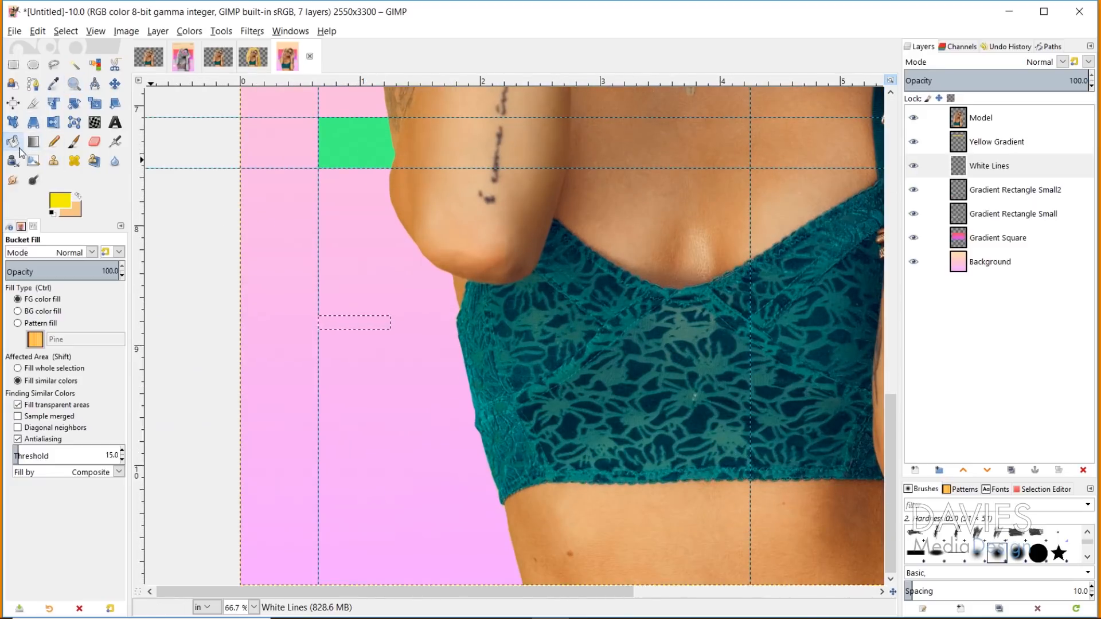
click(67, 203)
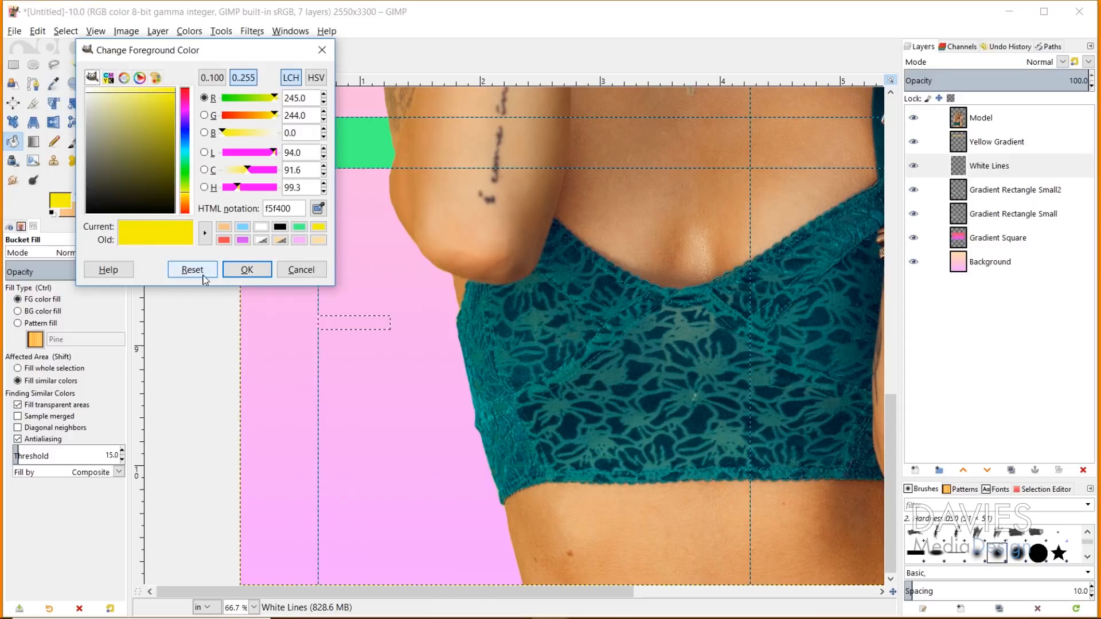
click(263, 230)
click(243, 268)
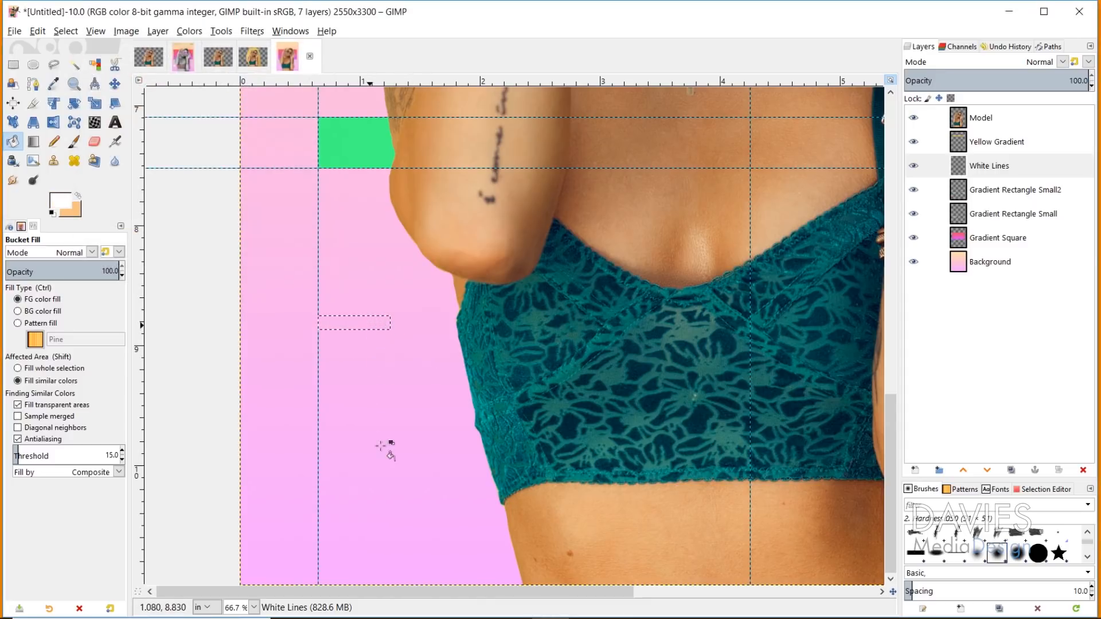
click(342, 321)
click(65, 31)
click(80, 62)
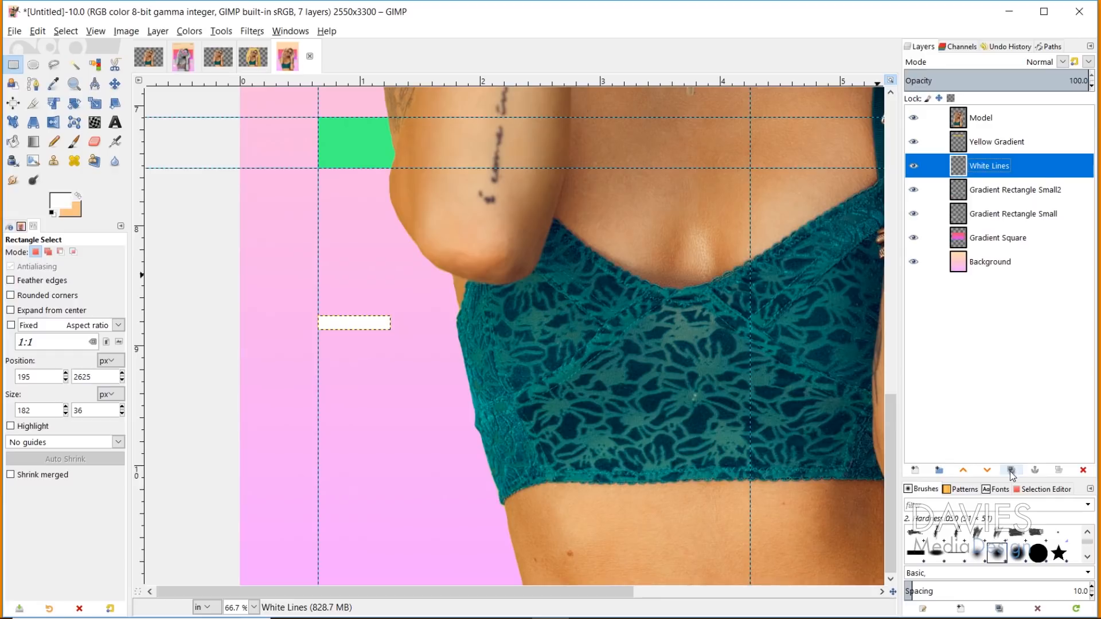
Step: Duplicate the White Lines layer twice and stack the copies below the original line with narrow, even gaps
click(1010, 471)
click(1011, 470)
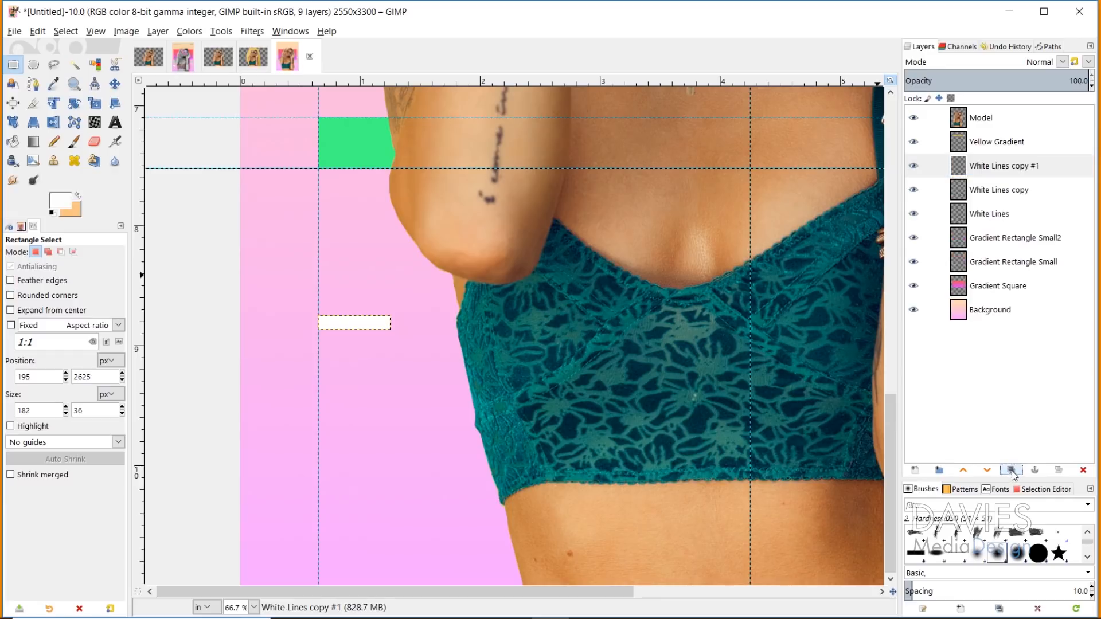
click(117, 84)
click(352, 323)
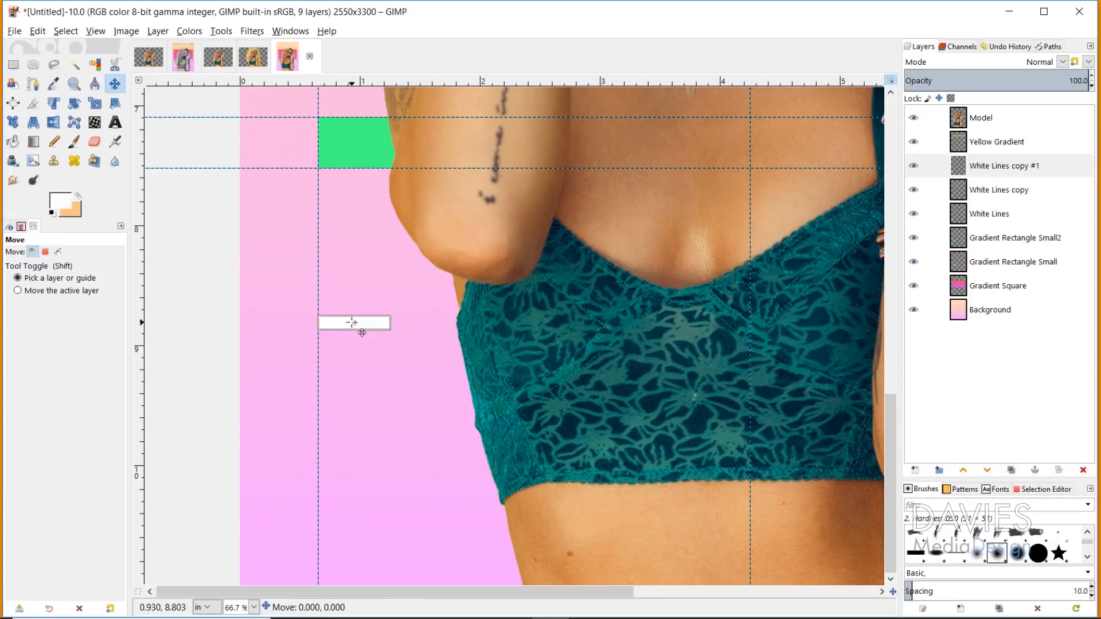
drag(351, 323, 363, 361)
click(360, 323)
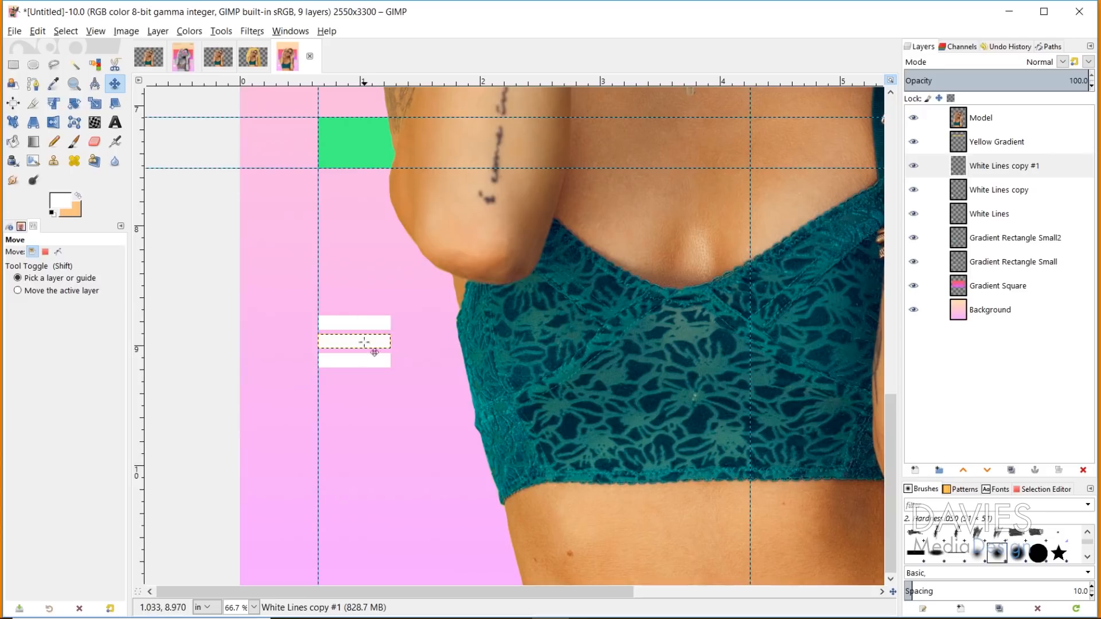
Step: Merge both white line copies down into the White Lines layer and check the result by toggling its visibility
click(963, 166)
right_click(960, 164)
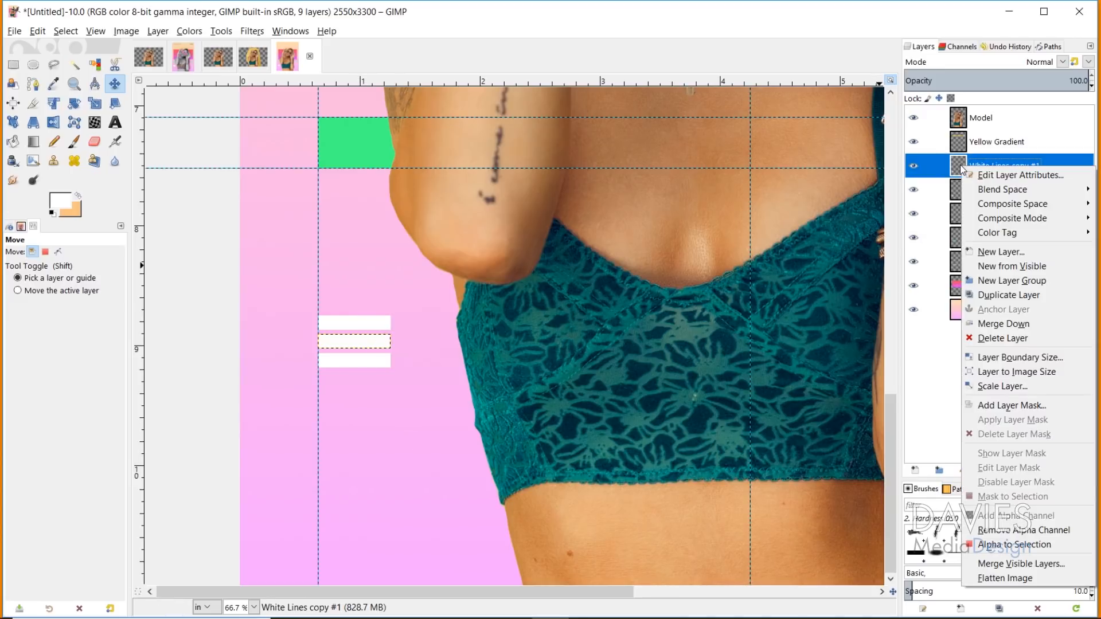
click(1005, 323)
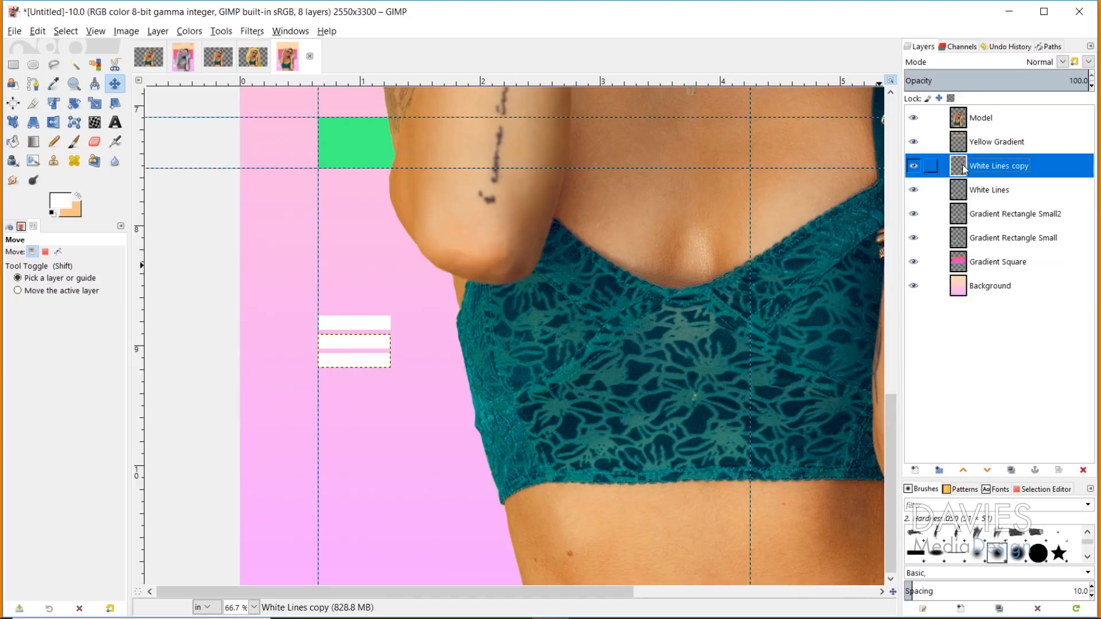
right_click(967, 168)
click(1005, 323)
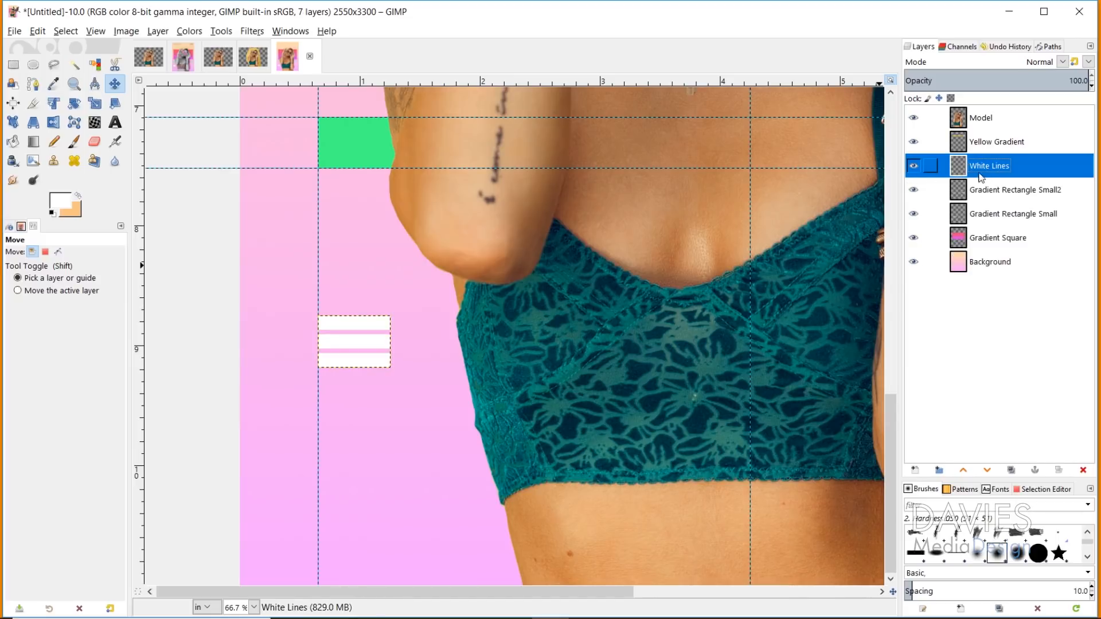
click(913, 166)
click(913, 167)
click(913, 167)
click(913, 167)
Step: Desaturate the Model layer using the Luminance mode
key(z)
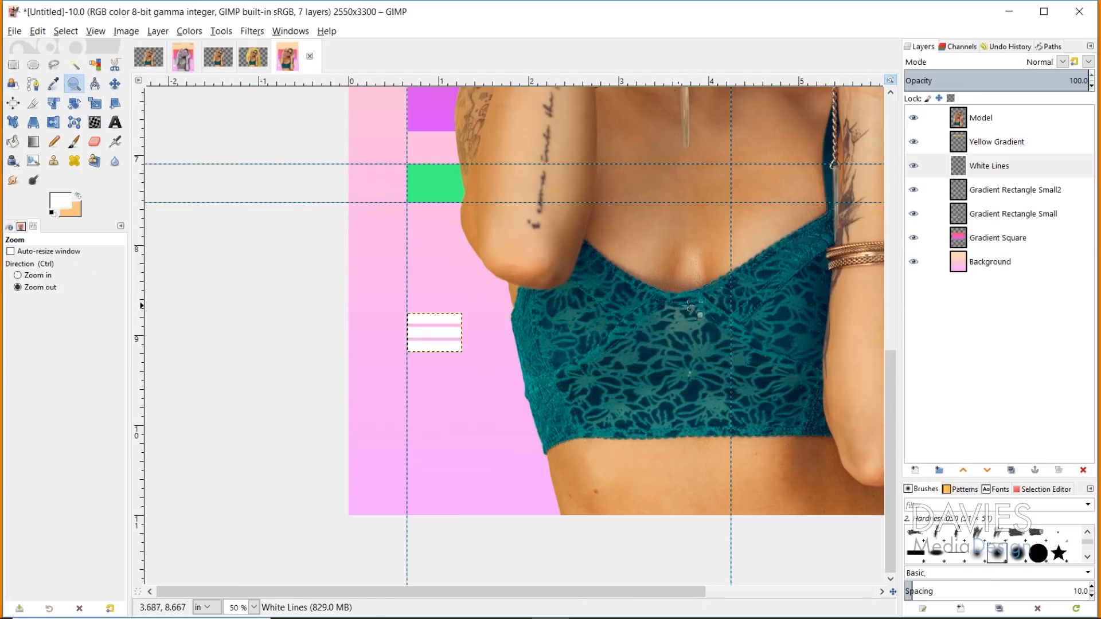
ctrl+click(697, 303)
ctrl+click(728, 279)
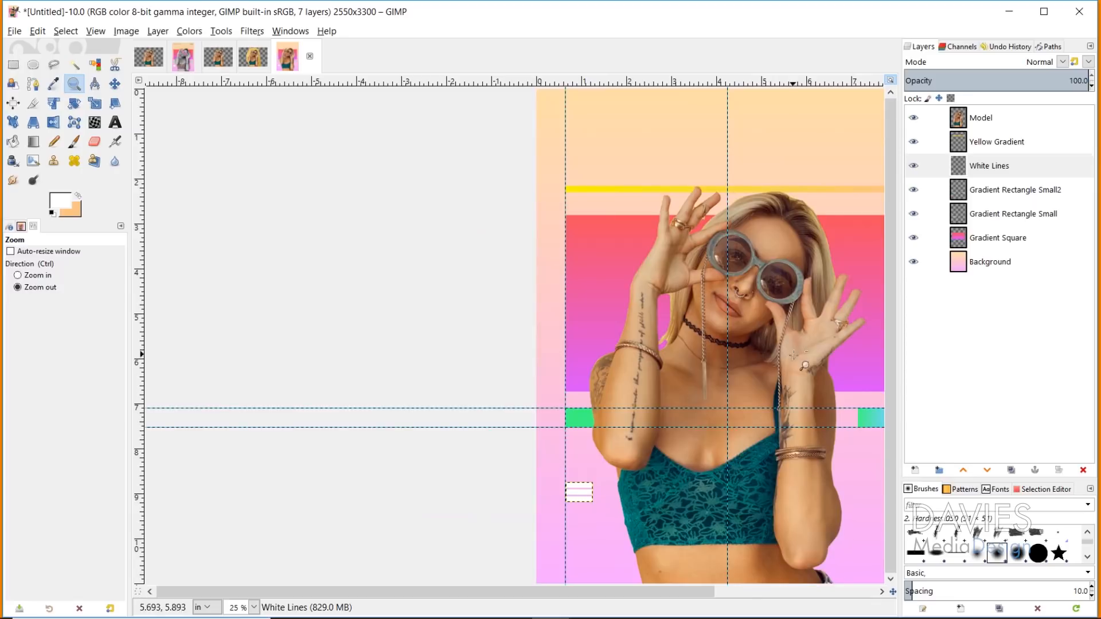
ctrl+click(803, 367)
click(507, 380)
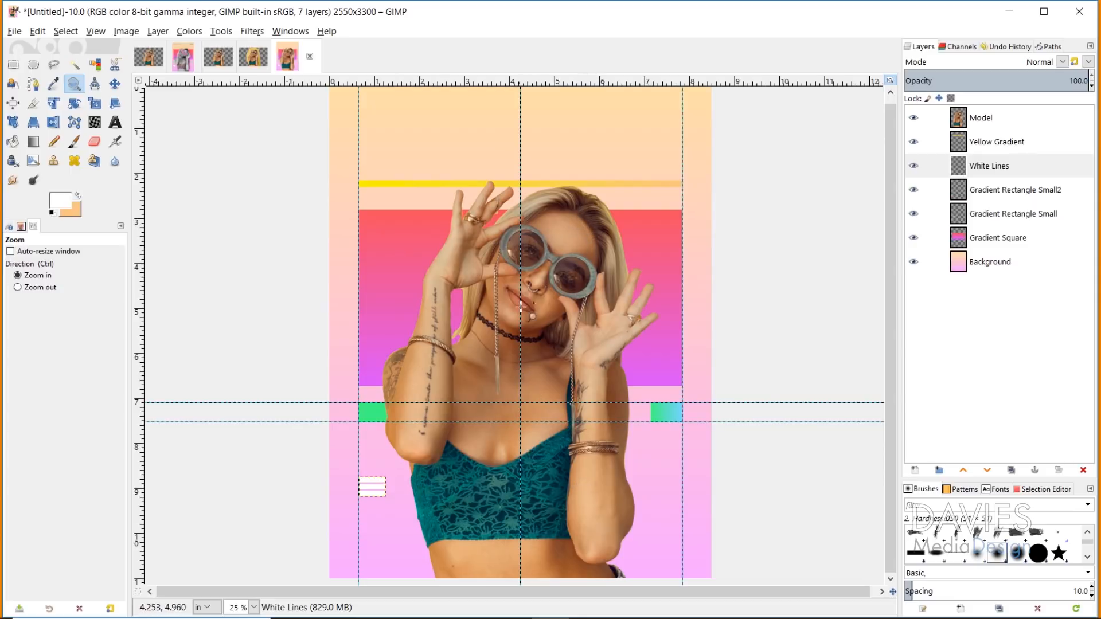
click(964, 120)
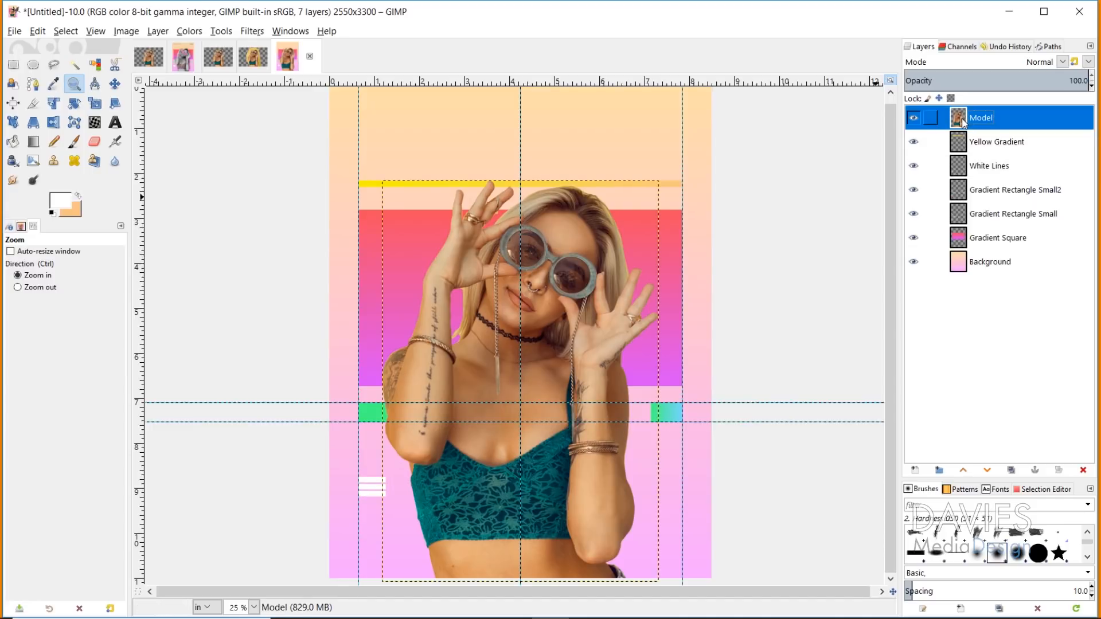
click(190, 31)
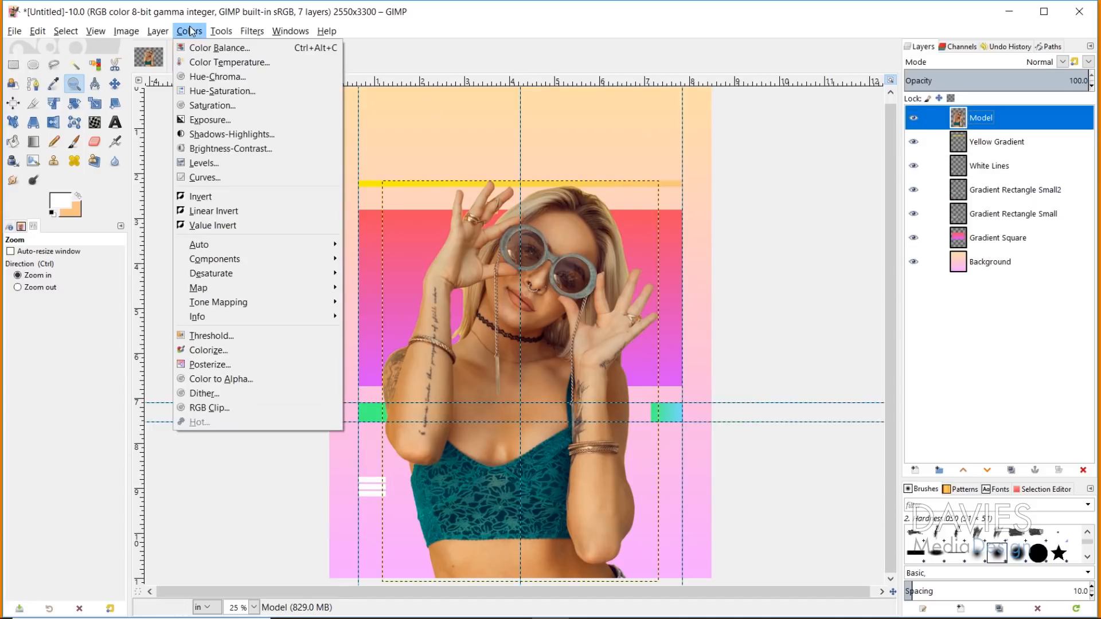
mouse_move(254, 274)
click(395, 290)
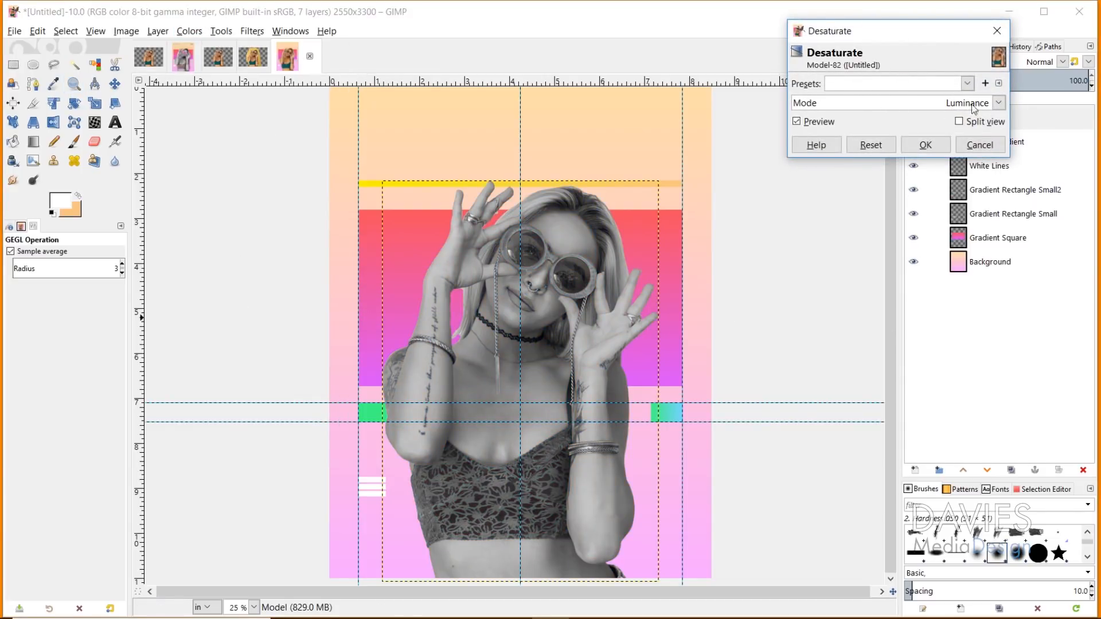
click(932, 145)
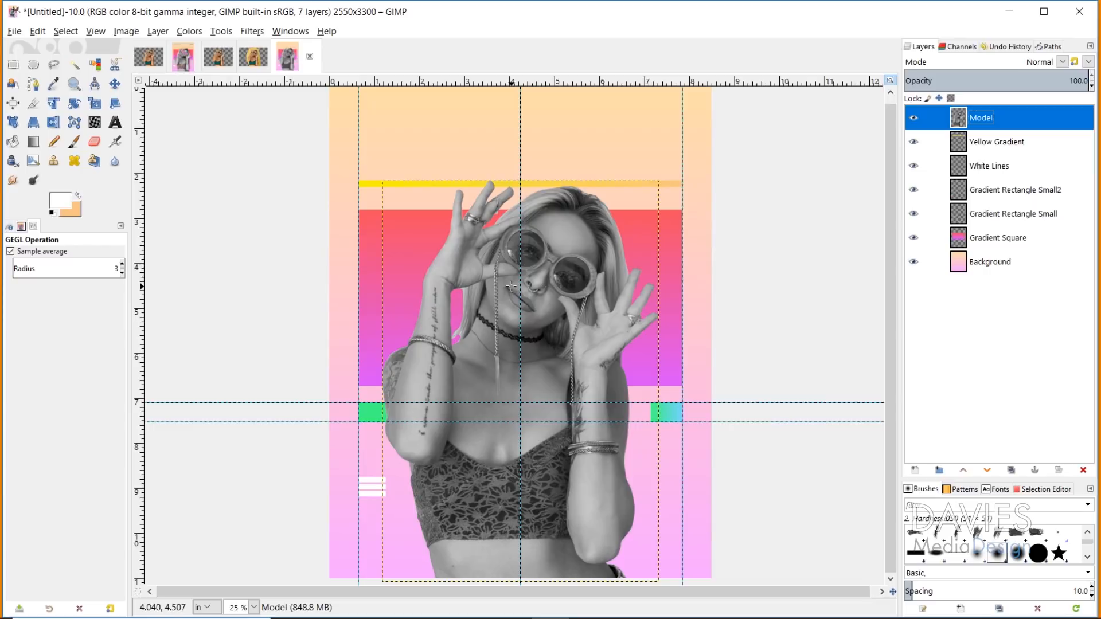
Step: Adjust the Model layer's Levels on the Value channel with input levels of 13, 1.03 and 247
click(189, 31)
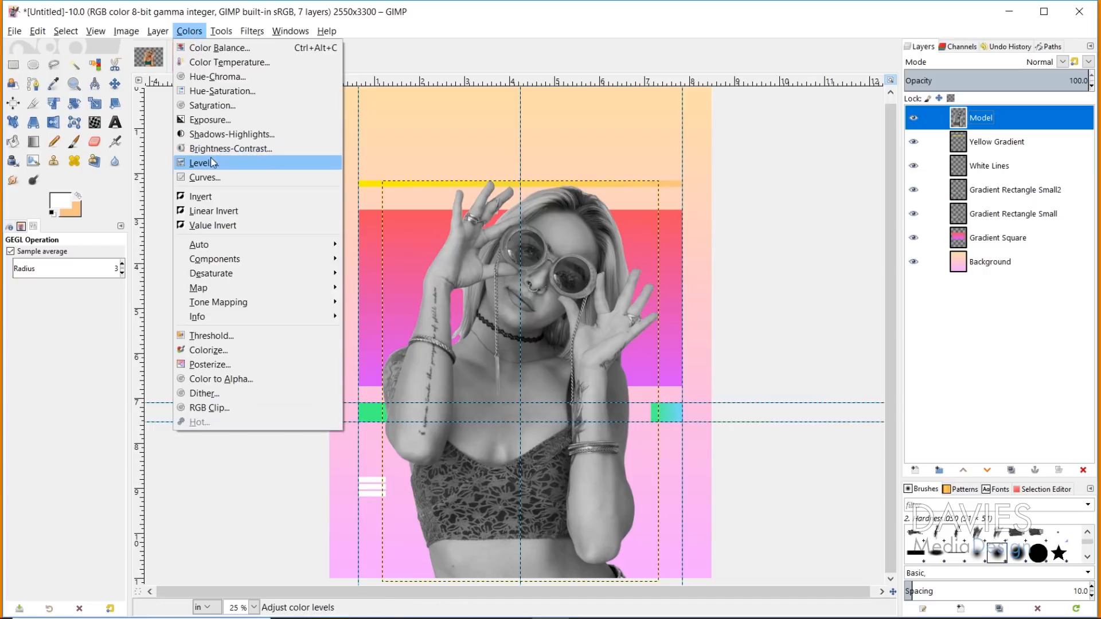
click(212, 162)
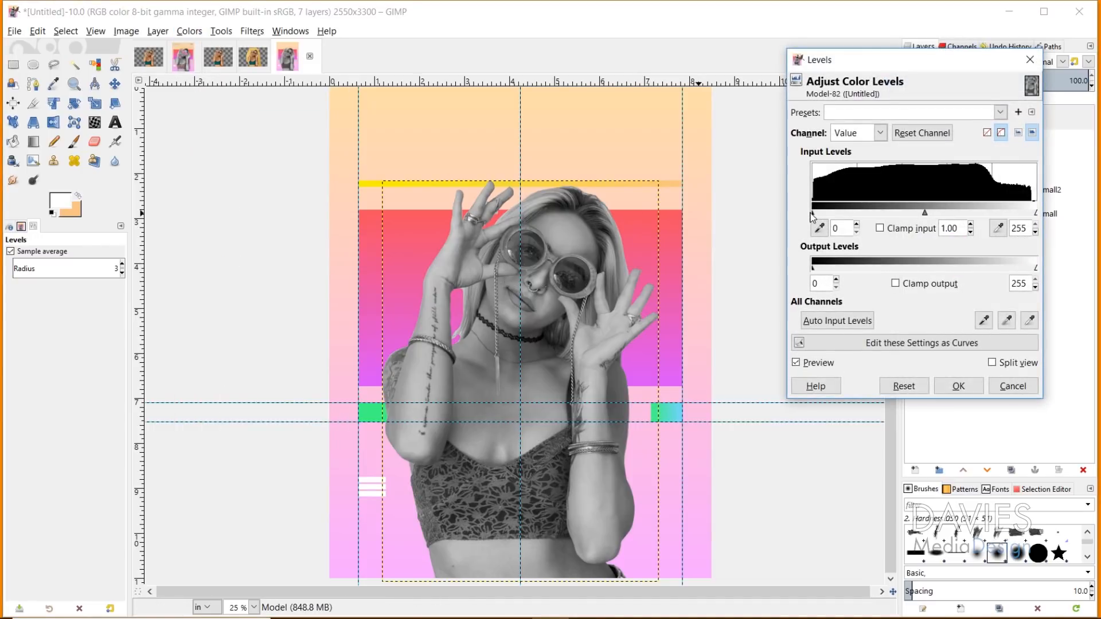
drag(816, 213, 824, 215)
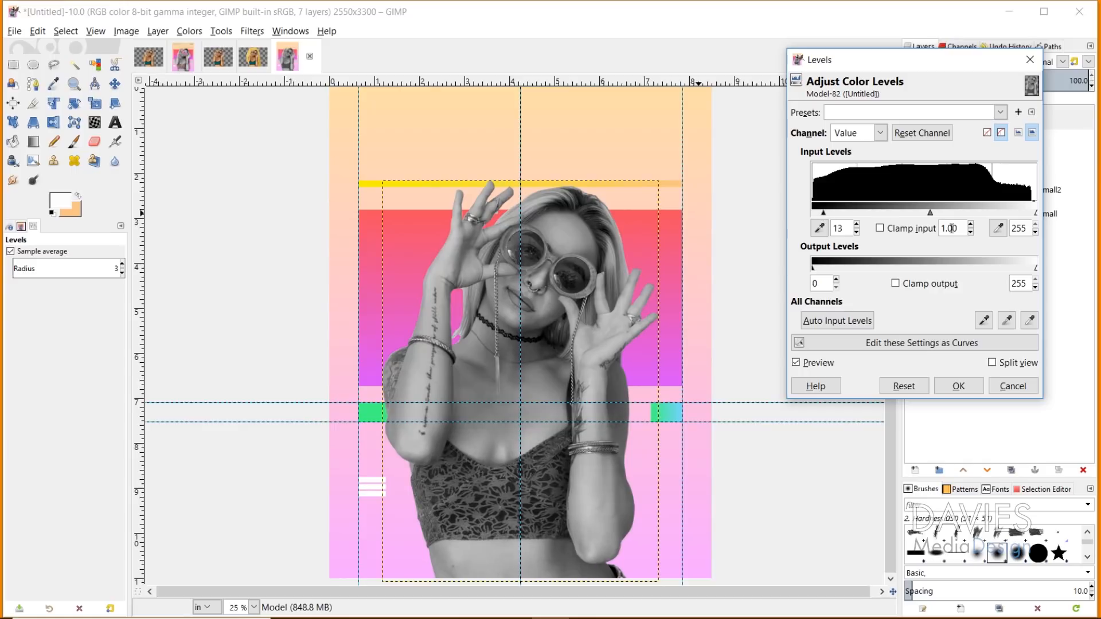
drag(931, 212, 929, 214)
drag(1037, 215, 1030, 215)
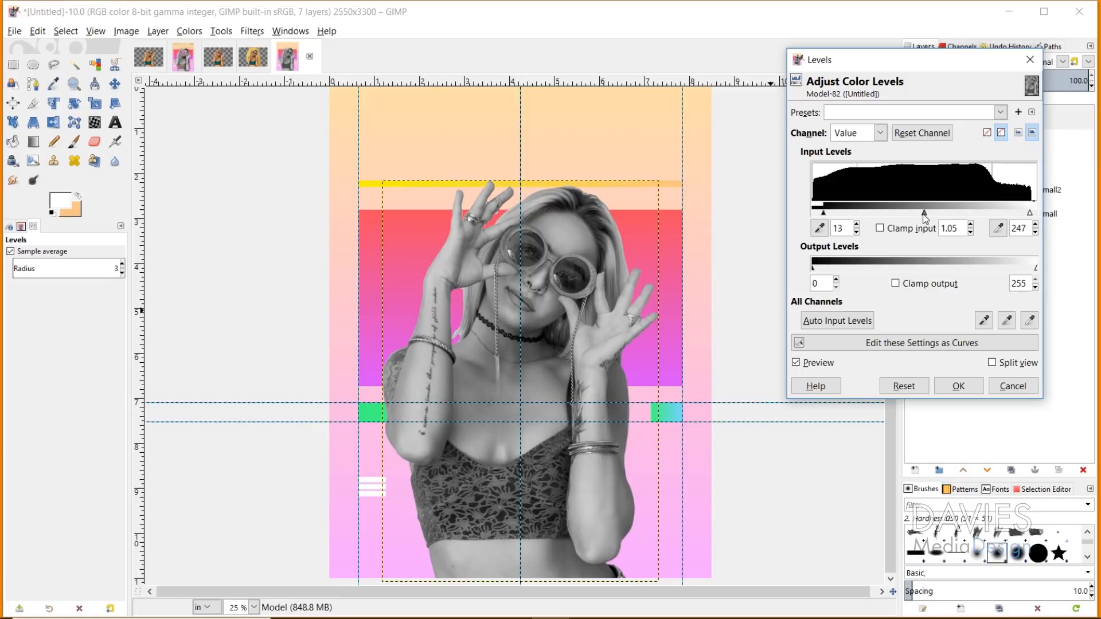
drag(928, 214, 926, 215)
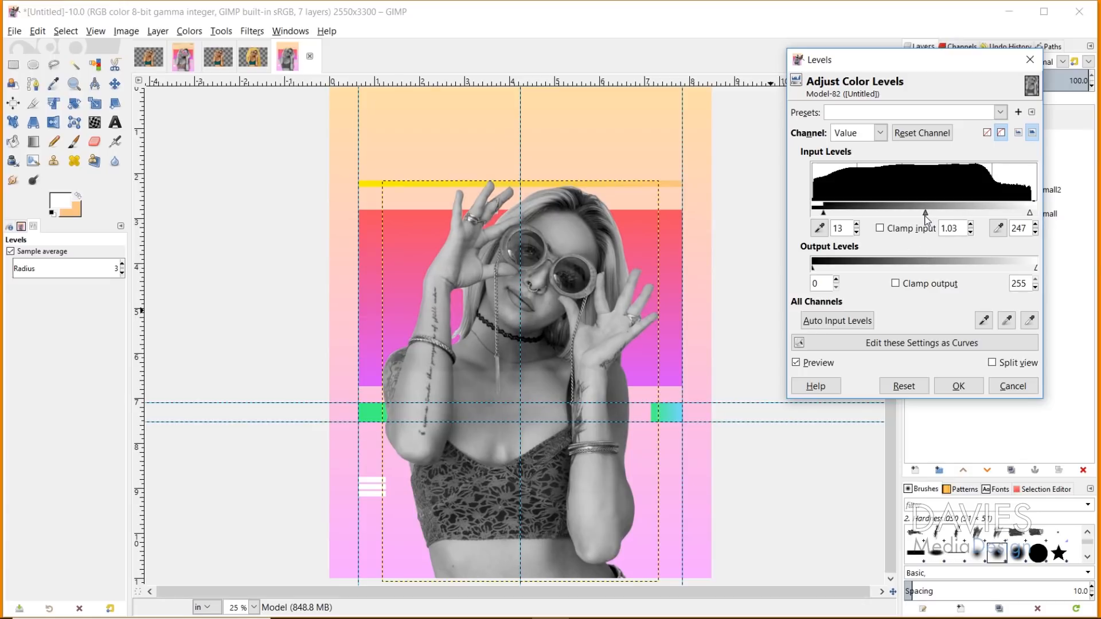
click(796, 363)
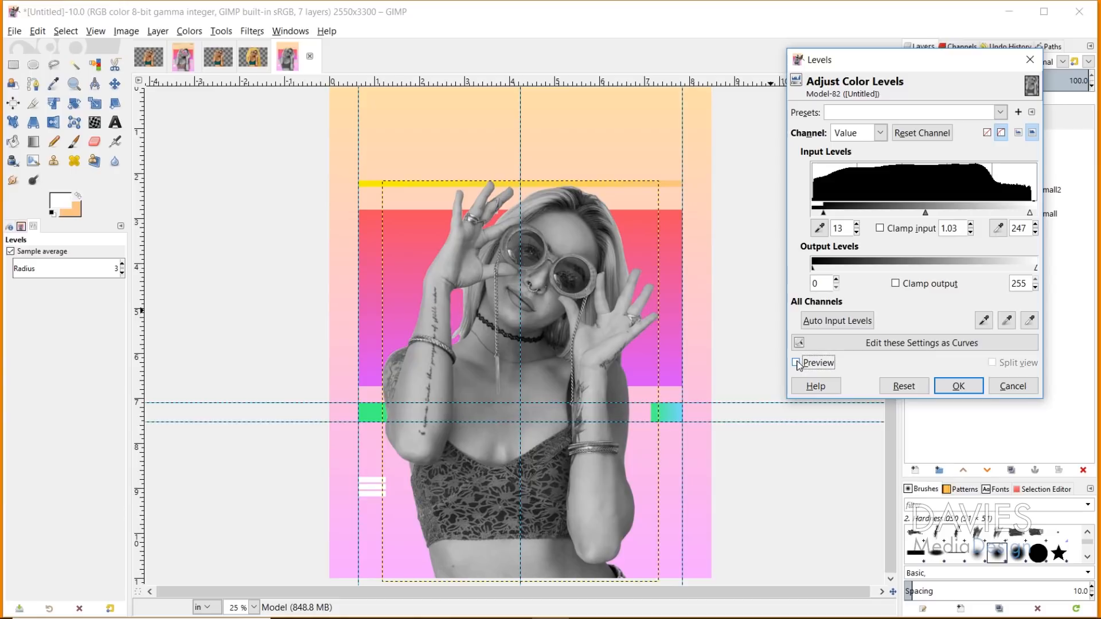
click(797, 363)
click(959, 386)
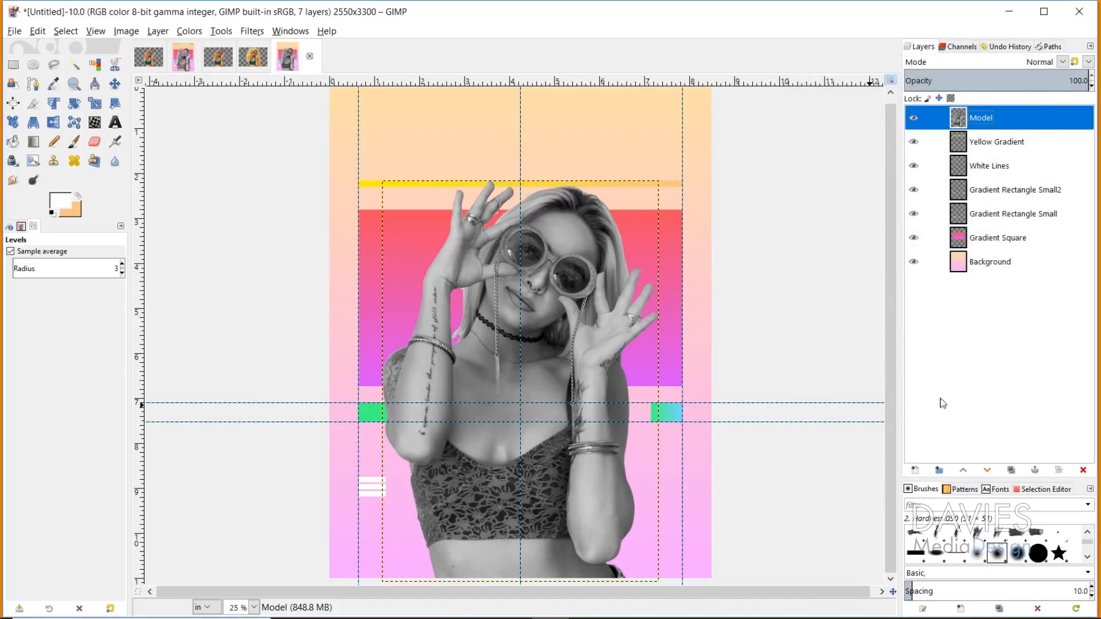
Step: Apply a slight S-curve to the Model layer's Value channel, anchoring the midtones, lowering the shadows and raising the highlights to about x 189, y 194
click(189, 32)
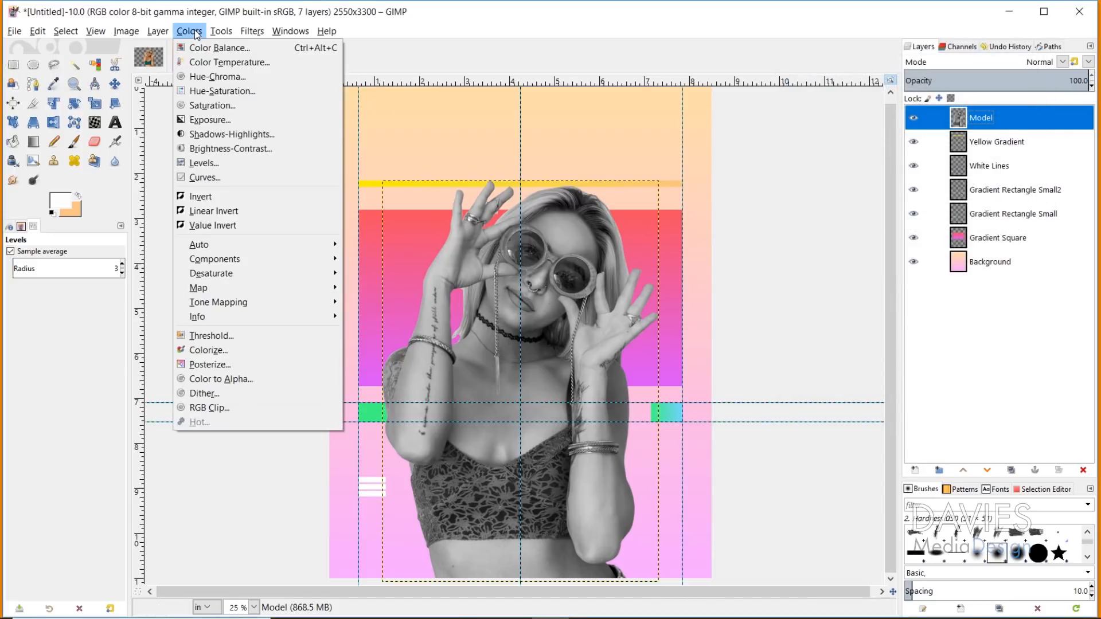
click(208, 178)
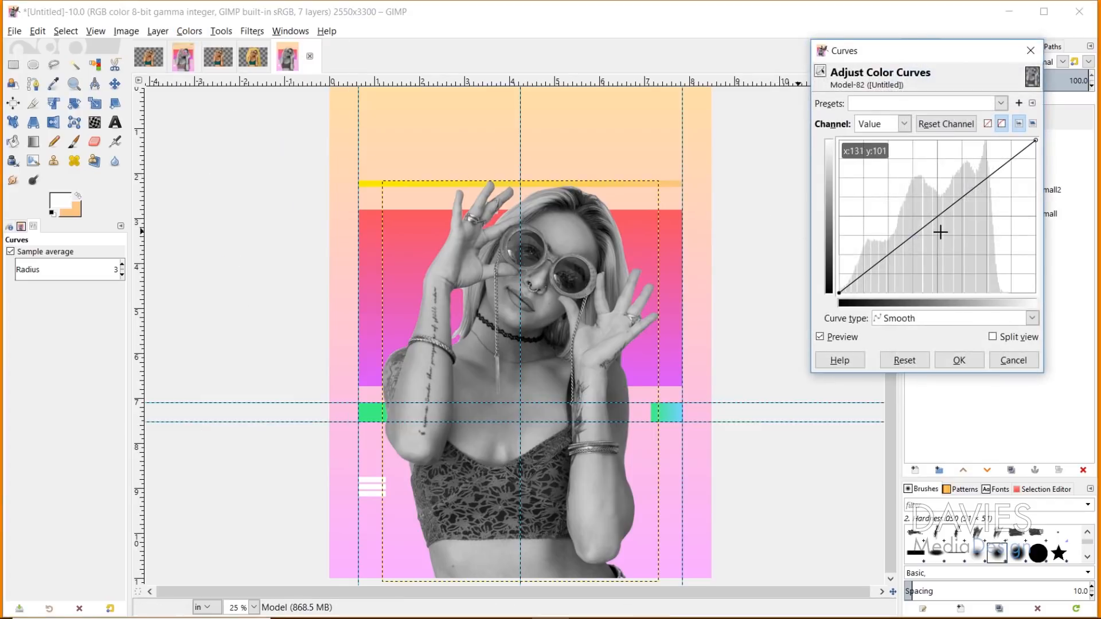
click(938, 215)
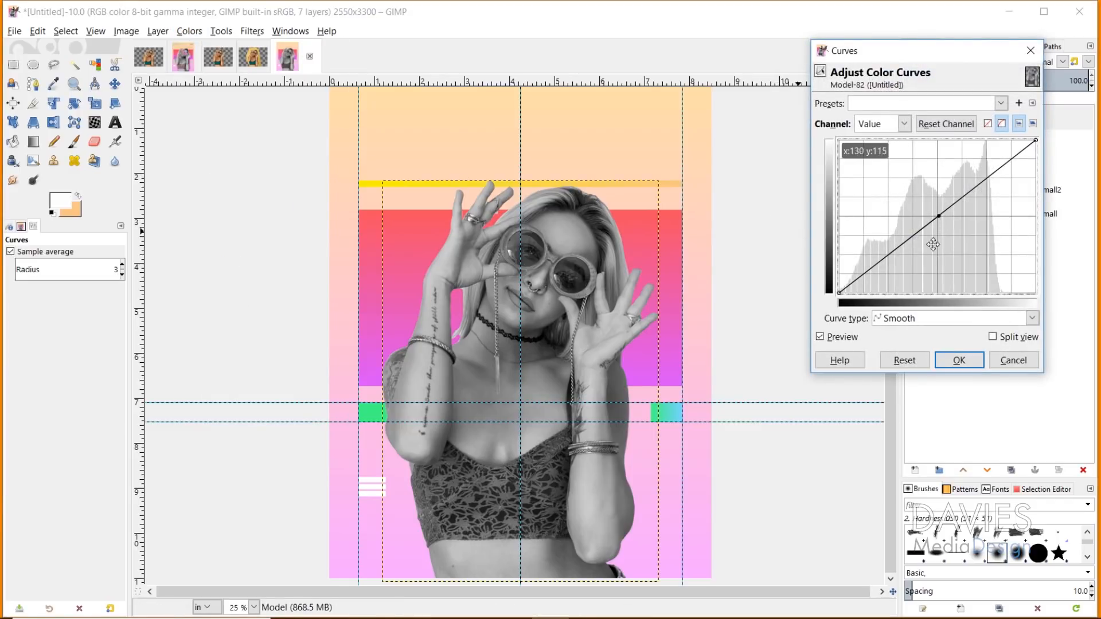
drag(891, 251, 892, 254)
click(985, 176)
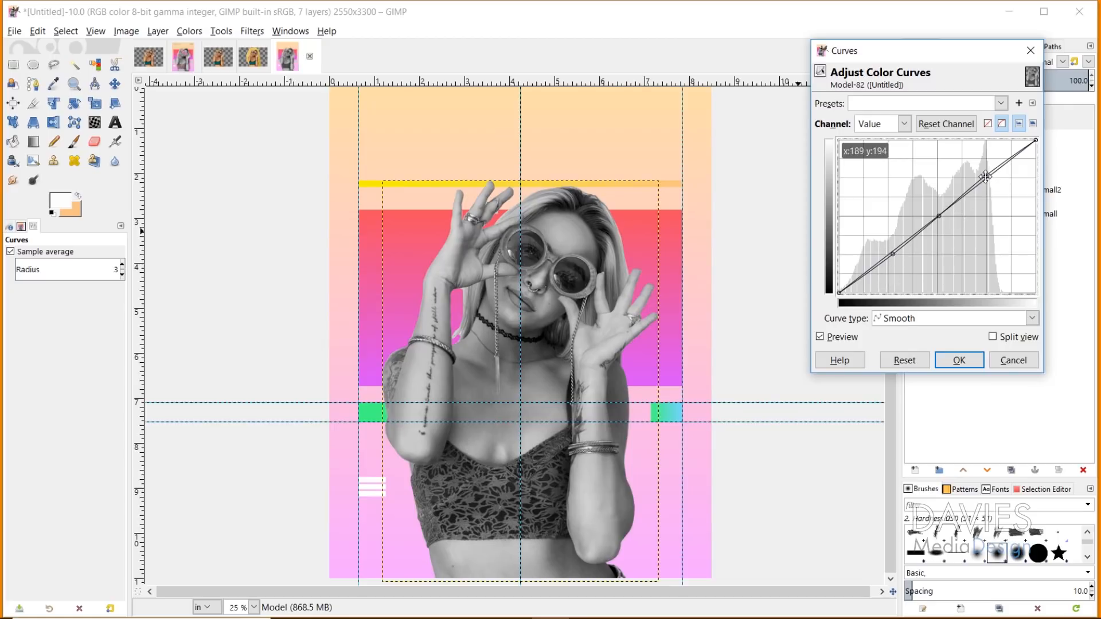
click(820, 337)
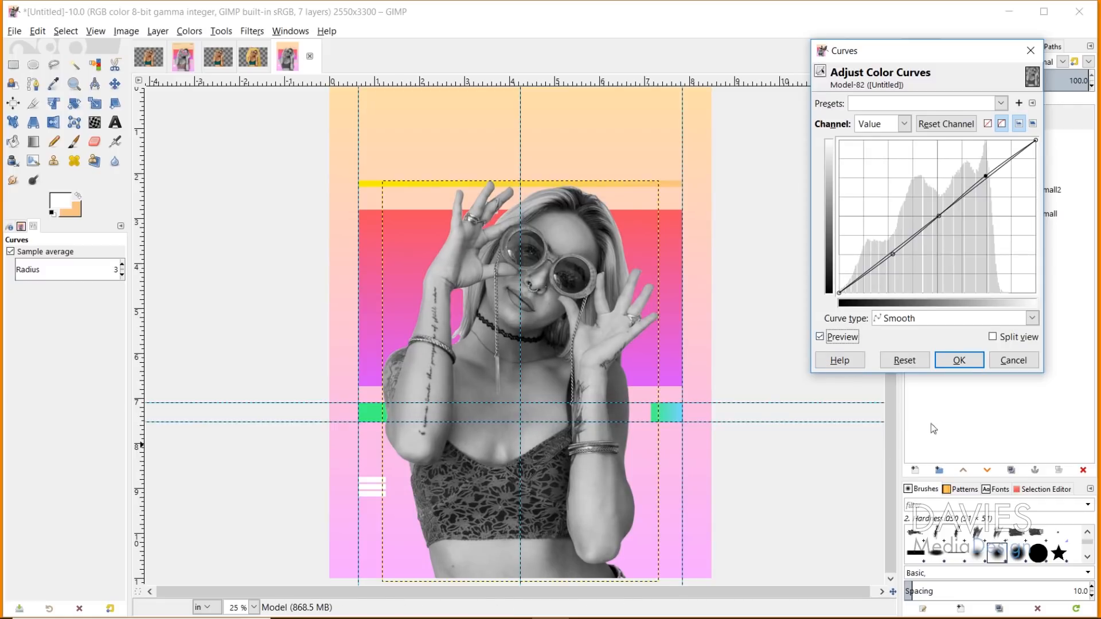
click(959, 360)
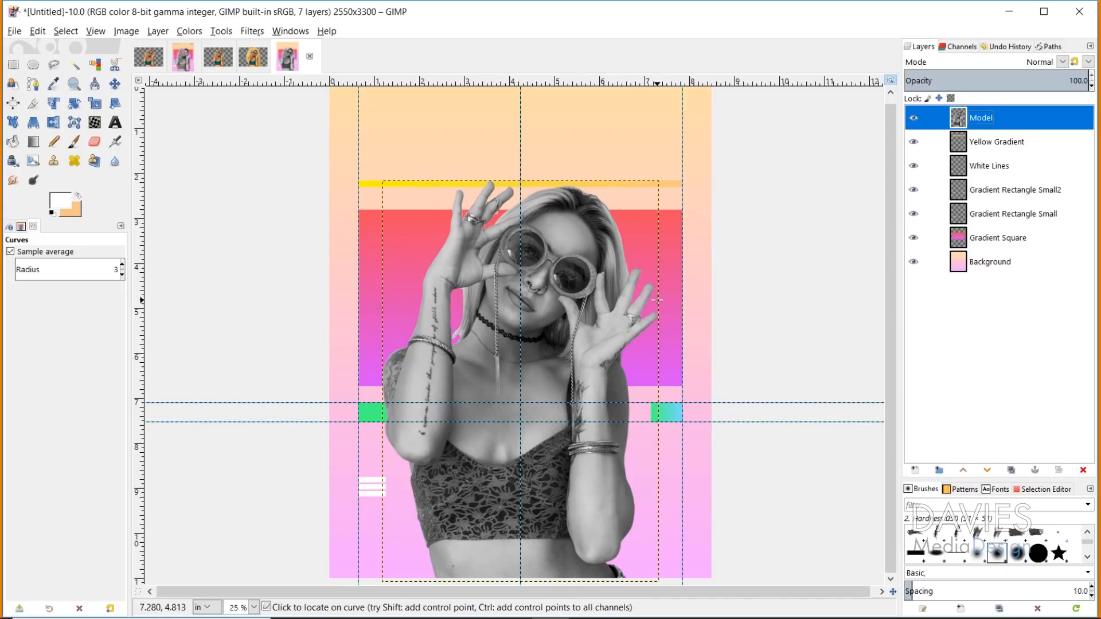
Step: Hide the guides and add a new transparent layer named Sunglasses above the Model layer
key(ctrl+shift+t)
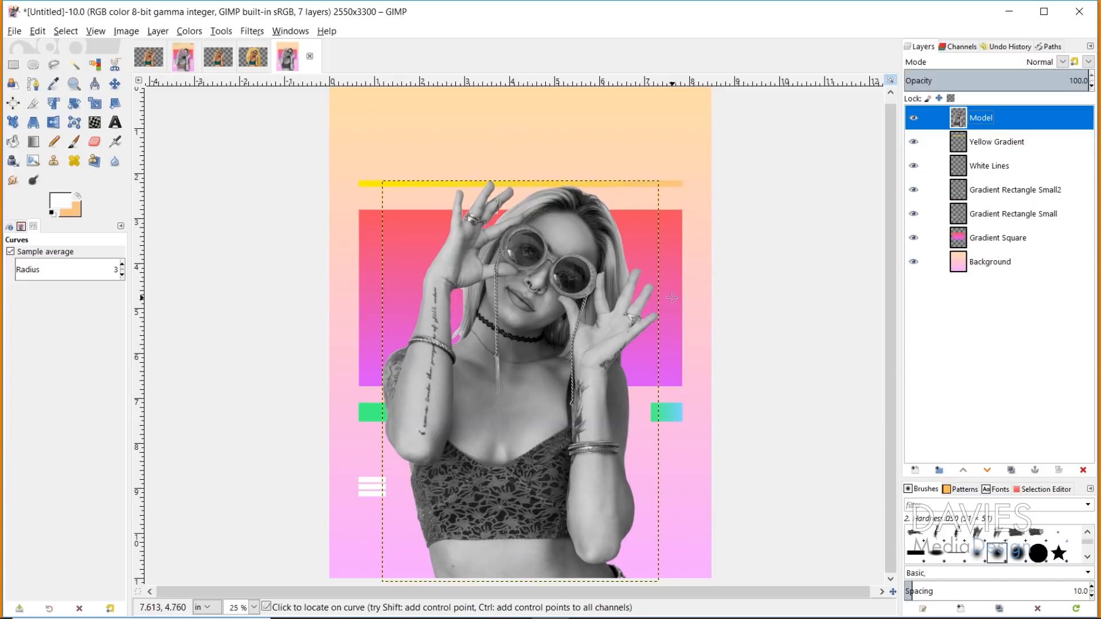
click(74, 84)
drag(500, 225, 616, 325)
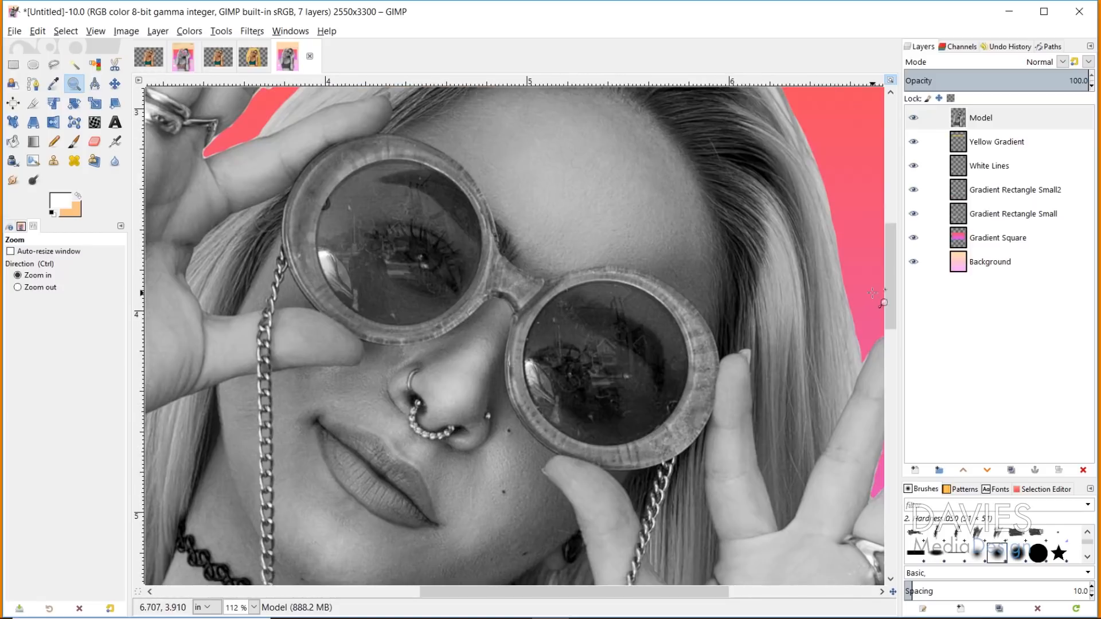
click(917, 470)
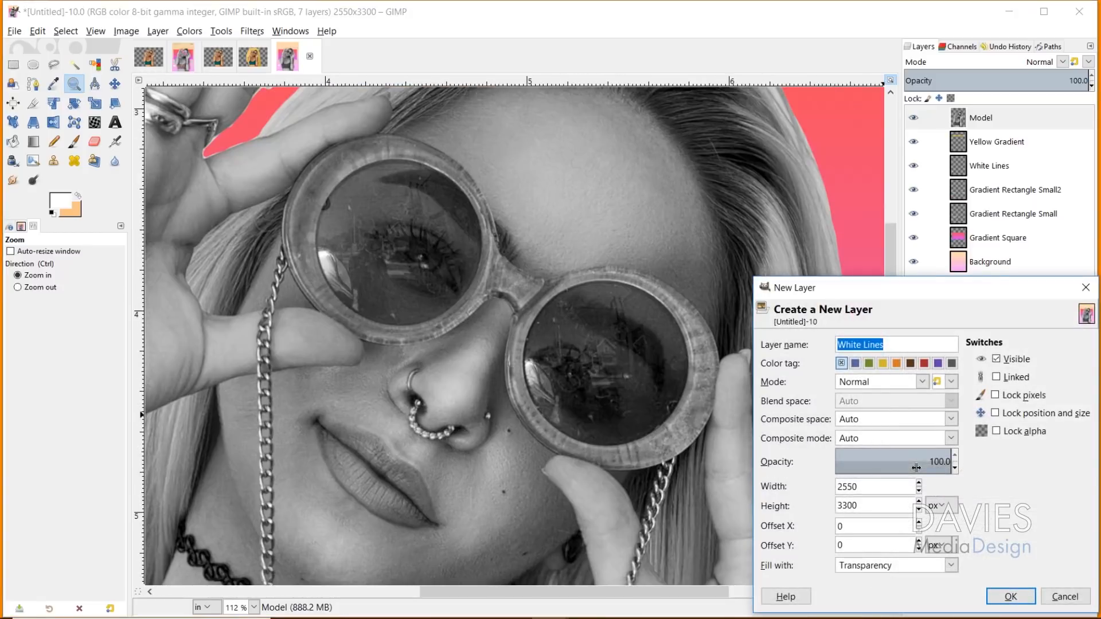
text(Sunglasses)
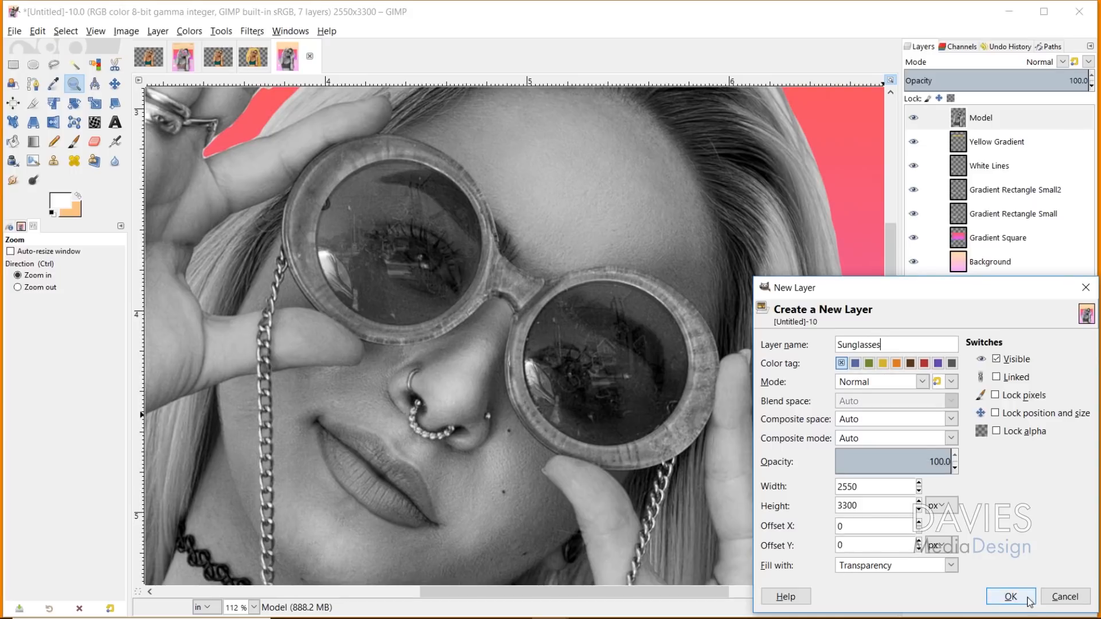
click(1009, 596)
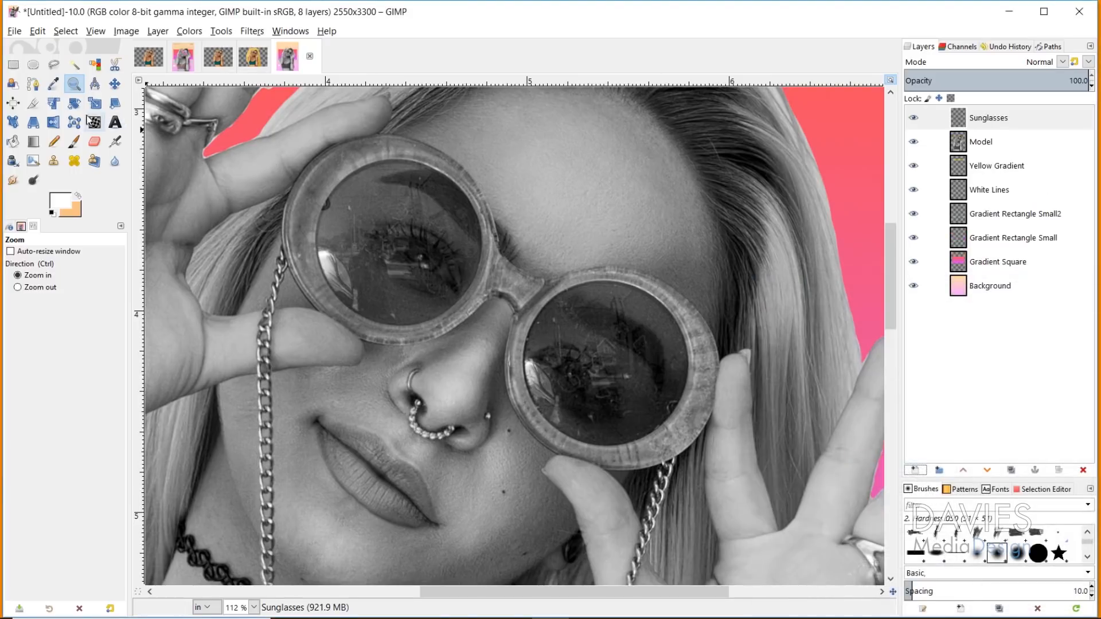
Step: Select the sunglasses lens nearer the raised wrist with an ellipse of about 246 × 246 px, fitted to the lens edge
click(34, 67)
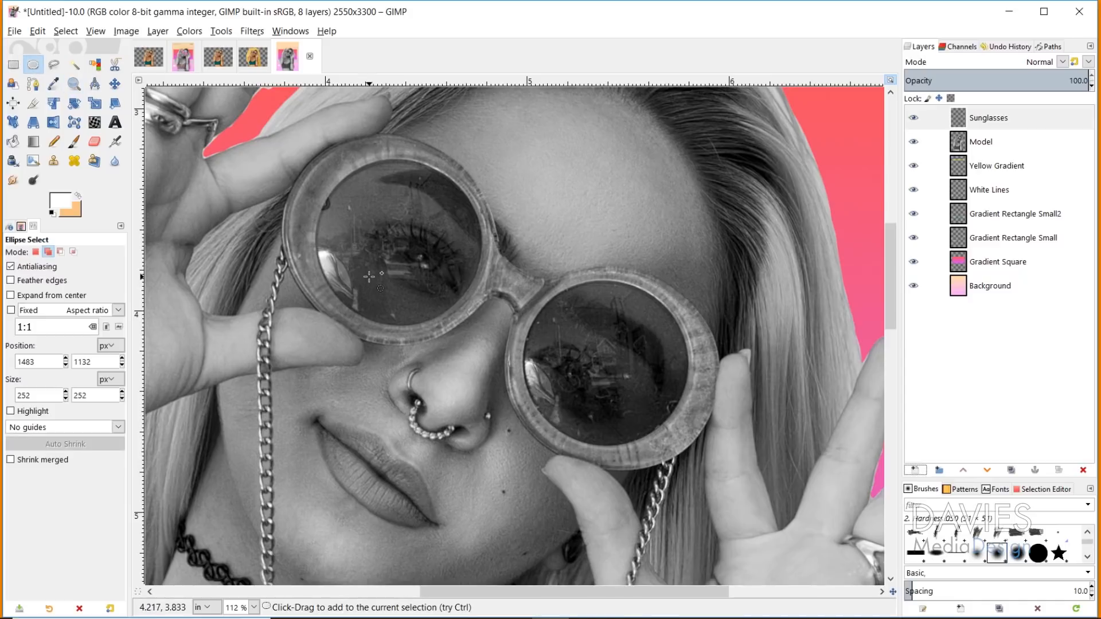
drag(328, 168, 480, 322)
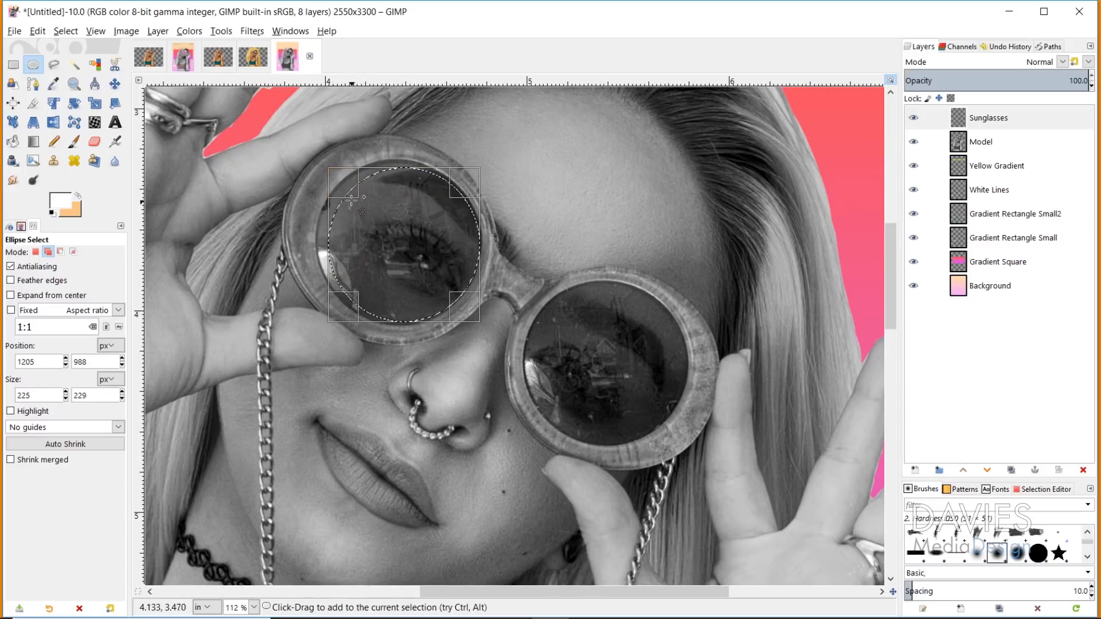
click(48, 252)
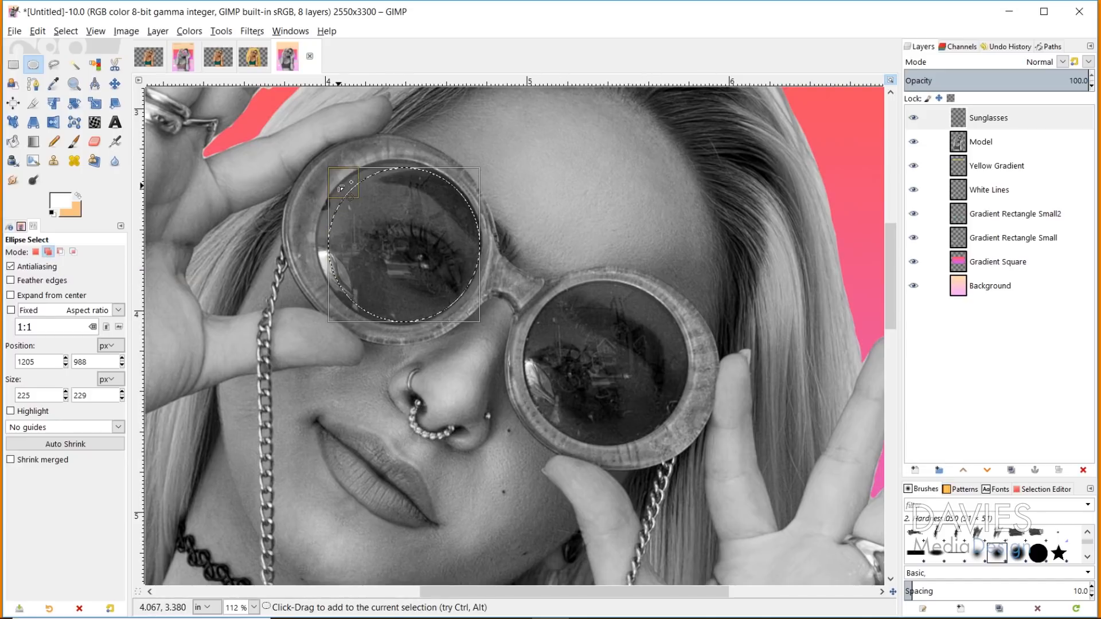
drag(341, 189, 336, 183)
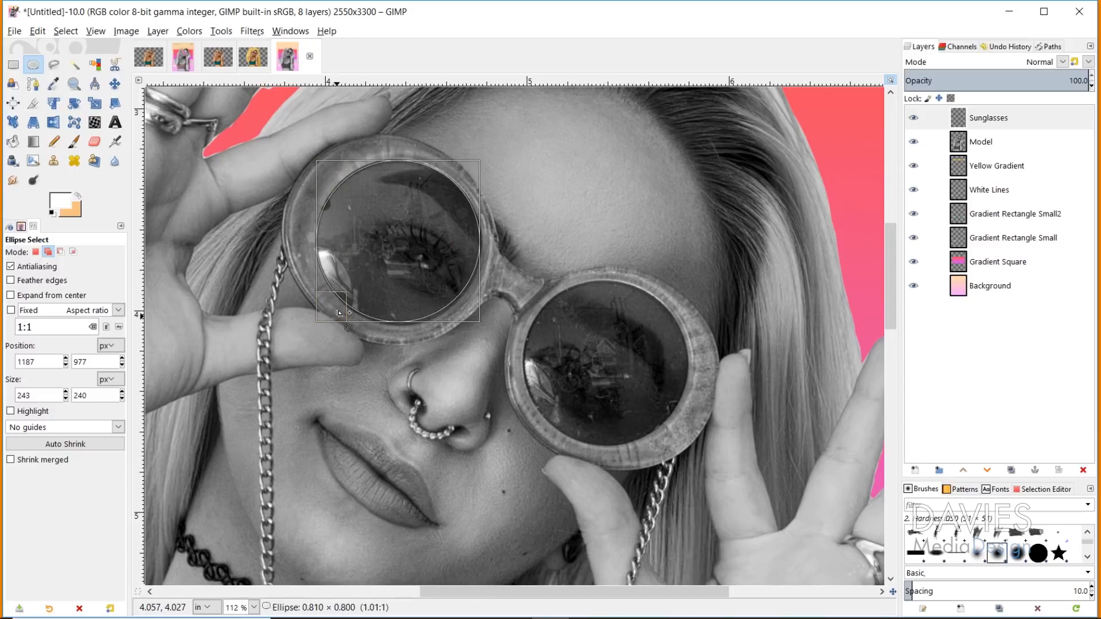
drag(466, 314, 466, 313)
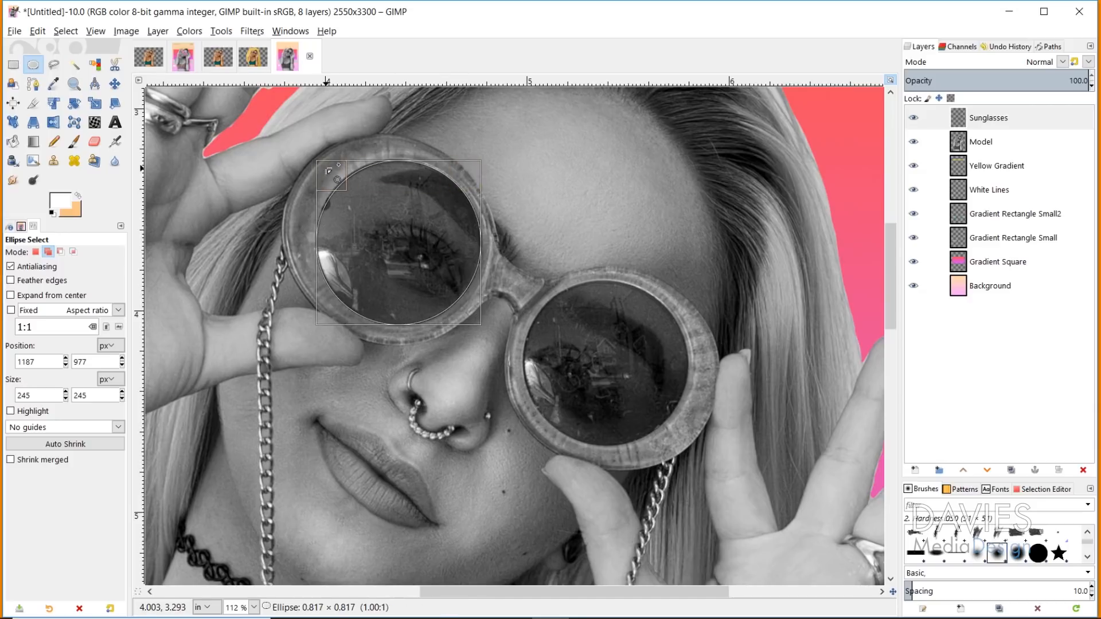
drag(339, 183, 338, 183)
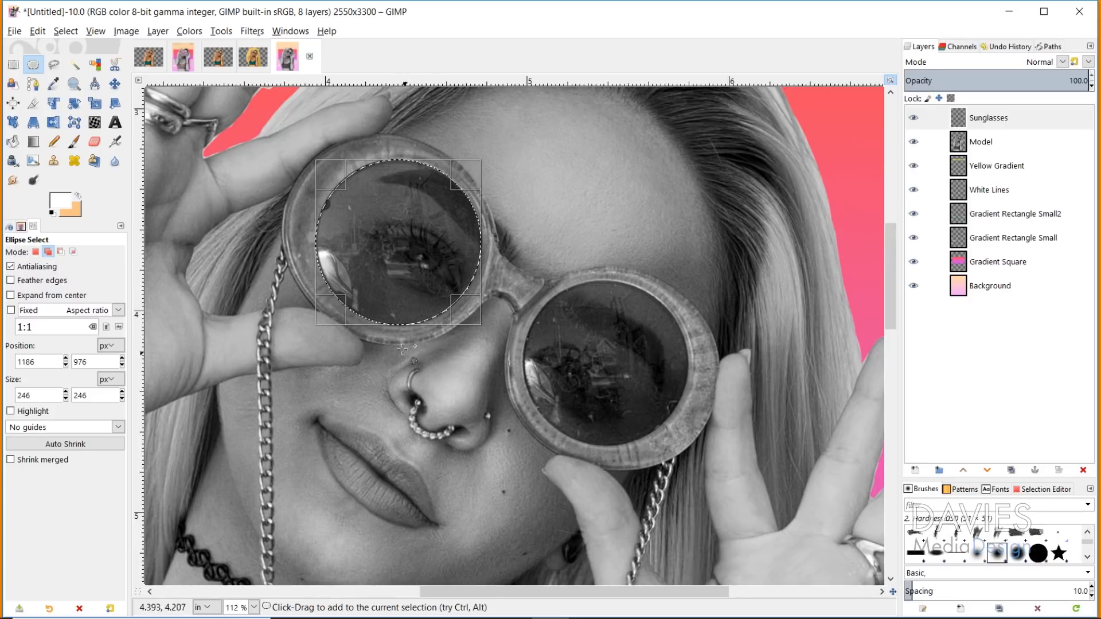
Step: Add the other sunglasses lens to the selection with an ellipse of about 247 × 246 px, fitted to its edge
drag(552, 307, 684, 433)
drag(573, 329, 548, 303)
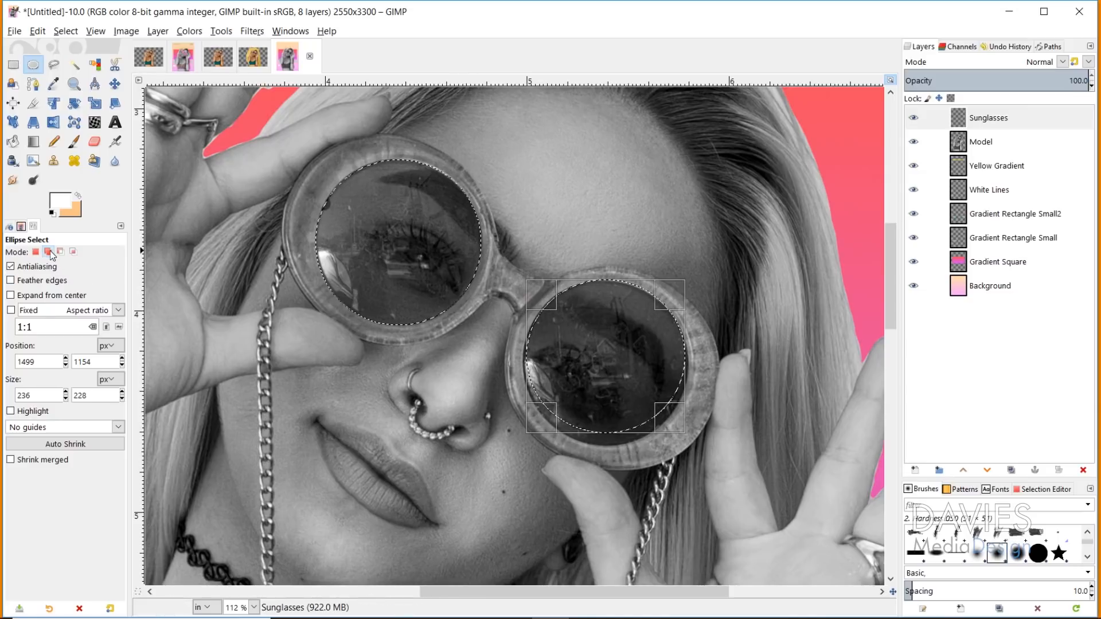
drag(545, 417, 542, 427)
drag(666, 431, 669, 435)
drag(621, 287, 649, 299)
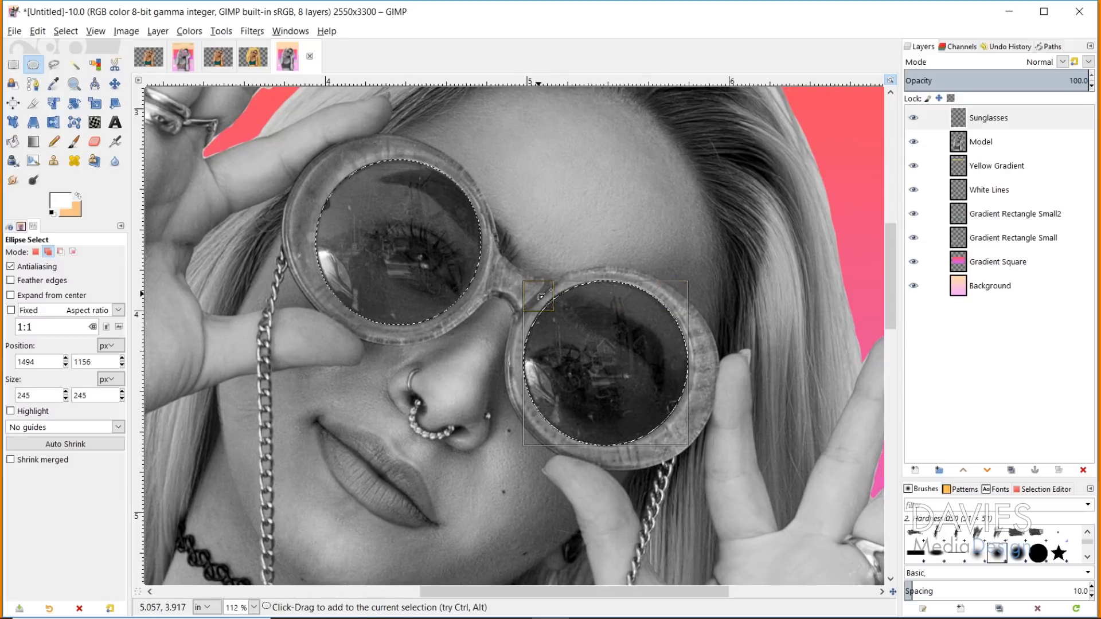
drag(541, 296, 540, 296)
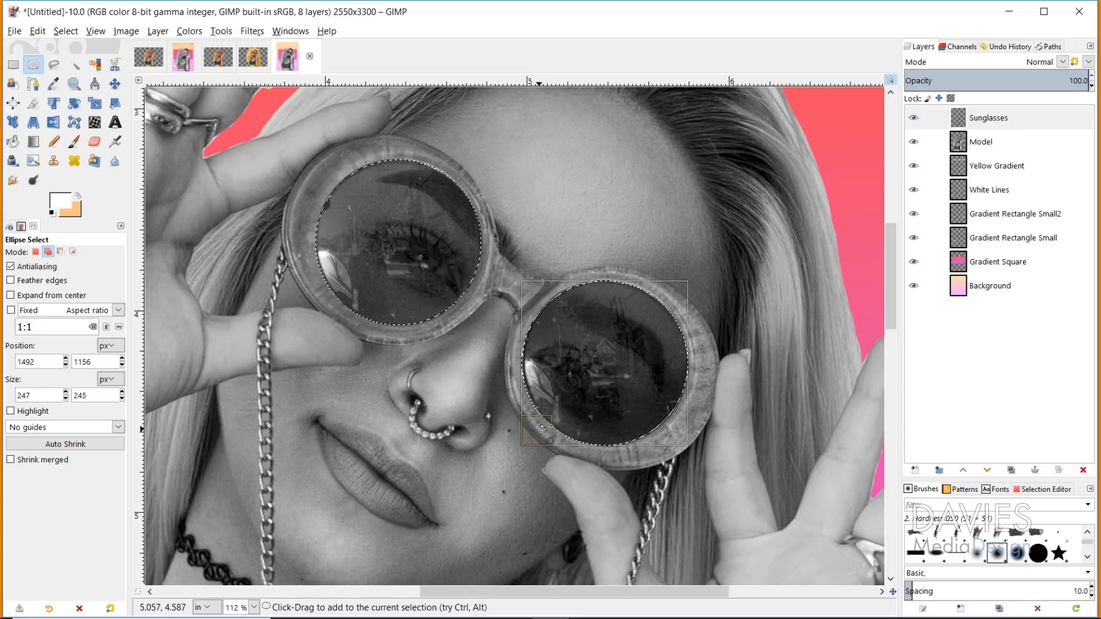
drag(542, 427, 545, 428)
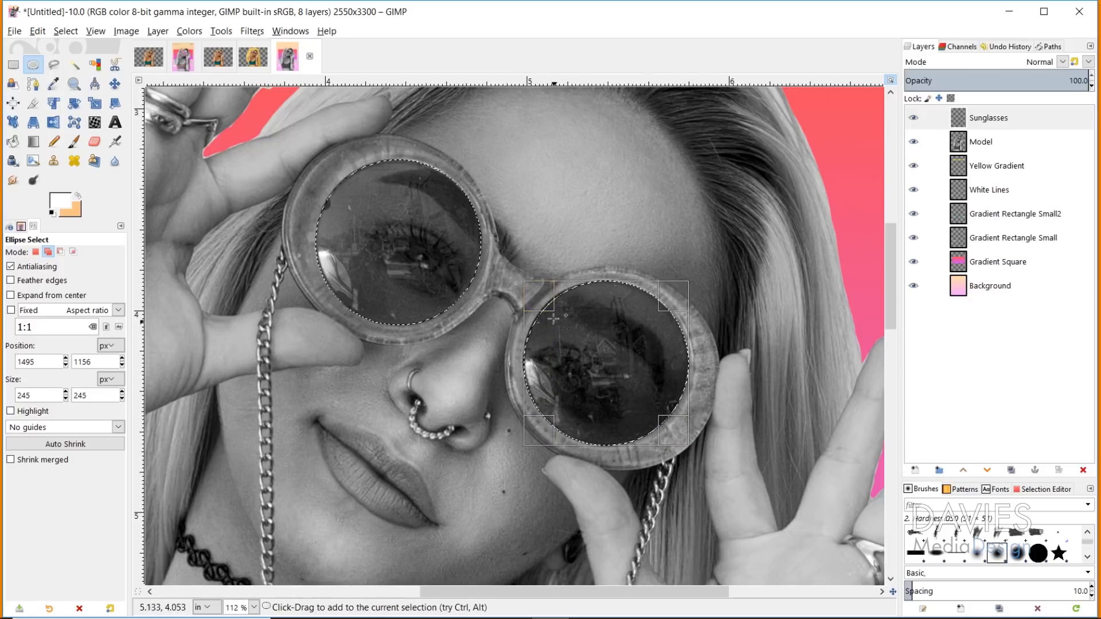
drag(544, 297, 538, 297)
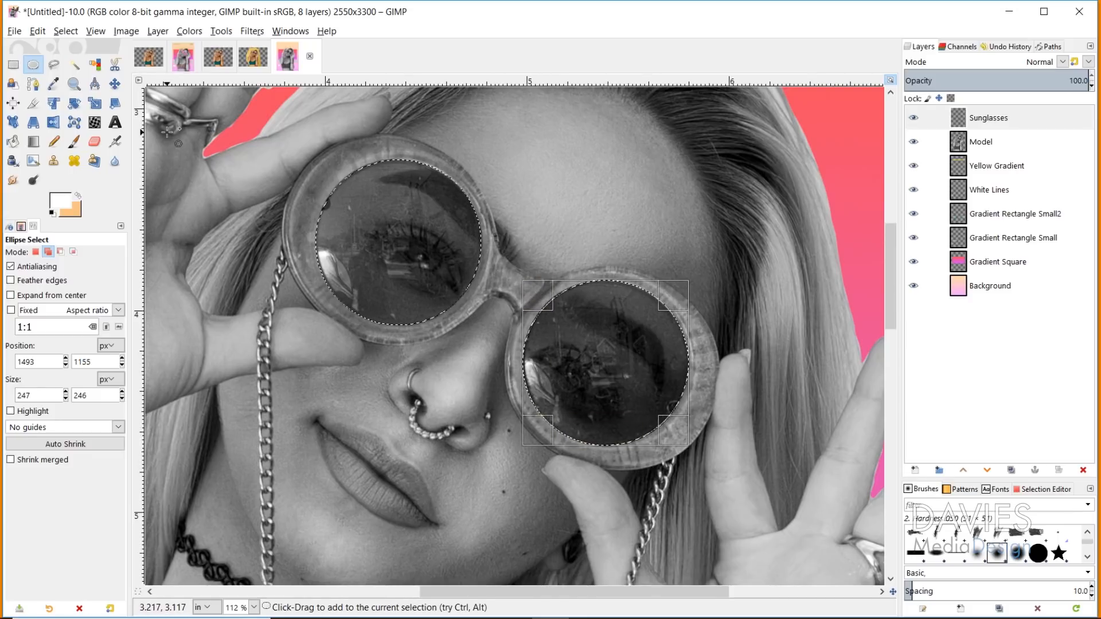
Step: Set the foreground colour to the recently used coral red and the background colour to purple d84ef6
click(74, 84)
ctrl+click(457, 312)
ctrl+click(521, 338)
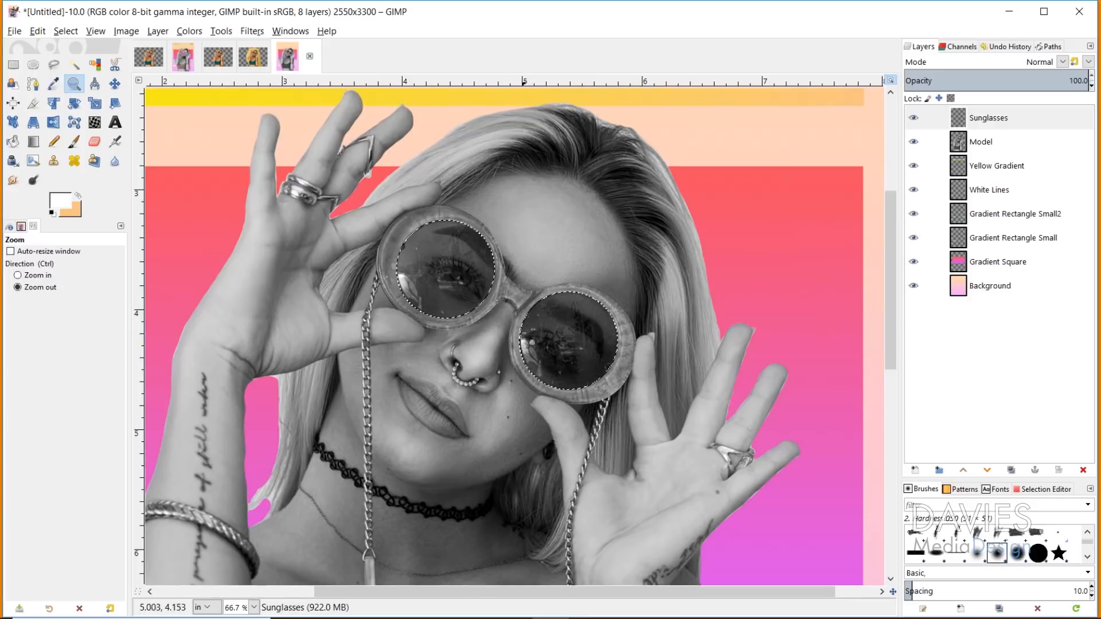
ctrl+click(517, 339)
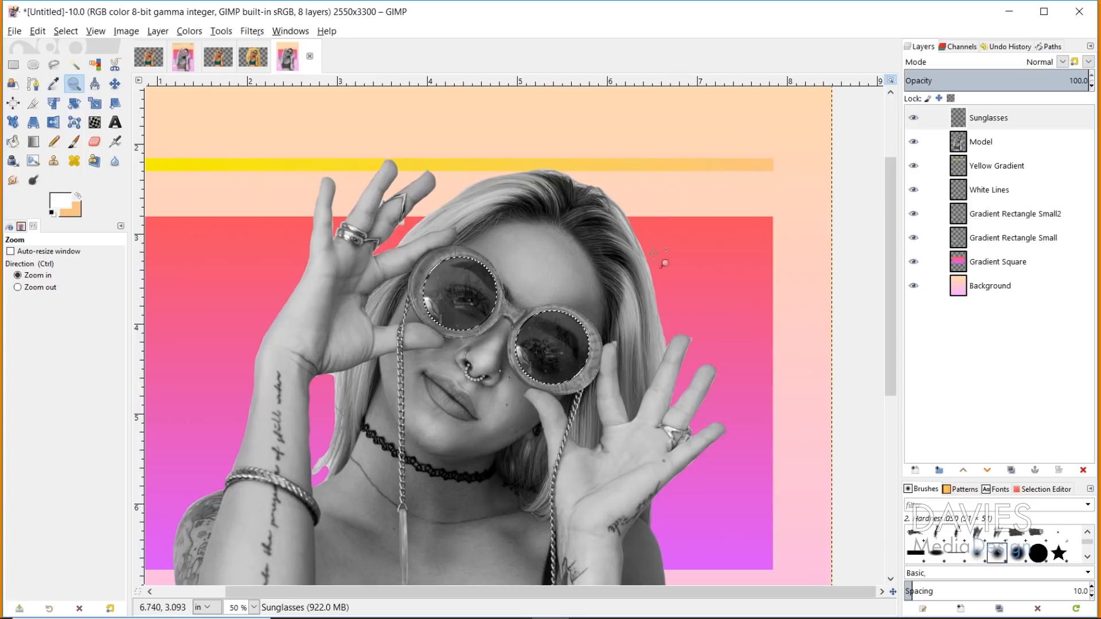
click(64, 203)
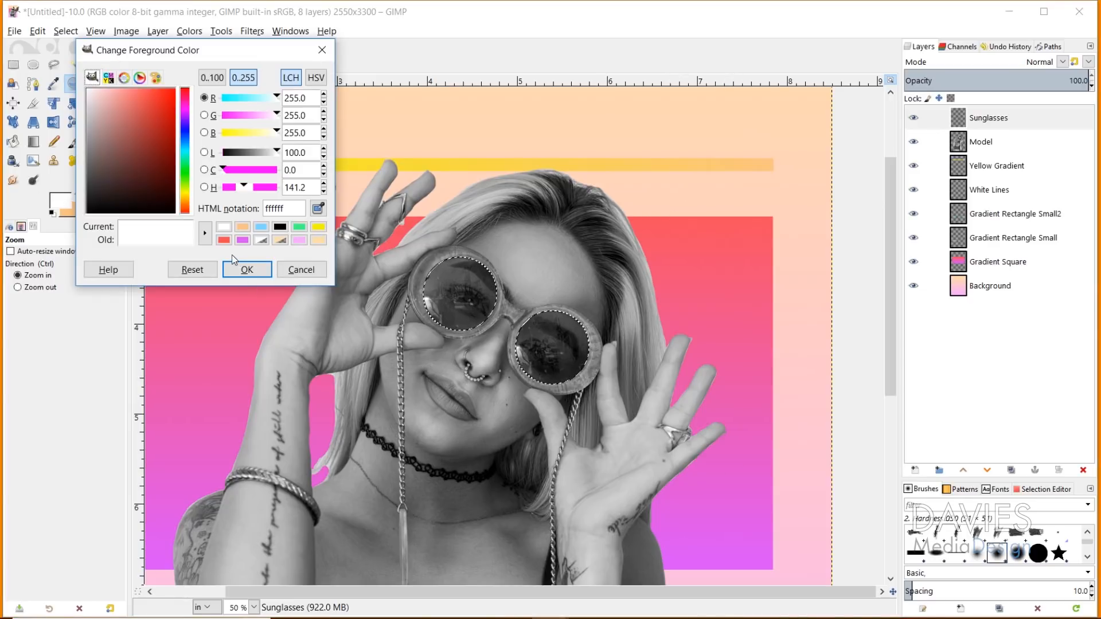
click(224, 241)
click(246, 270)
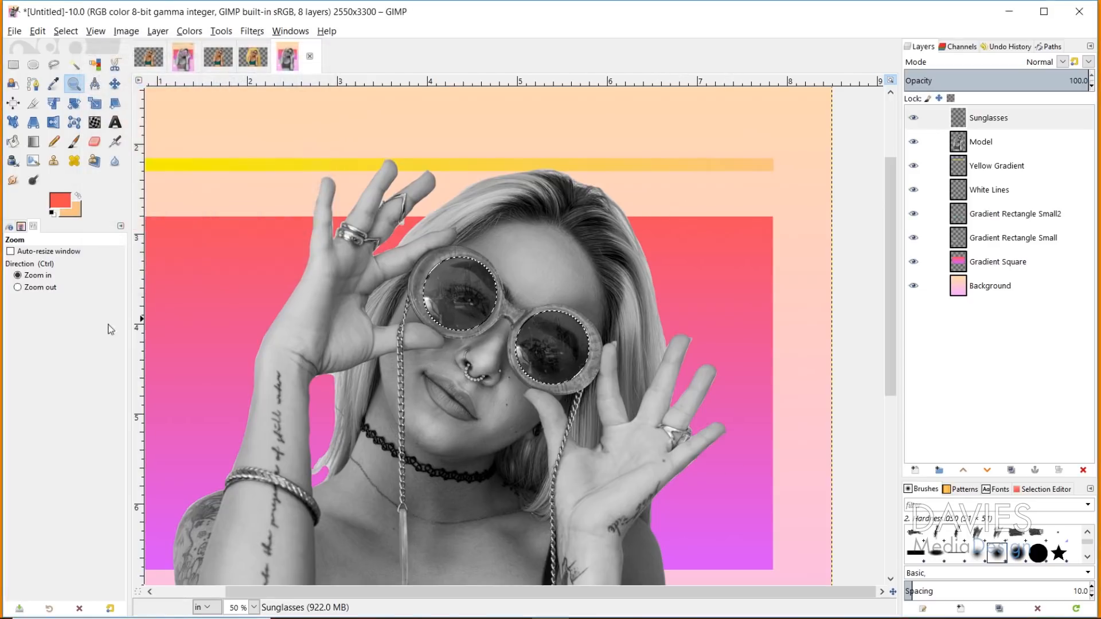
click(75, 211)
click(242, 240)
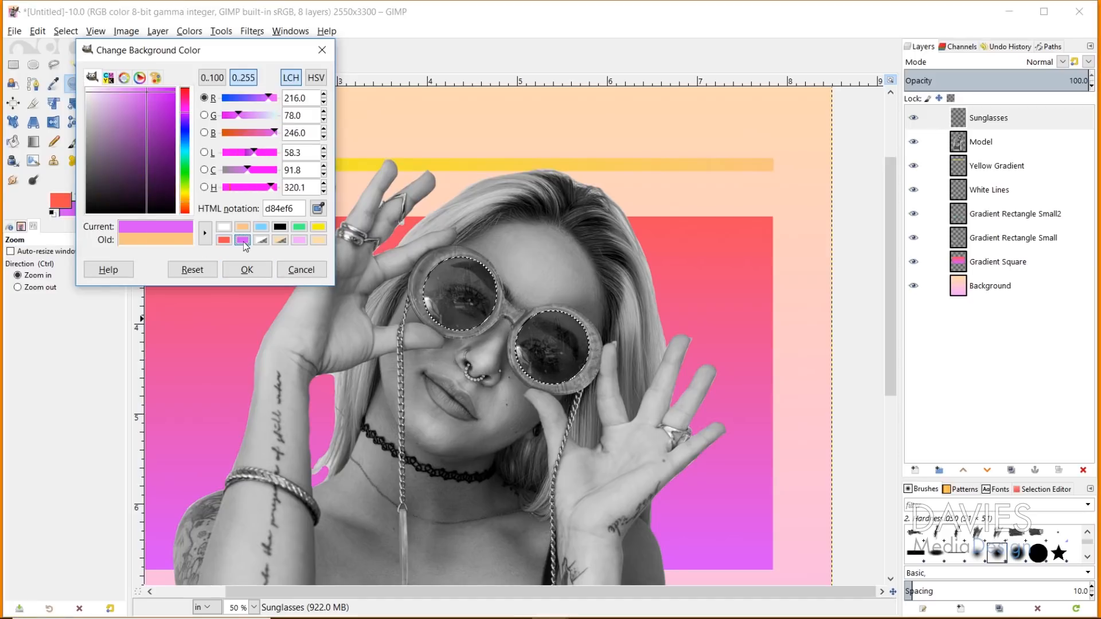
click(247, 270)
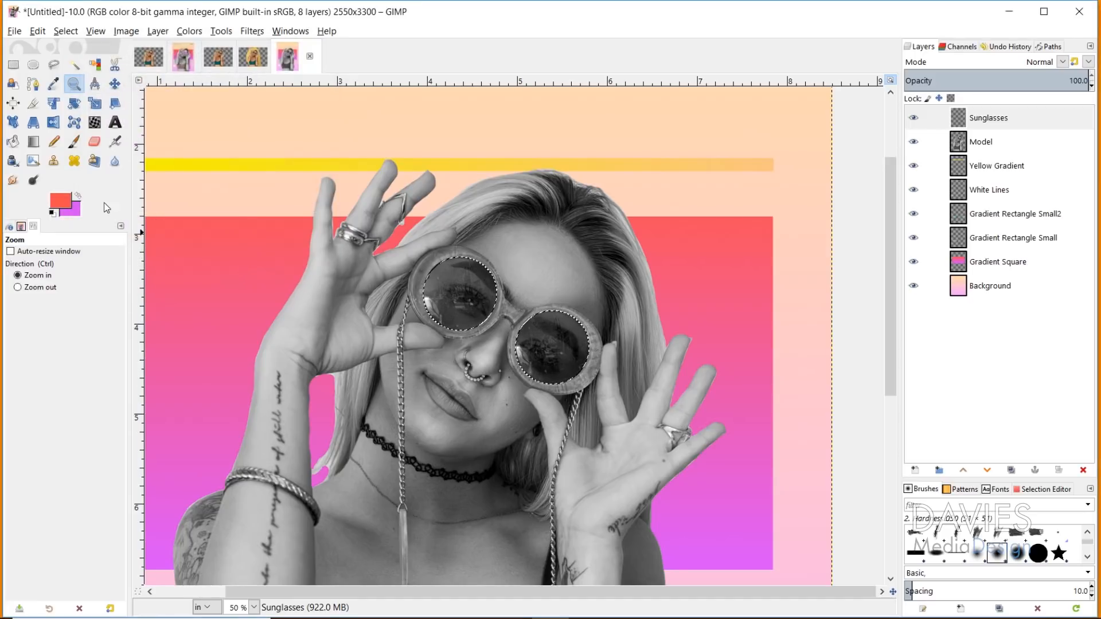
Step: Fill both selected lenses with a linear FG to BG (RGB) gradient angled at about 60°, and reverse the gradient direction
click(33, 141)
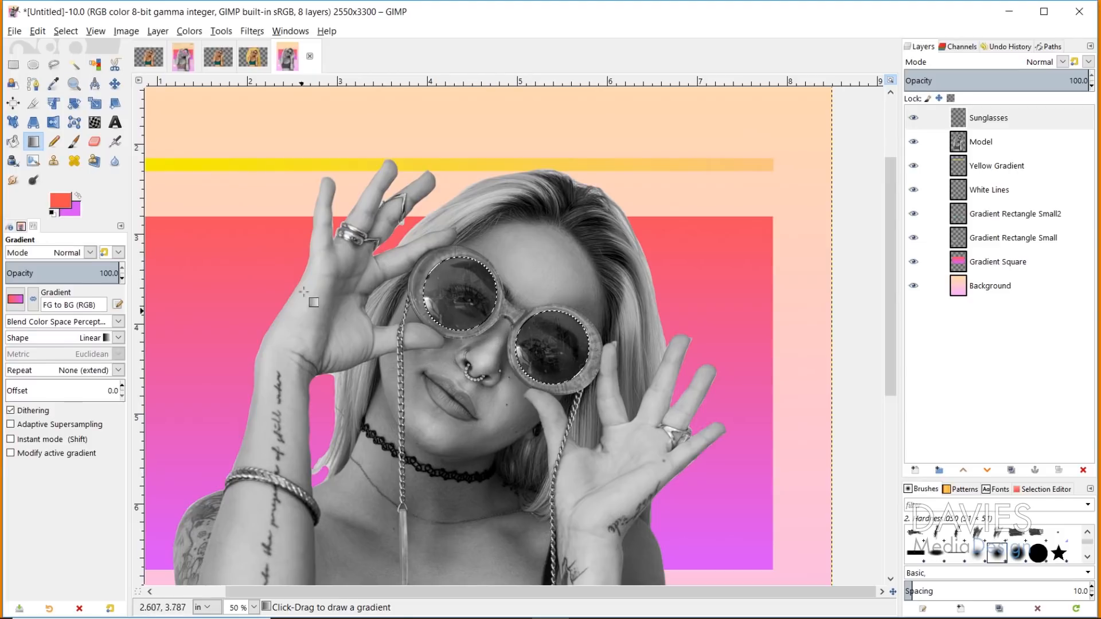
drag(497, 365, 497, 273)
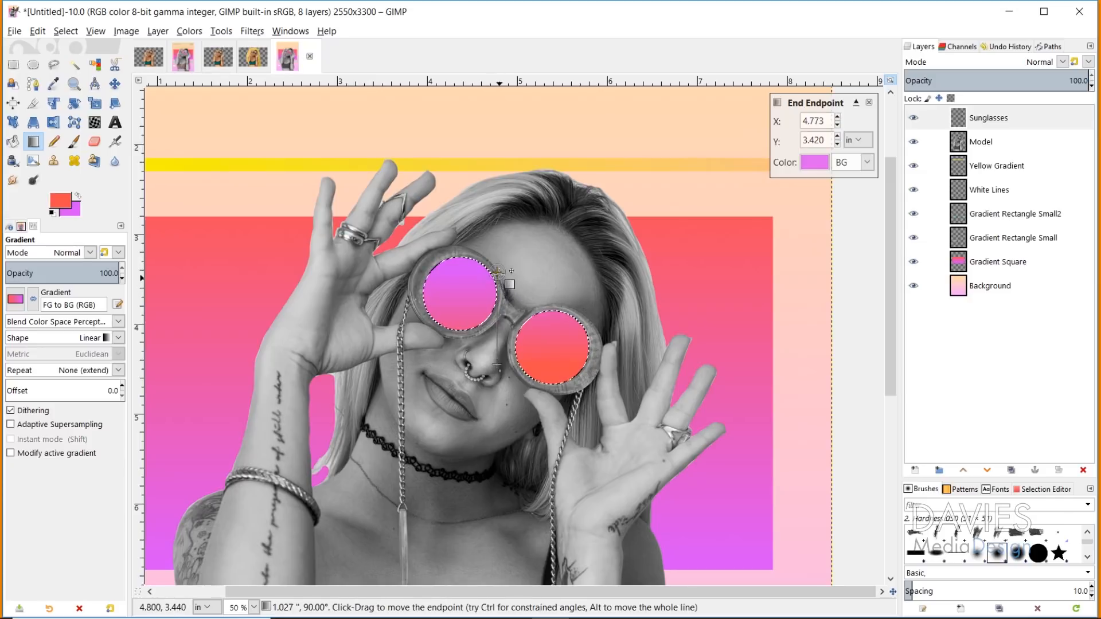
drag(497, 273, 541, 282)
drag(497, 365, 483, 368)
drag(541, 282, 531, 276)
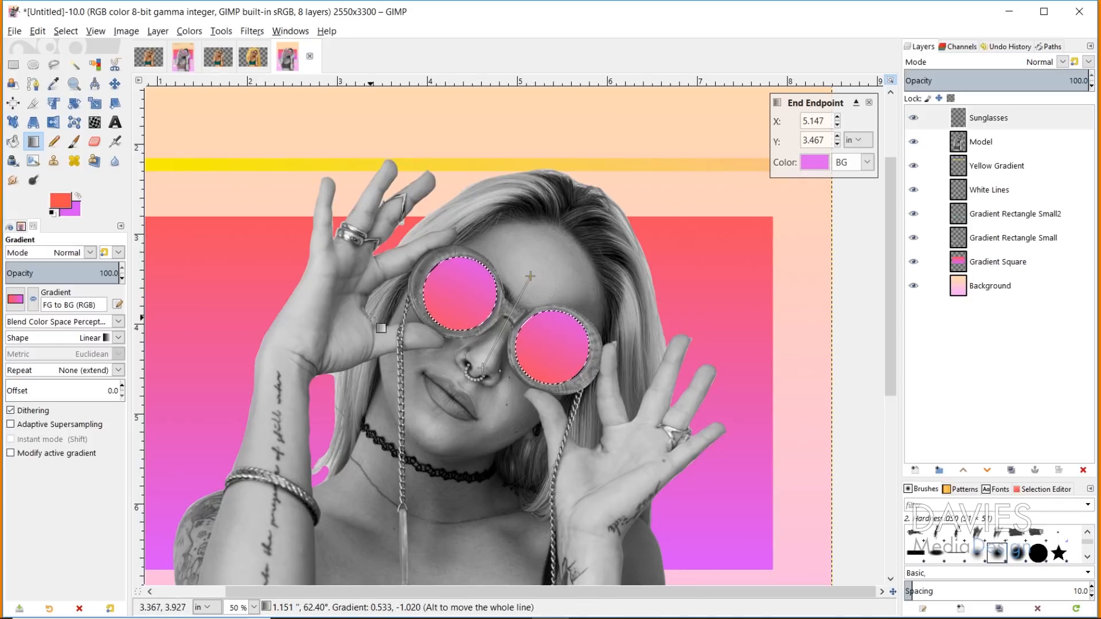
drag(482, 367, 478, 367)
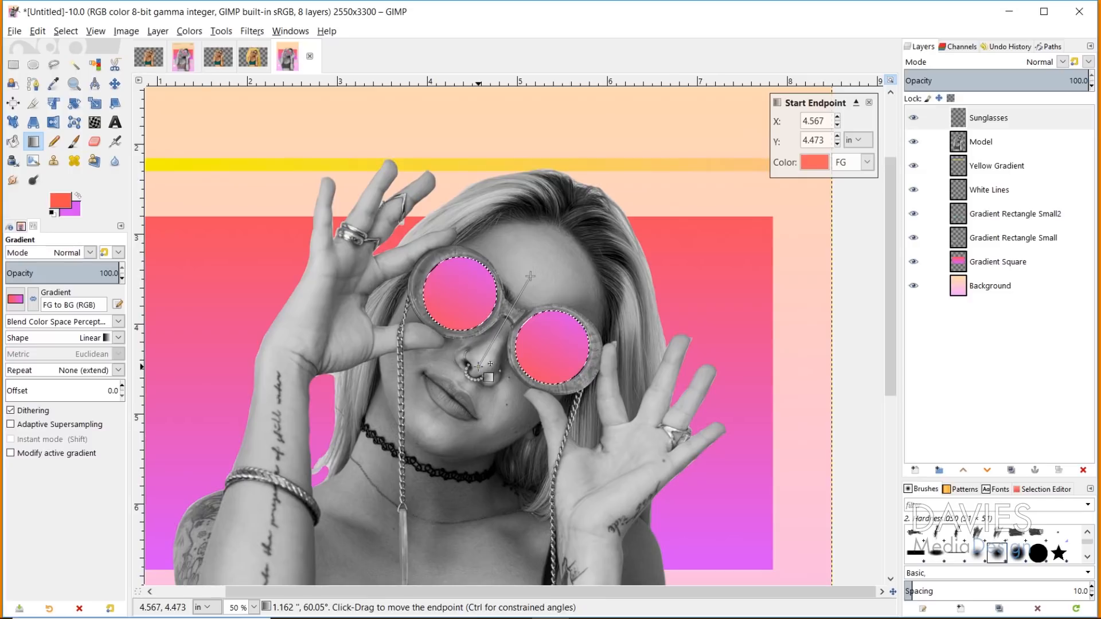
click(33, 301)
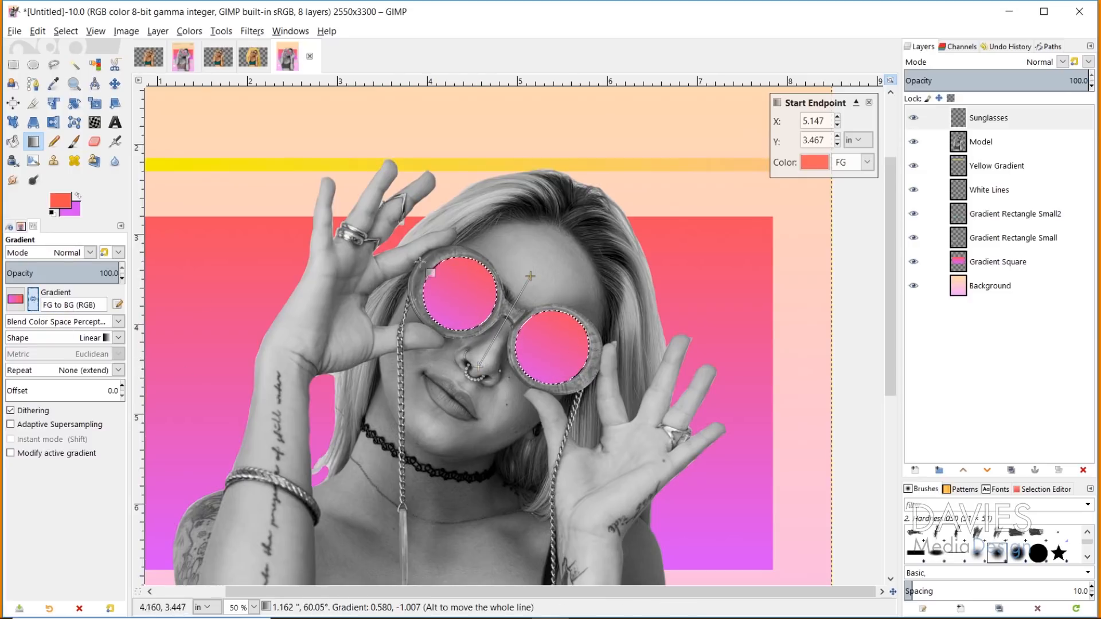
Step: Apply the lens gradient and clear the selection
click(115, 84)
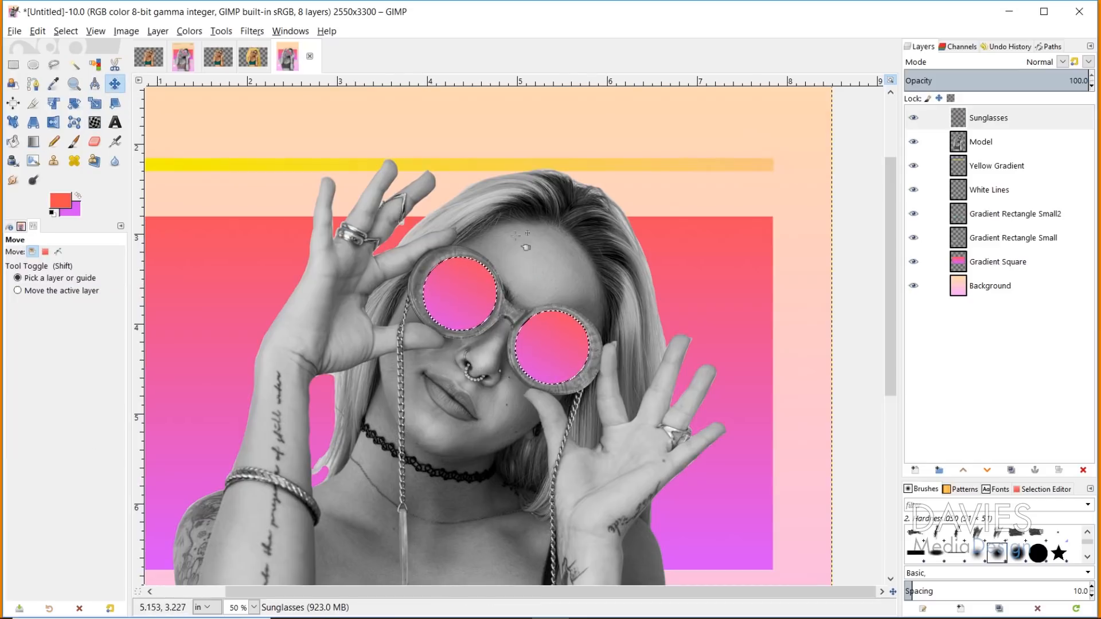
click(72, 32)
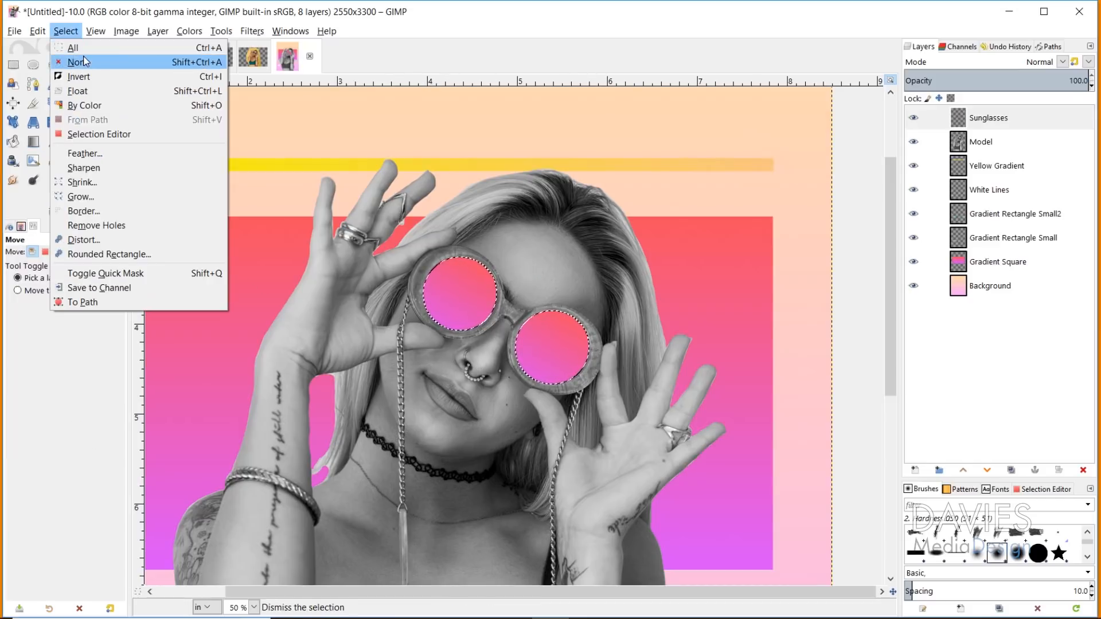
click(74, 60)
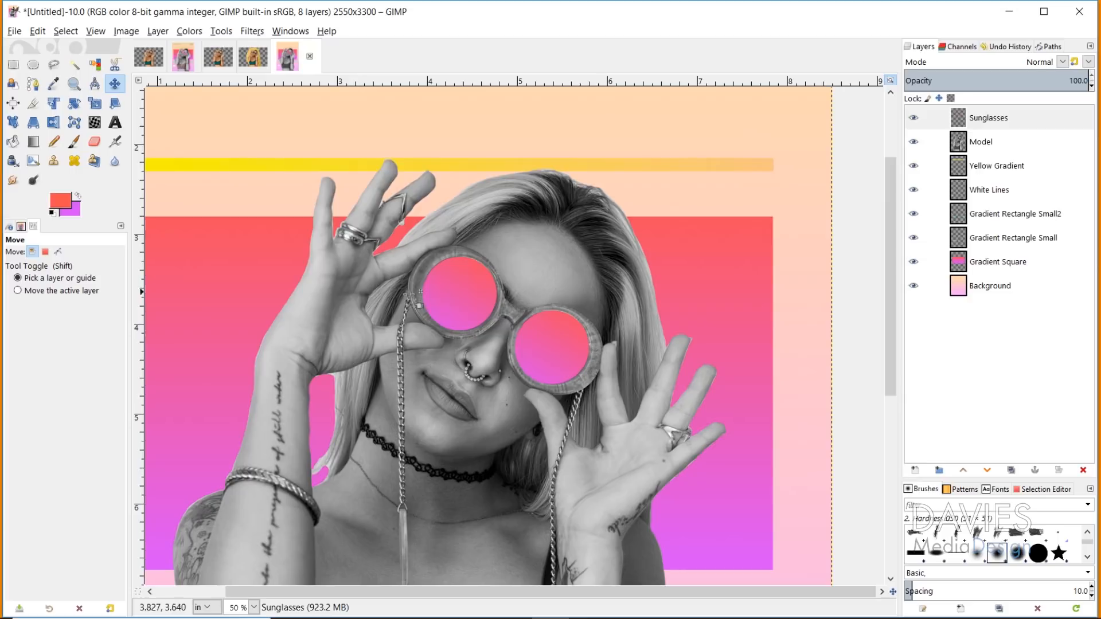
Step: Set the Sunglasses layer's blend mode to Screen
click(982, 119)
click(1063, 62)
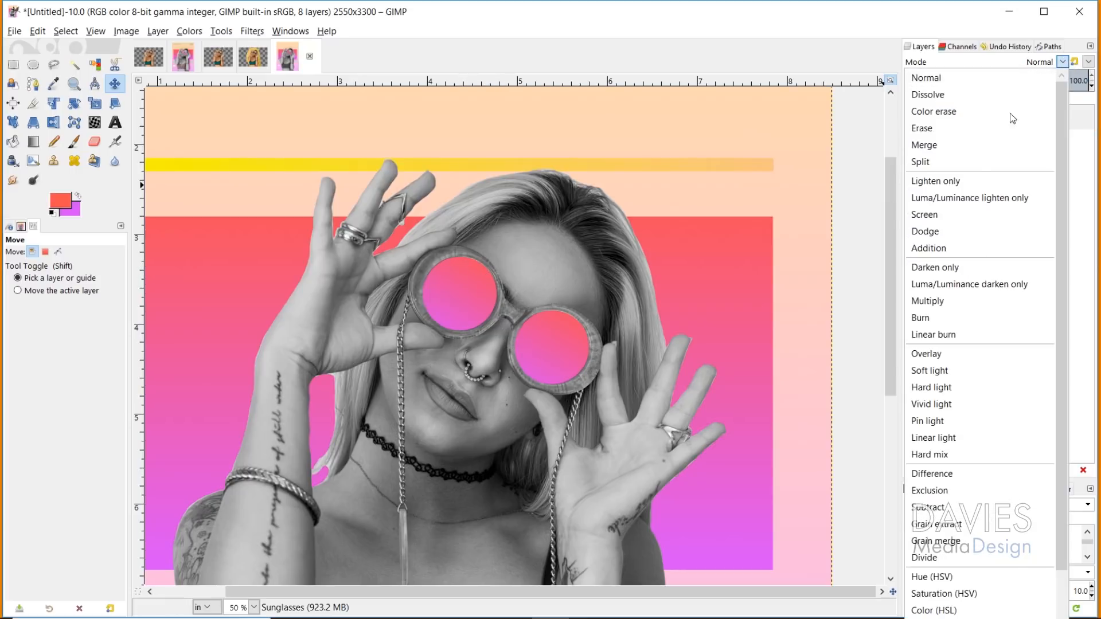
click(953, 220)
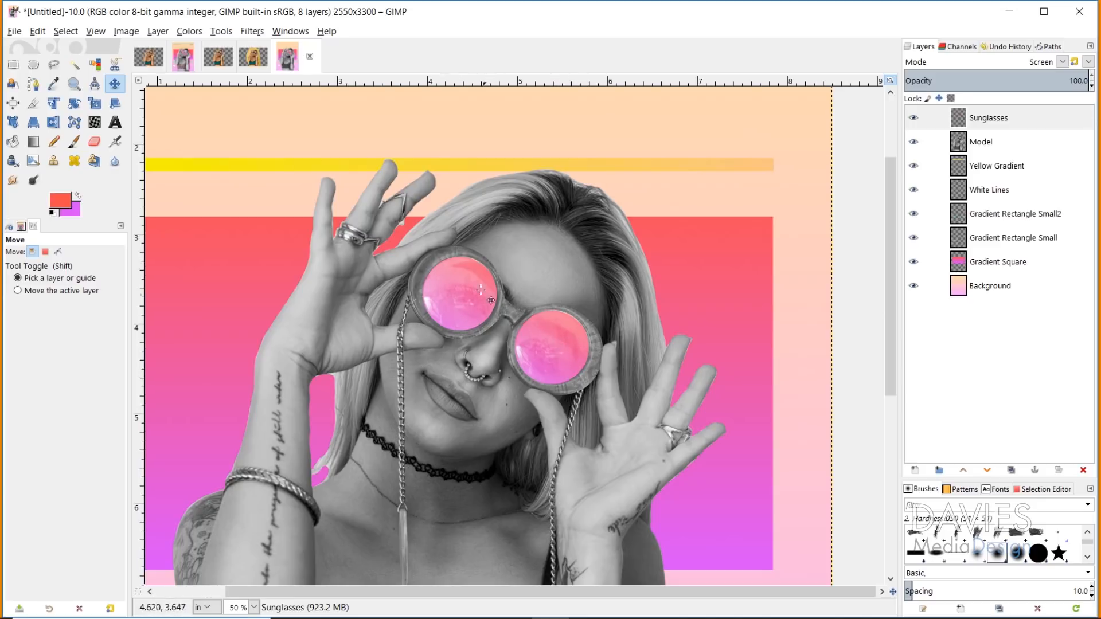
Step: Trace the outline of the model's lace top, including its visible strap, with the Free Select tool in add mode and commit the selection
click(74, 84)
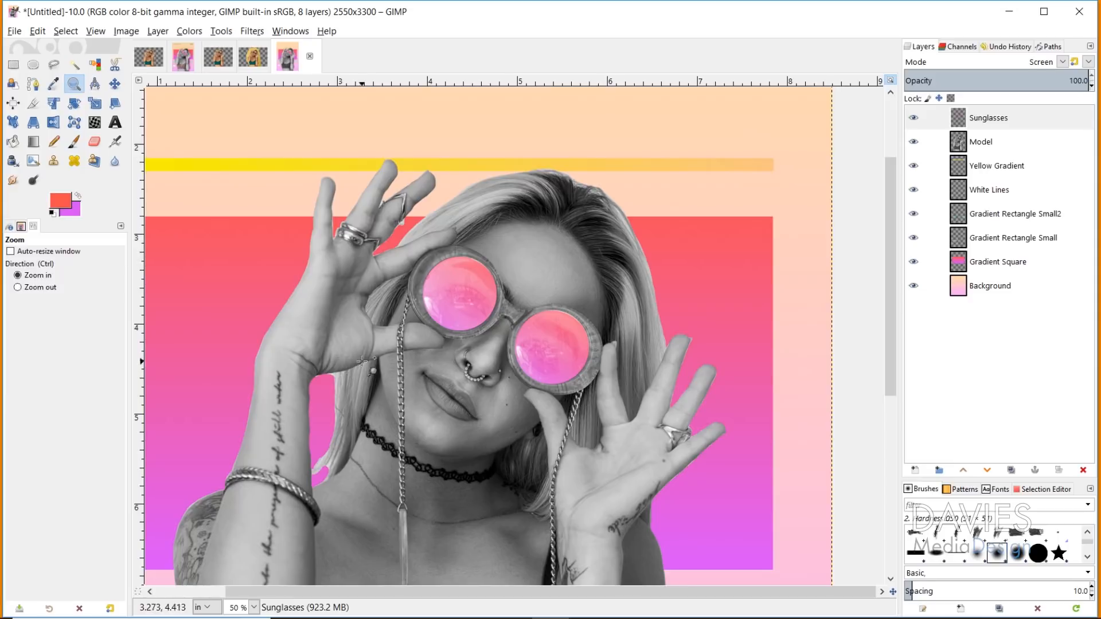
ctrl+click(364, 362)
ctrl+click(423, 421)
scroll(416, 439, down, 2)
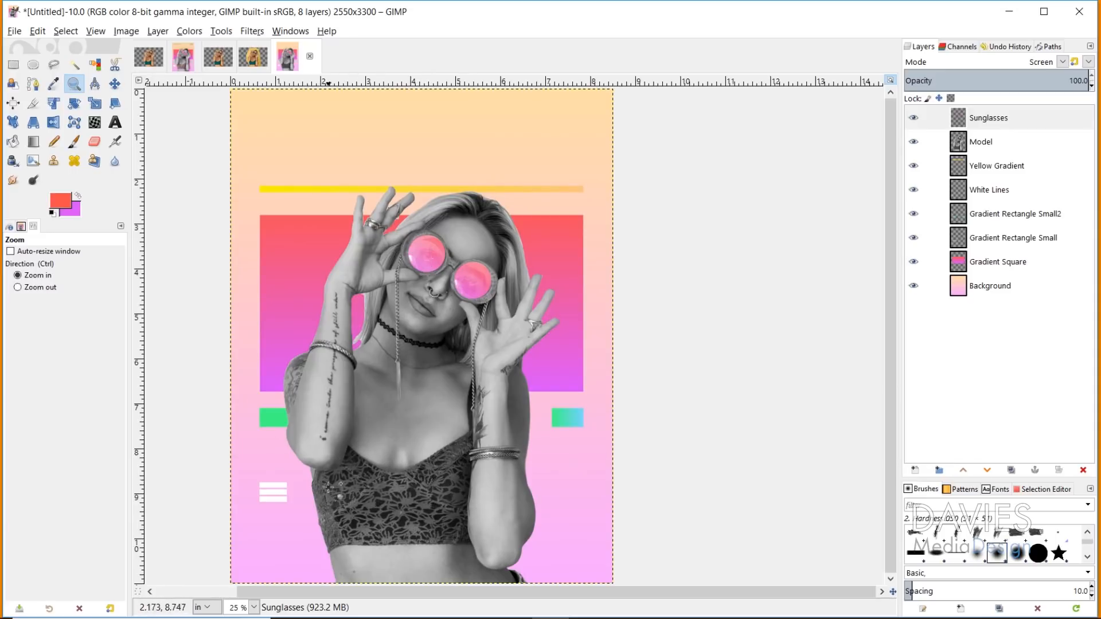
click(328, 517)
click(270, 507)
click(351, 512)
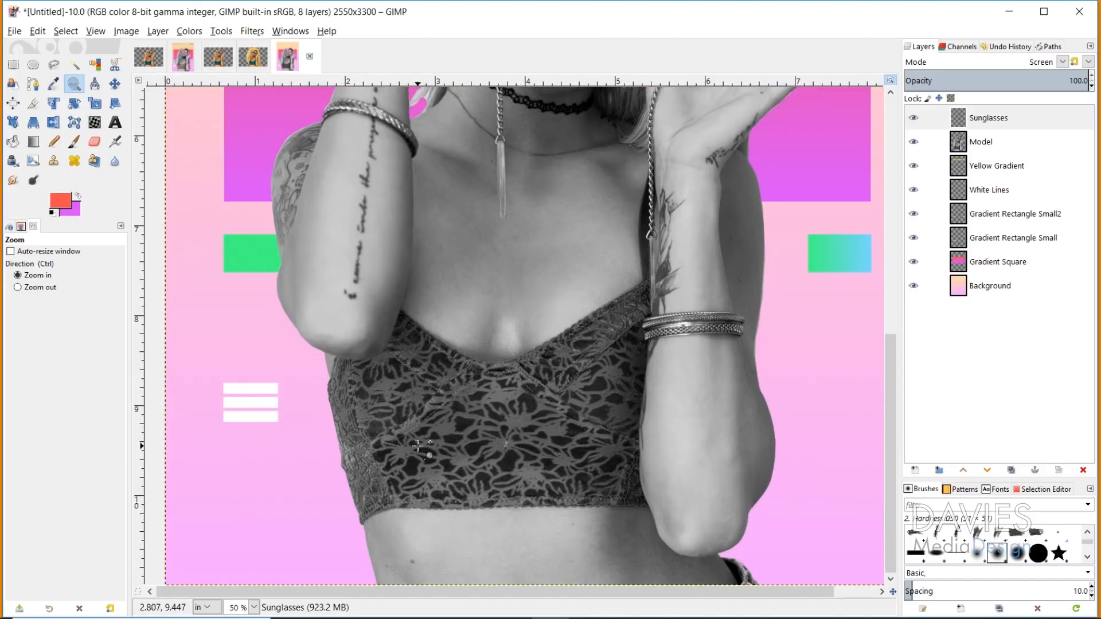
click(418, 446)
scroll(418, 446, up, 3)
scroll(429, 456, down, 3)
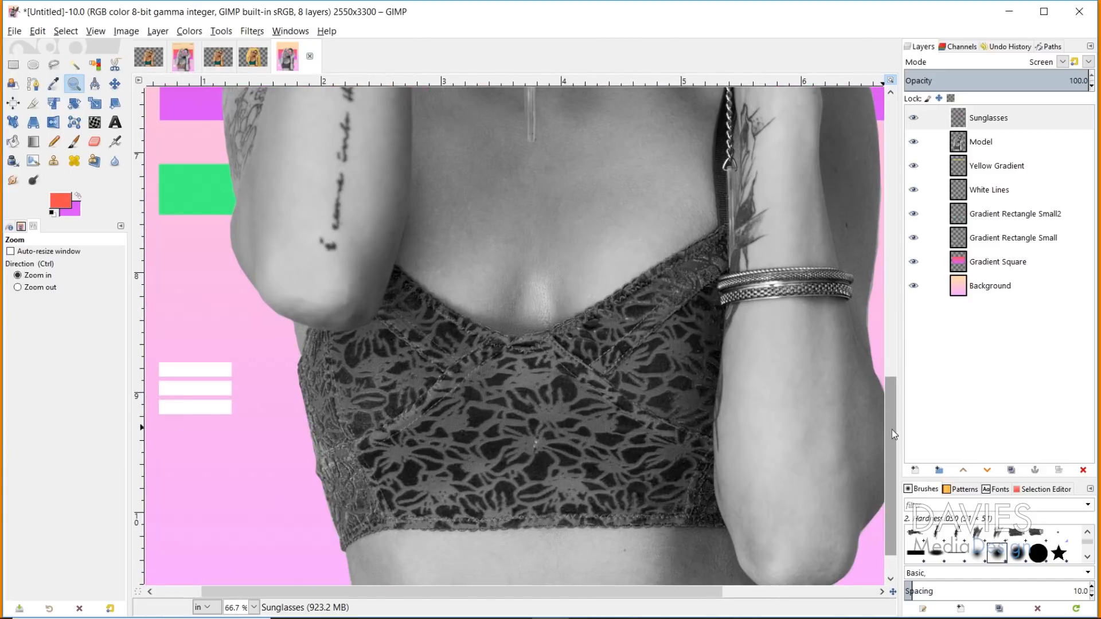
drag(893, 432, 886, 419)
ctrl+click(571, 368)
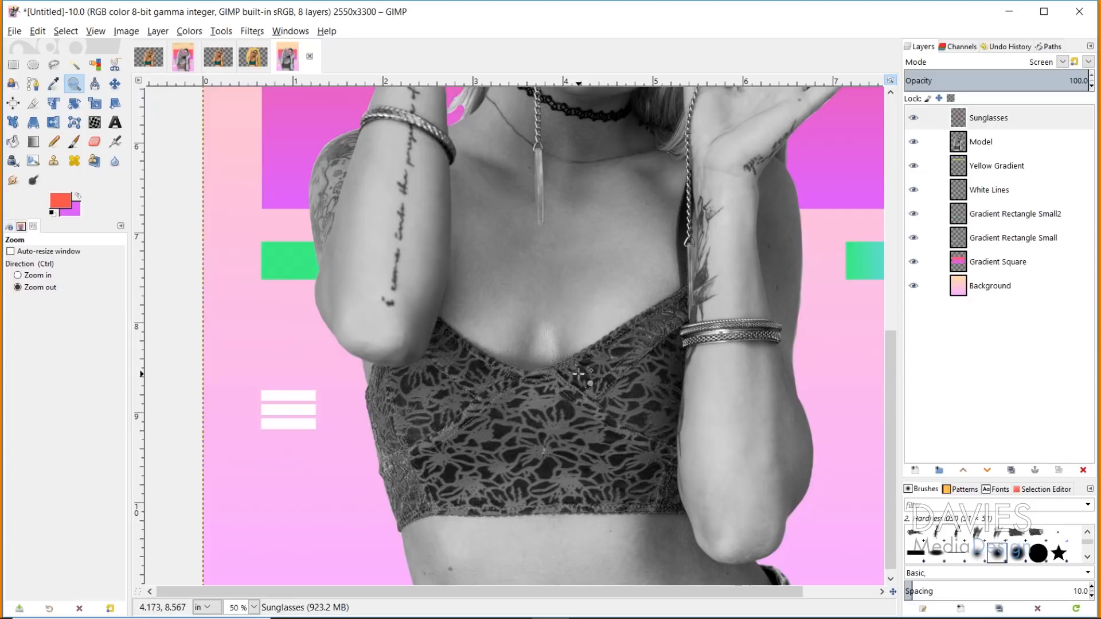
drag(890, 377, 890, 373)
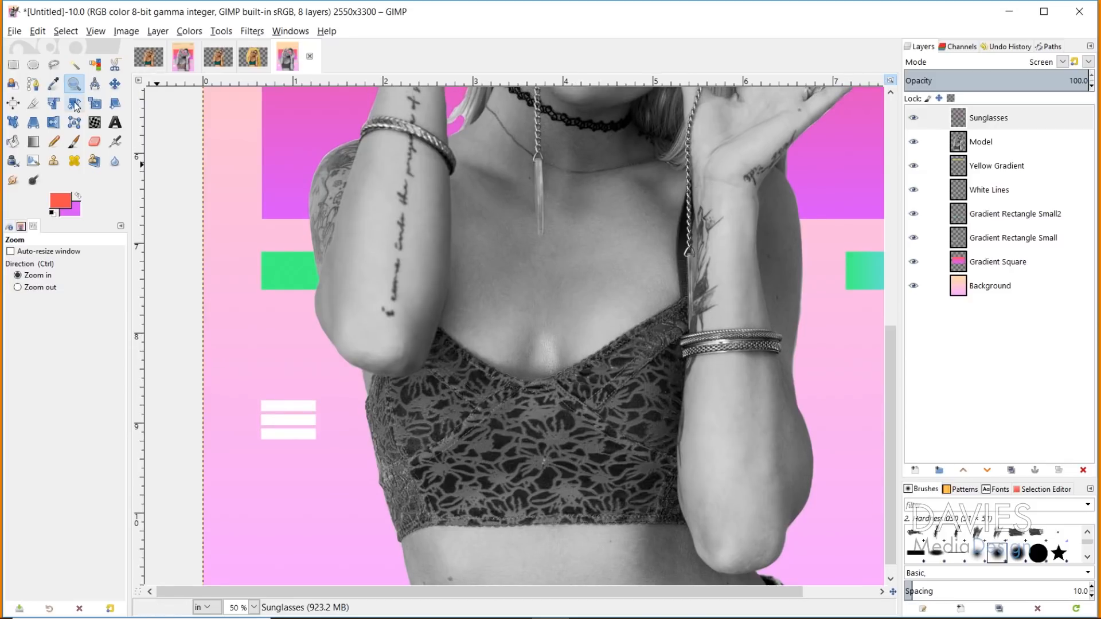
click(54, 64)
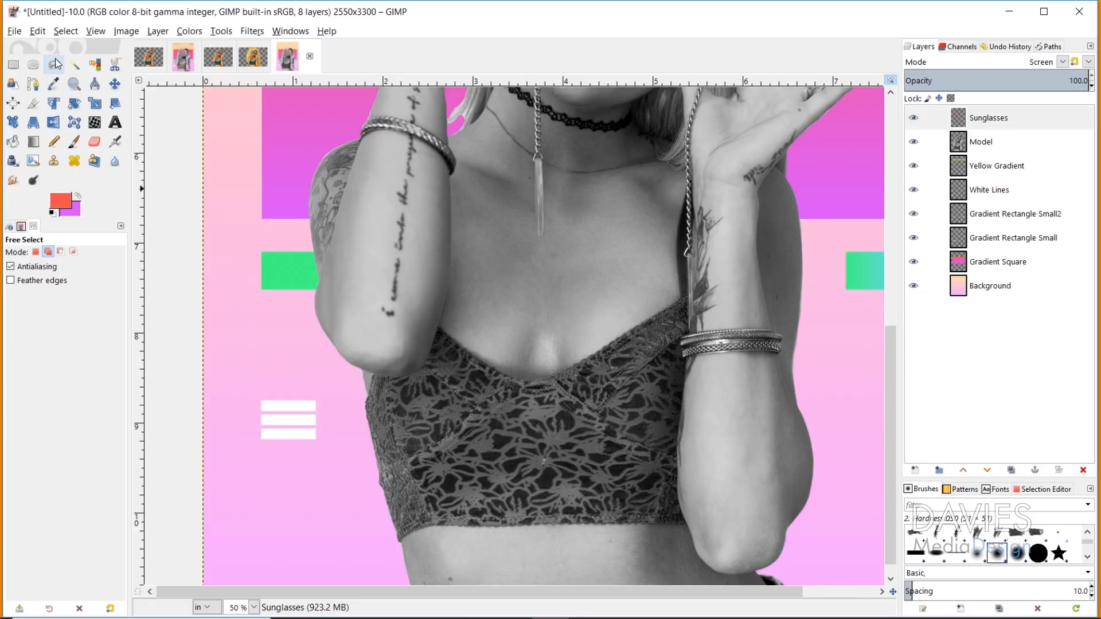
click(47, 252)
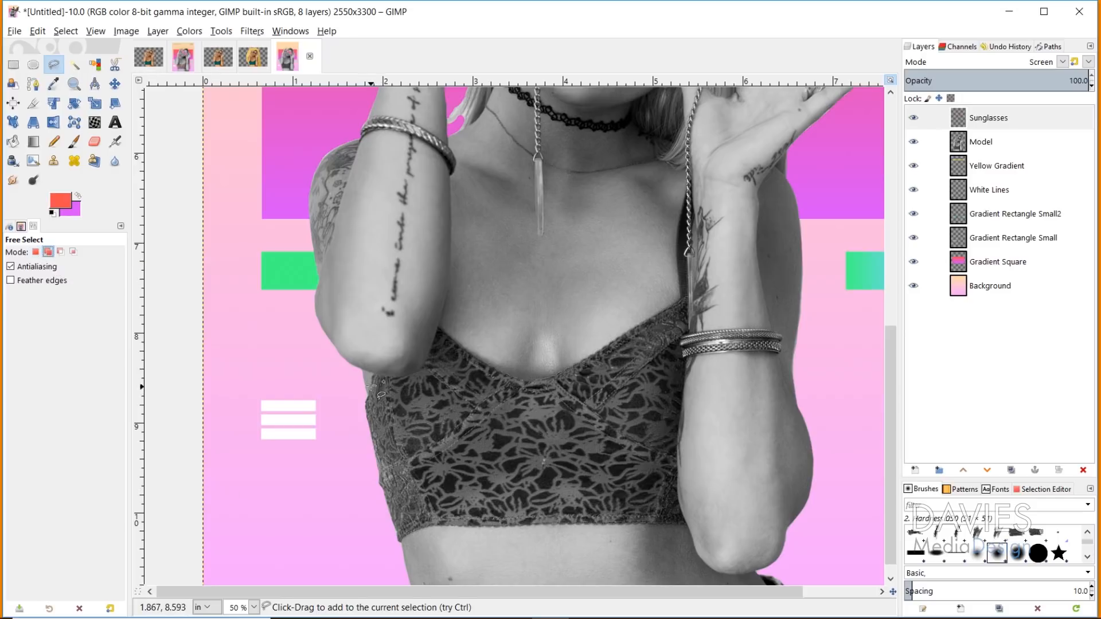
mouse_move(374, 373)
mouse_down()
mouse_move(388, 515)
mouse_move(406, 532)
mouse_move(669, 526)
mouse_move(681, 507)
mouse_move(685, 201)
mouse_move(676, 301)
mouse_move(613, 347)
mouse_move(542, 381)
mouse_move(436, 334)
mouse_move(372, 377)
mouse_up()
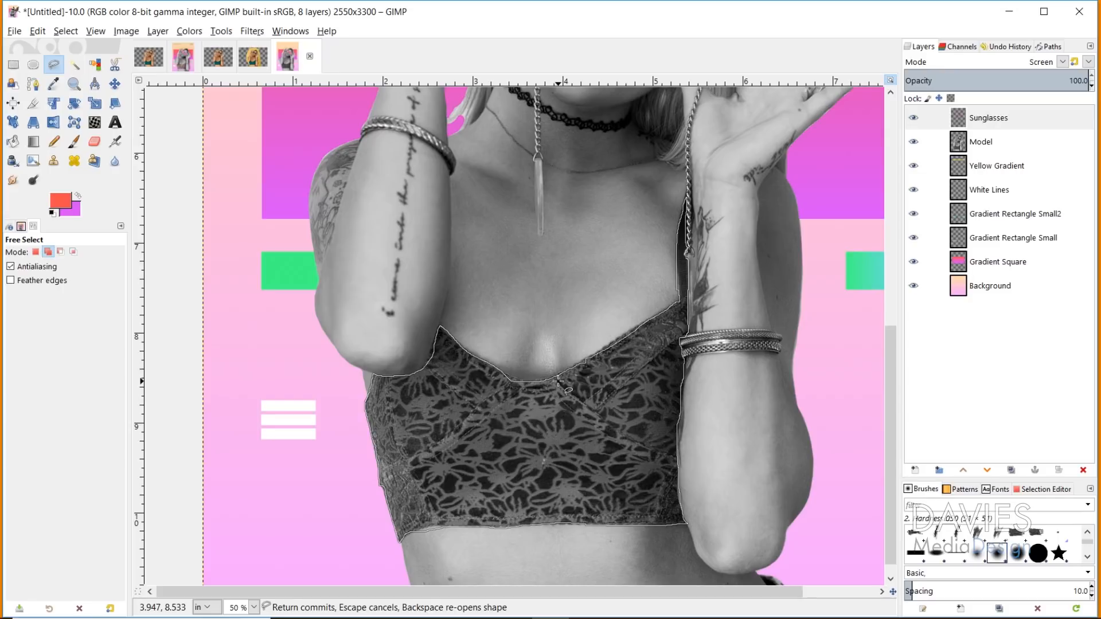
key(Return)
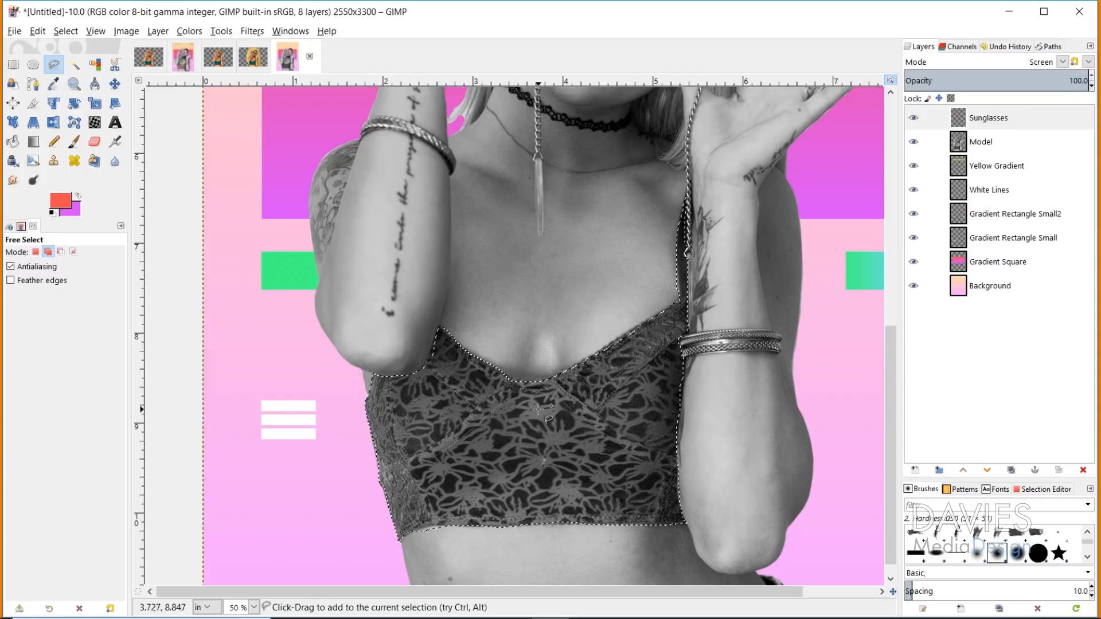
Step: Create a new transparent layer named Shirt Gradient above the Sunglasses layer
click(915, 471)
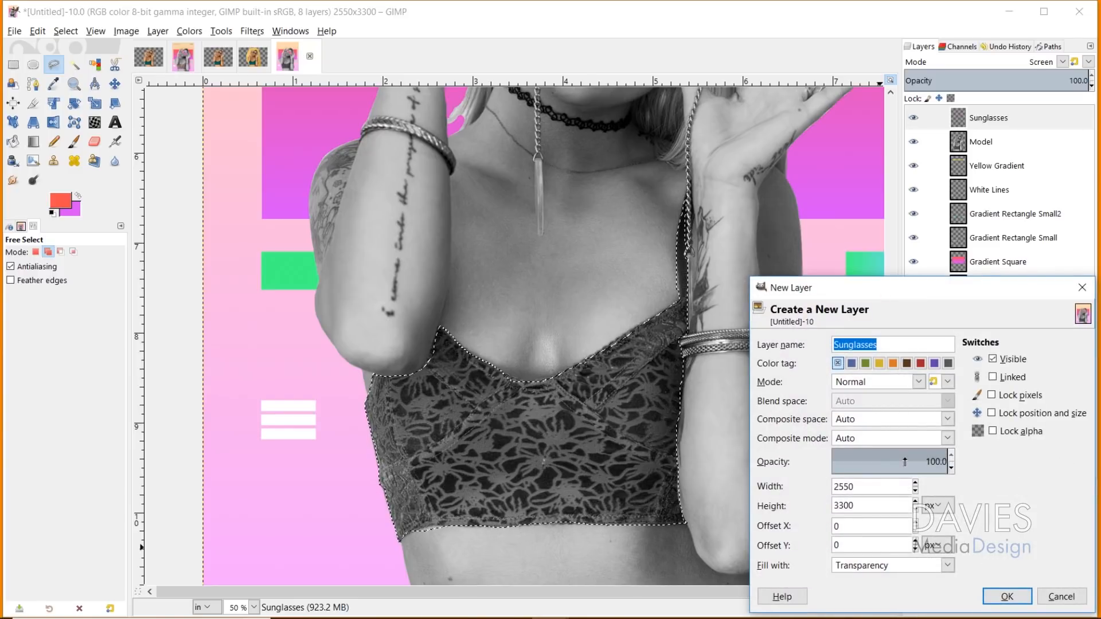
text(Shirt Gradient)
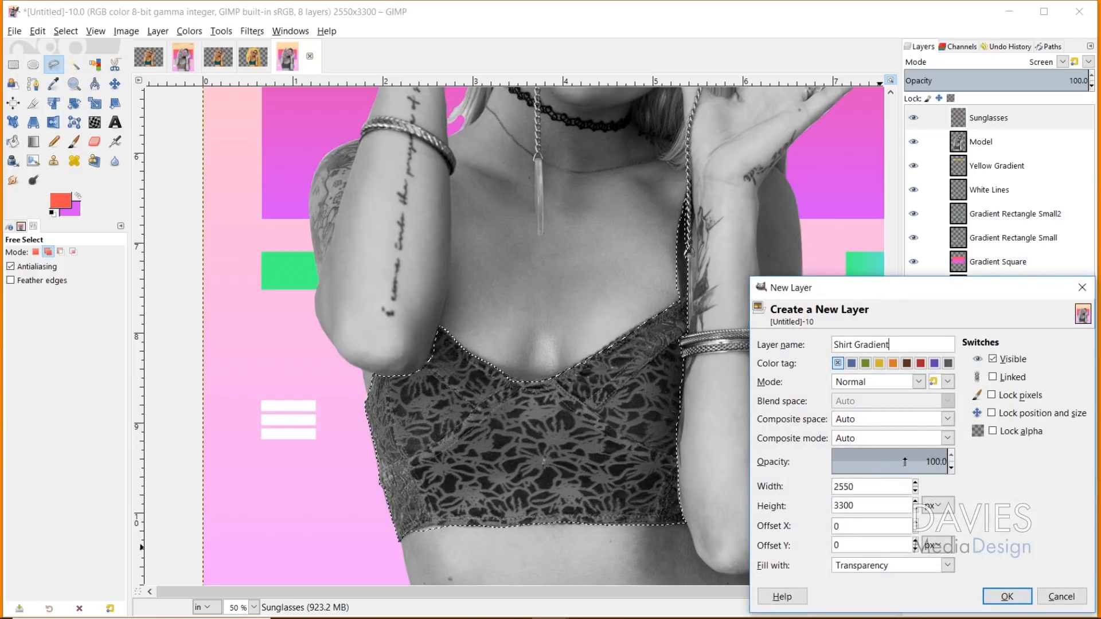
click(1007, 597)
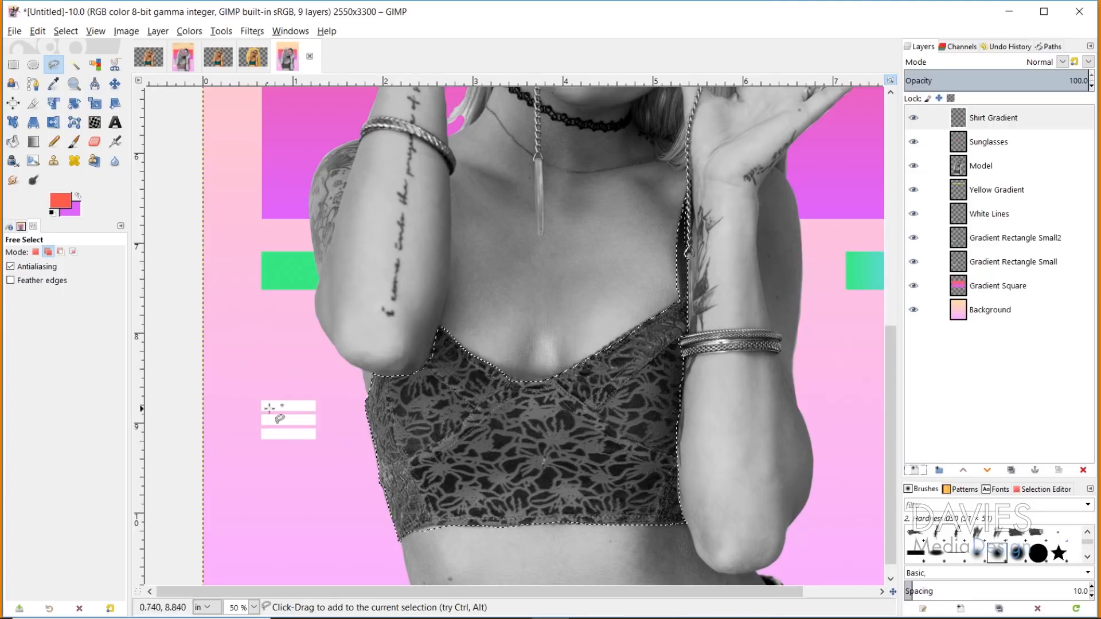
Step: Set the foreground colour to light pink f6a5fe and the background colour to pale orange ffdfa8 from the recently used colours
click(61, 203)
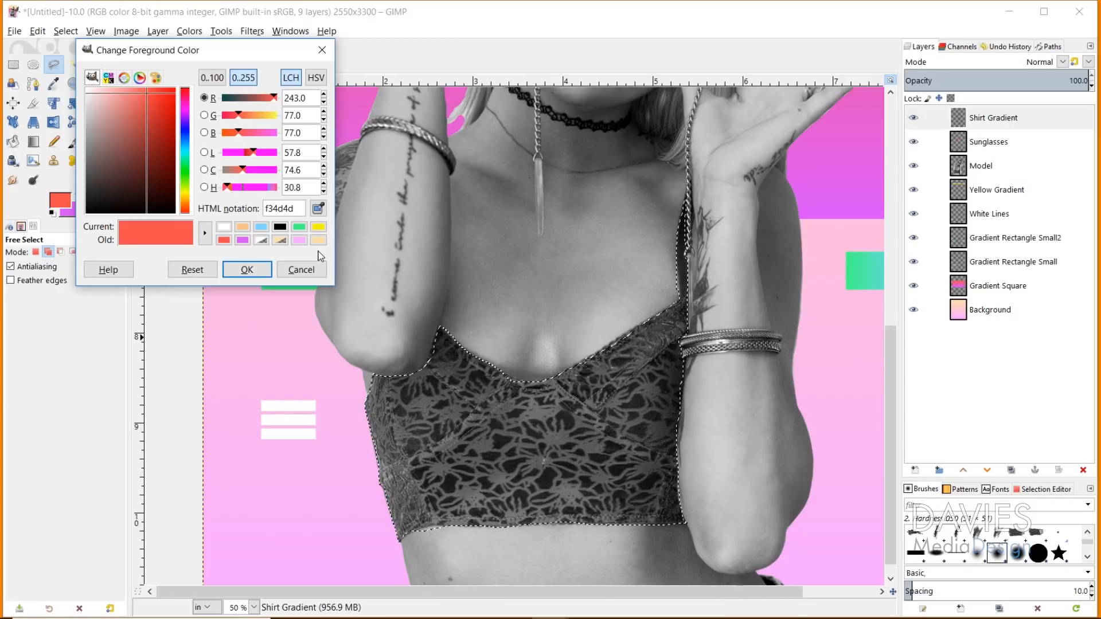
click(298, 242)
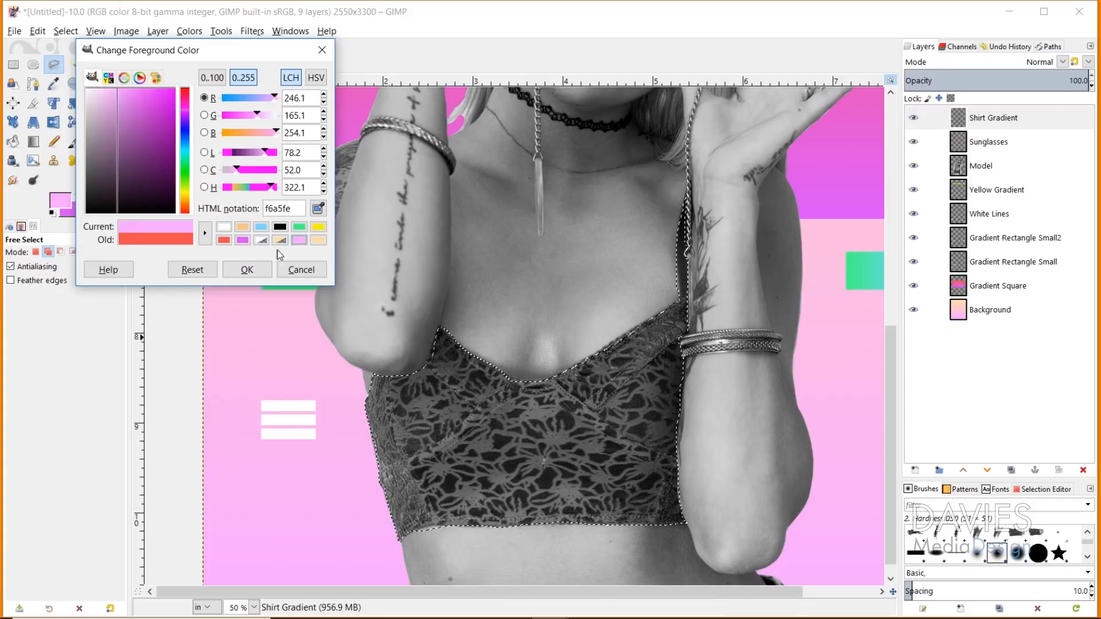
click(254, 270)
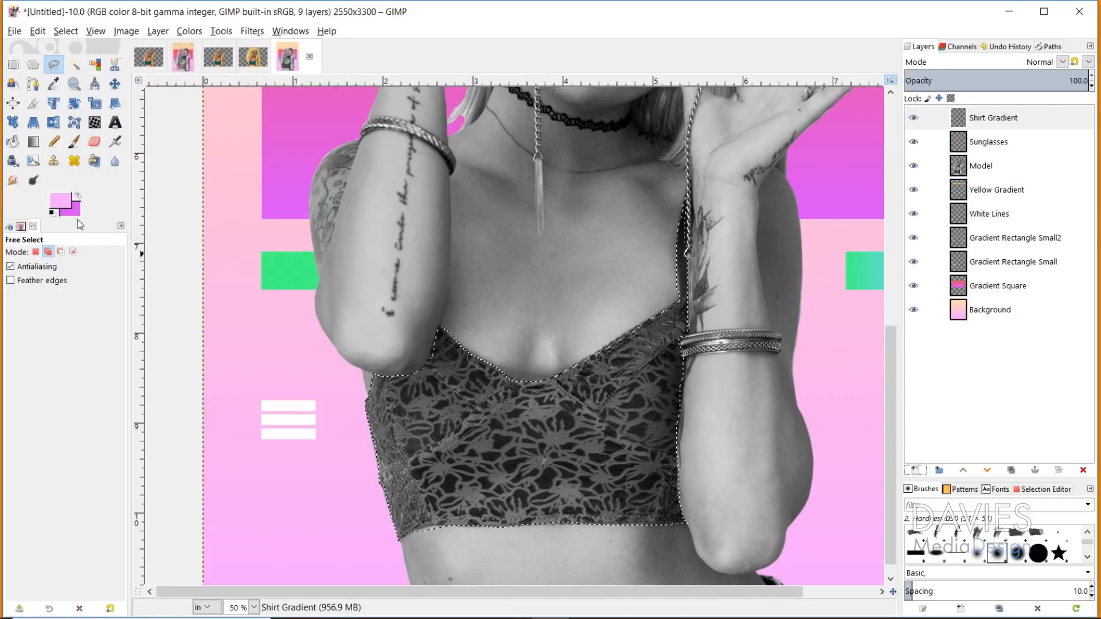
click(66, 214)
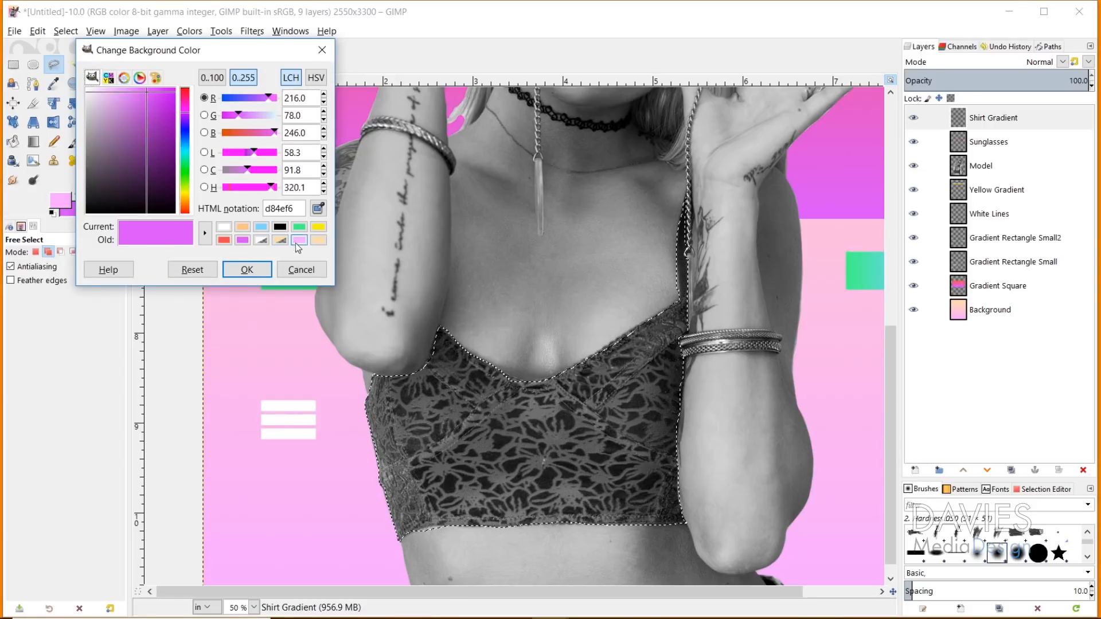
click(280, 239)
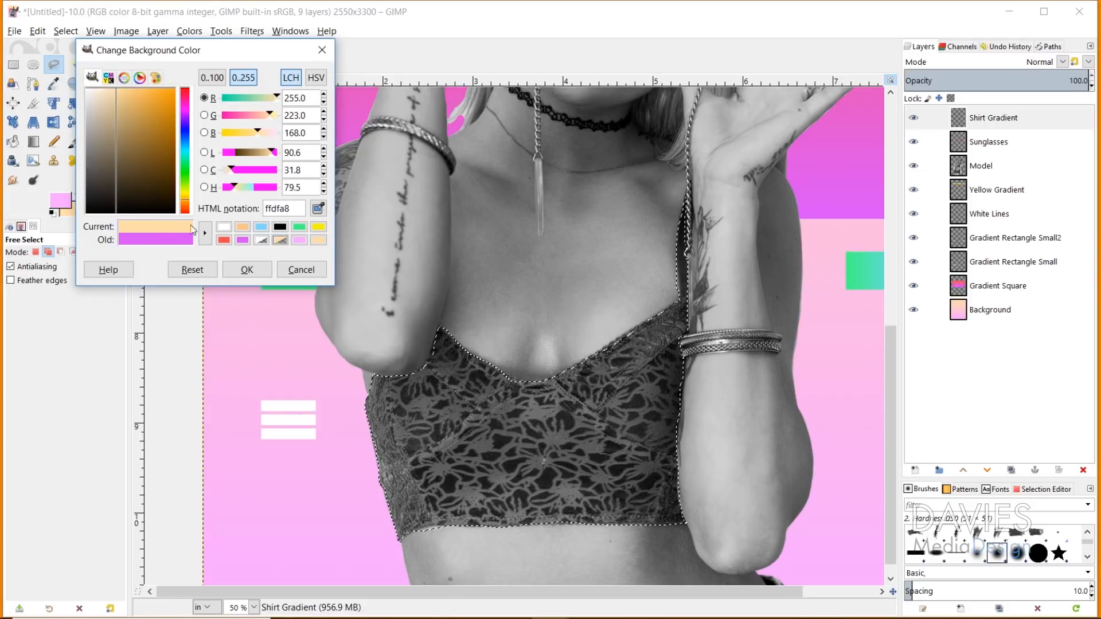
click(247, 270)
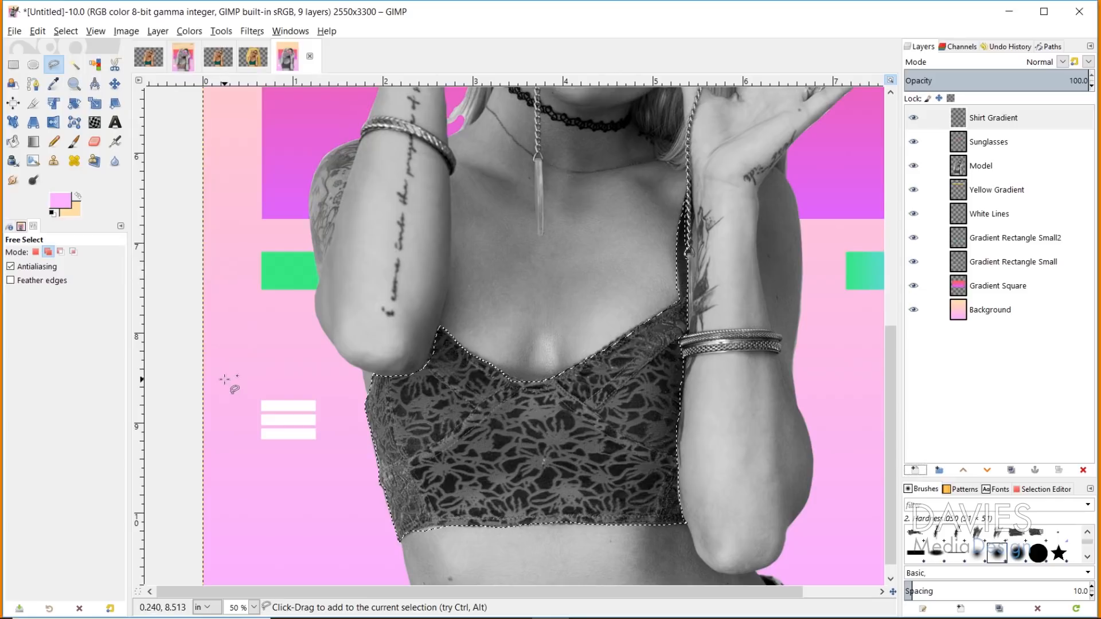
Step: Fill the selected top with a vertical linear FG to BG (RGB) gradient about 1.57 in long, reversed to run from pale orange down to pink
click(33, 142)
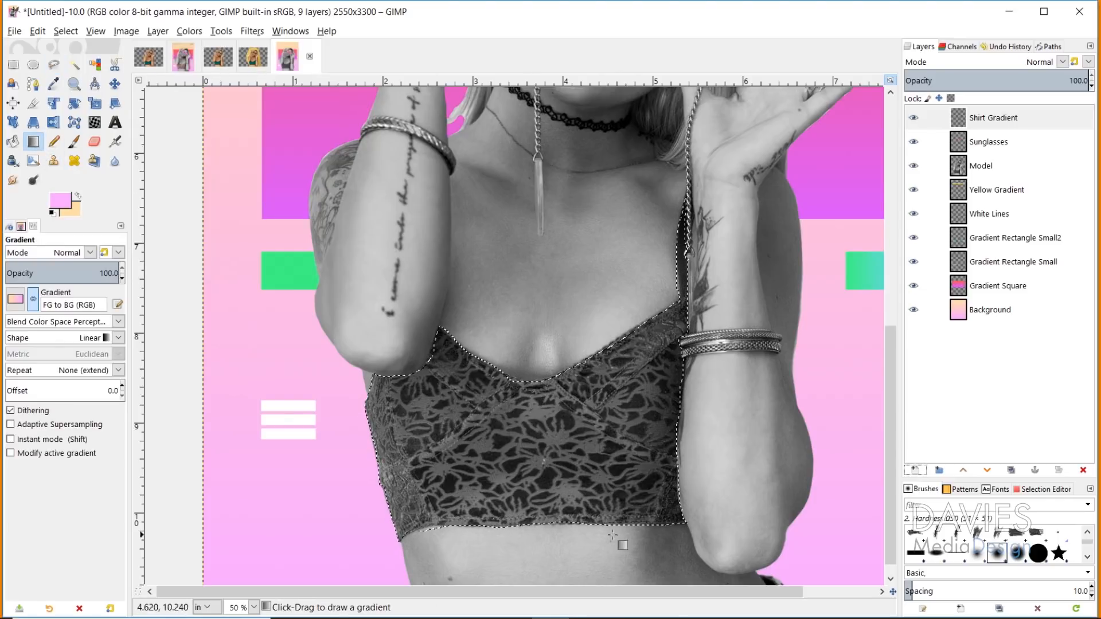
drag(542, 520, 542, 379)
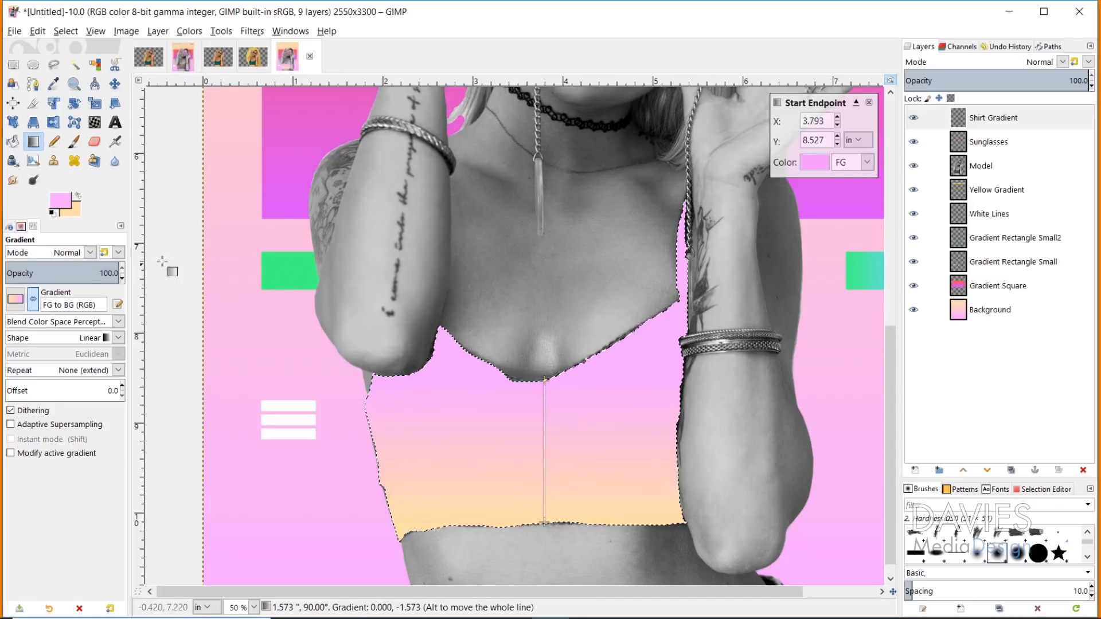
click(34, 301)
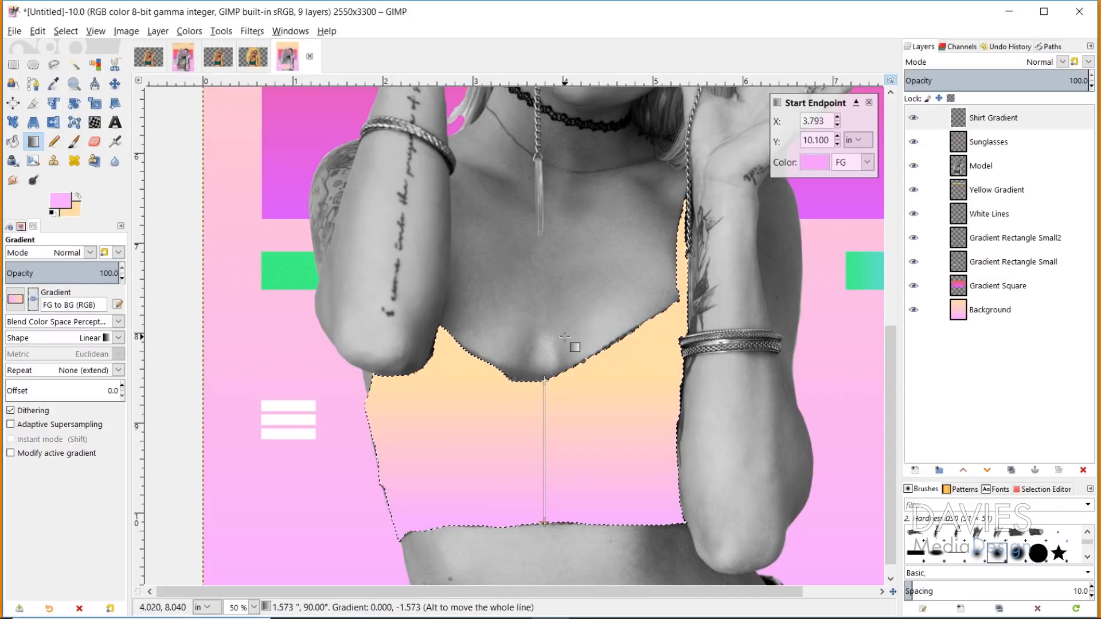
key(m)
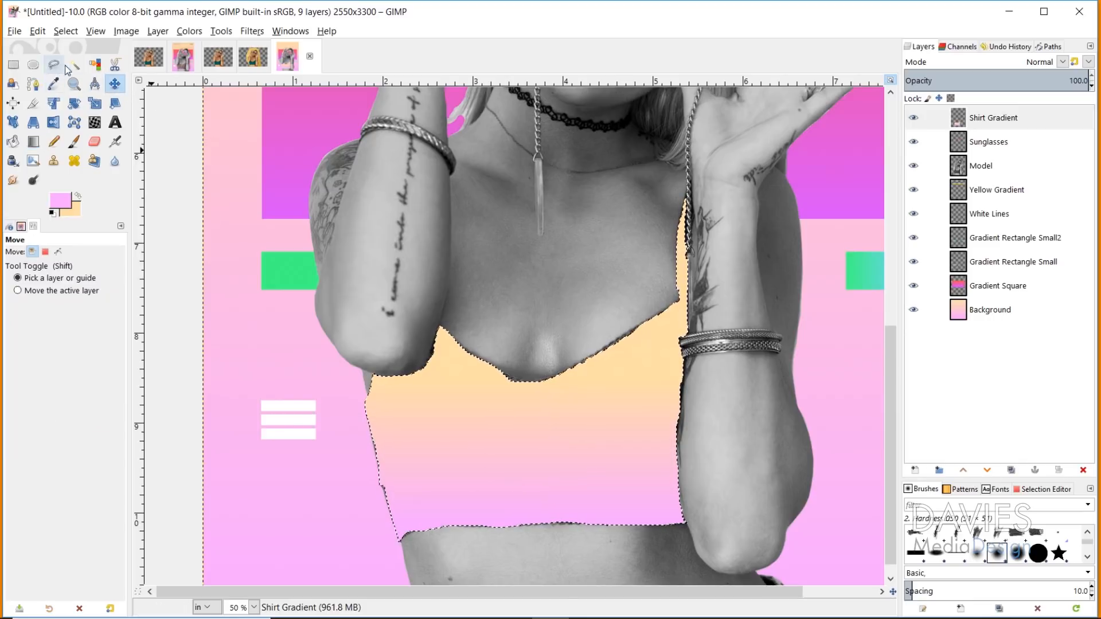
Step: Clear the selection and set the Shirt Gradient layer's blend mode to Overlay
click(73, 83)
ctrl+click(725, 357)
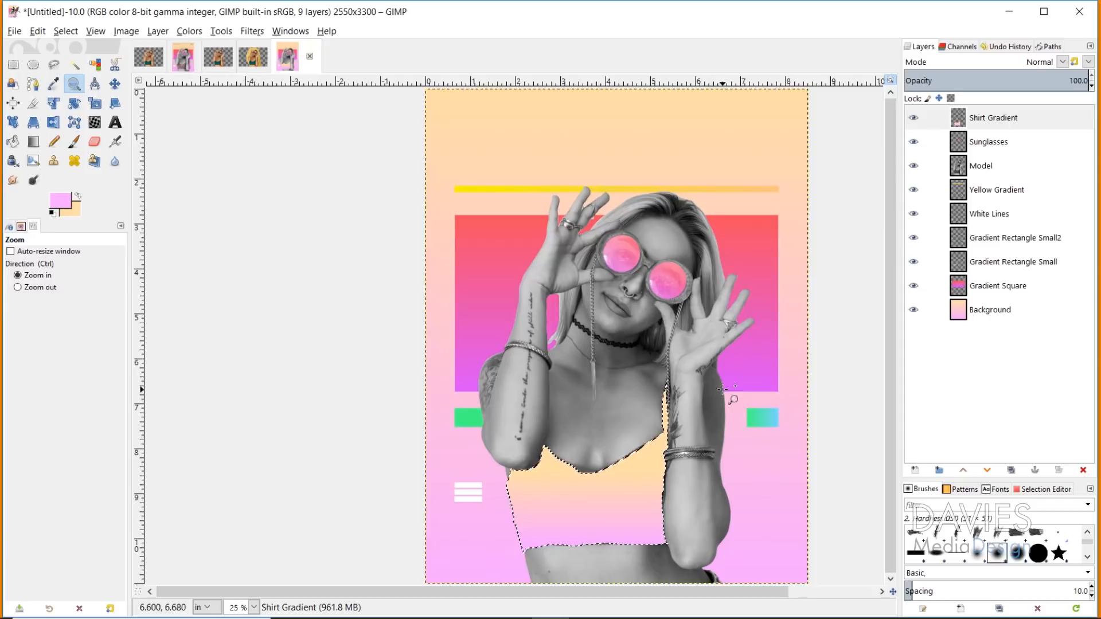
click(87, 55)
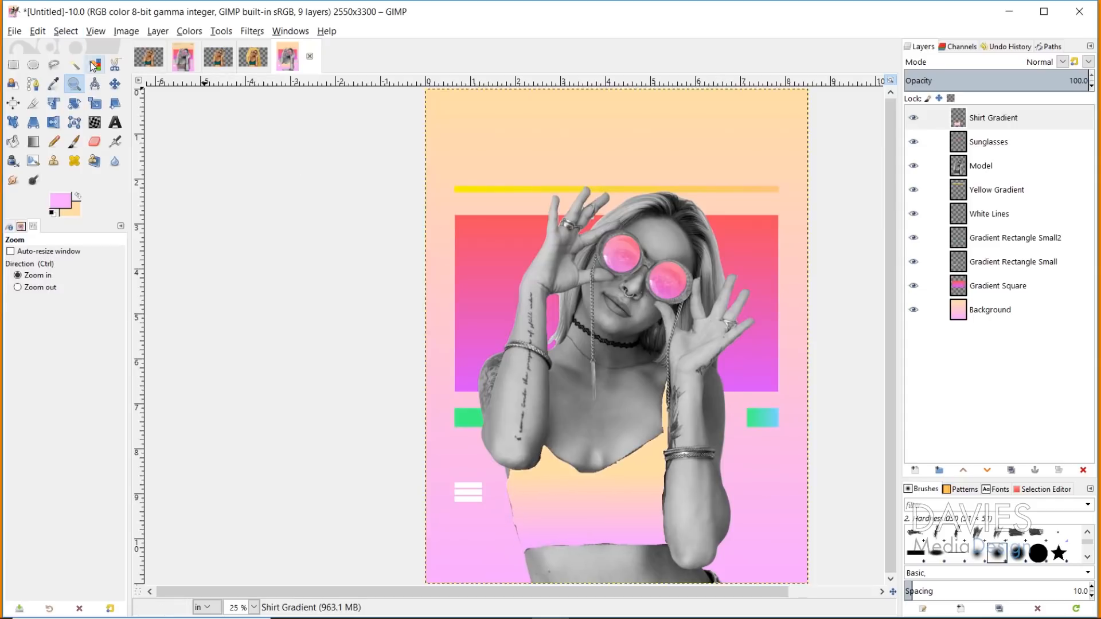
click(965, 122)
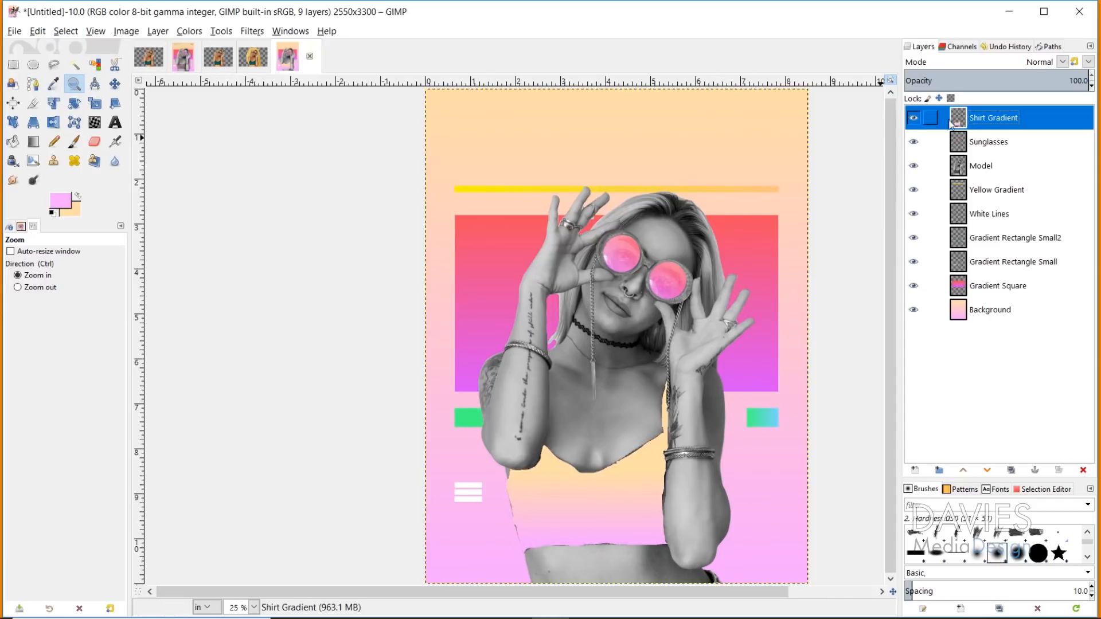
click(1063, 62)
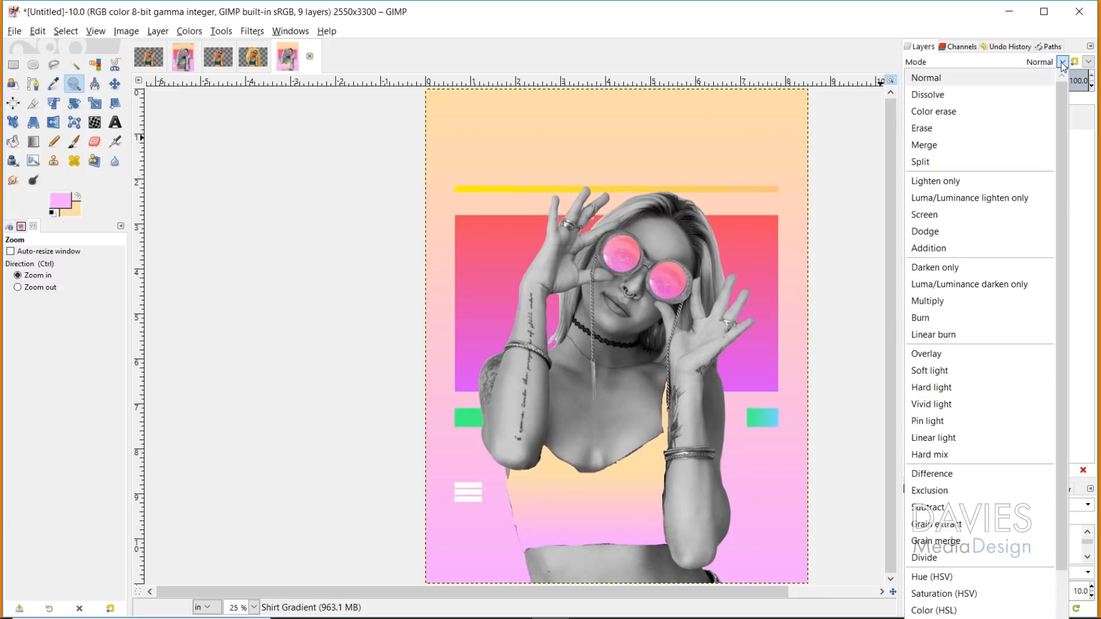
click(939, 362)
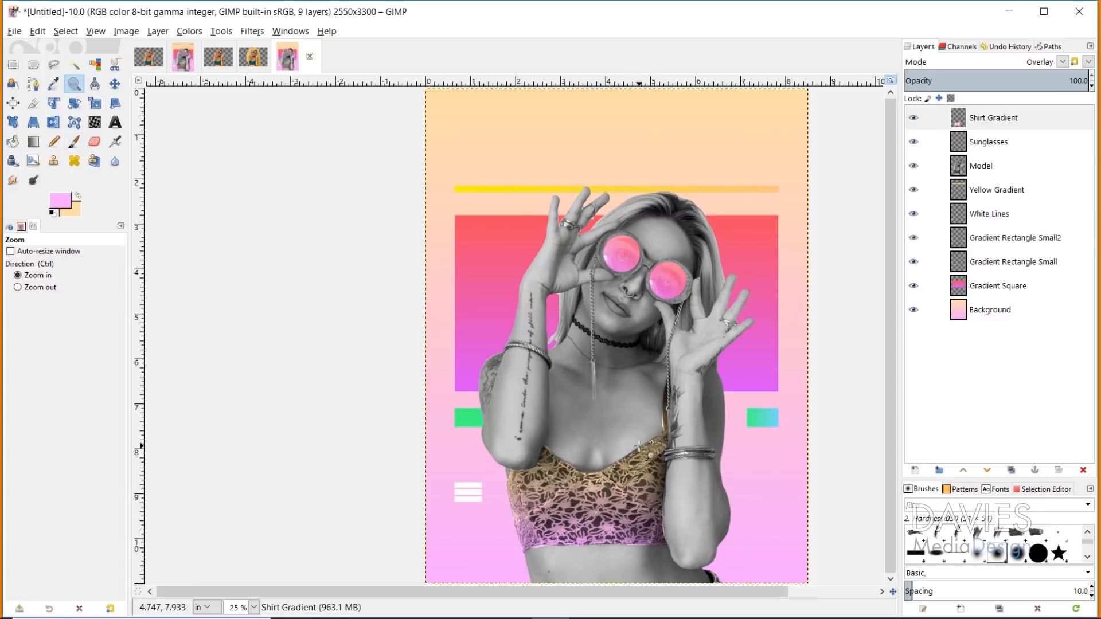
Step: Erase the gradient colour spilling onto the skin along the inner edge of the top's strap
drag(629, 387, 703, 485)
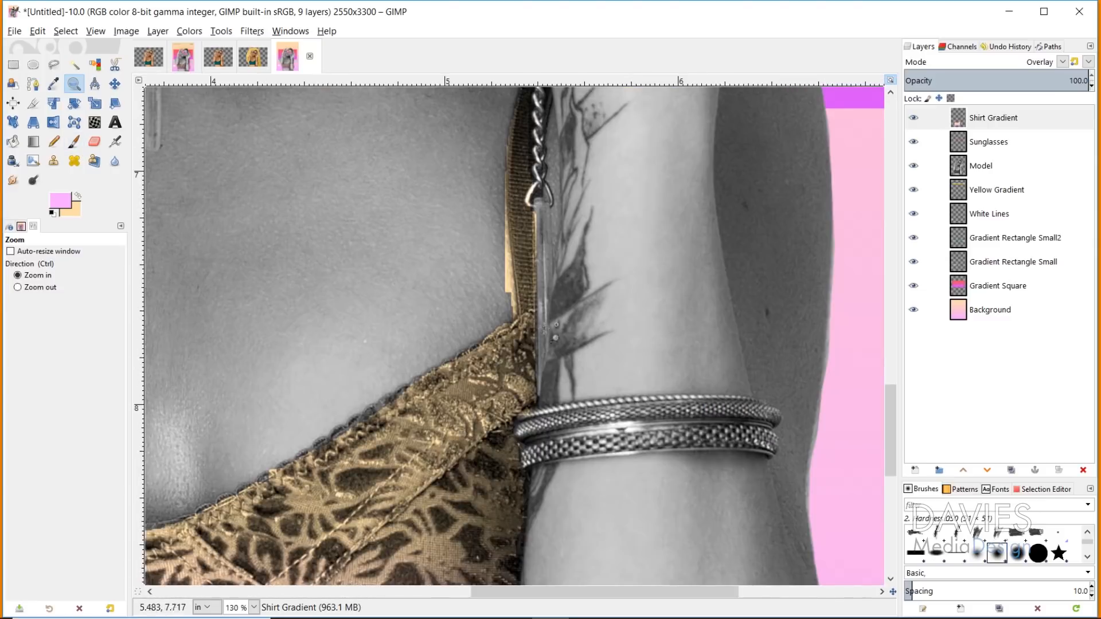
click(524, 287)
click(73, 147)
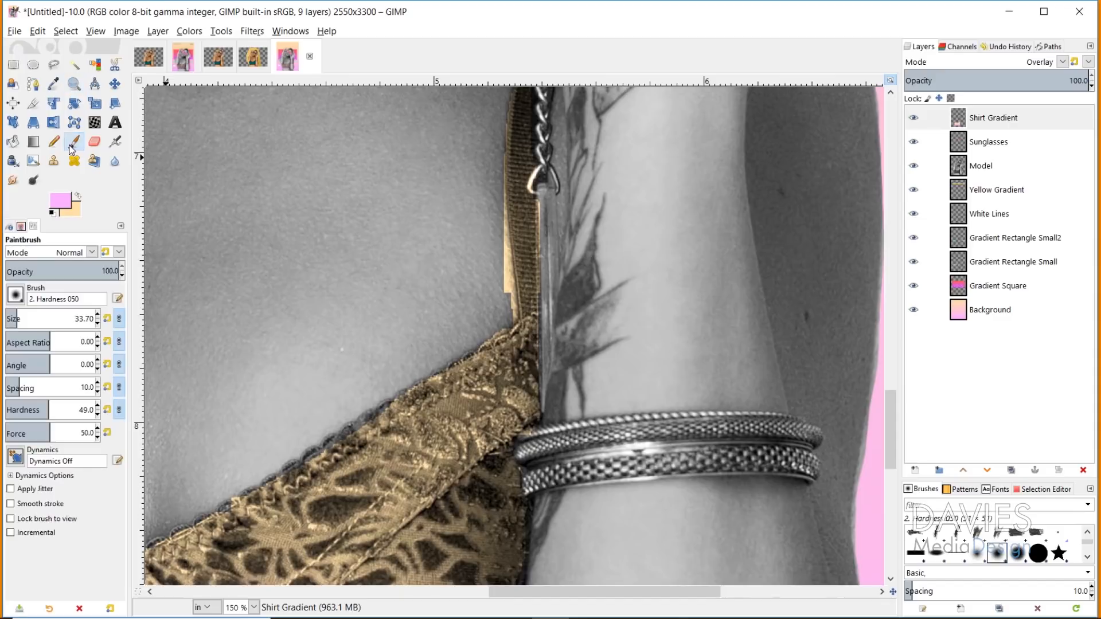
click(94, 141)
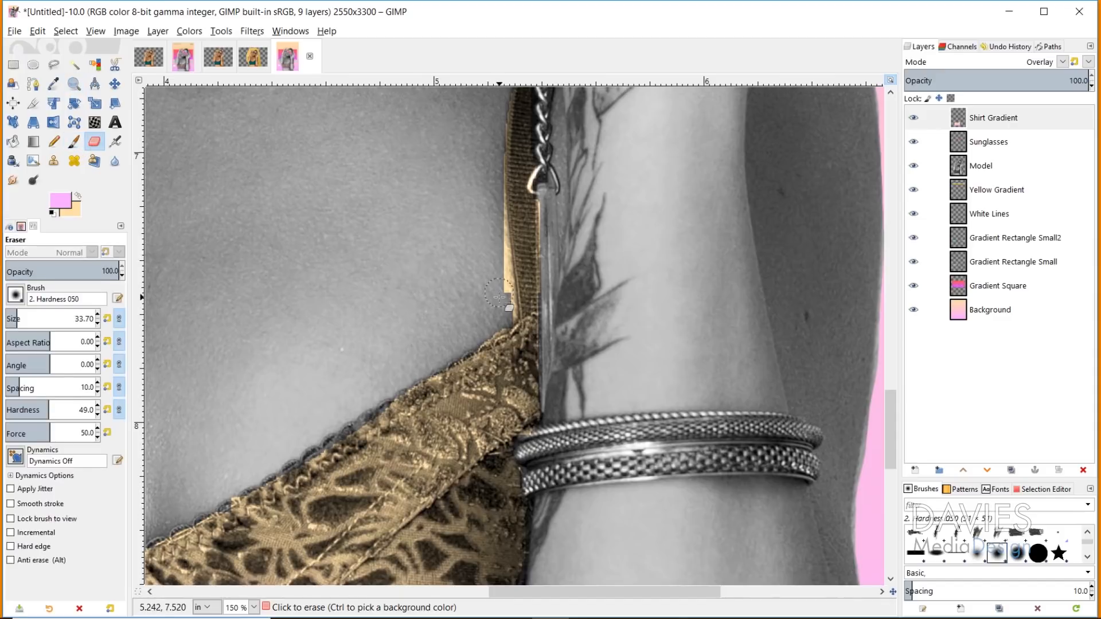
mouse_move(496, 266)
mouse_down()
mouse_move(503, 304)
mouse_move(493, 219)
mouse_move(505, 314)
mouse_move(496, 225)
mouse_move(495, 243)
mouse_up()
mouse_move(498, 300)
mouse_down()
mouse_move(503, 309)
mouse_move(497, 283)
mouse_up()
scroll(480, 253, up, 3)
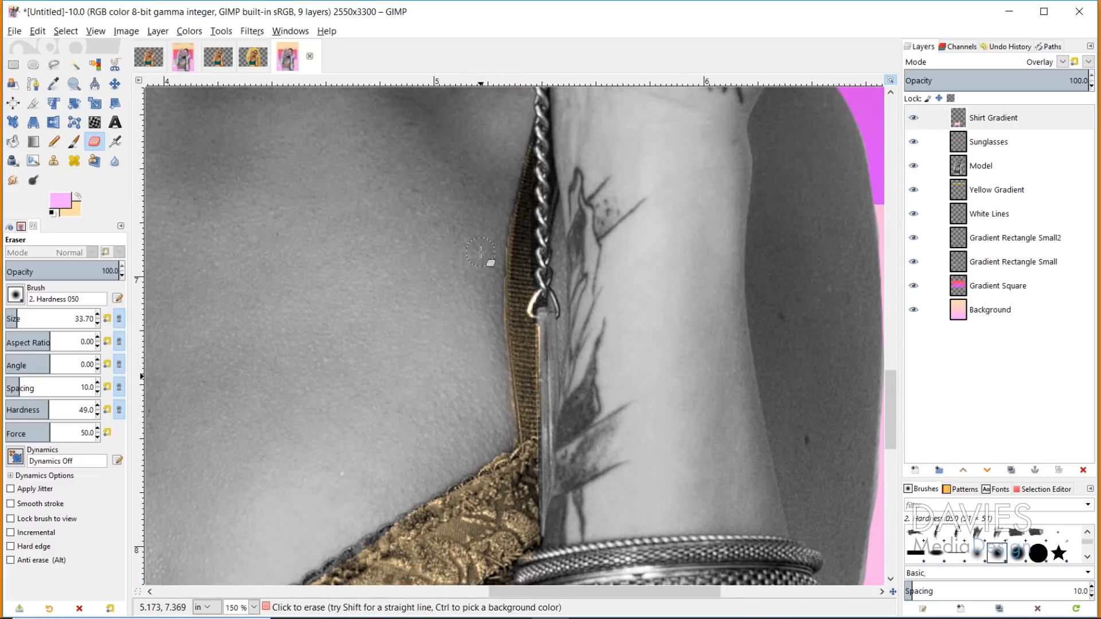
Step: Examine the whole poster with the gradient-coloured top
click(74, 84)
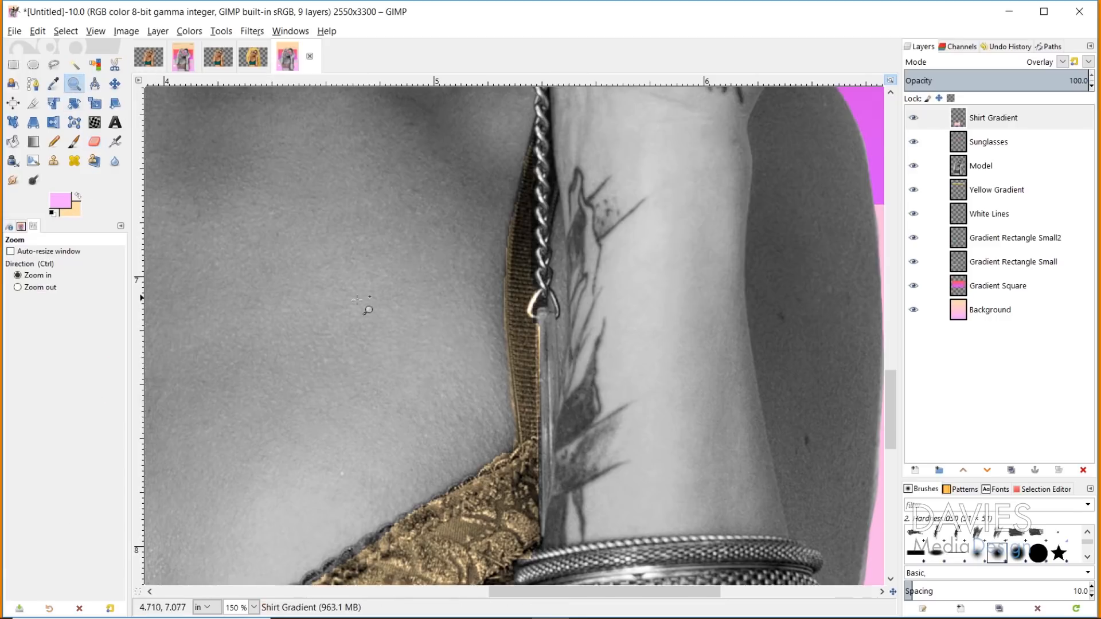
ctrl+click(279, 338)
ctrl+click(247, 332)
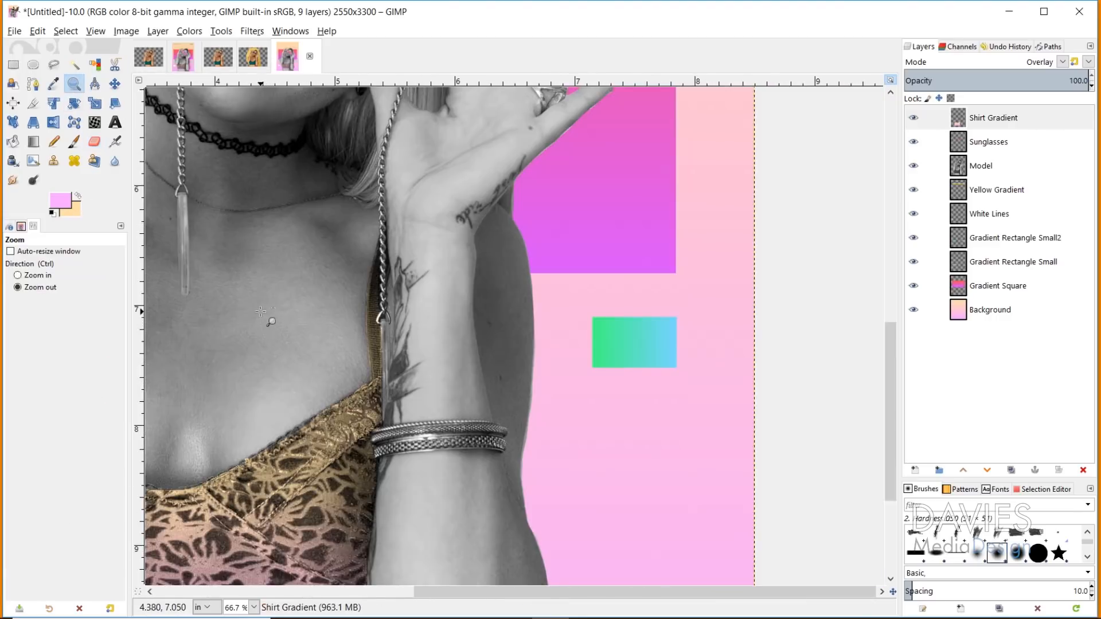
ctrl+click(267, 322)
drag(481, 596, 430, 596)
ctrl+click(349, 347)
ctrl+click(344, 349)
scroll(333, 364, up, 1)
ctrl+click(329, 350)
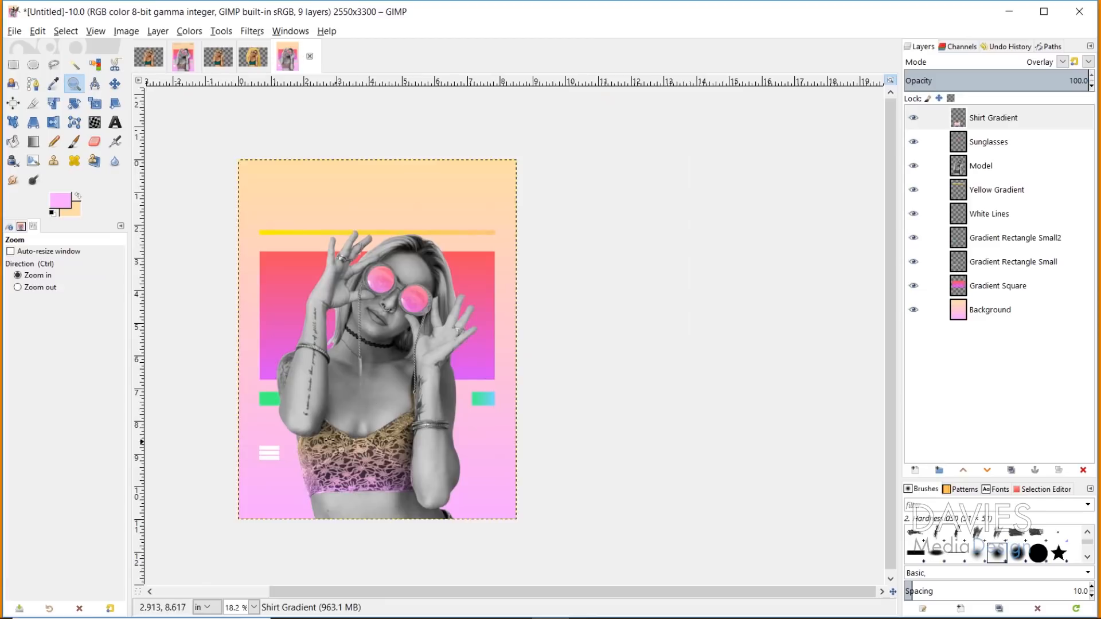
Step: Select the model's silhouette by creating a selection from the Model layer's alpha
drag(545, 593, 465, 594)
click(468, 348)
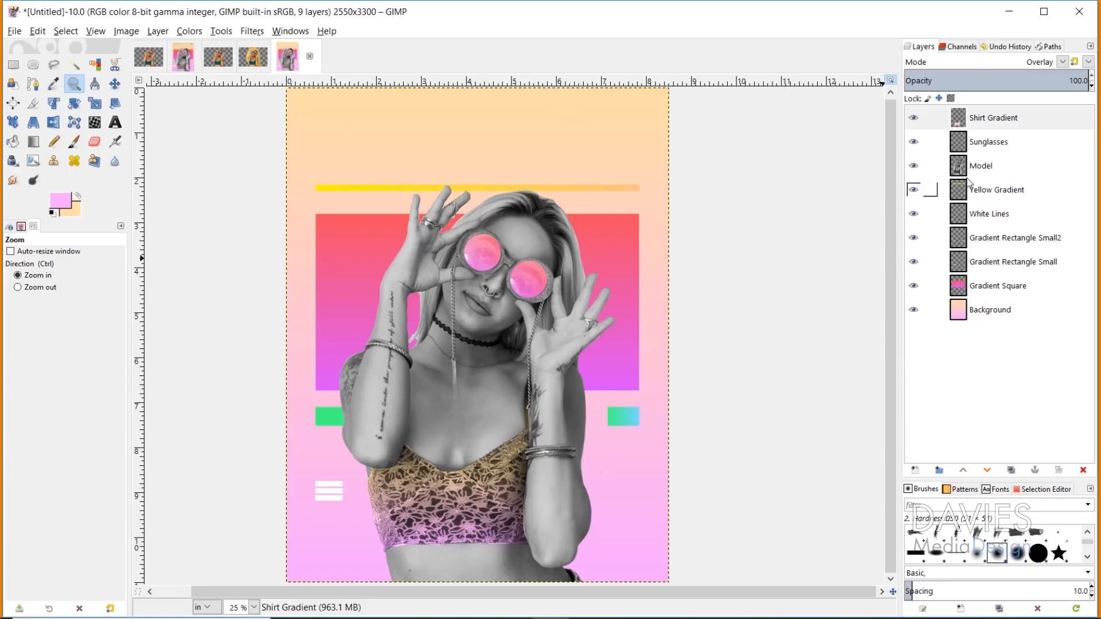
click(971, 169)
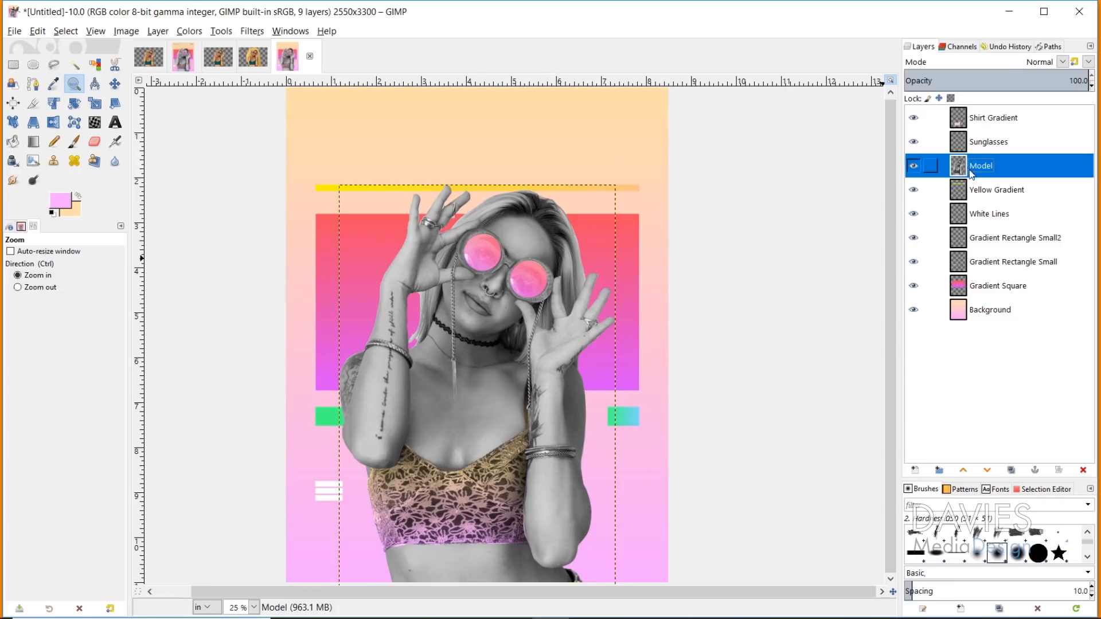
right_click(958, 163)
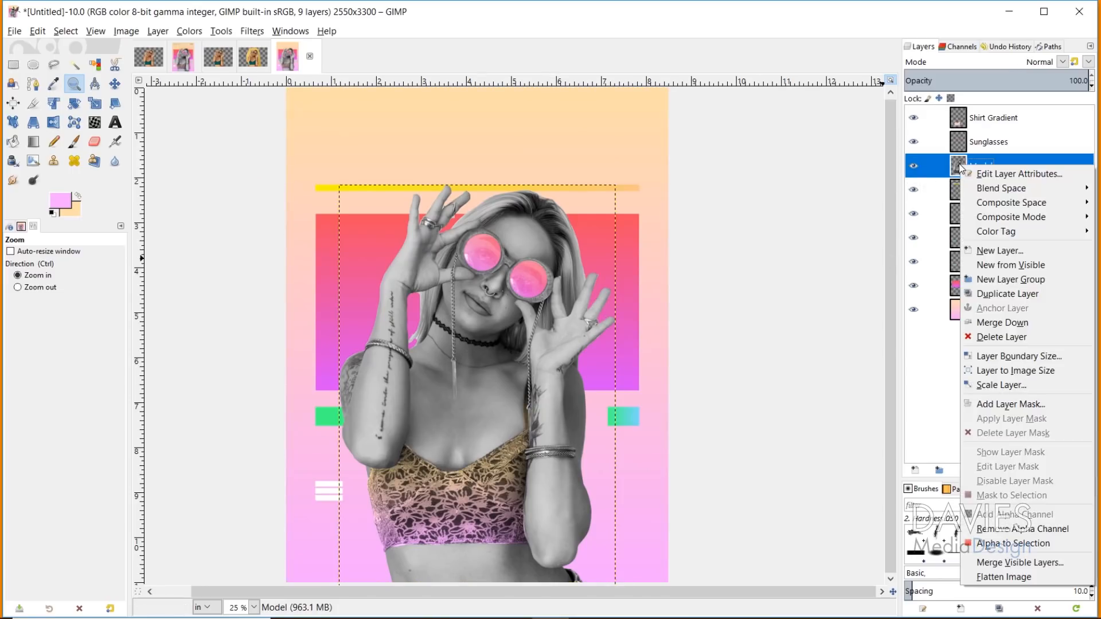
click(1002, 544)
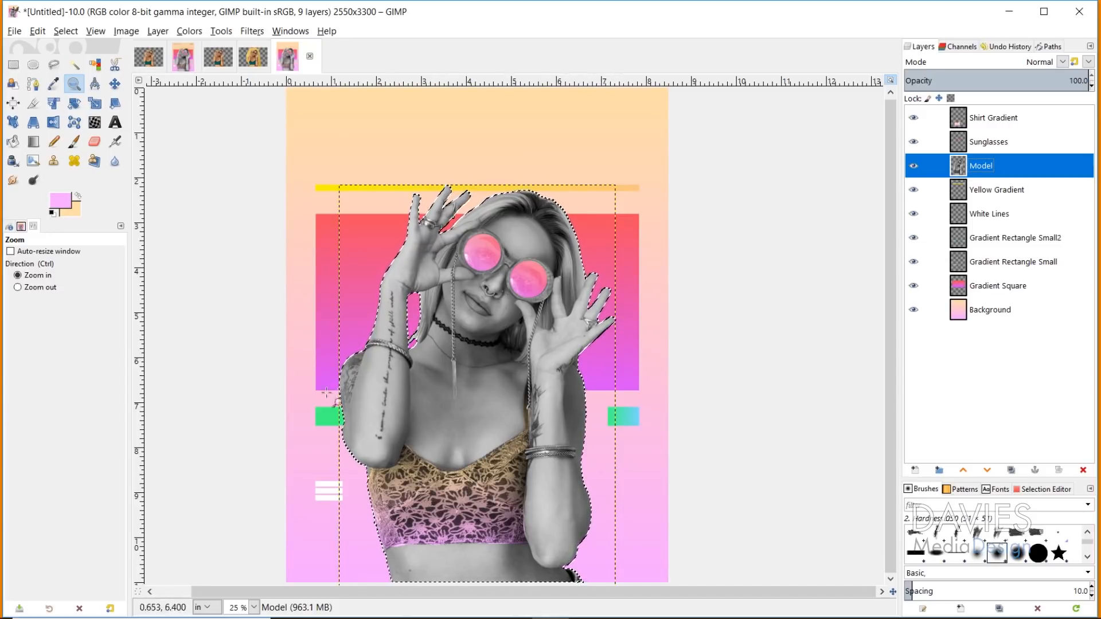
Step: Add a transparent 2550 × 3300 px layer named Shadow directly above the Model layer
click(916, 470)
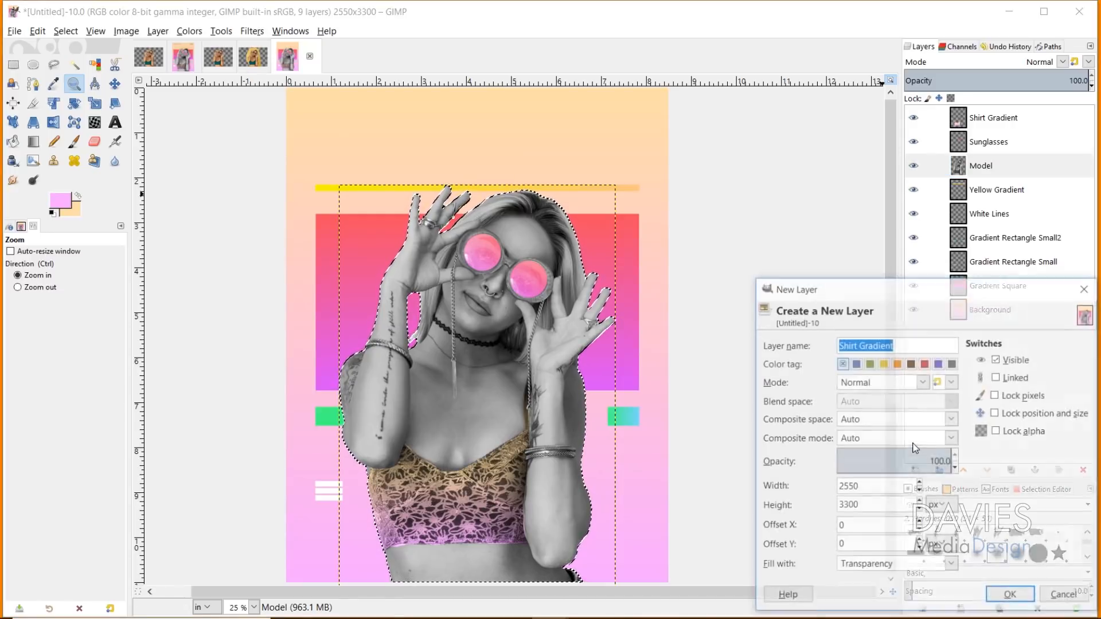
text(Shadow)
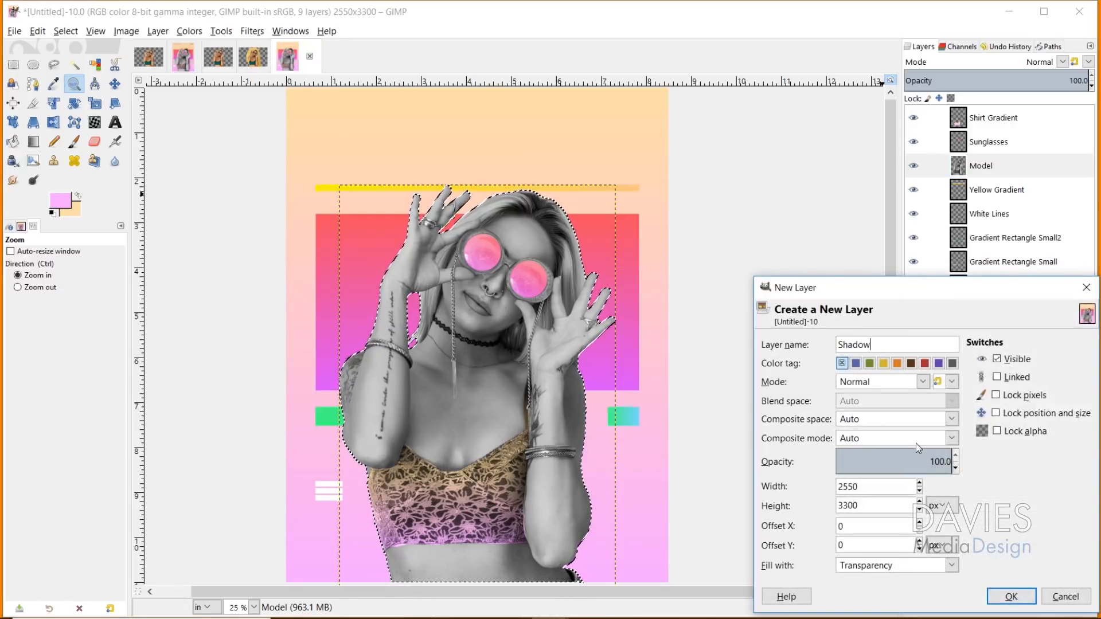
key(Return)
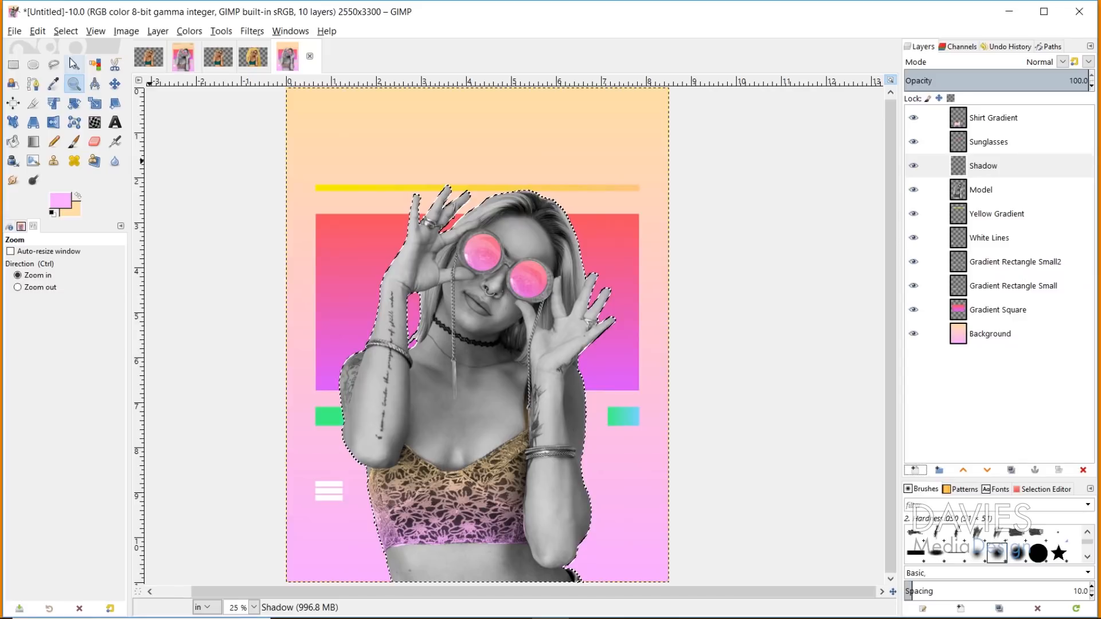
Step: Fill the model-shaped selection on the Shadow layer with default black and clear the selection
click(12, 141)
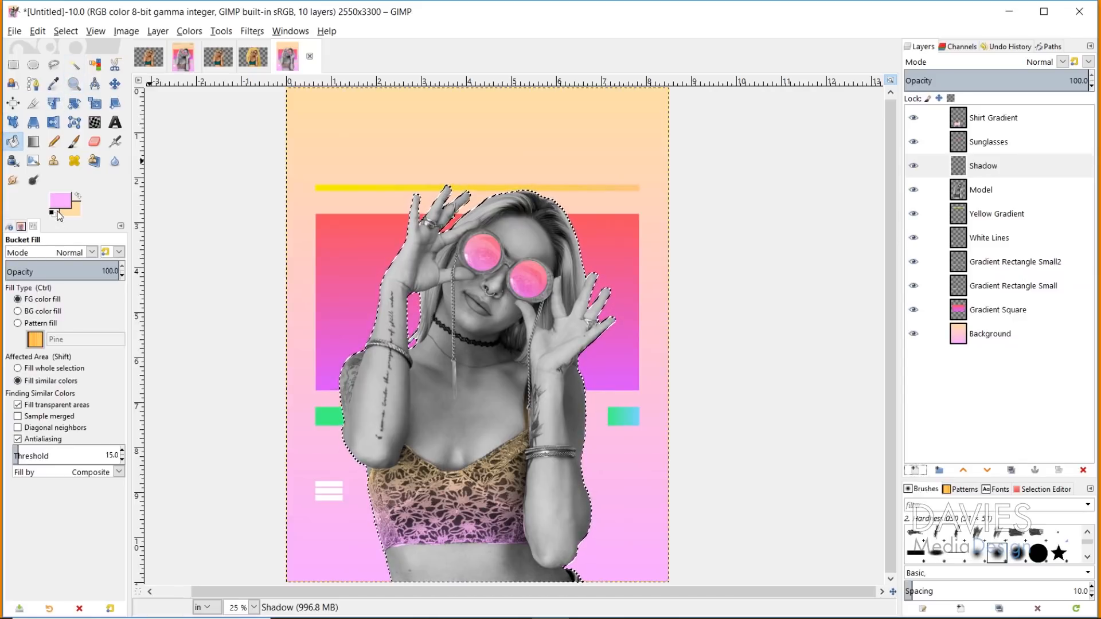
click(54, 214)
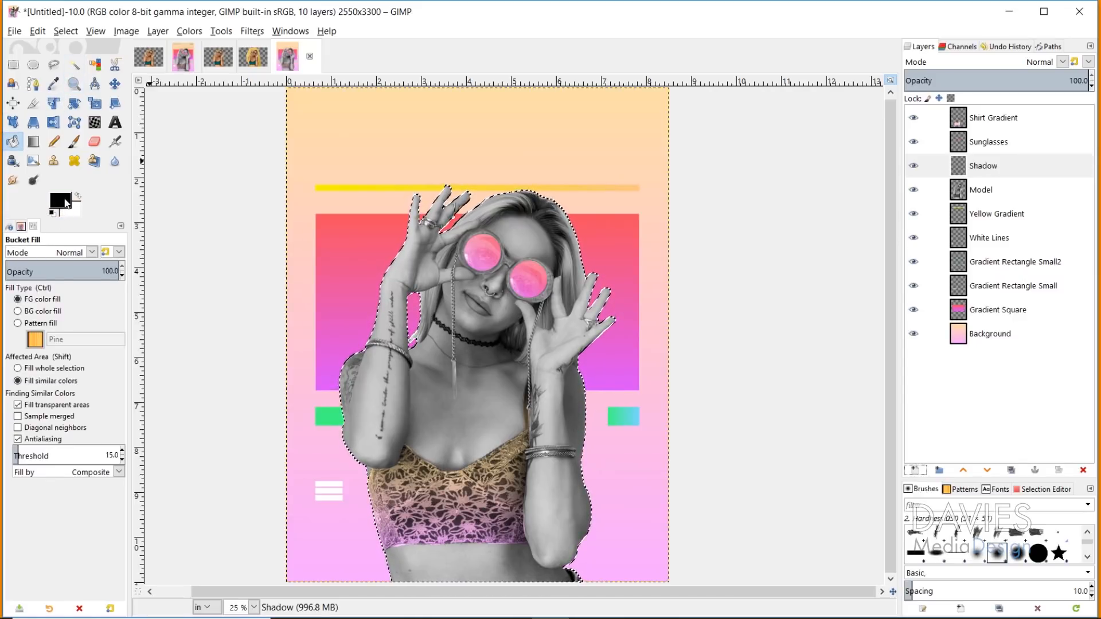
click(514, 527)
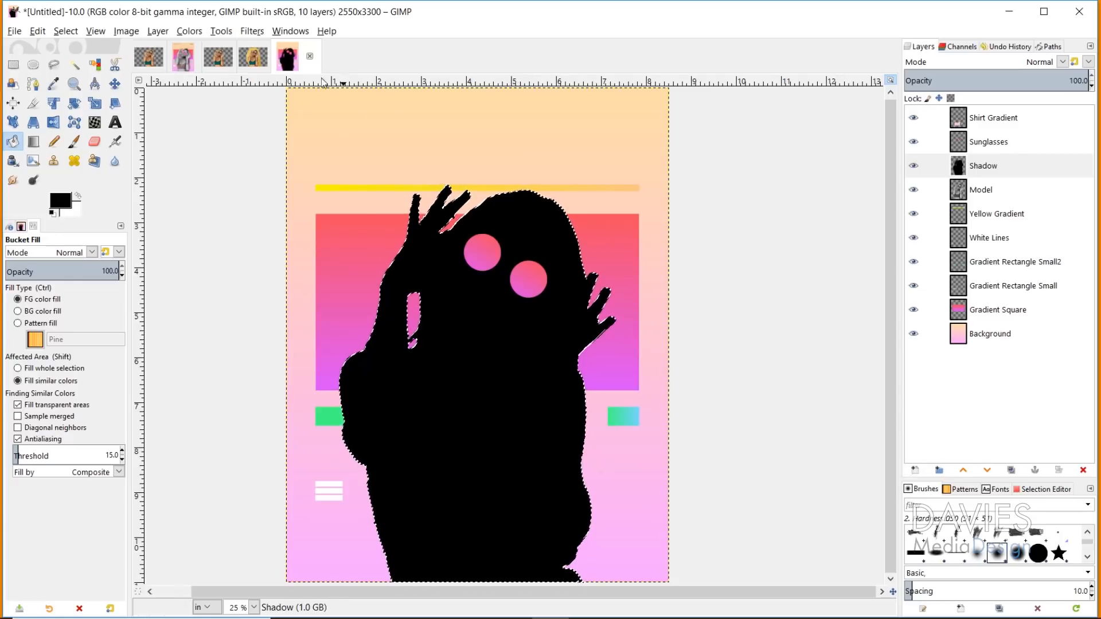
click(69, 31)
click(80, 62)
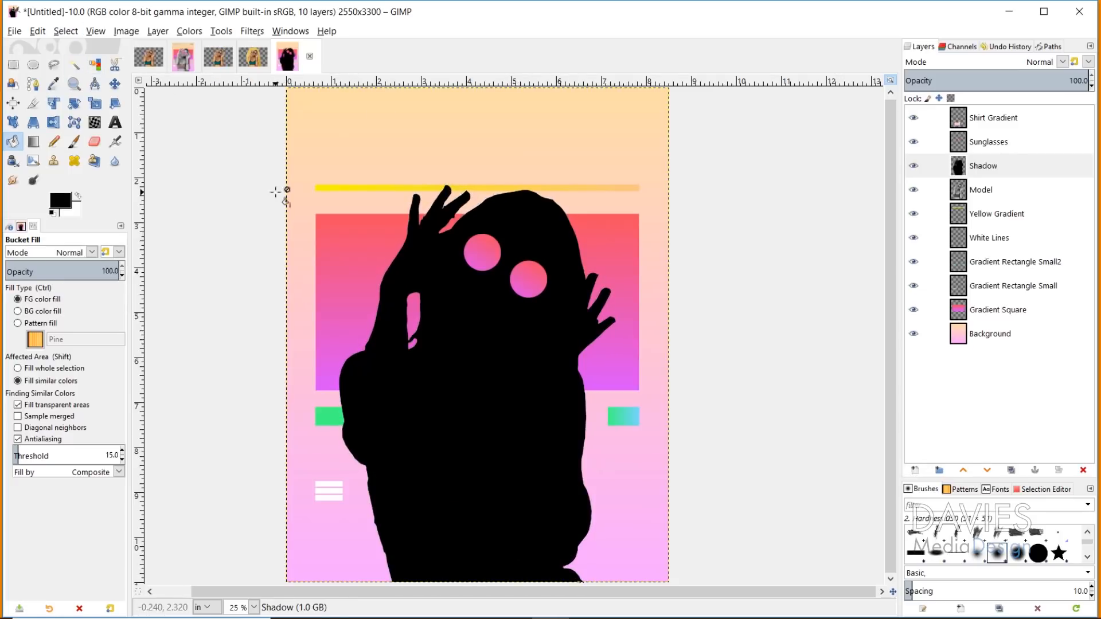
Step: Apply a Gaussian Blur to the Shadow layer with Size X and Size Y at 27.03
click(253, 32)
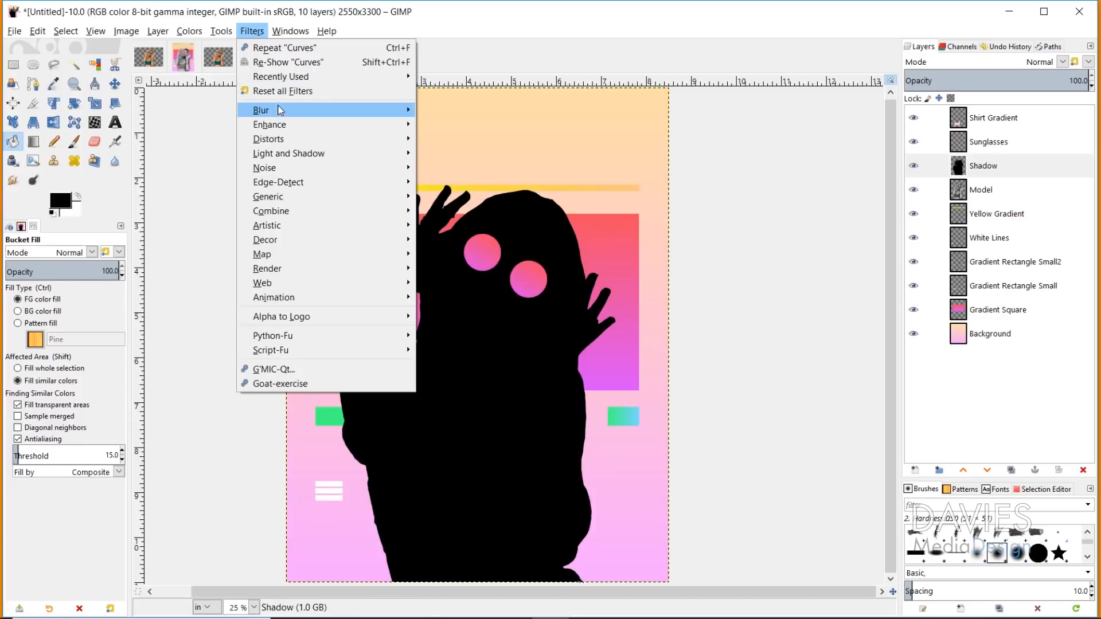
mouse_move(277, 110)
click(449, 109)
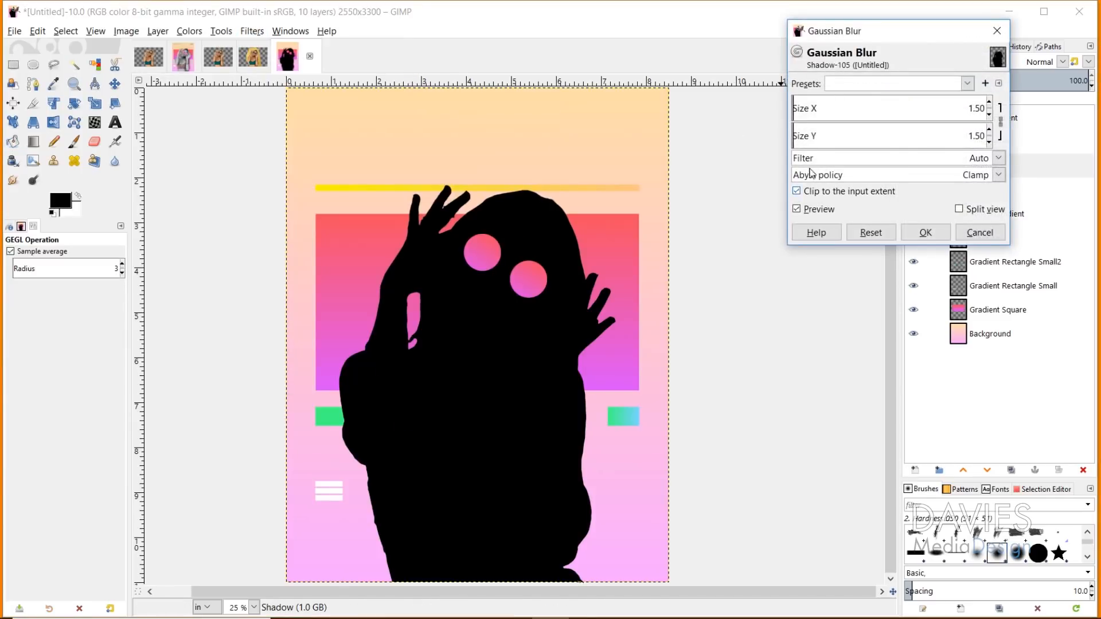
drag(801, 108, 843, 108)
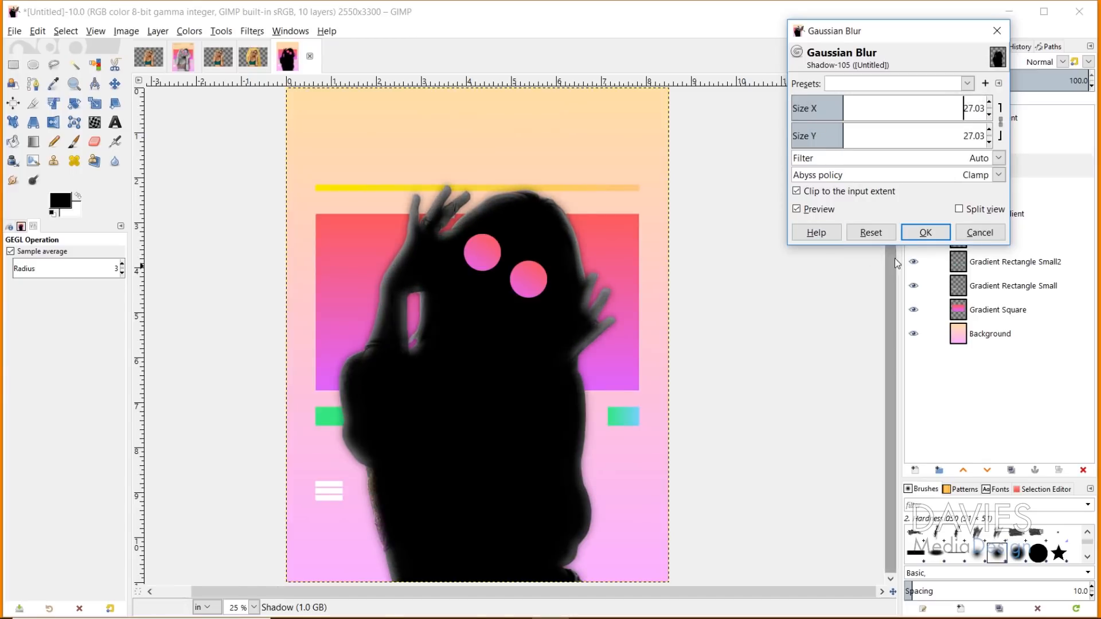
click(932, 235)
Step: Offset the blurred black silhouette slightly right and down, and place the Shadow layer beneath the Model layer
key(m)
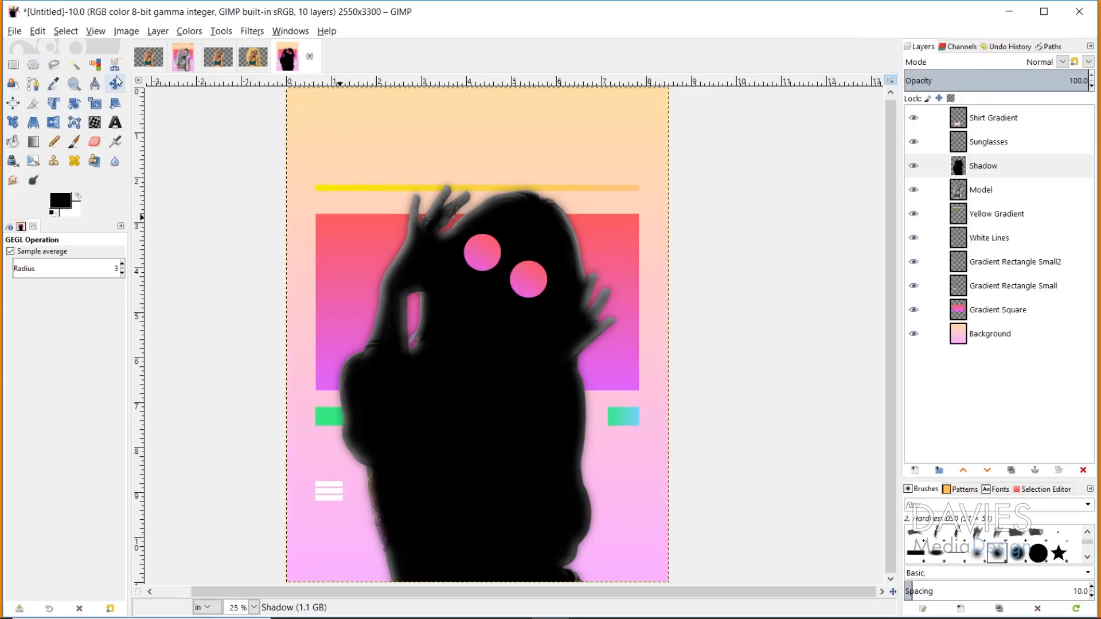
drag(479, 396, 489, 398)
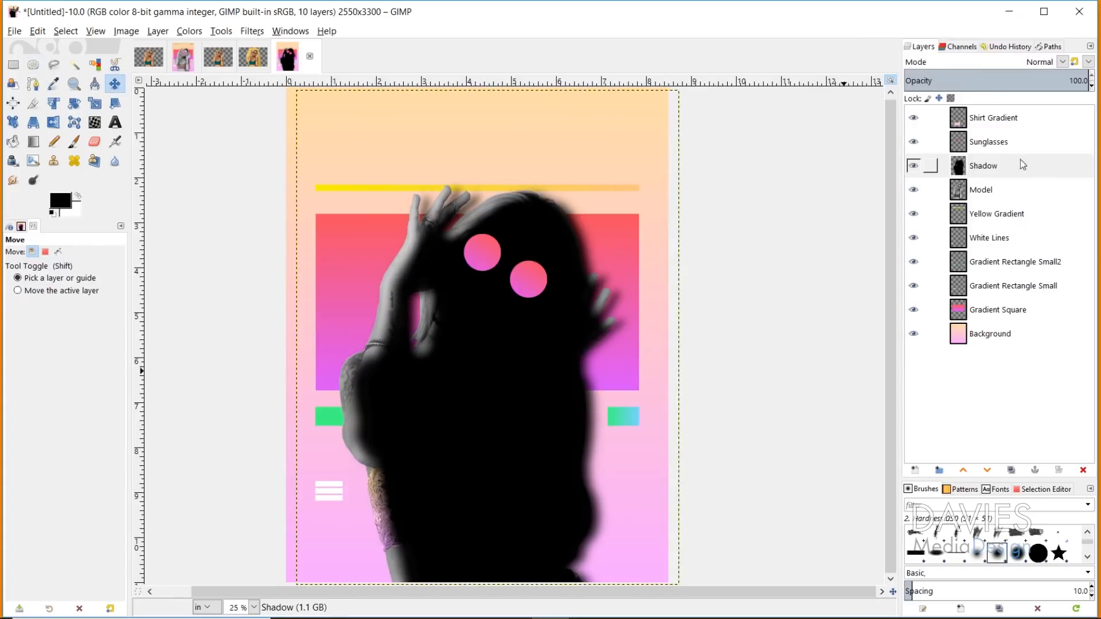
drag(964, 167, 971, 205)
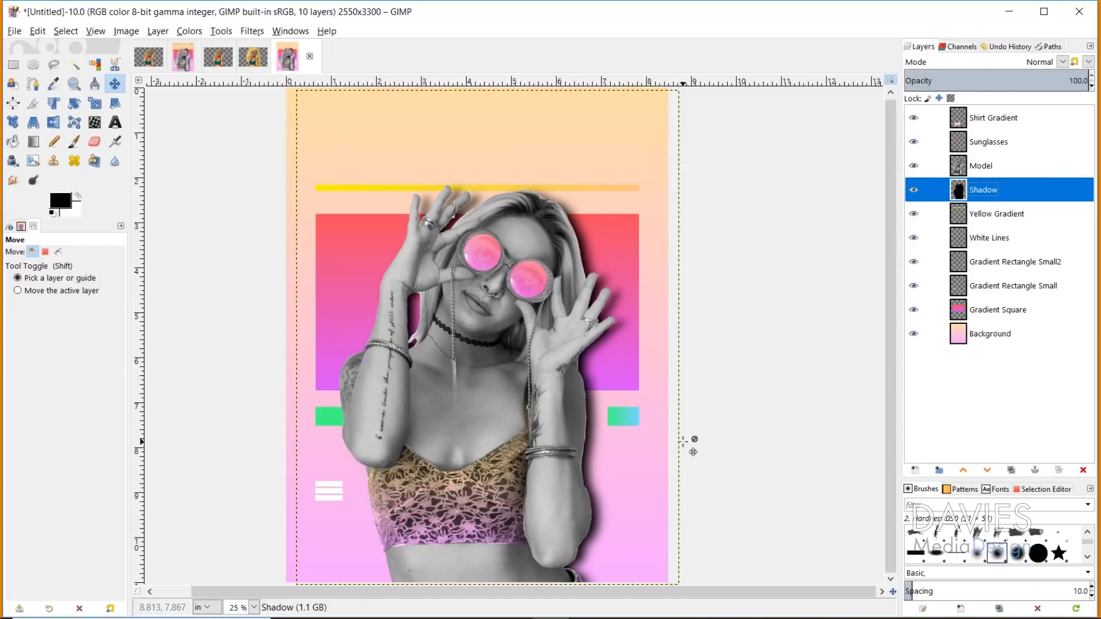
Step: Nudge the shadow a little further right and down, and set its blend mode to Overlay
drag(587, 251, 591, 256)
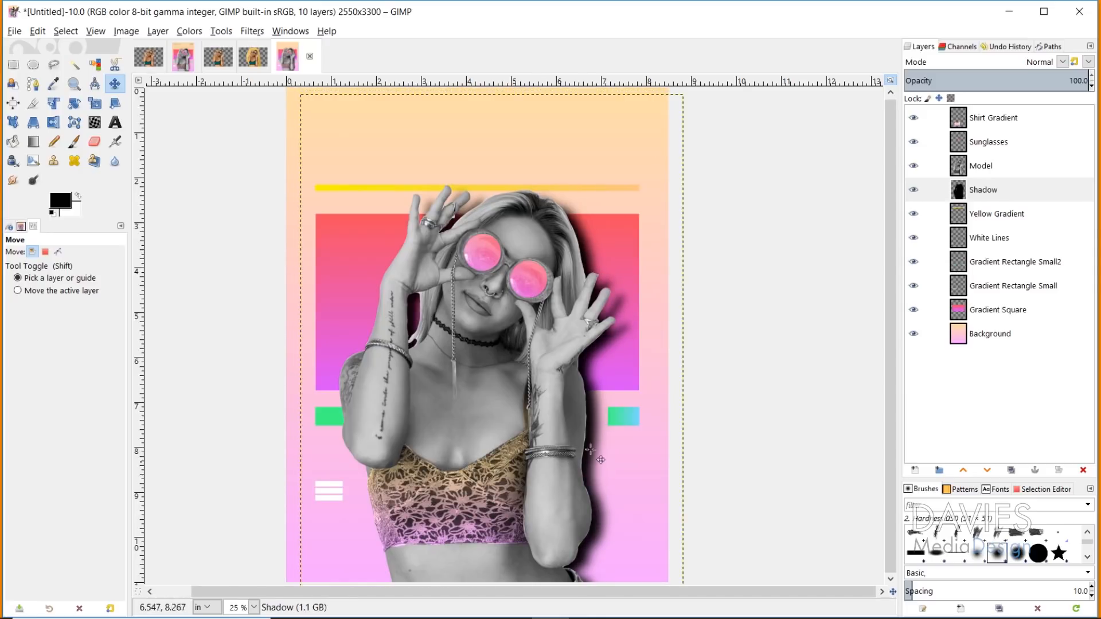
click(1062, 62)
click(949, 356)
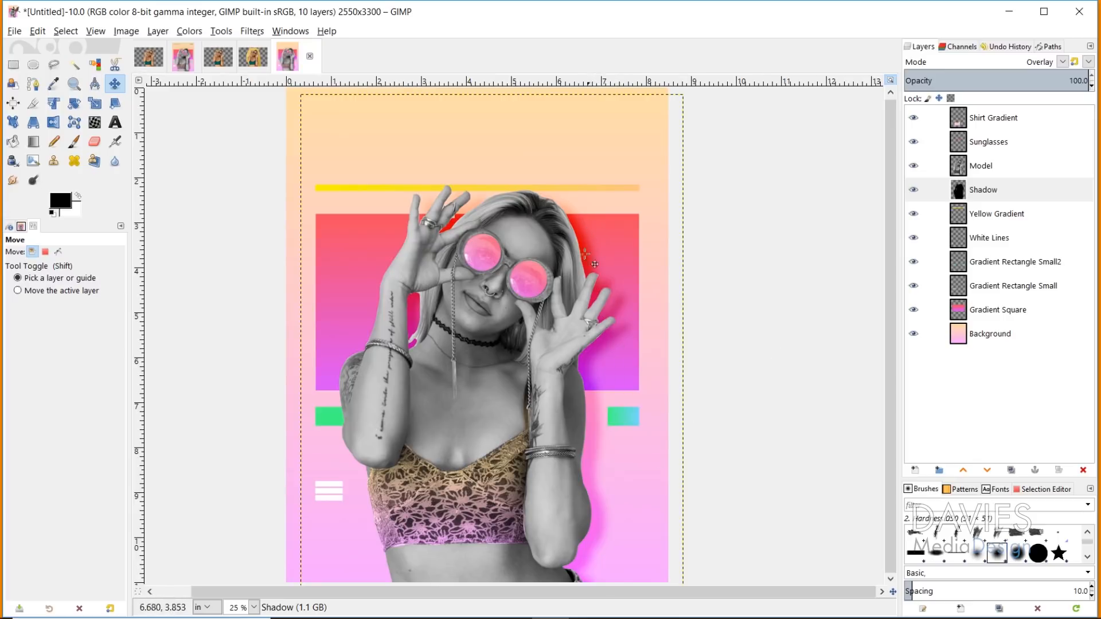
Step: Delete the Shadow layer's pixels outside the Gradient Square using its inverted alpha selection, and clear the selection
right_click(956, 317)
click(1001, 376)
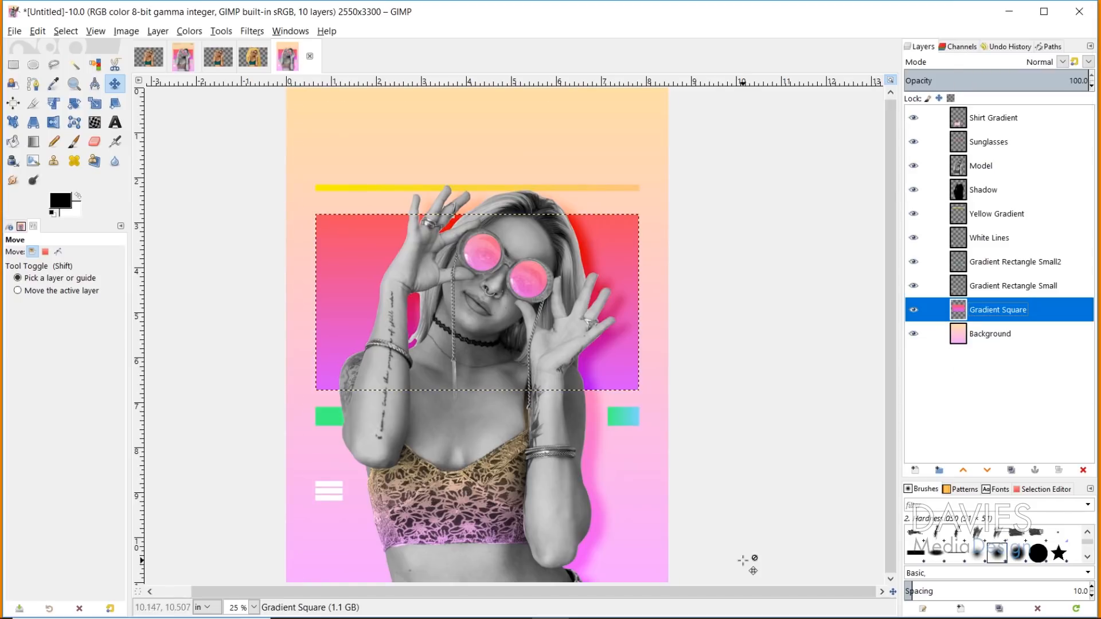
click(65, 31)
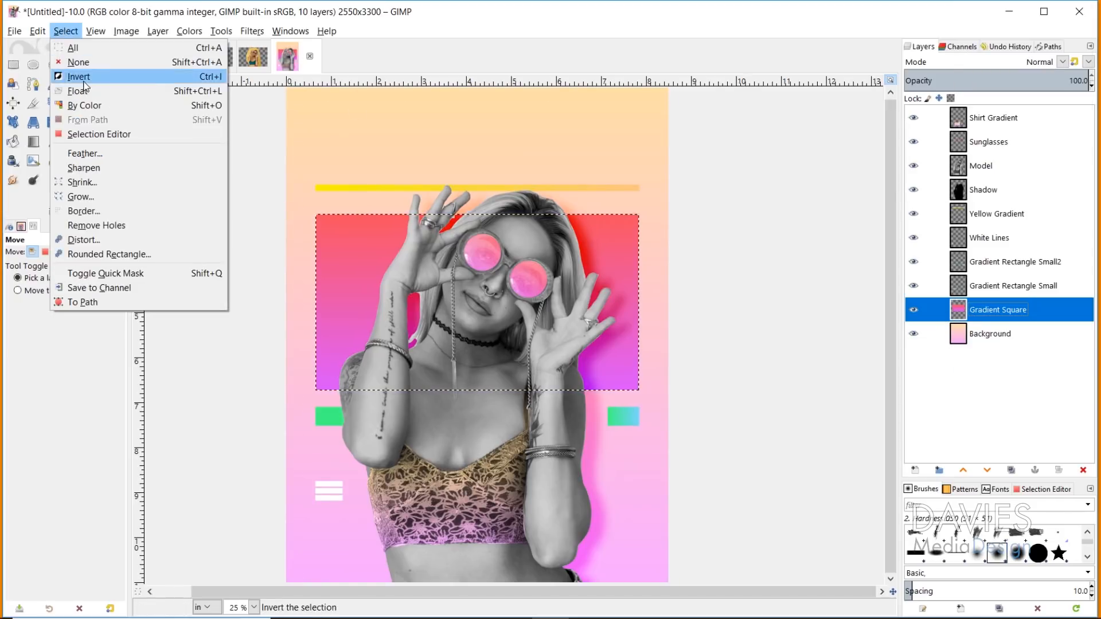
click(84, 86)
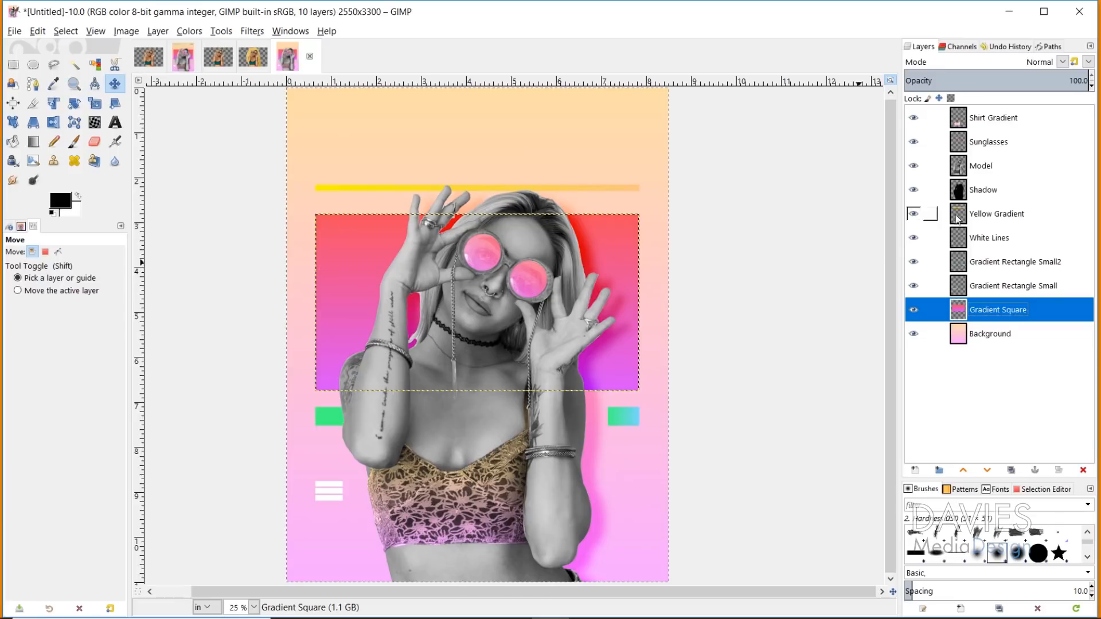
click(926, 189)
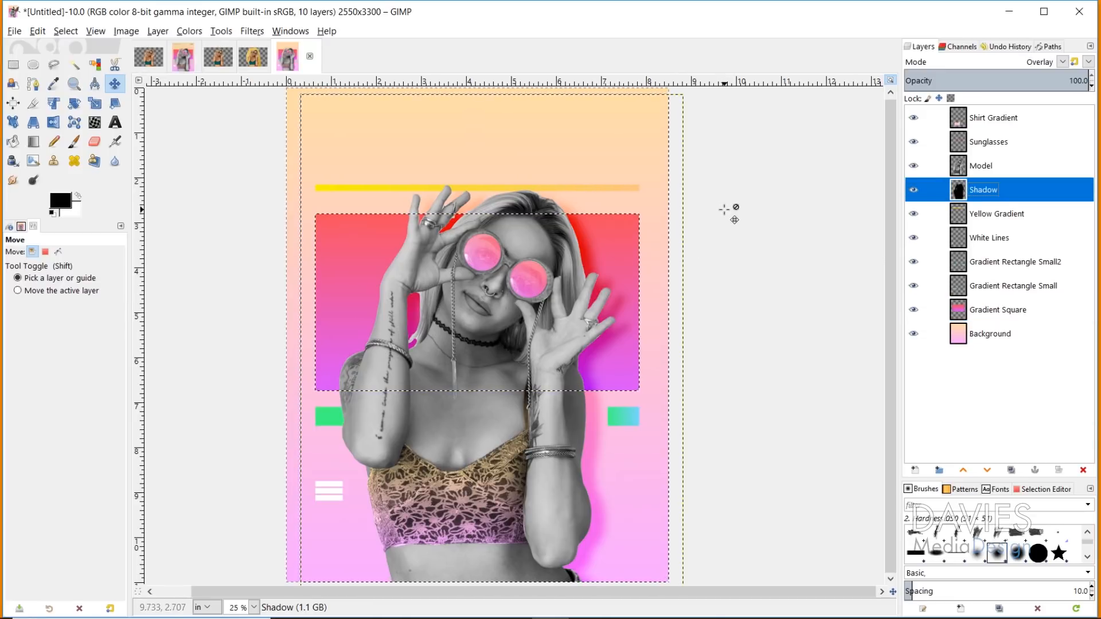
click(67, 31)
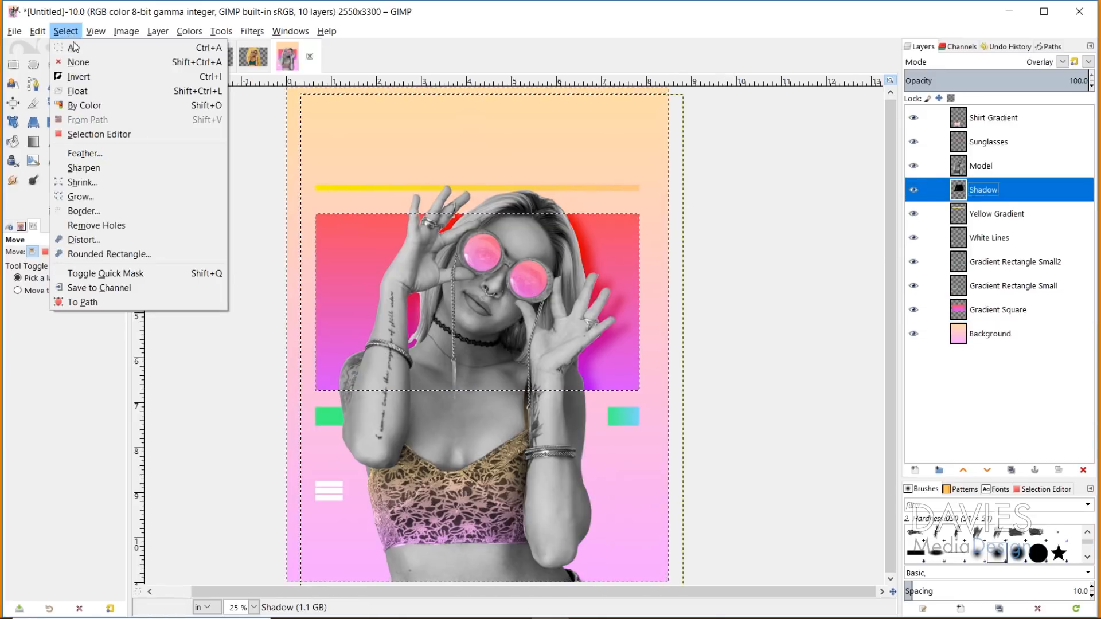
click(73, 47)
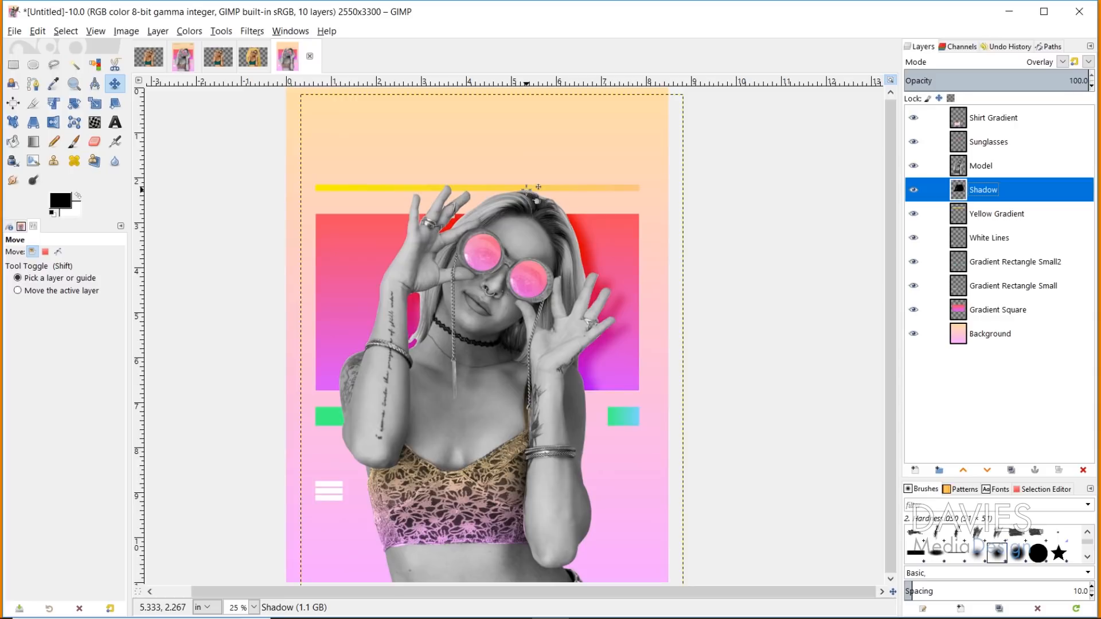
Step: Apply Hurl noise to the Background layer with 10% randomization and a repeat of 1
click(959, 337)
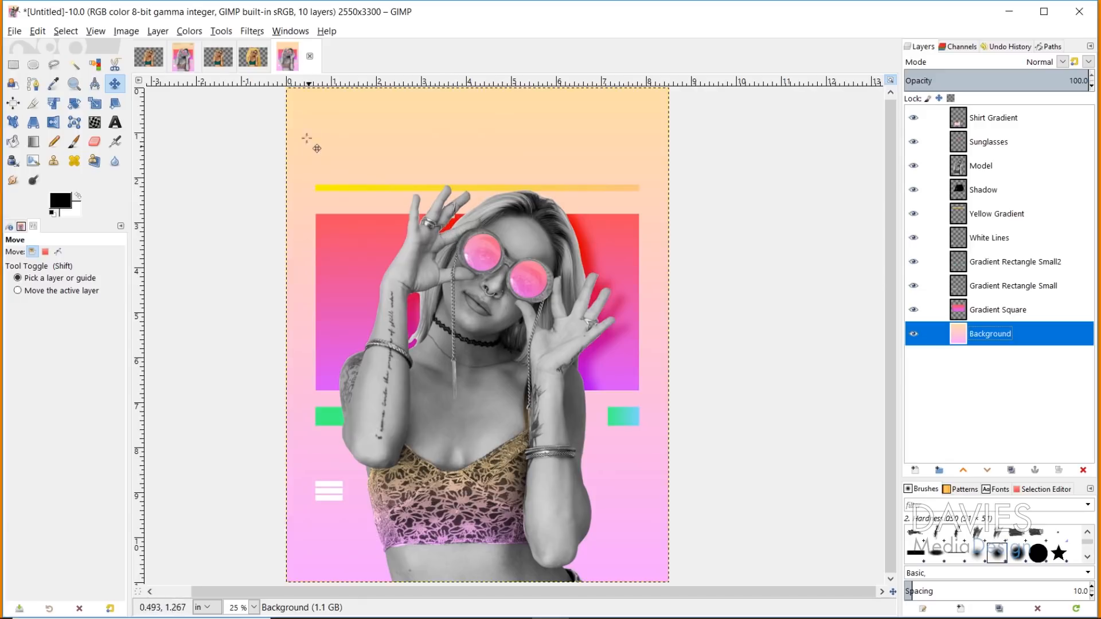
click(251, 32)
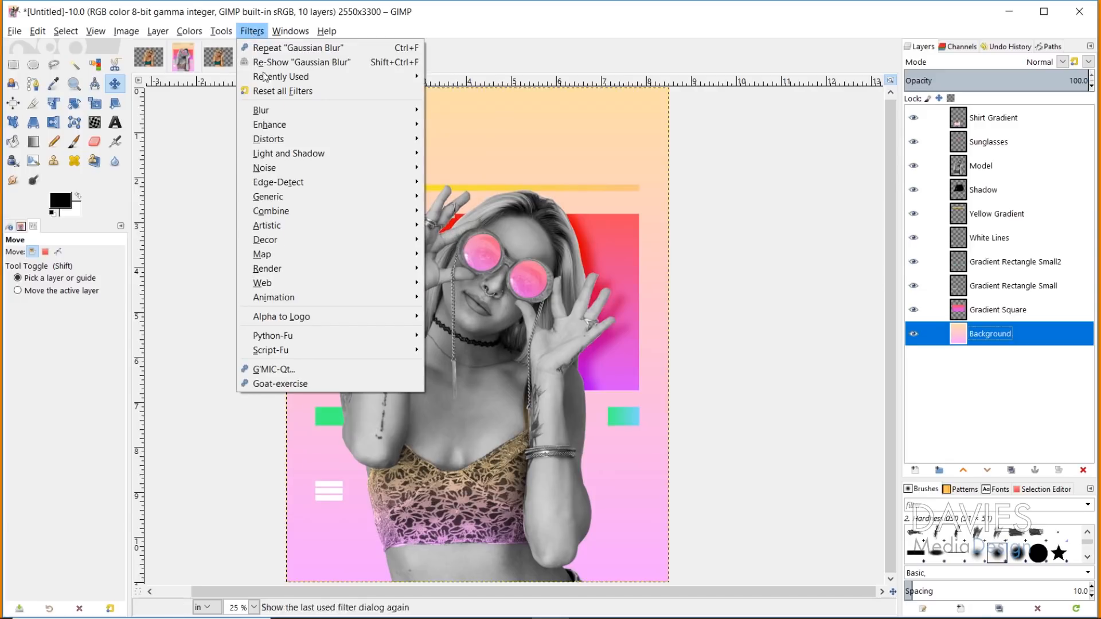
mouse_move(289, 168)
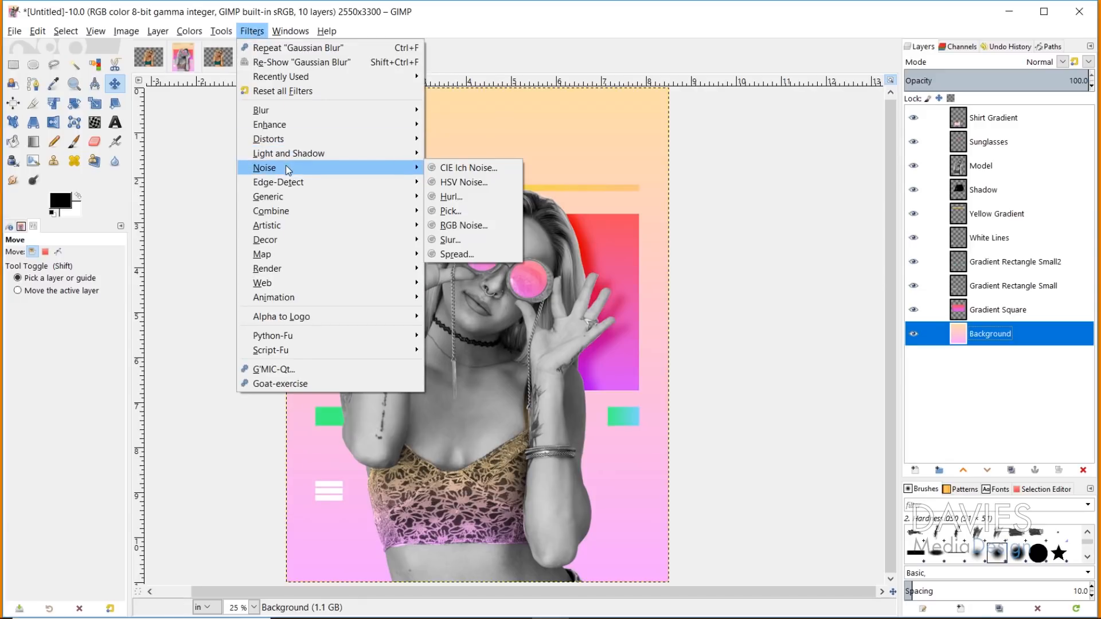
click(451, 197)
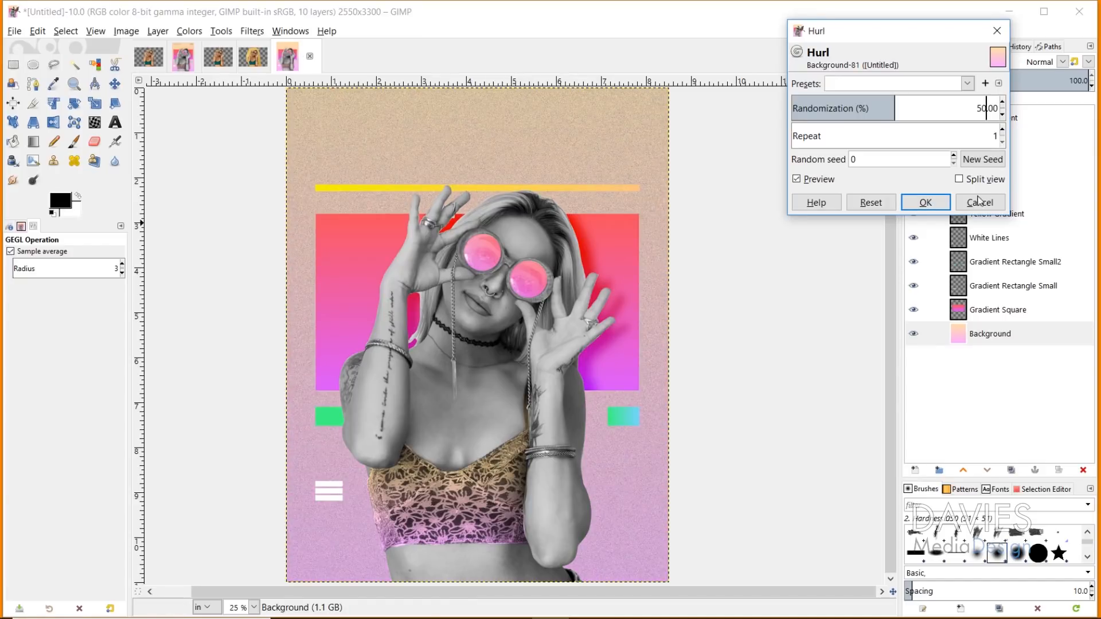
drag(984, 108, 963, 109)
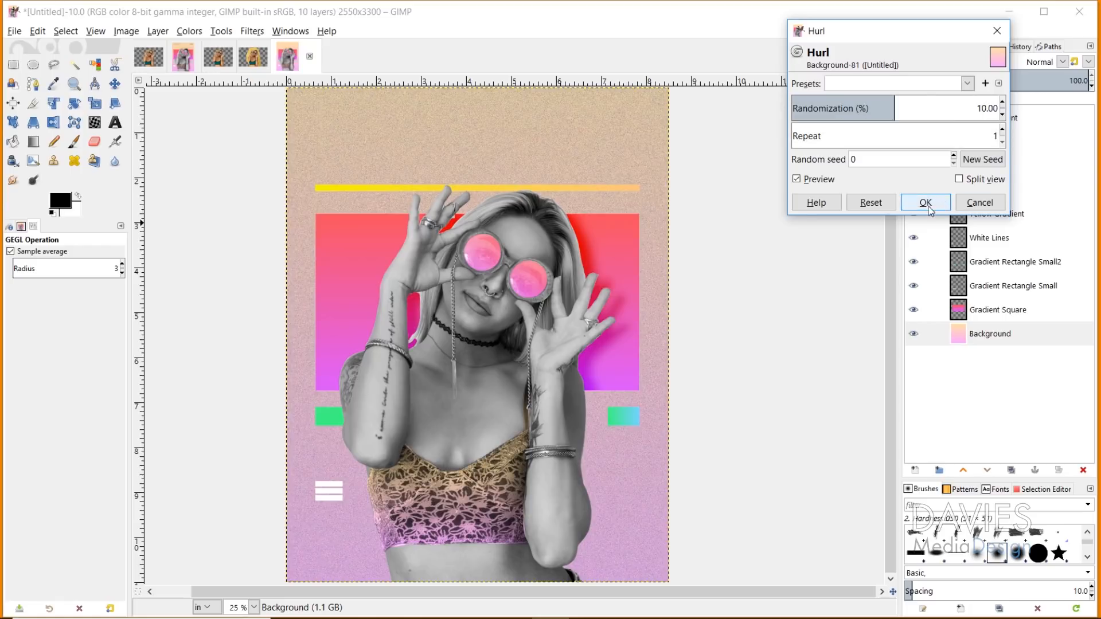
click(930, 207)
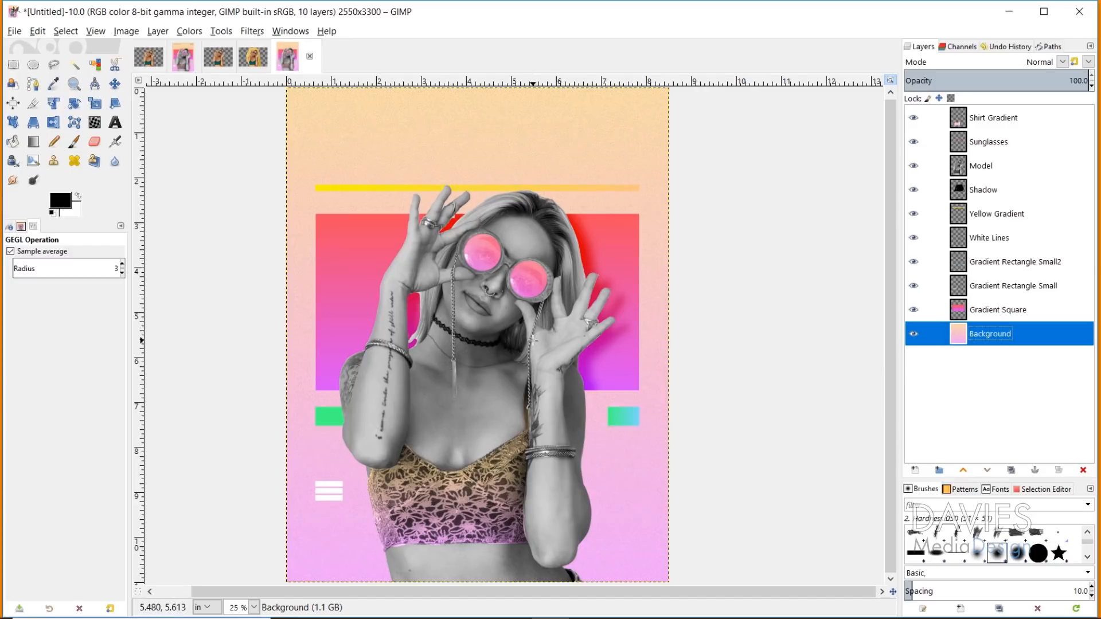
Step: Show the guides and add a horizontal guide near the top edge of the poster
key(ctrl+shift+t)
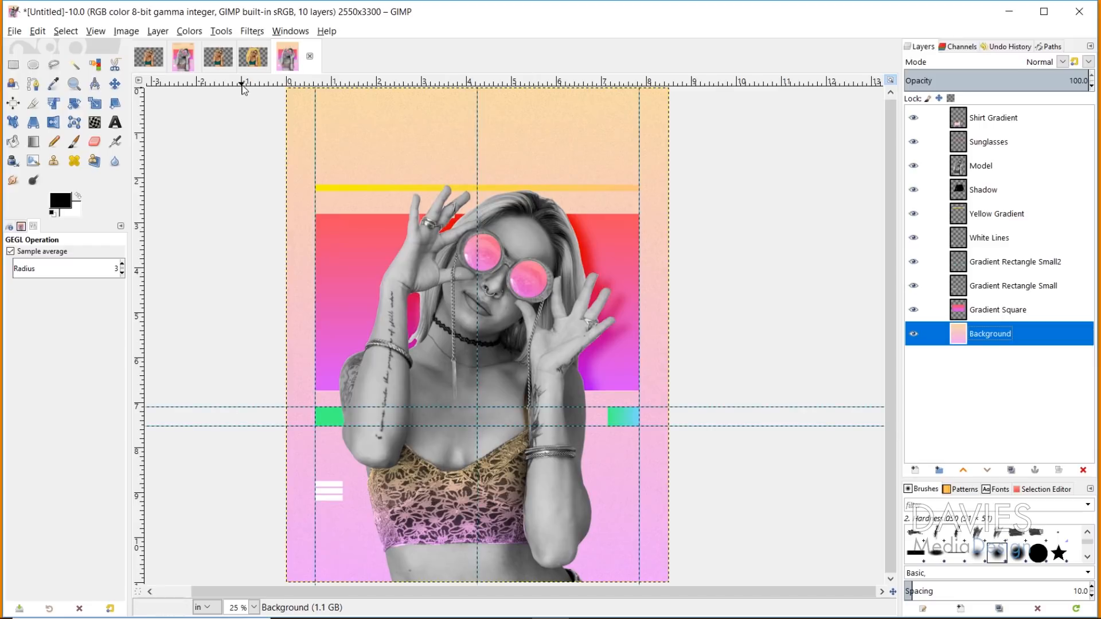
drag(242, 84, 242, 106)
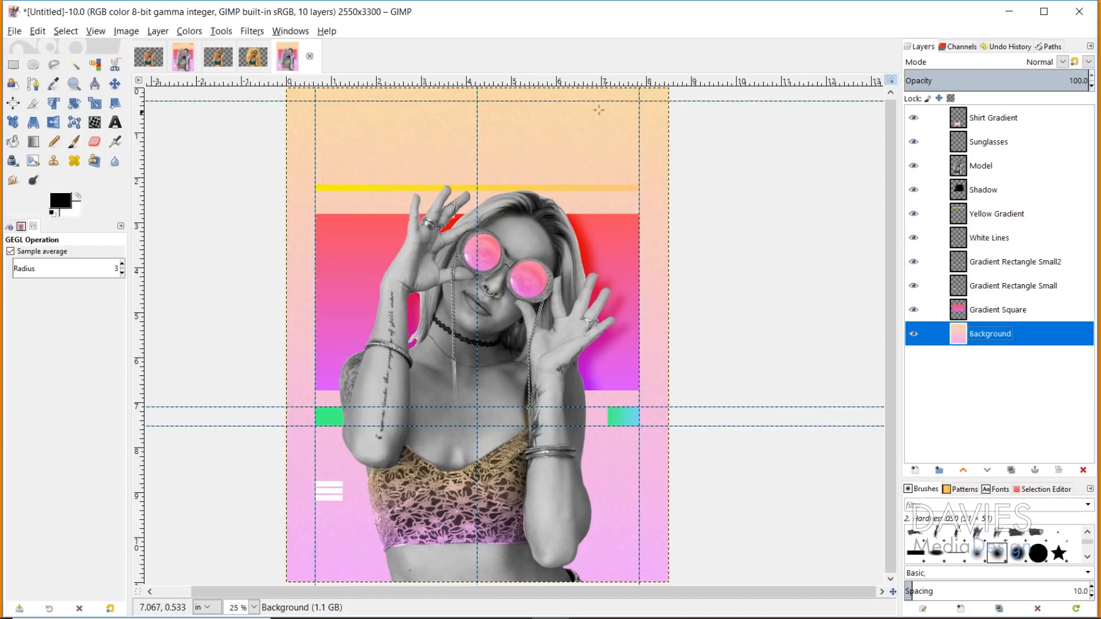
Step: Add the text "FASHION FUTURE" where the left vertical guide meets the uppermost horizontal guide
click(115, 122)
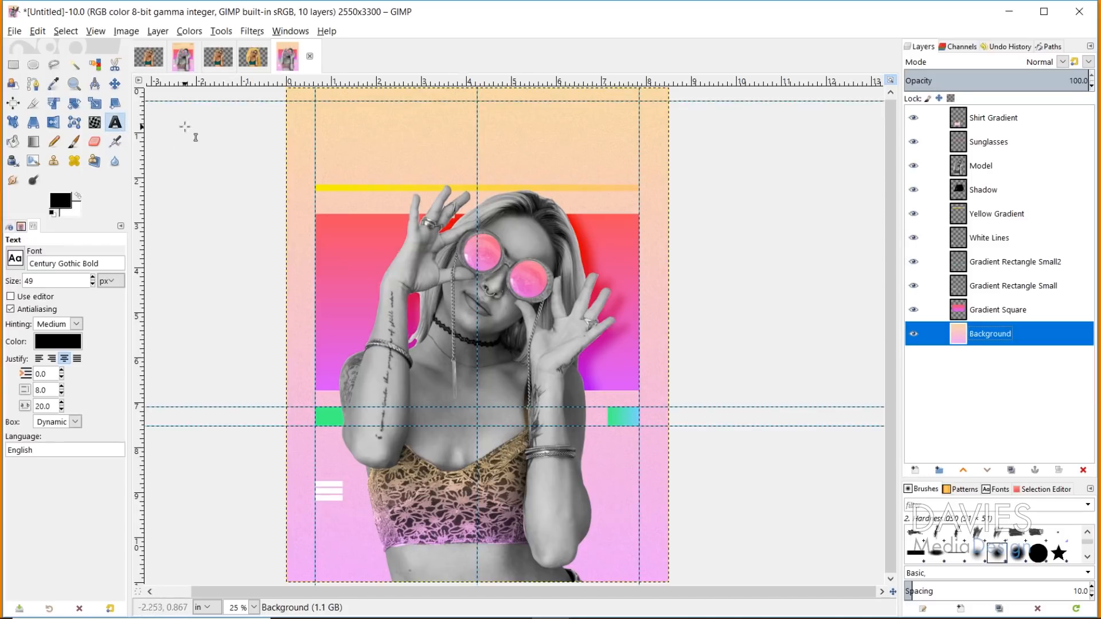
click(326, 113)
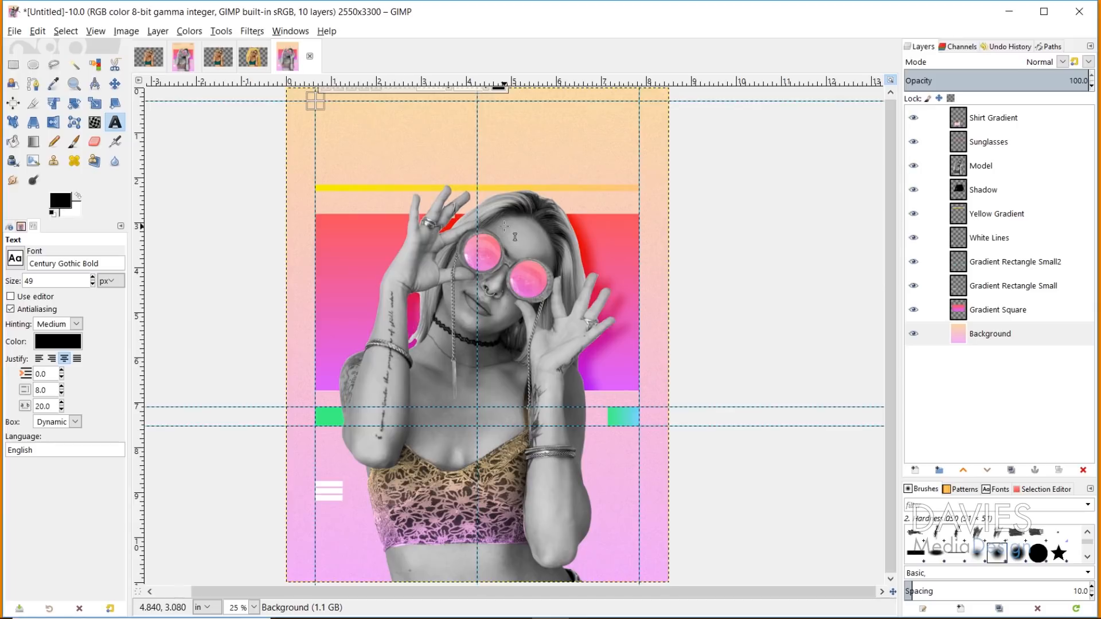
text(FASHION FUT)
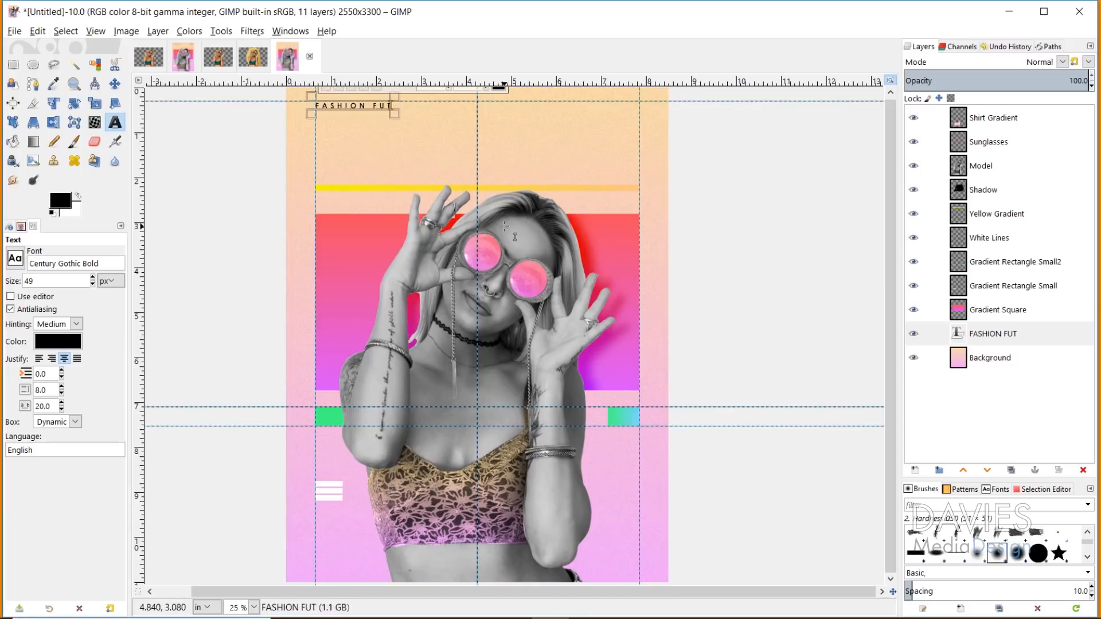
text(URE)
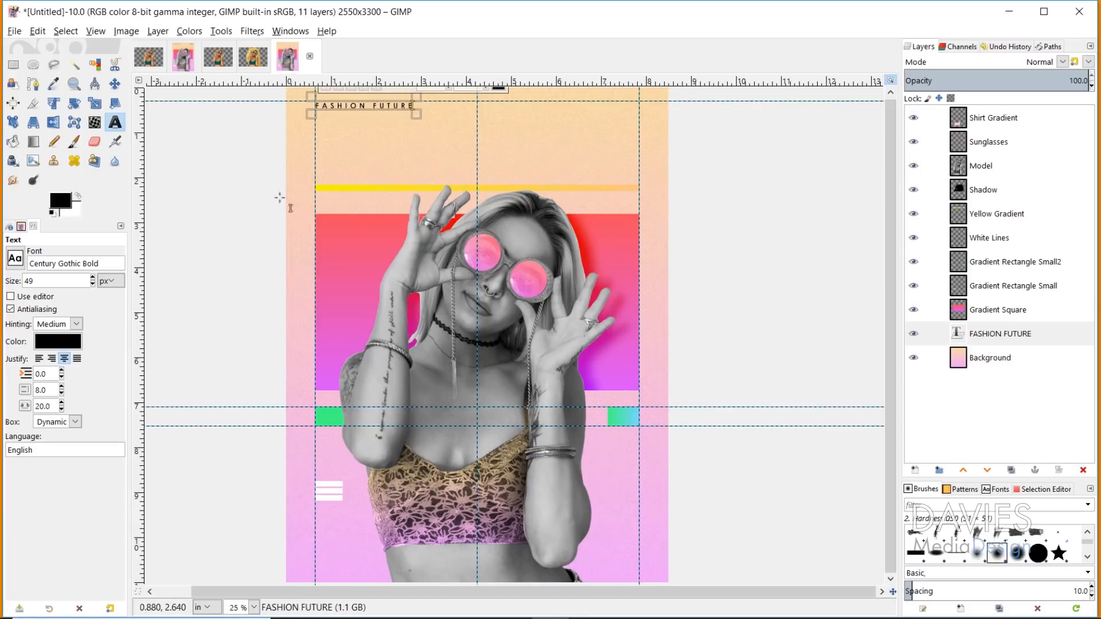
Step: Set the FASHION FUTURE text's letter spacing to 20 and its font size to 75 px
double_click(331, 103)
click(366, 102)
key(ctrl+a)
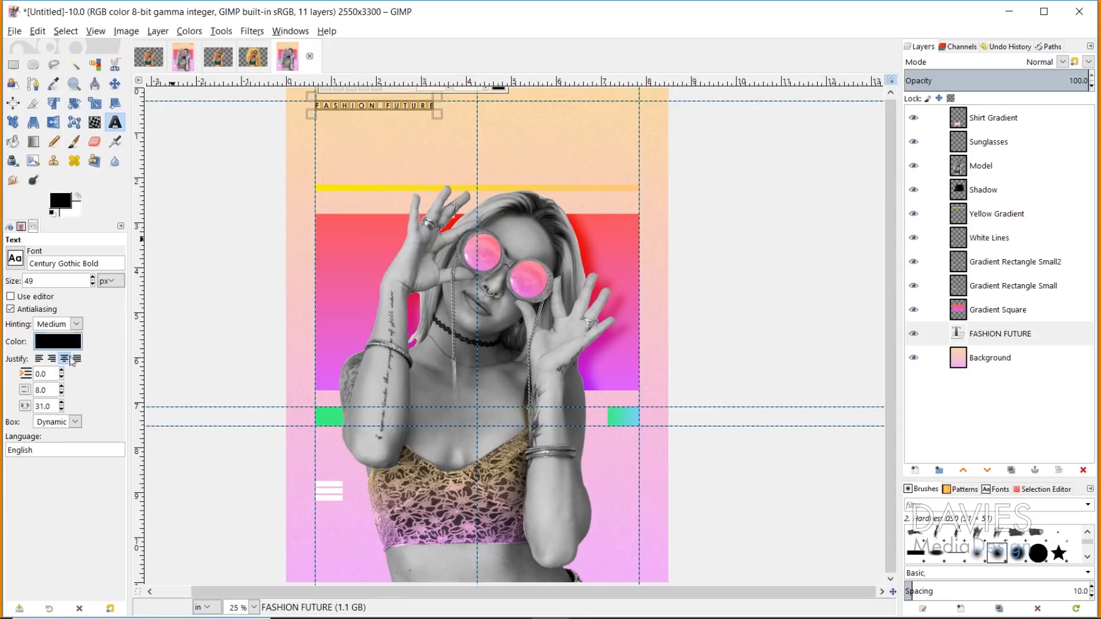
click(93, 278)
click(93, 278)
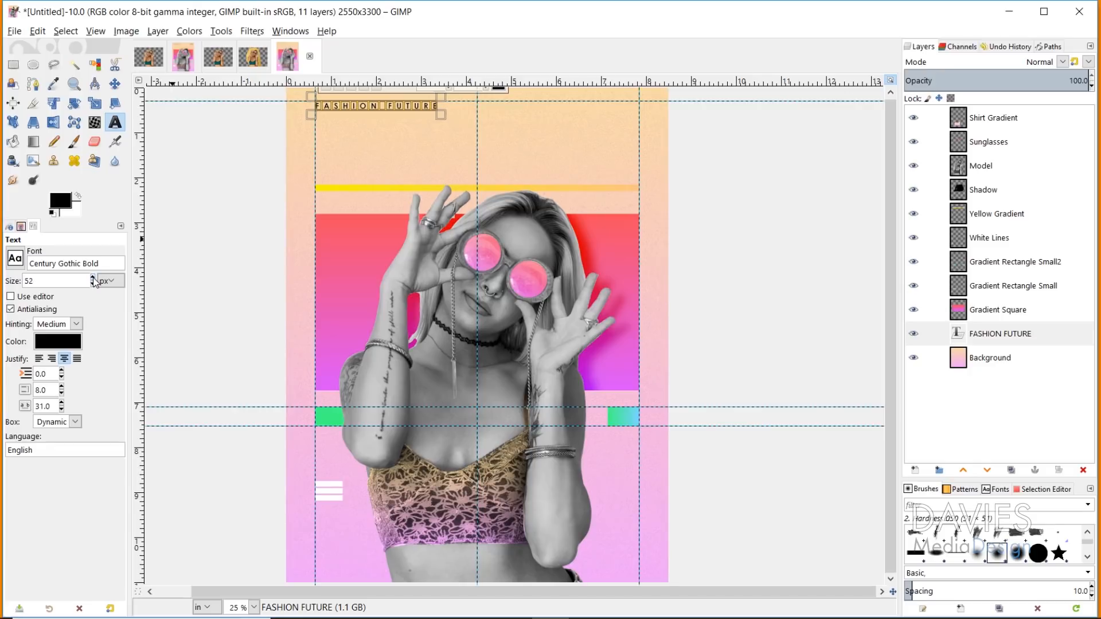
click(93, 278)
click(93, 277)
click(93, 277)
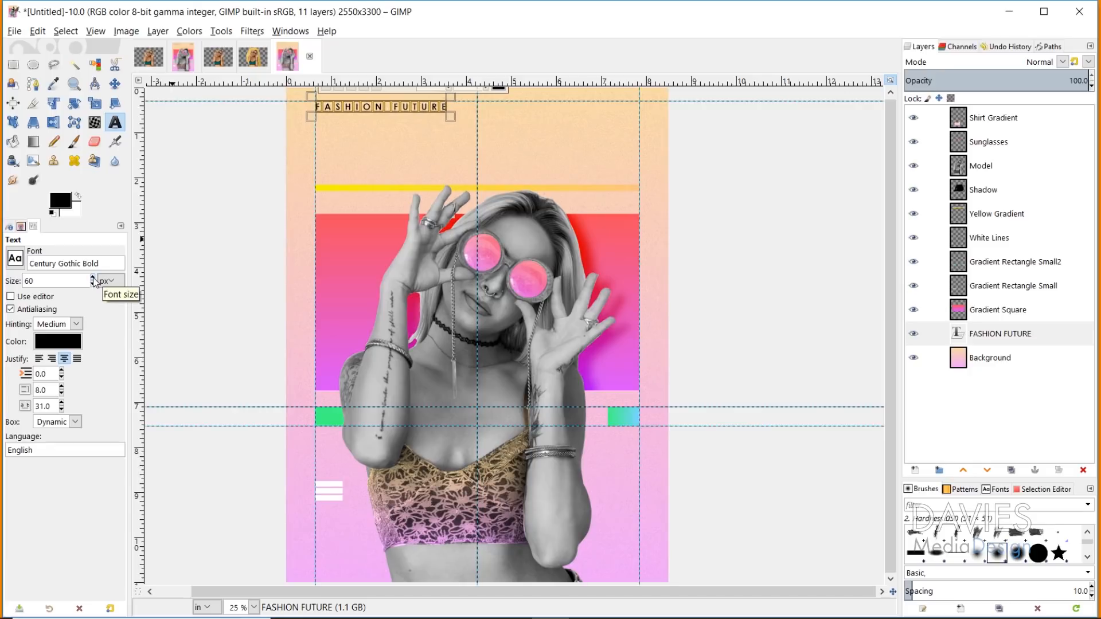
drag(51, 407, 29, 406)
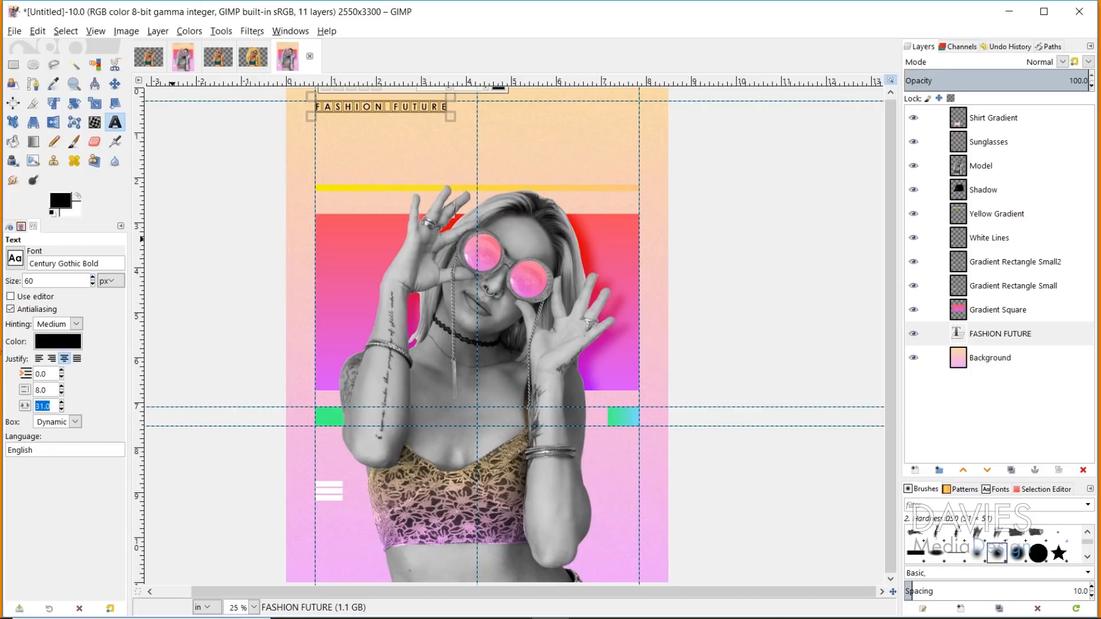
text(20)
key(Return)
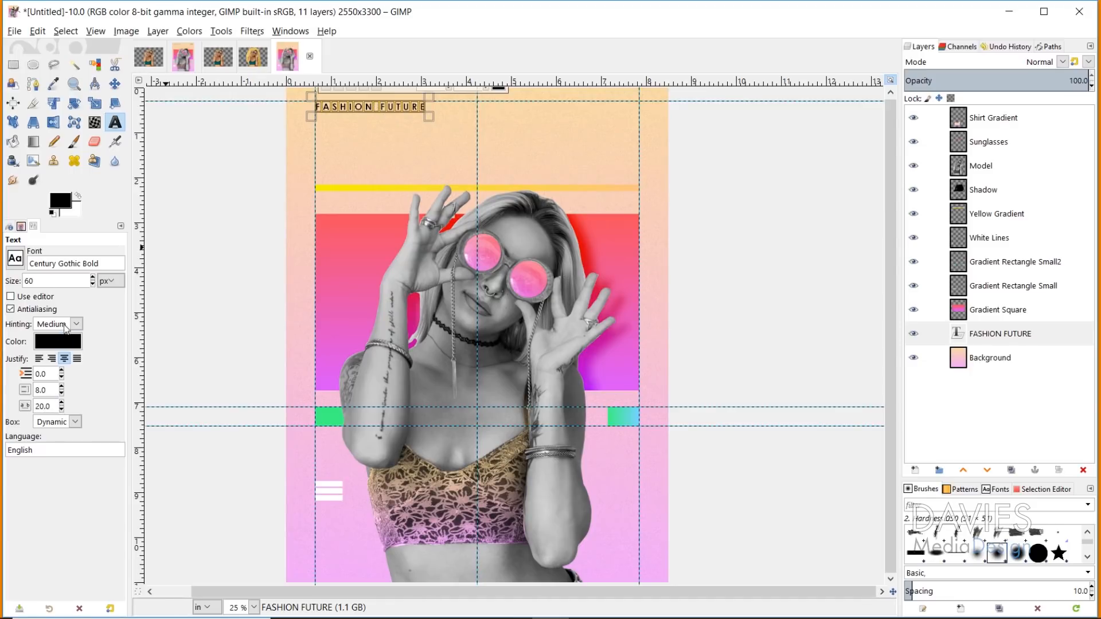
click(93, 278)
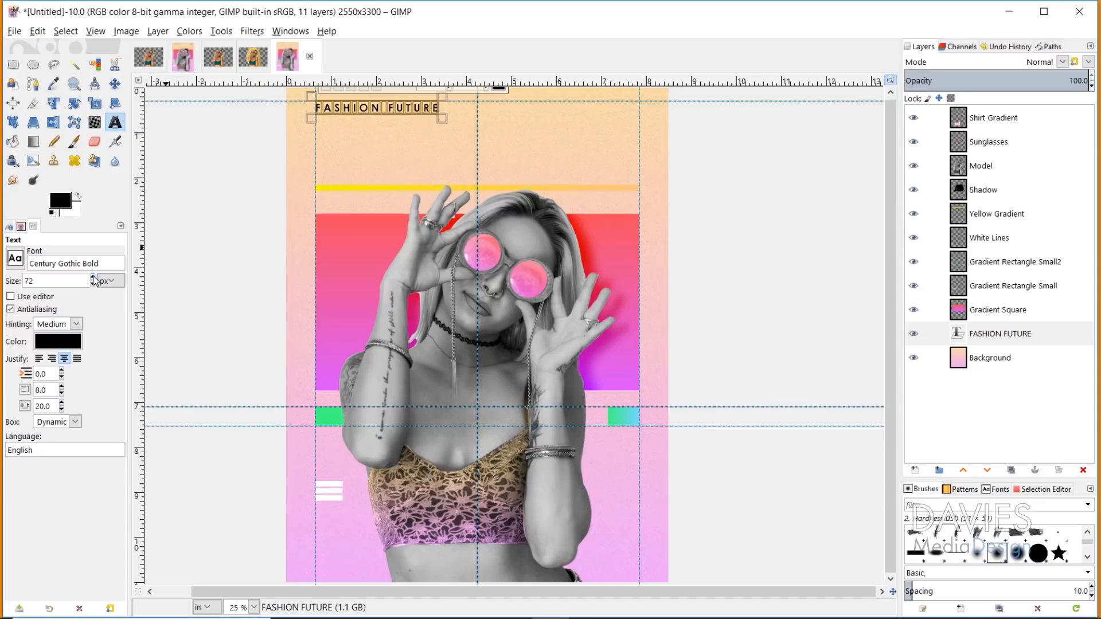
click(93, 278)
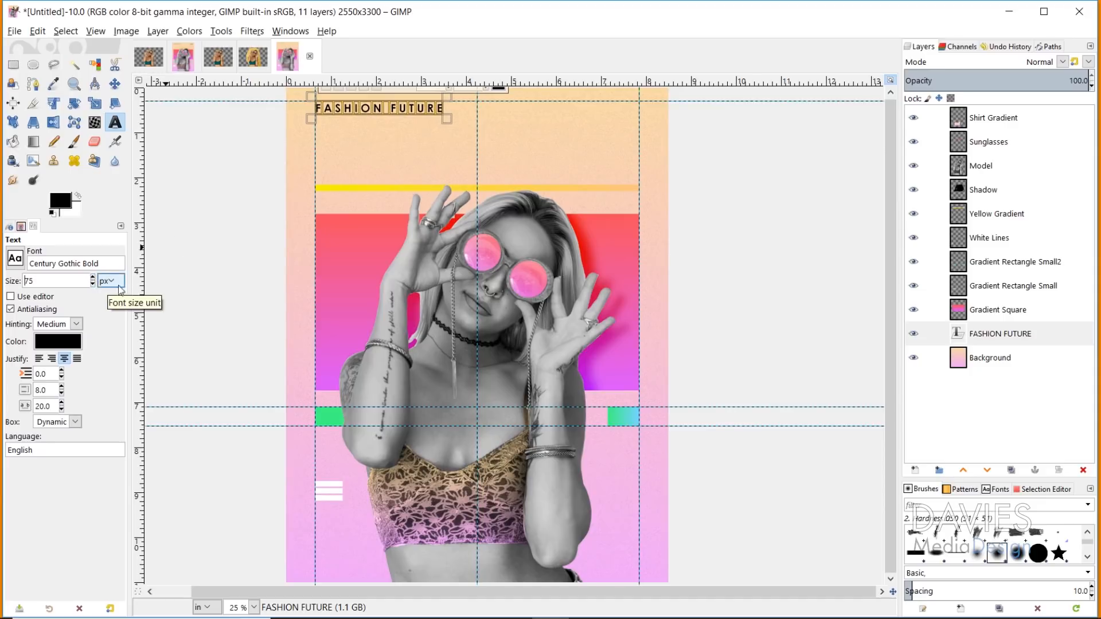
click(321, 137)
text(@)
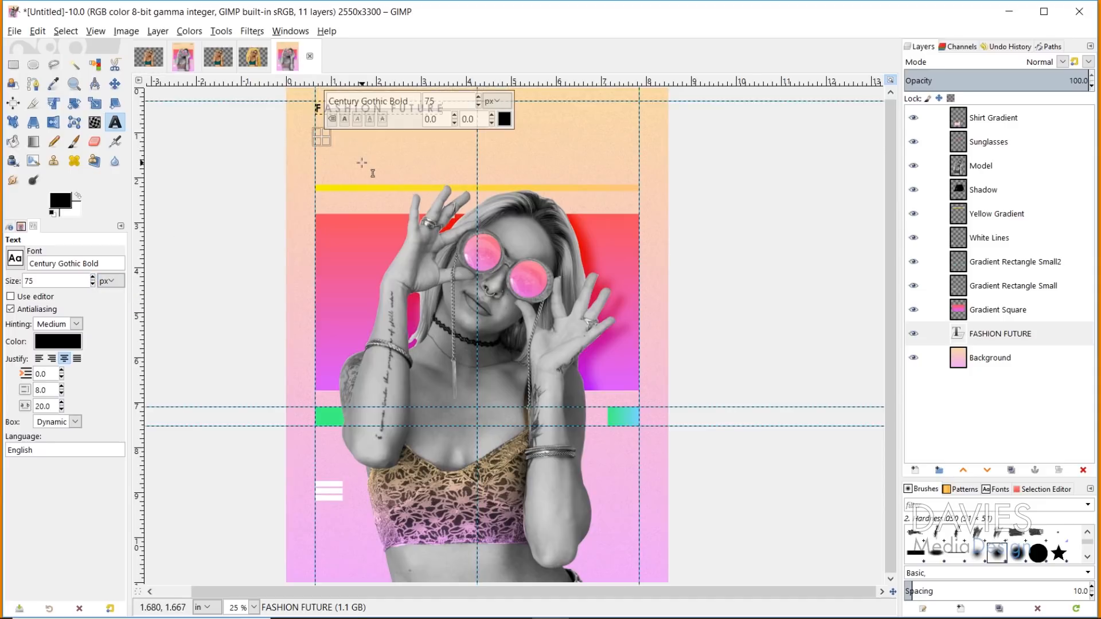
text(D)
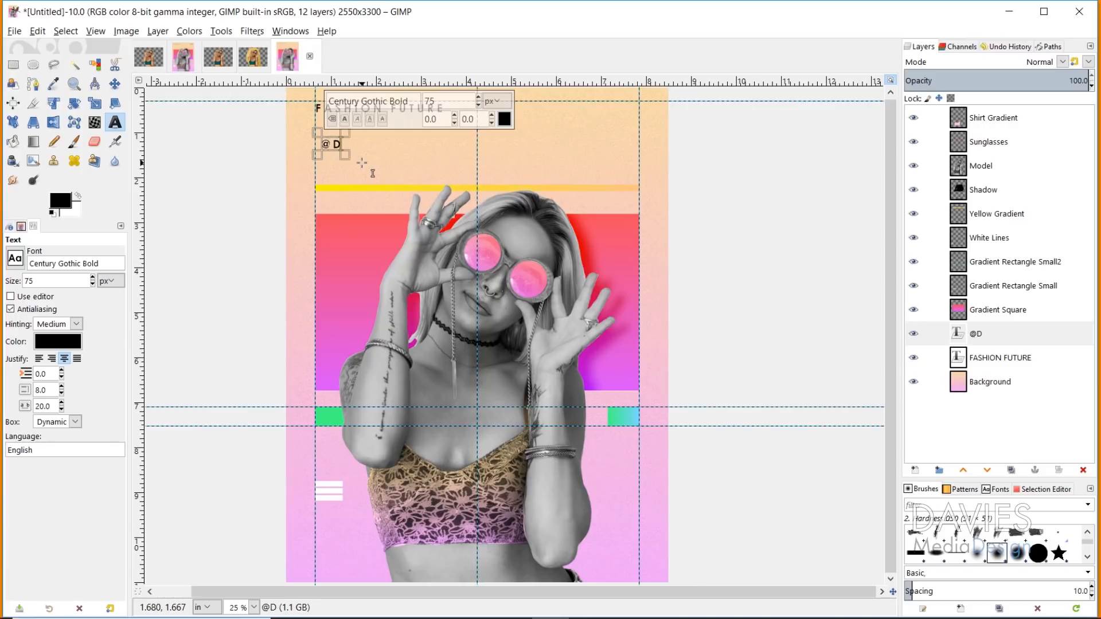
text(AVIES)
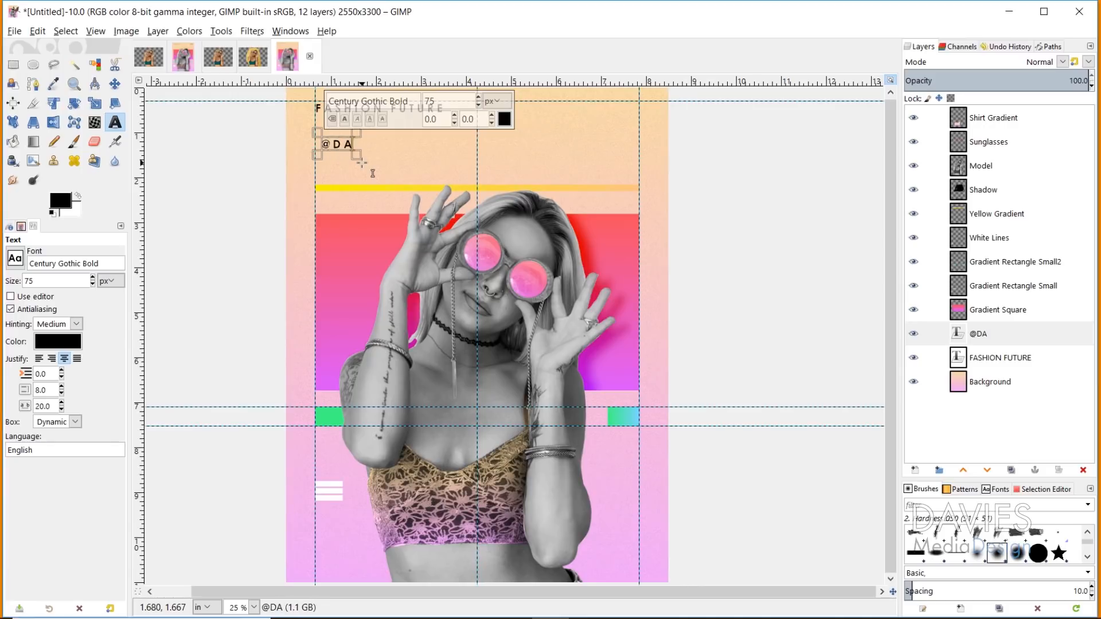
text(ADES)
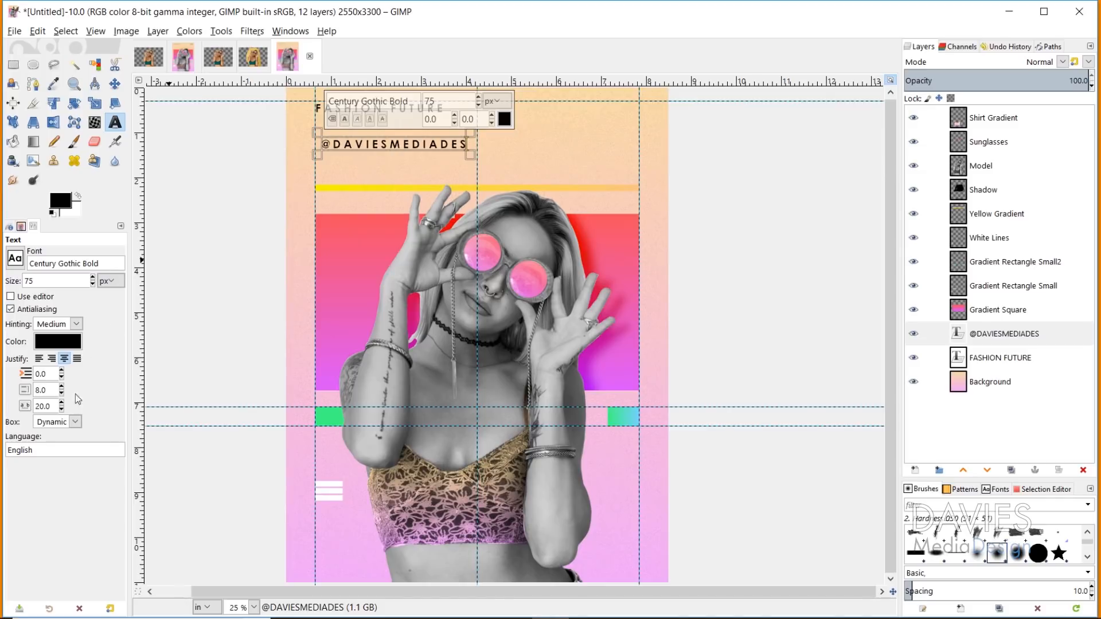
triple_click(416, 144)
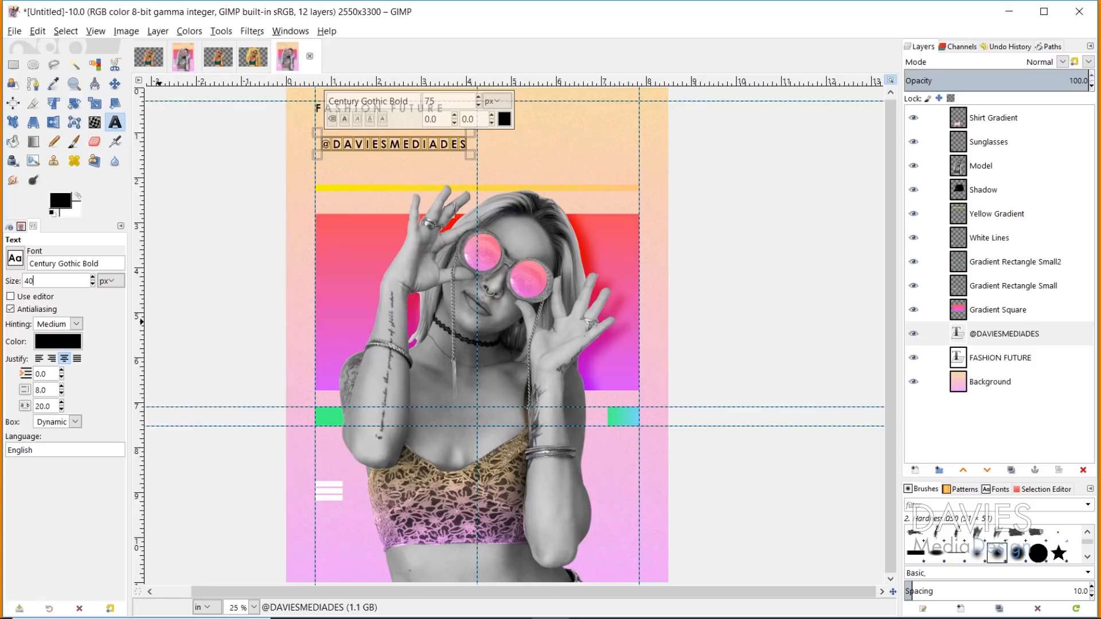
key(Return)
key(BackSpace)
text(9)
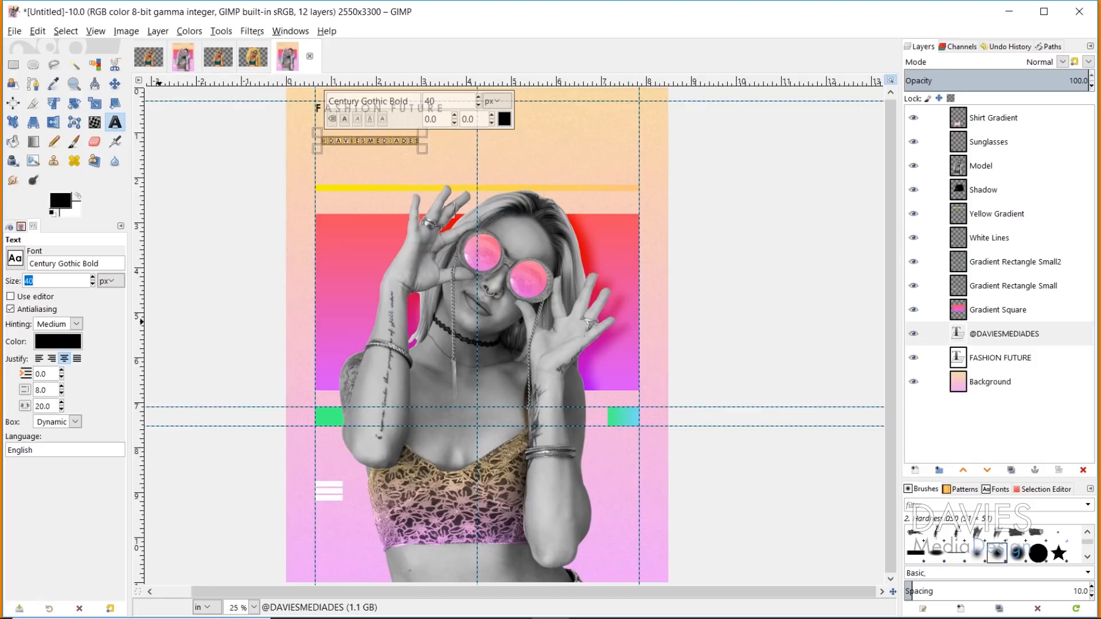
key(Return)
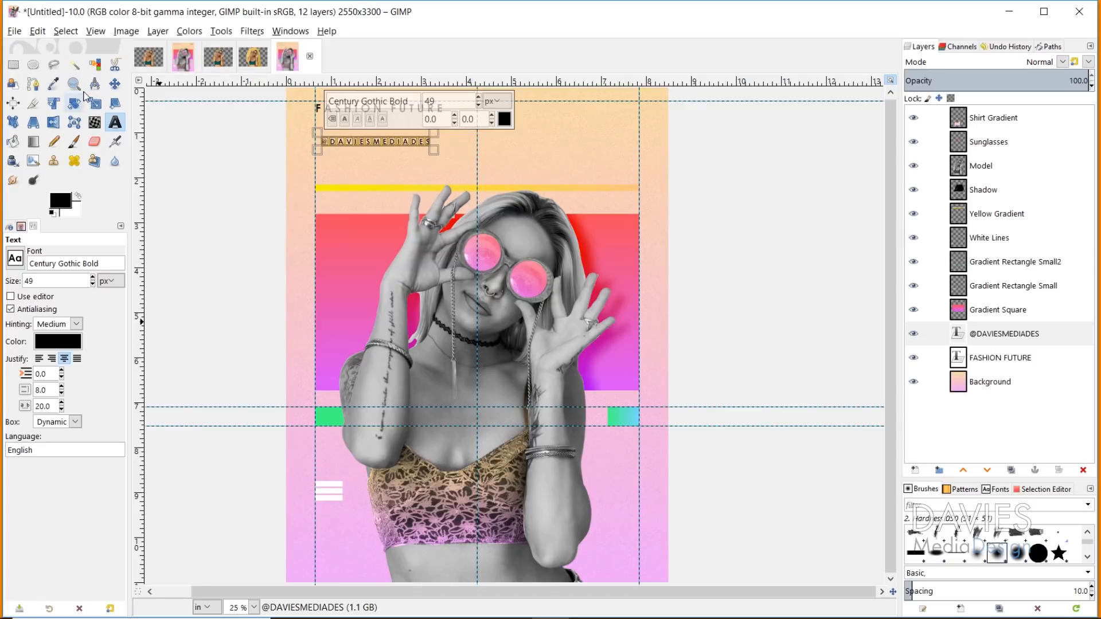
click(115, 84)
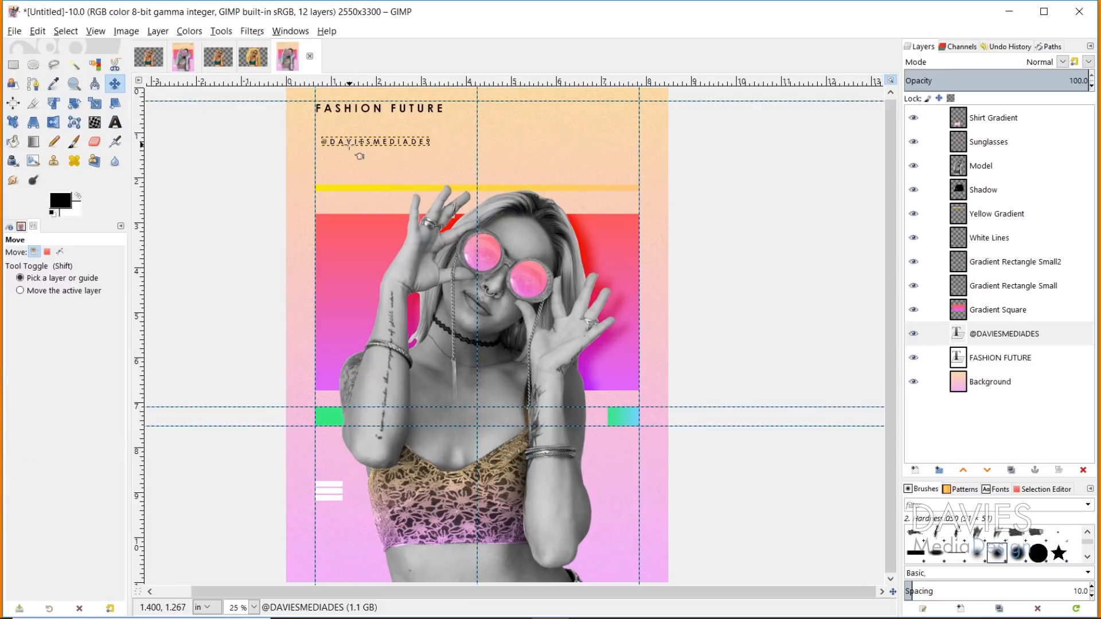
click(359, 153)
drag(359, 153, 348, 133)
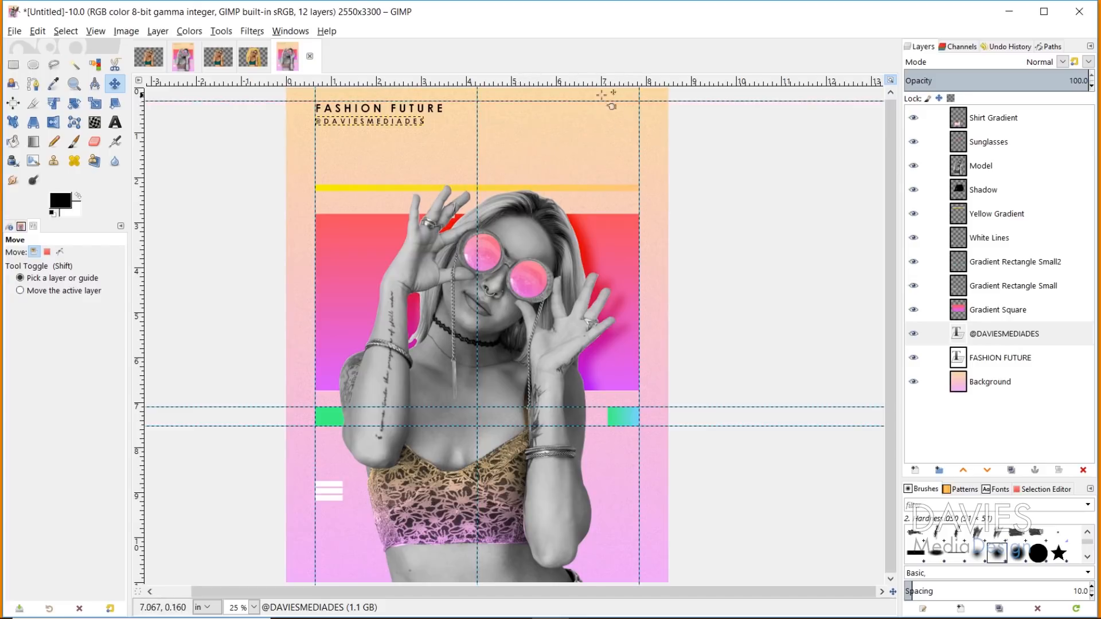
Step: Add the text "20K" in the poster's upper right area
click(119, 123)
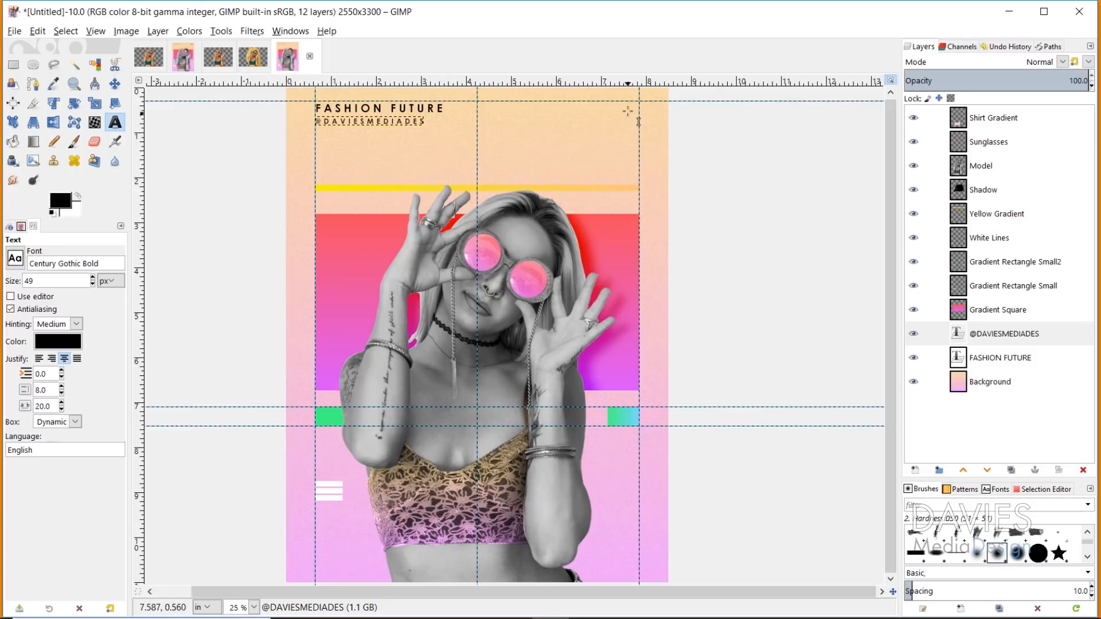
click(562, 118)
text(20)
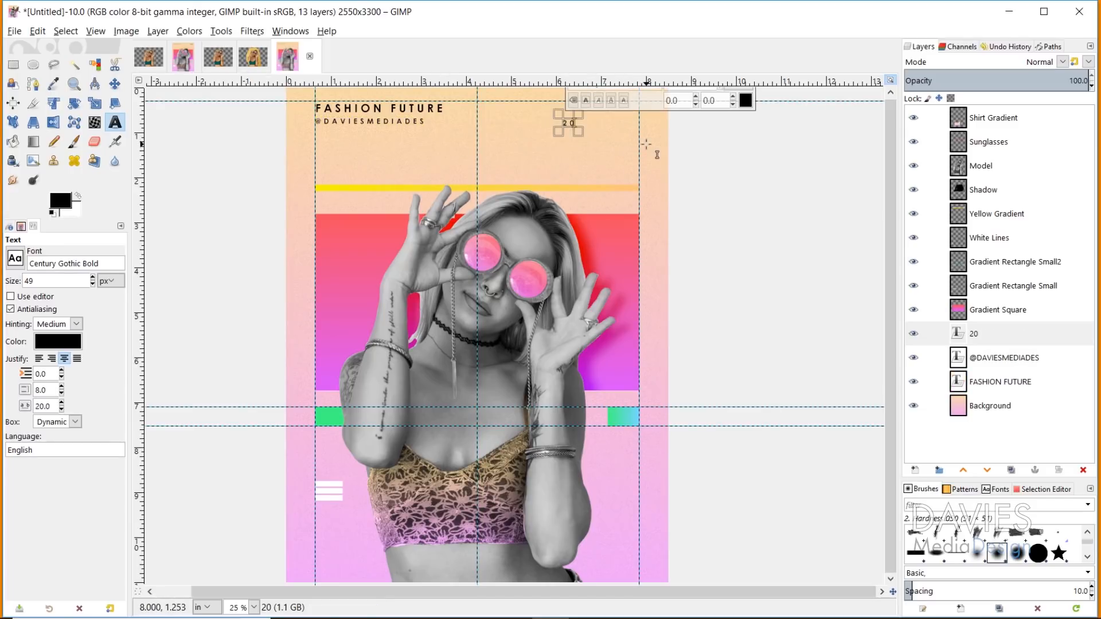
text(K)
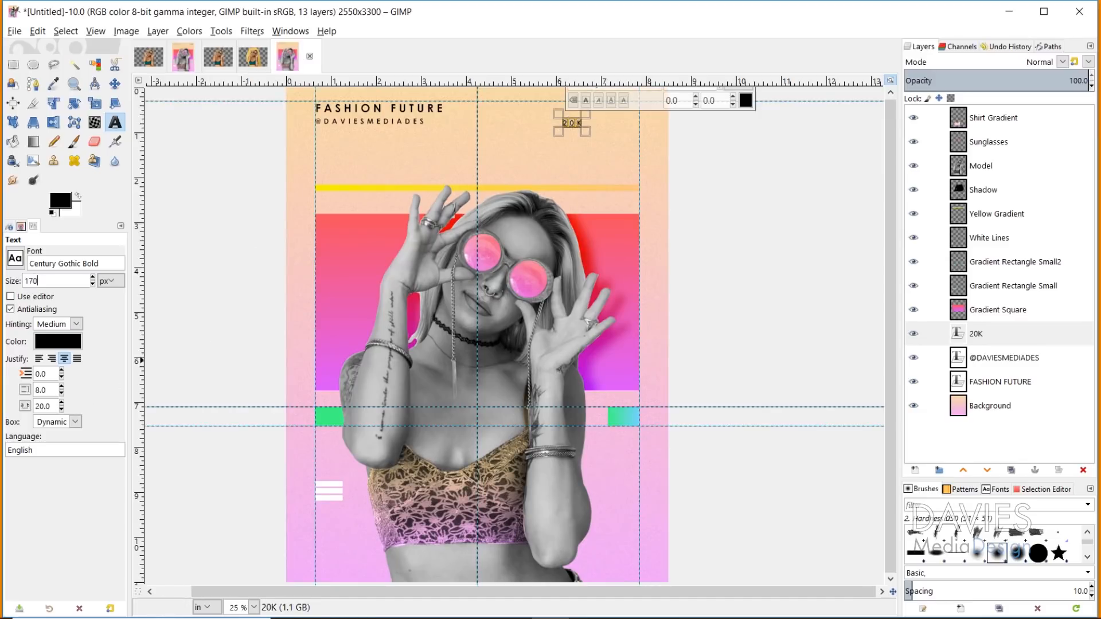
Step: Set the 20K text's font size to 175 px and move it into the corner of the right and uppermost guides
key(Return)
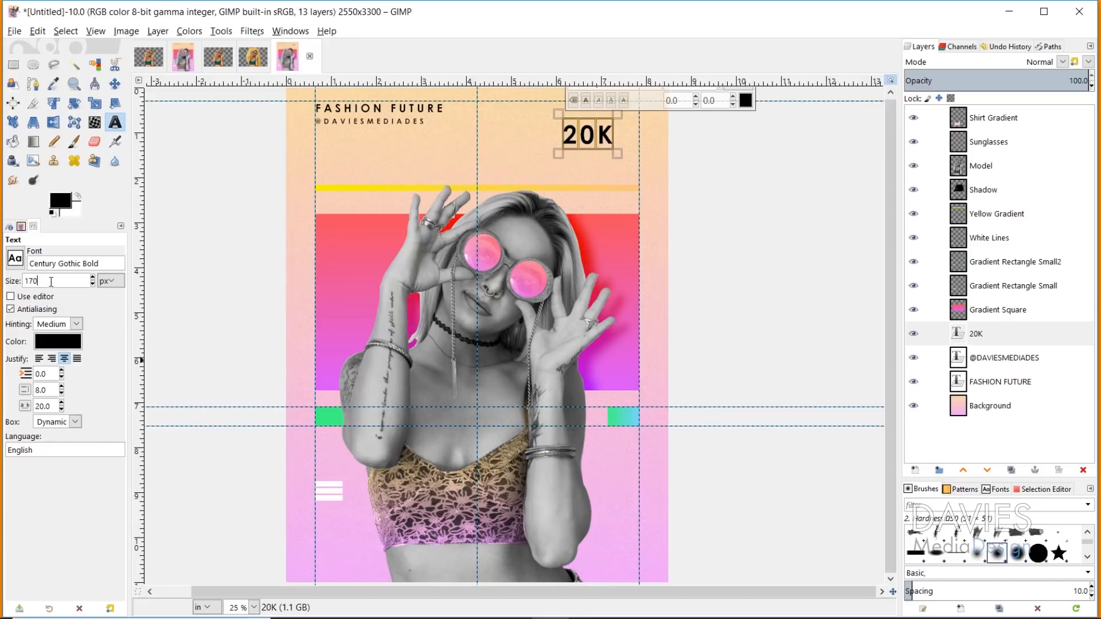
text(75)
key(Return)
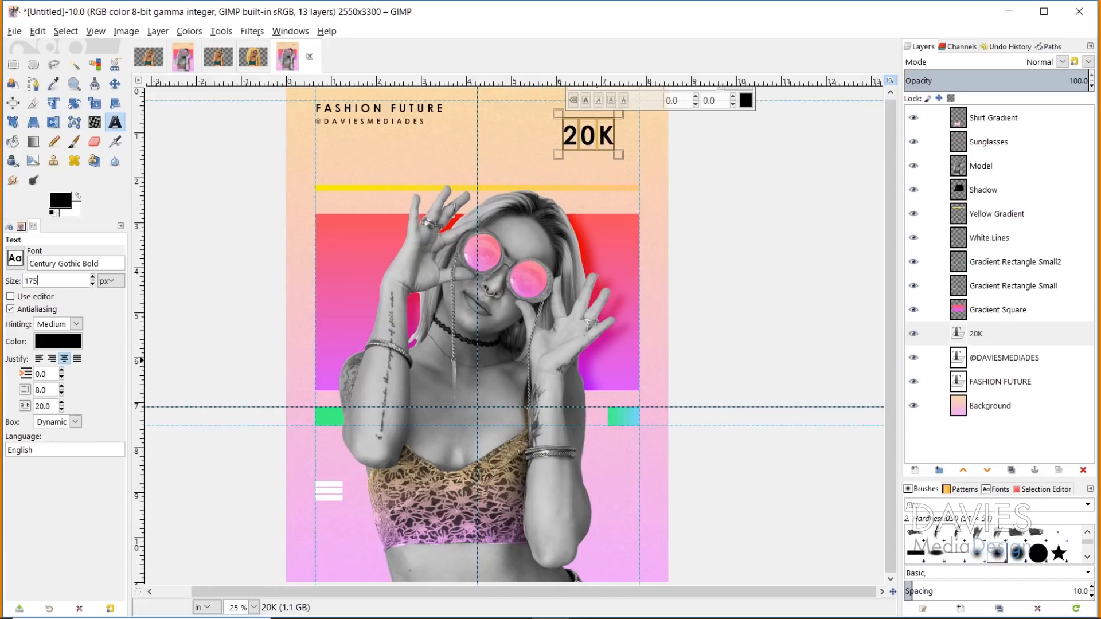
click(114, 84)
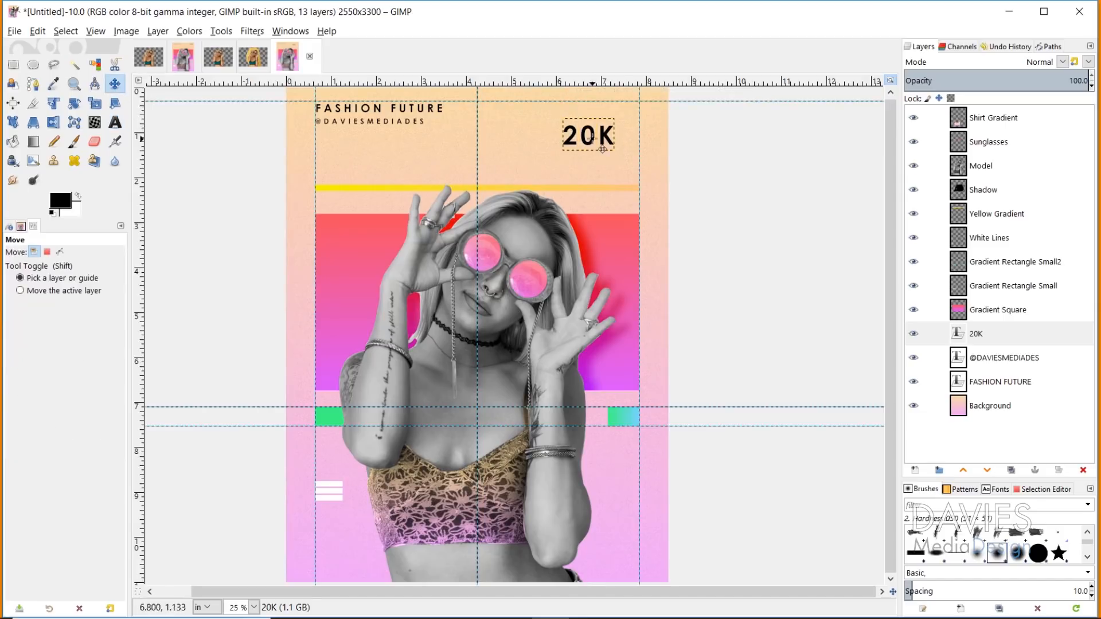
drag(603, 146, 641, 126)
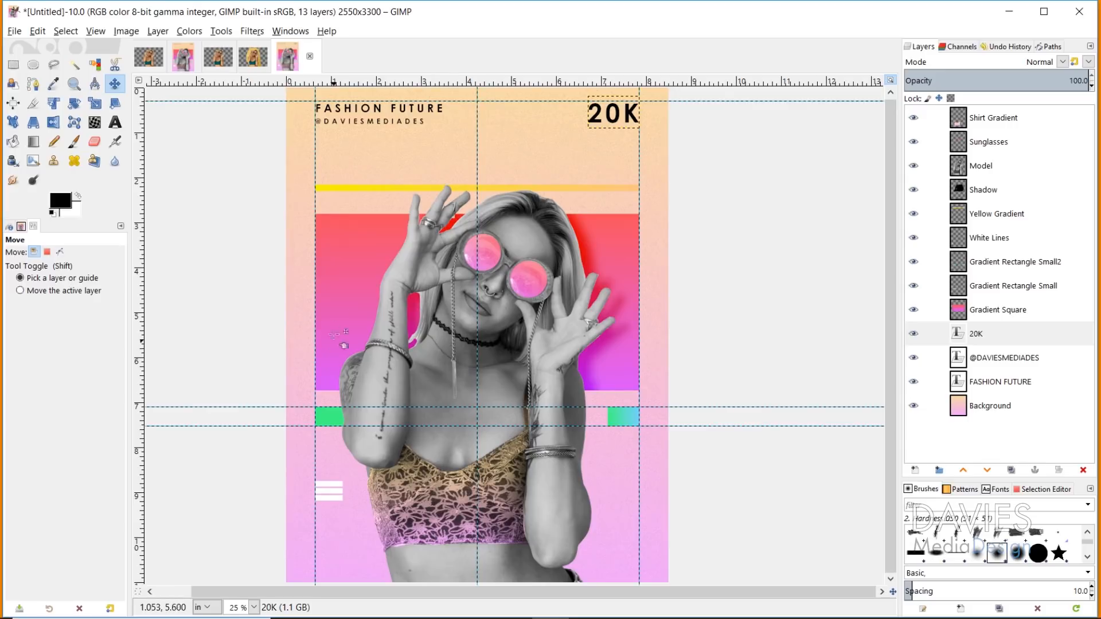
Step: Add white 49 px text "JULY 23, 2018" with letter spacing 30 over the gradient square, and move its layer above all others
click(114, 122)
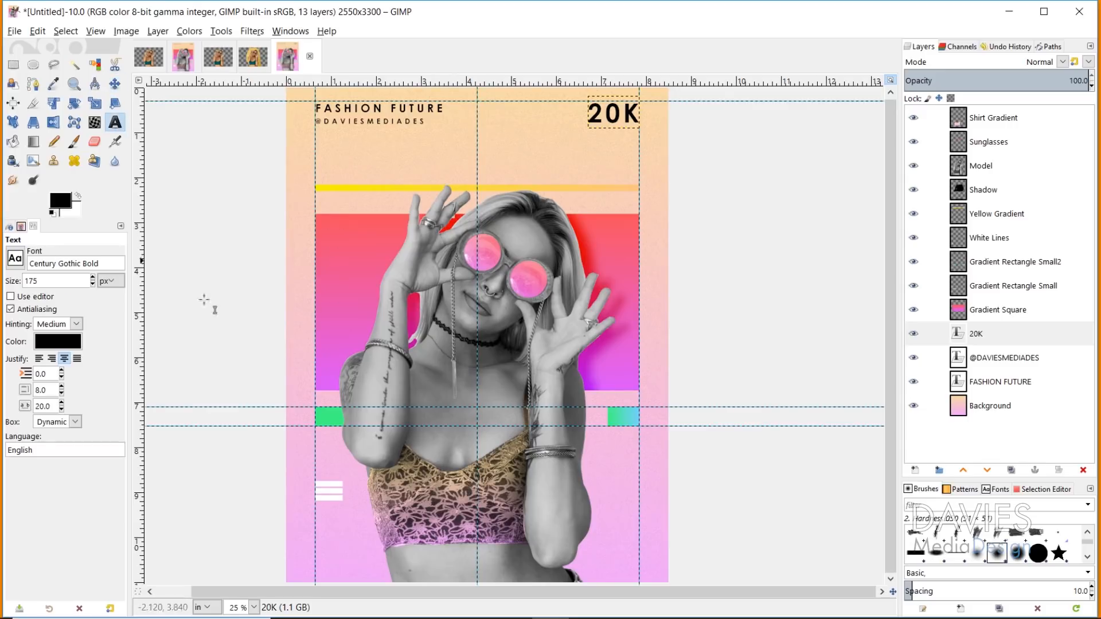
double_click(61, 280)
click(58, 342)
click(130, 419)
click(153, 463)
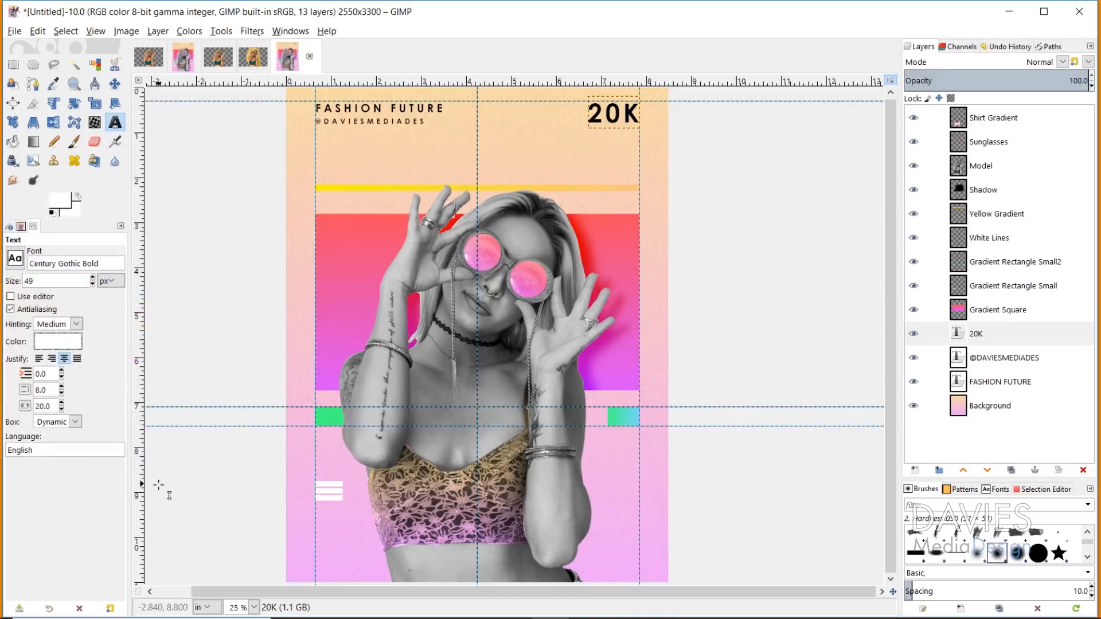
click(61, 403)
click(333, 274)
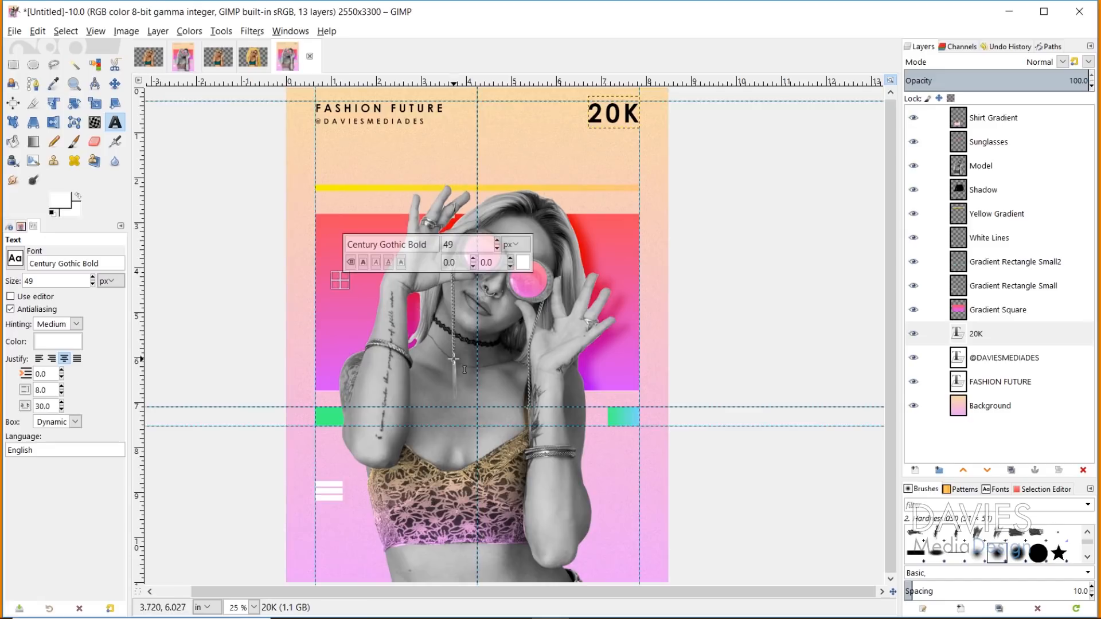
text(JUL)
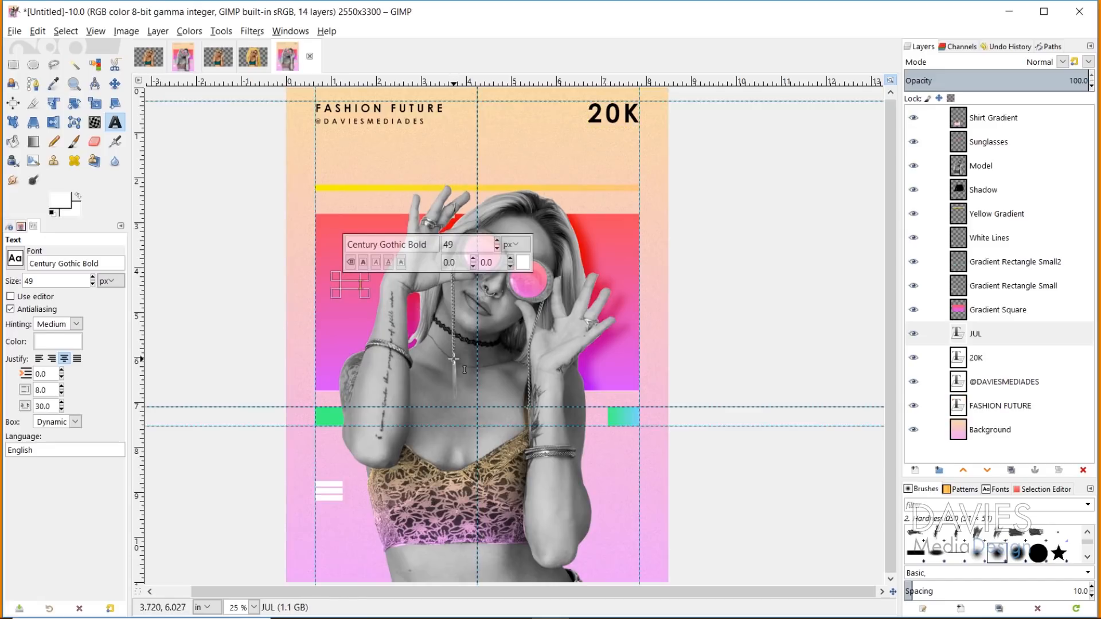
text(Y 23, 2018)
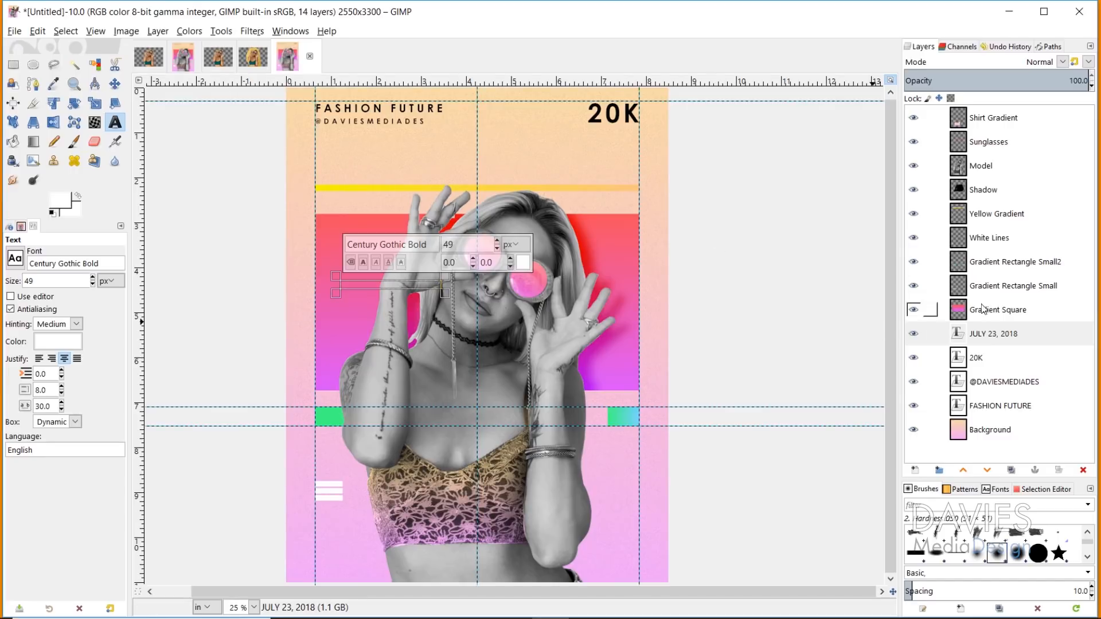
drag(983, 334, 975, 117)
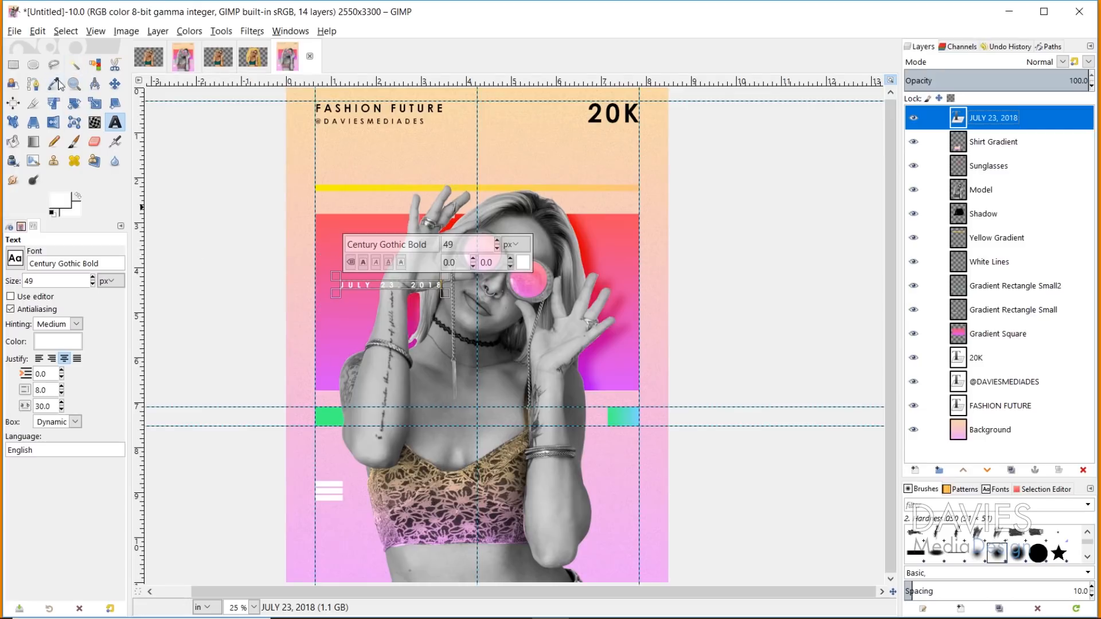
Step: Draw a straight vertical path along the left guide beside the gradient square and make the path visible
click(33, 83)
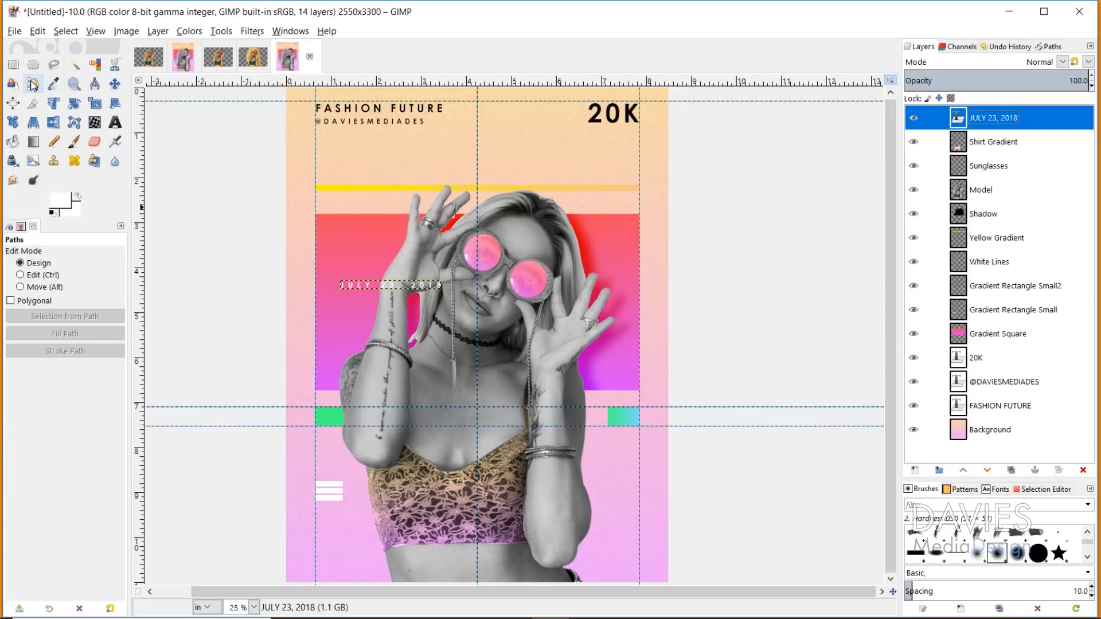
click(316, 228)
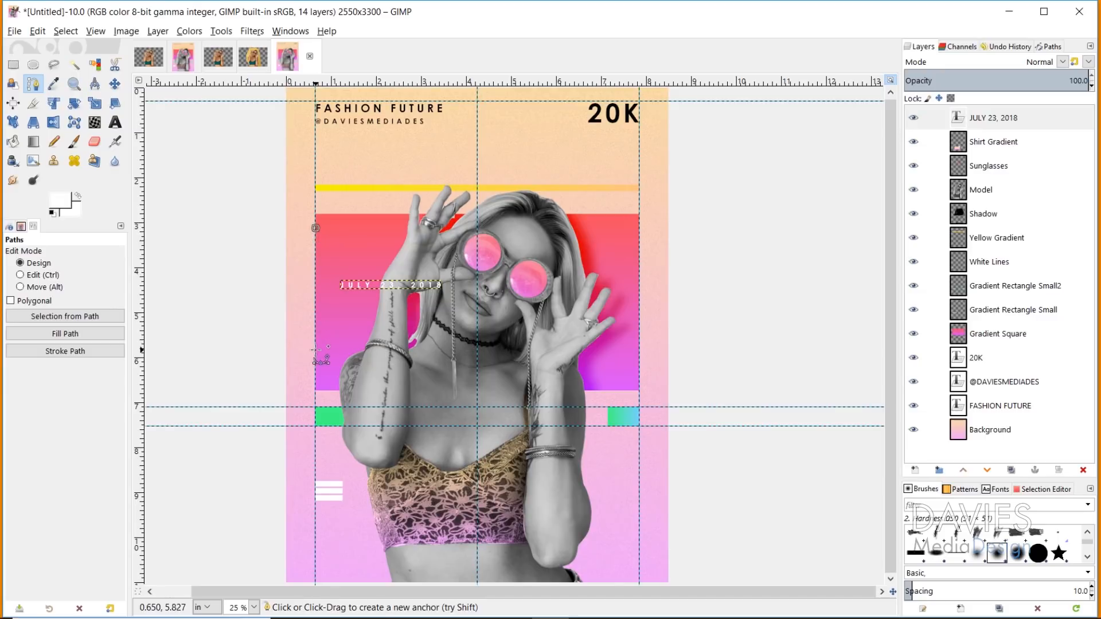
click(315, 350)
click(1039, 45)
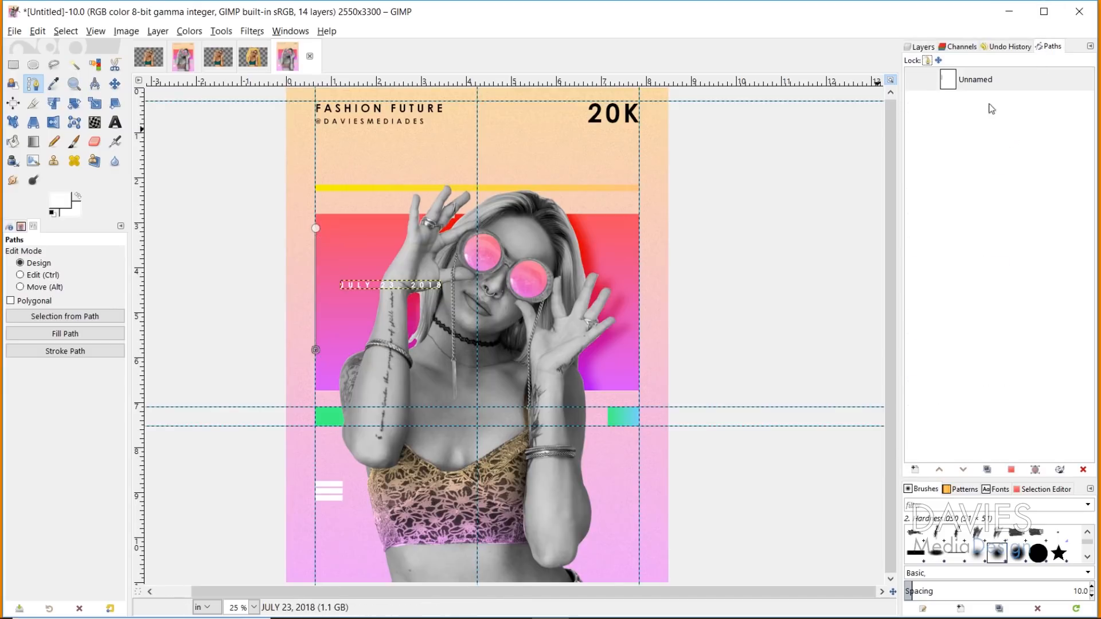
click(929, 81)
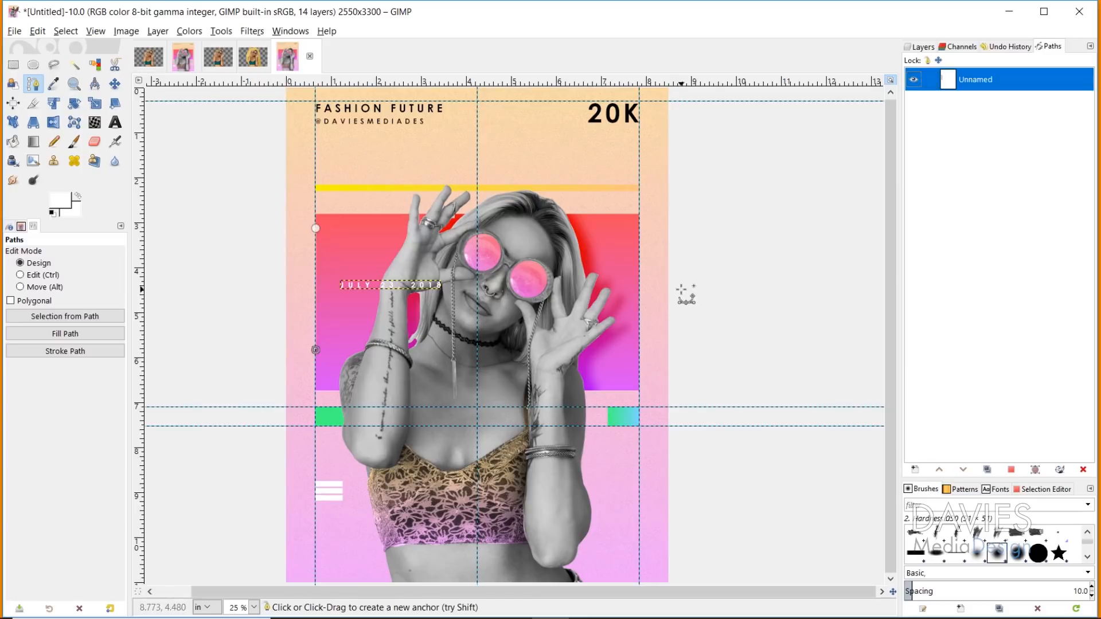
Step: Run the JULY 23, 2018 text along the vertical path using Text along Path
click(920, 46)
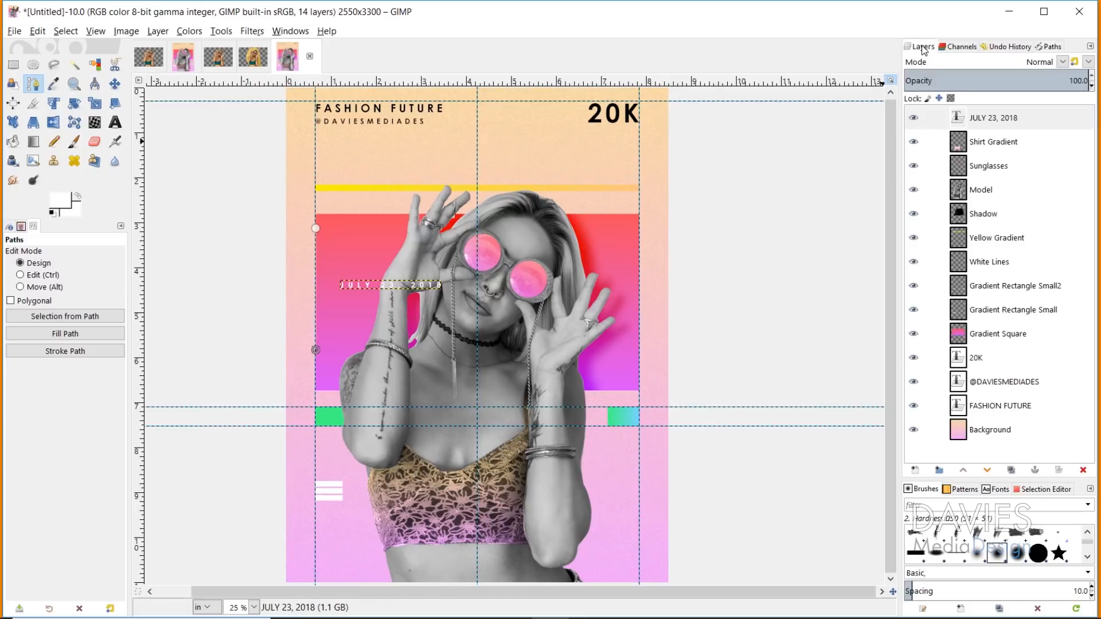
click(115, 122)
click(381, 290)
right_click(381, 288)
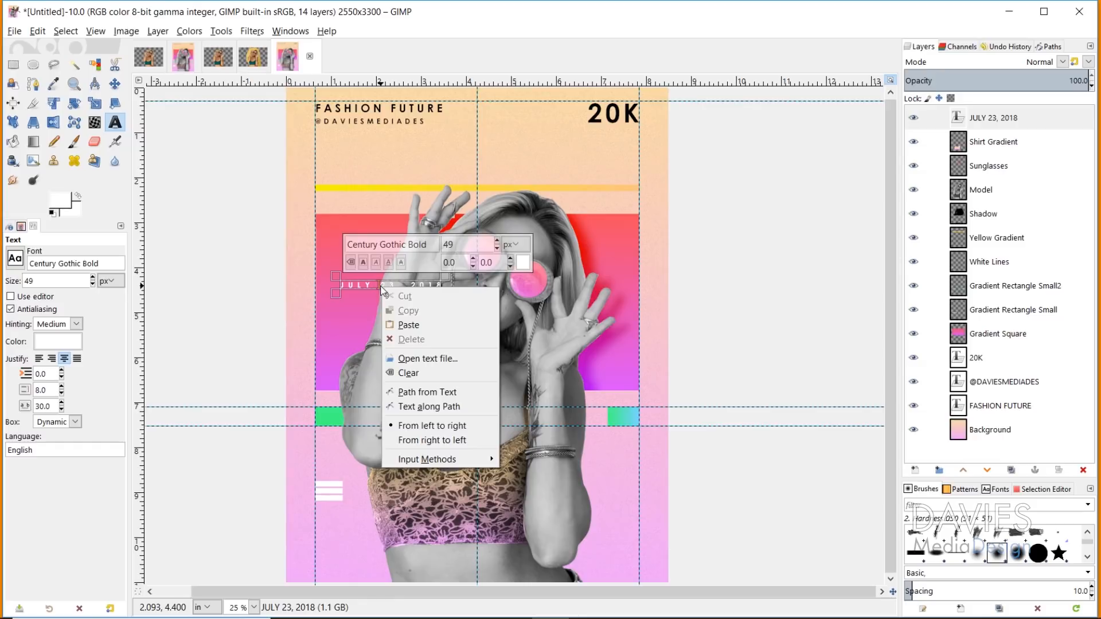
click(439, 407)
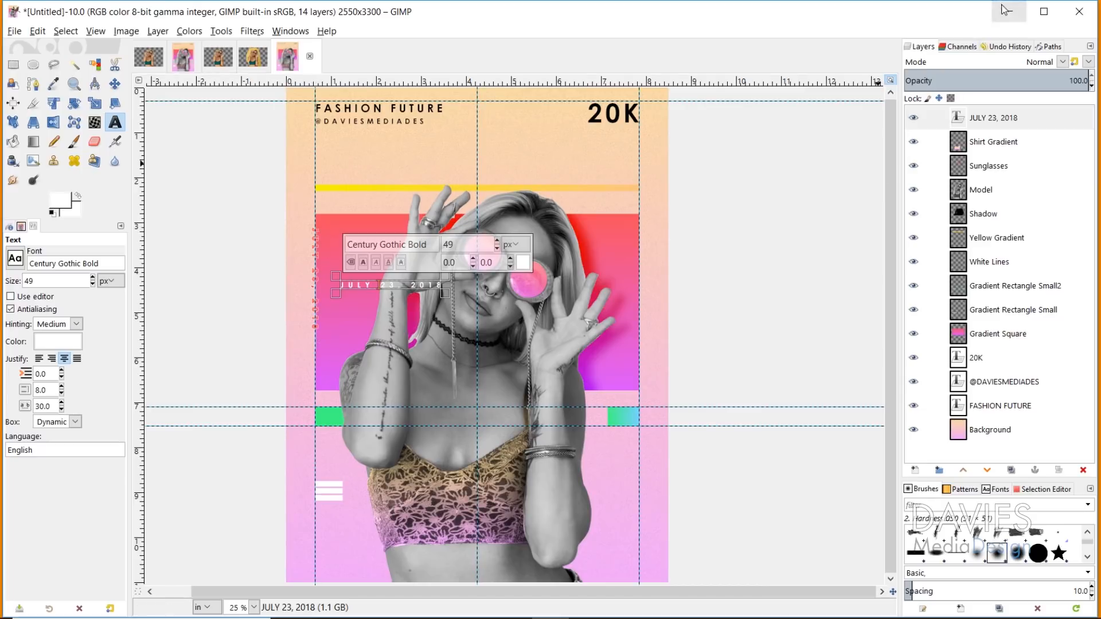
Step: Convert the JULY 23, 2018 text path into a selection
click(1049, 46)
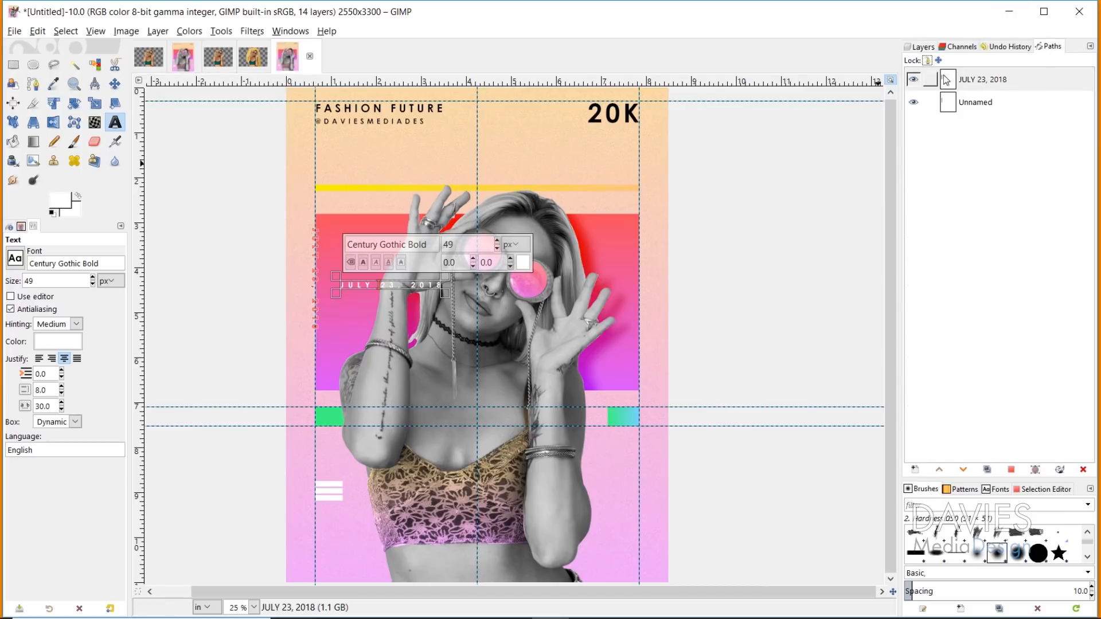
click(978, 83)
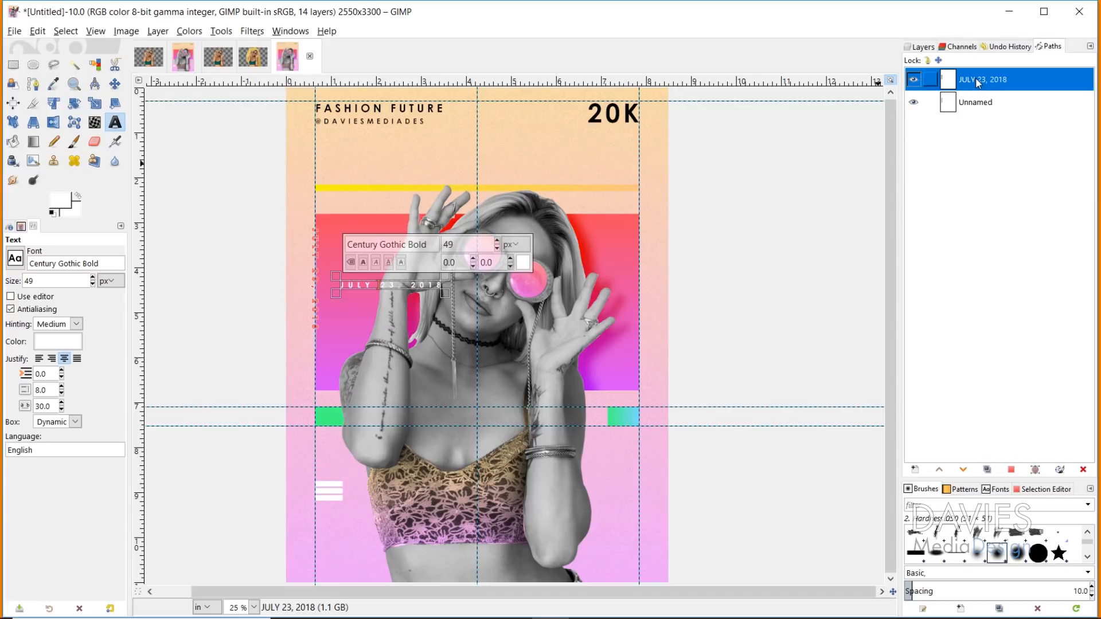
click(1012, 471)
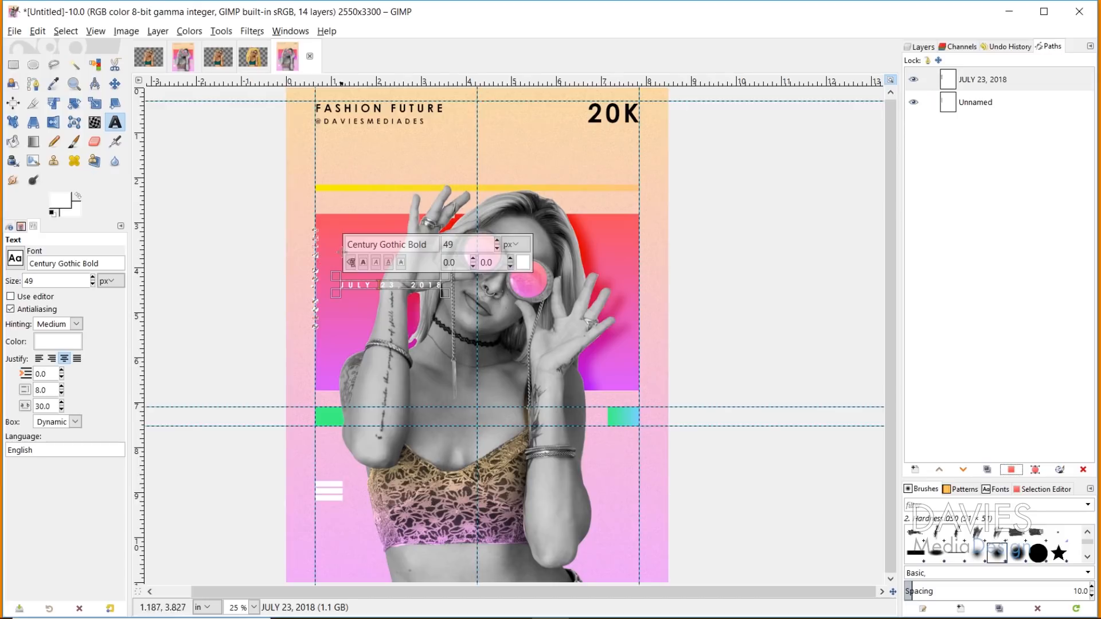
Step: Create a new transparent layer named "July 23 2018" above the other layers
click(918, 51)
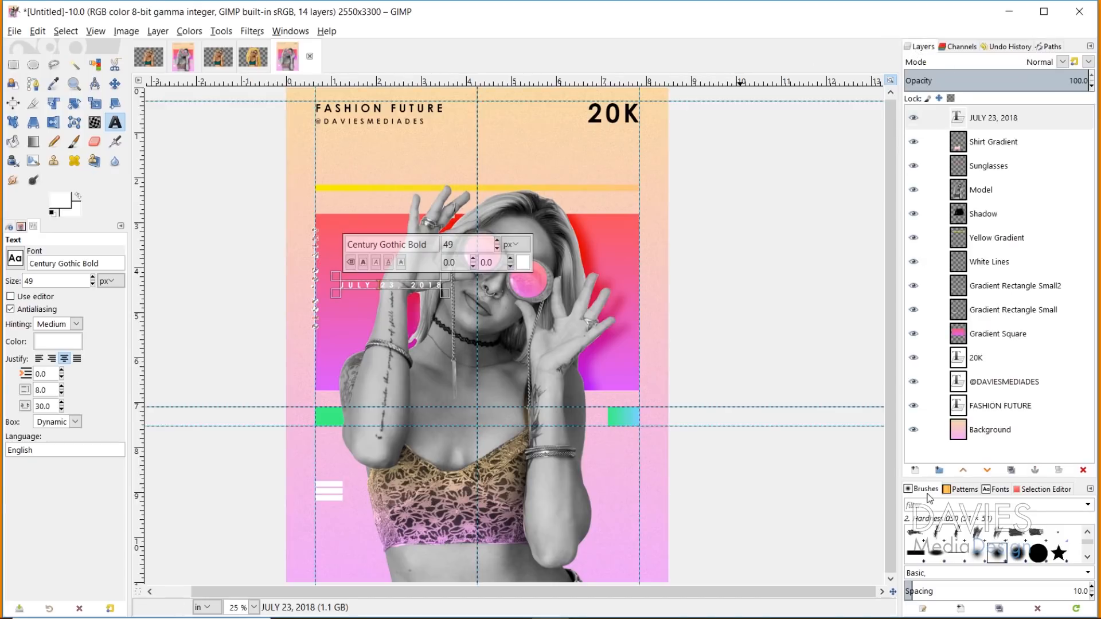
click(916, 470)
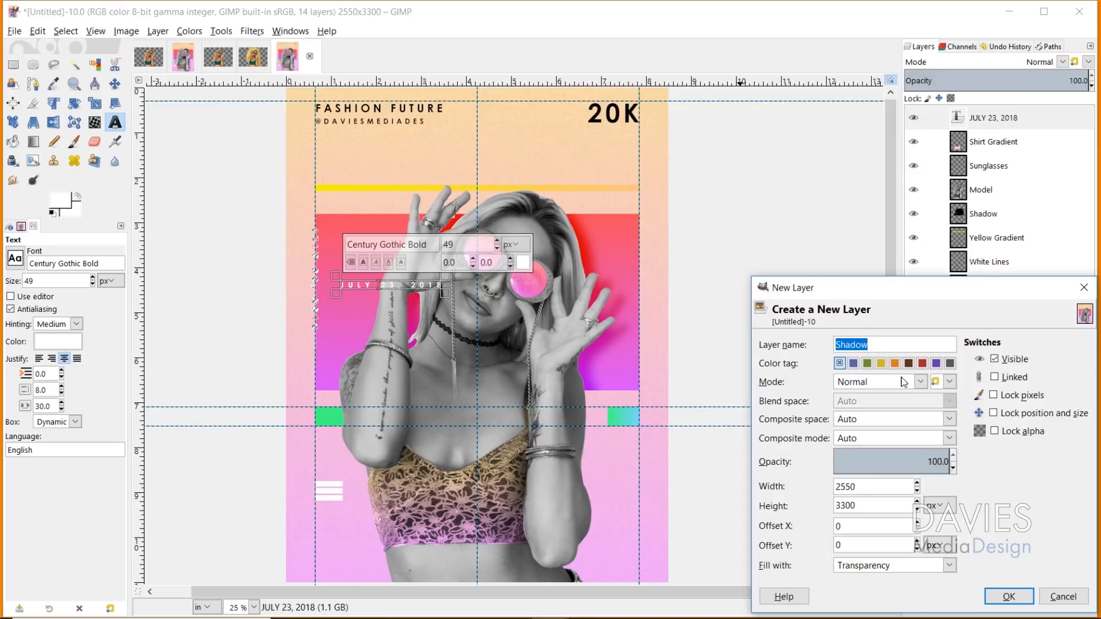
text(jULY)
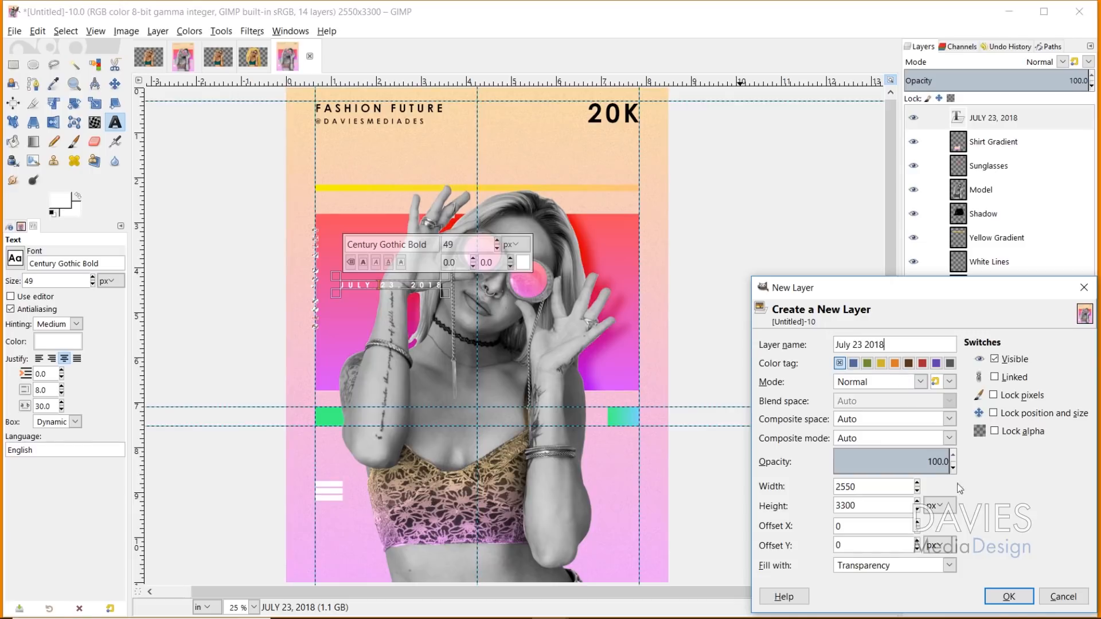
click(1009, 596)
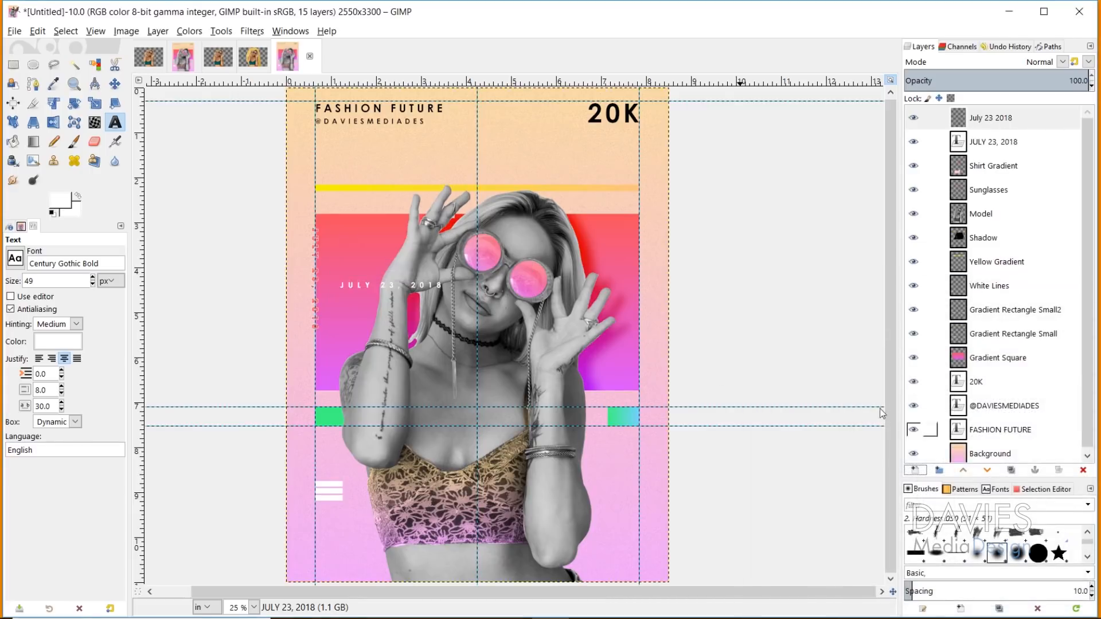
Step: Fill the vertical date selection with white, clear the selection, and hide the JULY 23, 2018 path
click(13, 141)
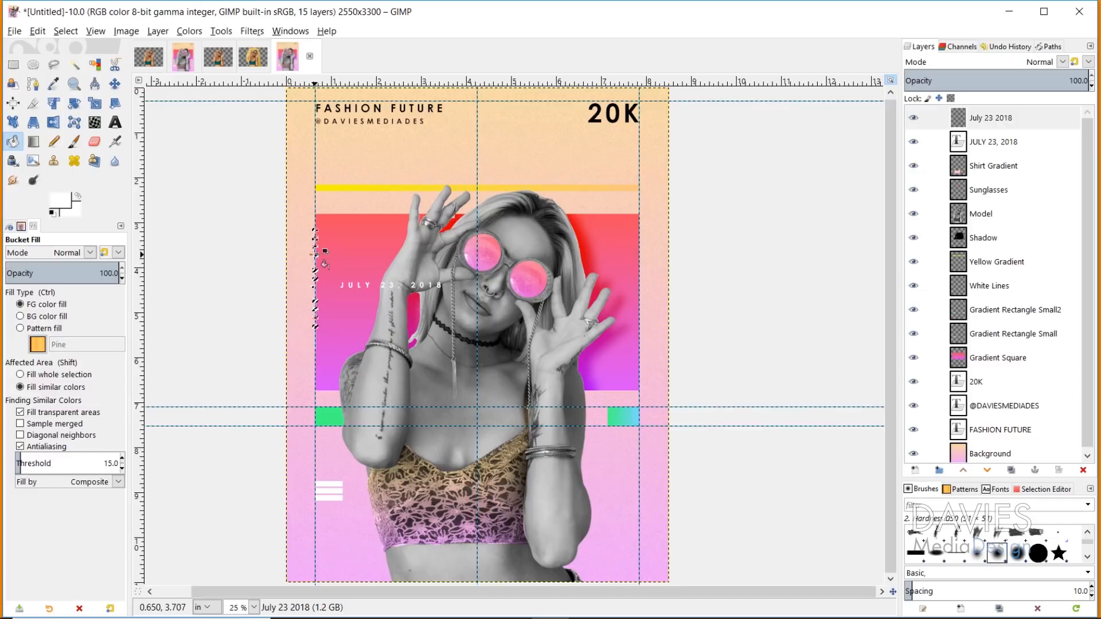
click(66, 31)
click(86, 61)
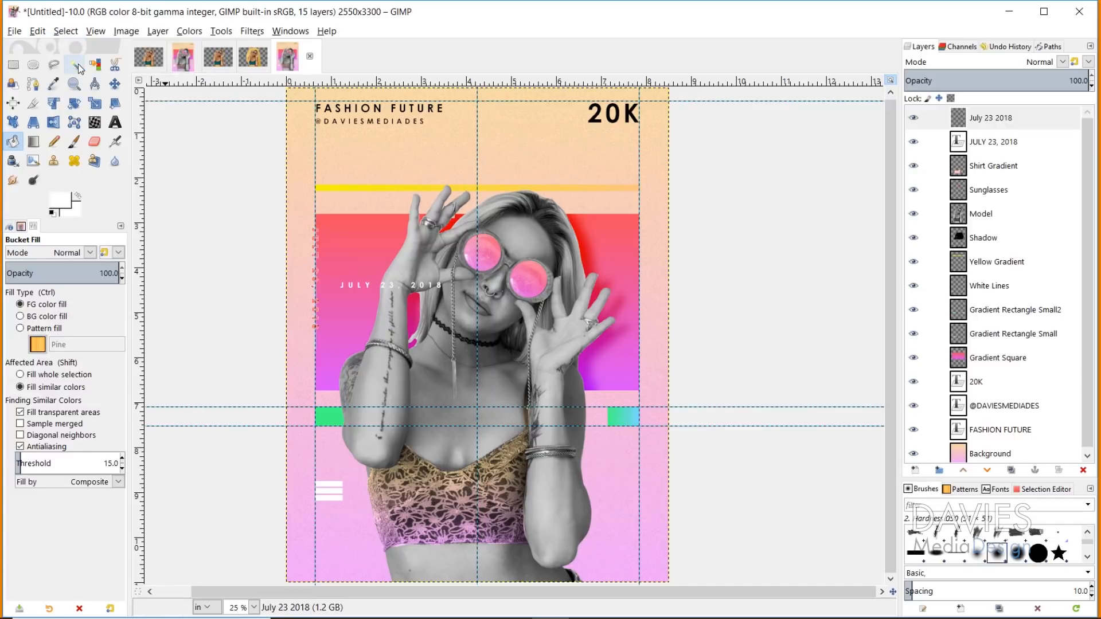
click(1049, 46)
click(924, 80)
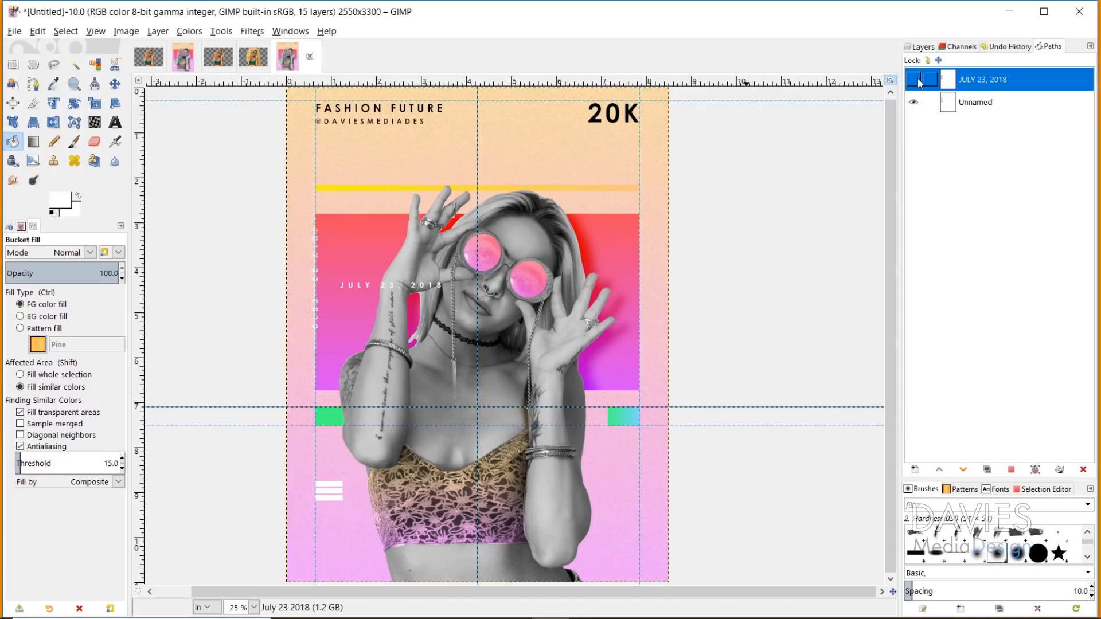
Step: Crop the July 23 2018 layer to its content
click(923, 47)
click(956, 119)
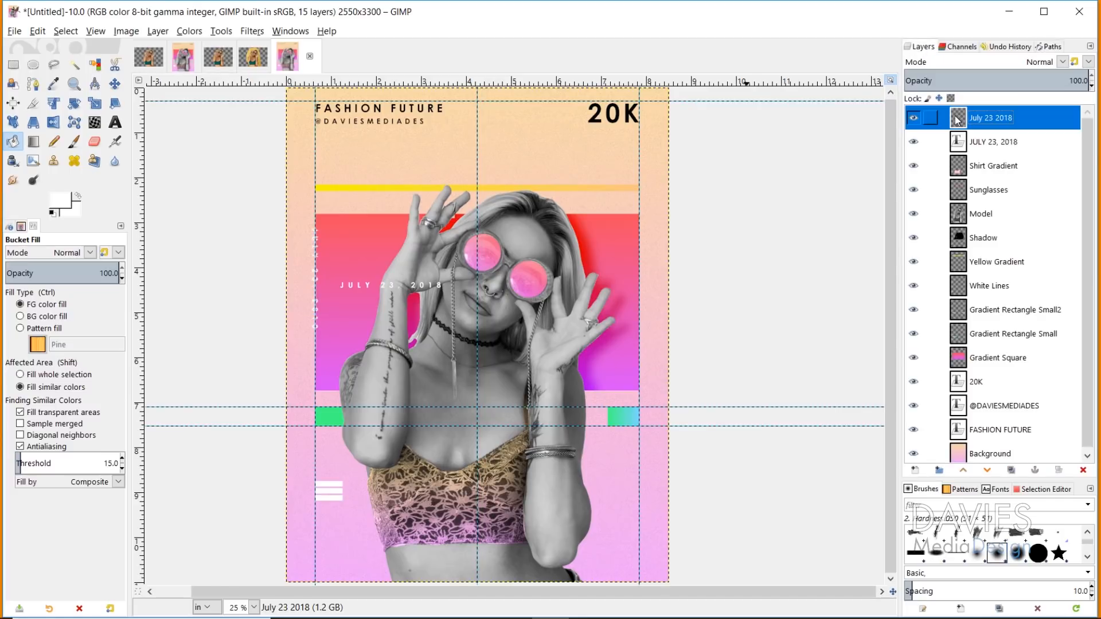
click(158, 31)
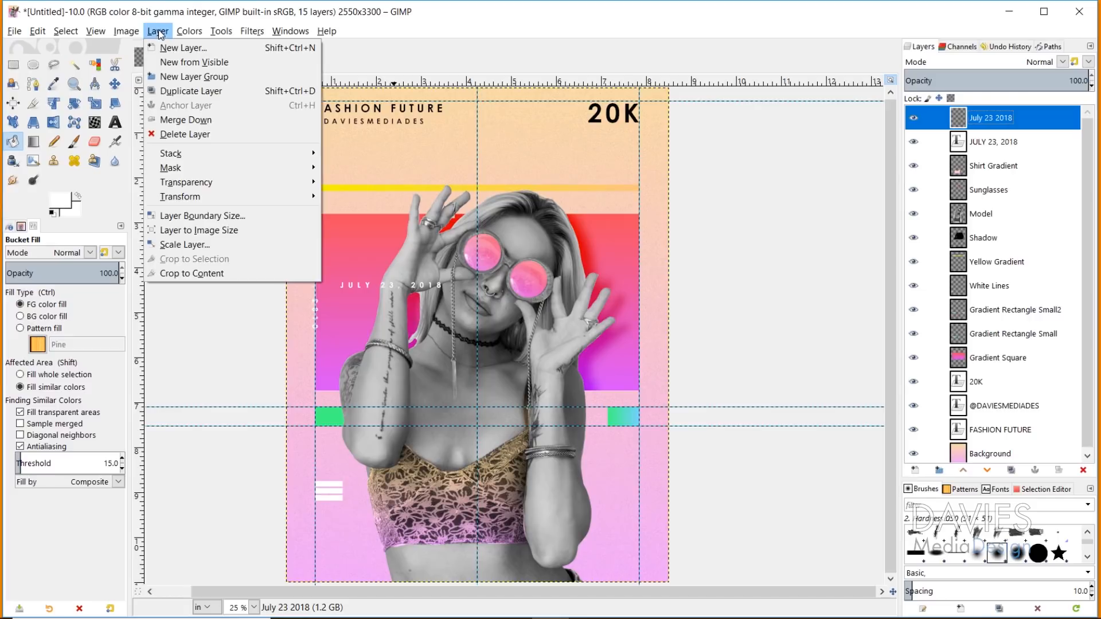
click(191, 273)
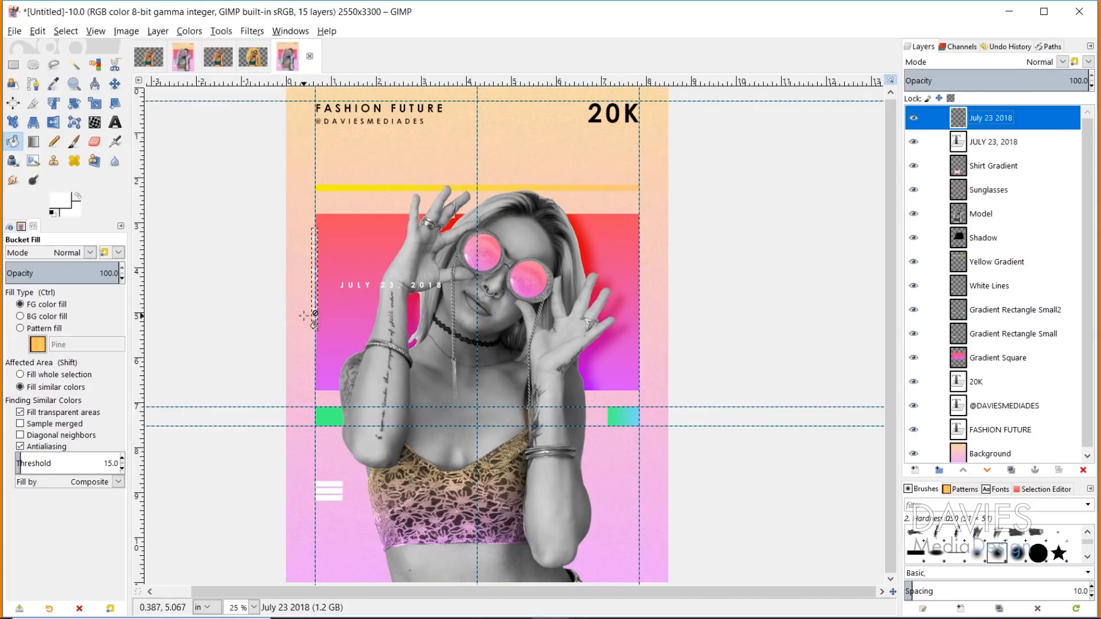
Step: Move the vertical date inside the gradient square against the left guide, and hide the original horizontal JULY 23, 2018 text layer
click(74, 85)
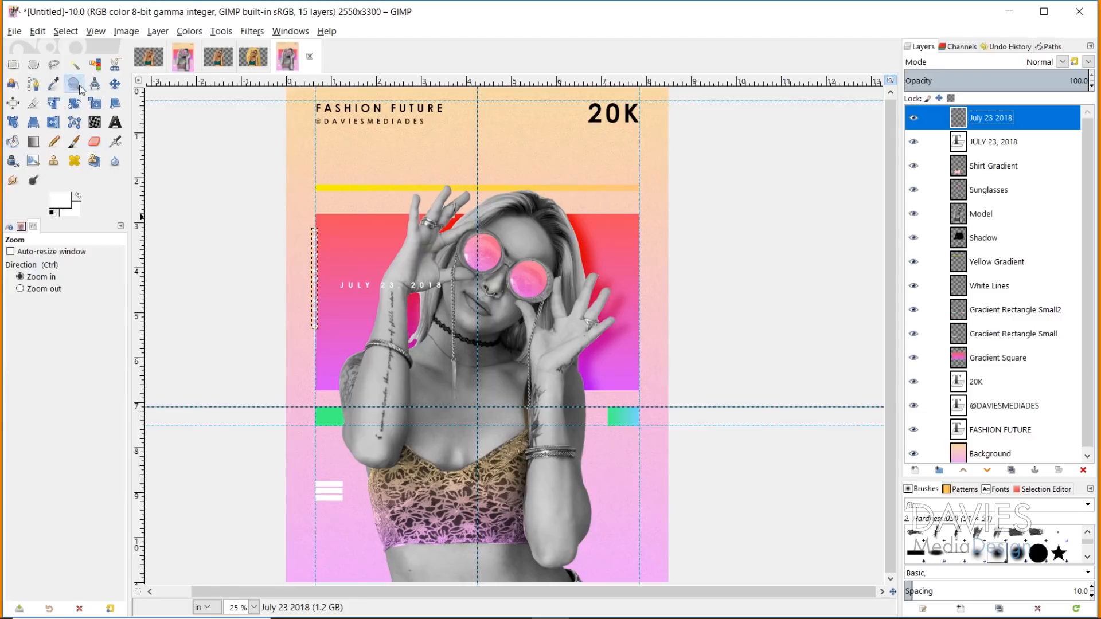
click(344, 285)
click(344, 288)
click(319, 266)
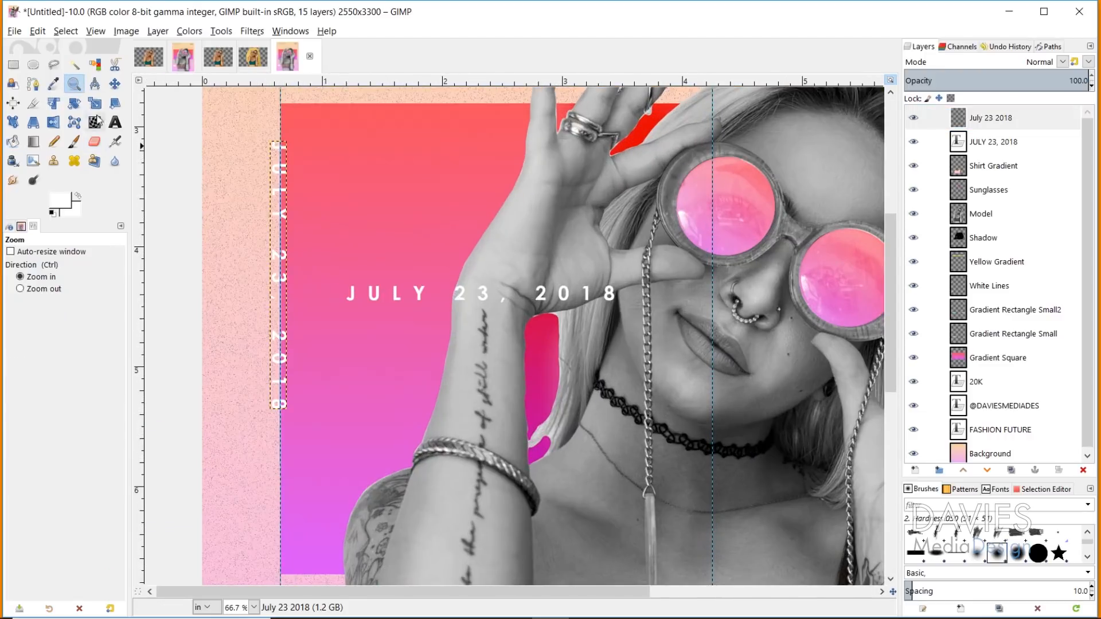
click(114, 84)
drag(296, 183, 308, 241)
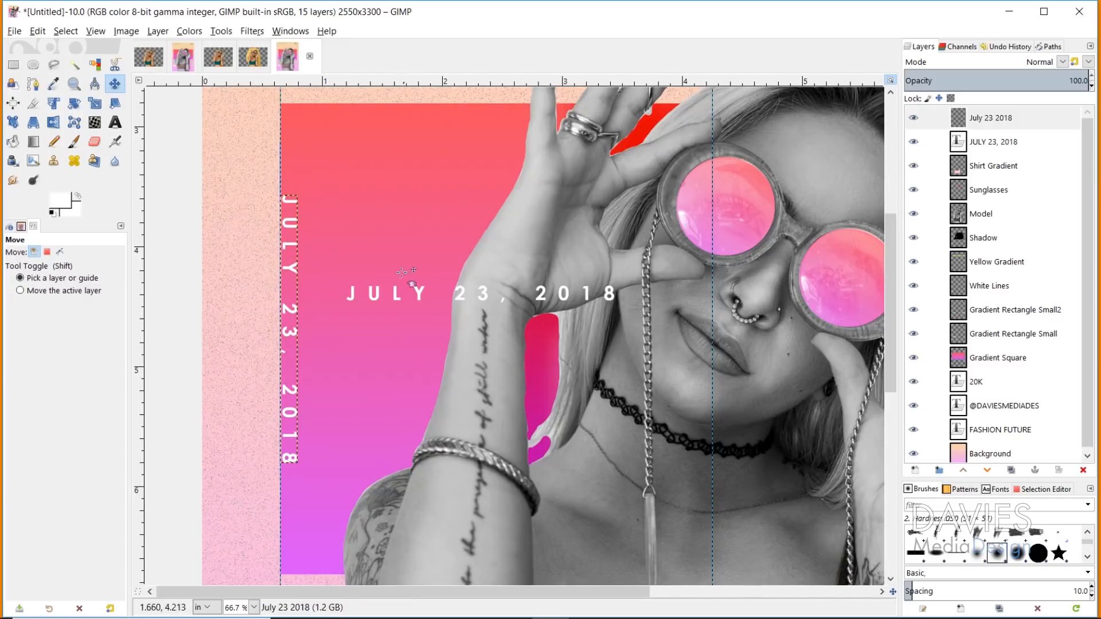
click(914, 142)
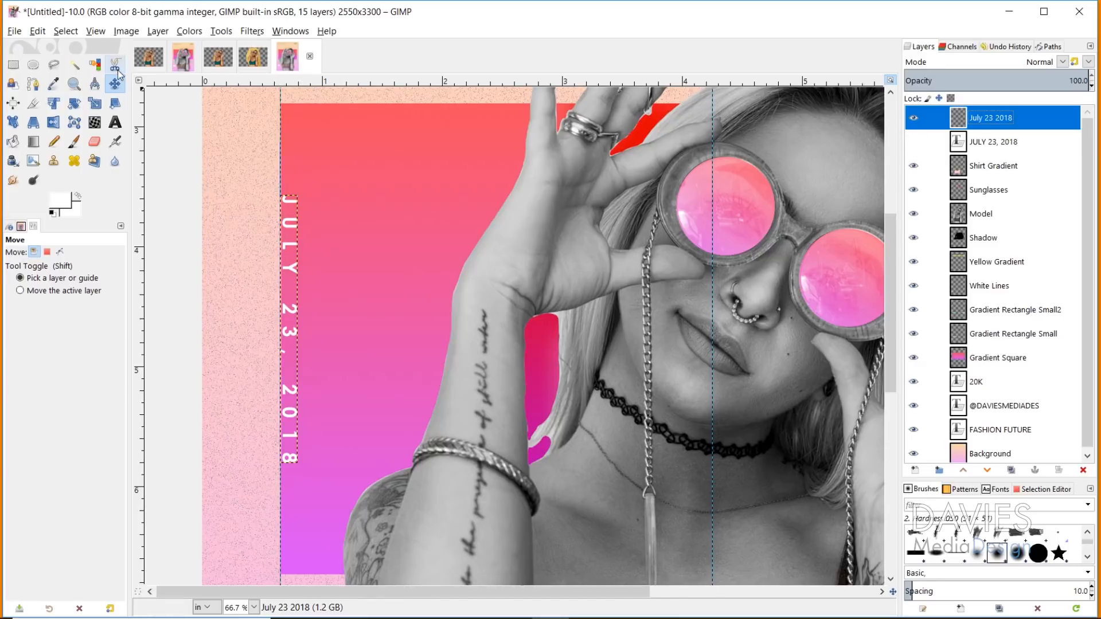
Step: Add the white text "20K CELEBRATION" across the model's chest
click(74, 84)
ctrl+click(784, 294)
ctrl+click(823, 312)
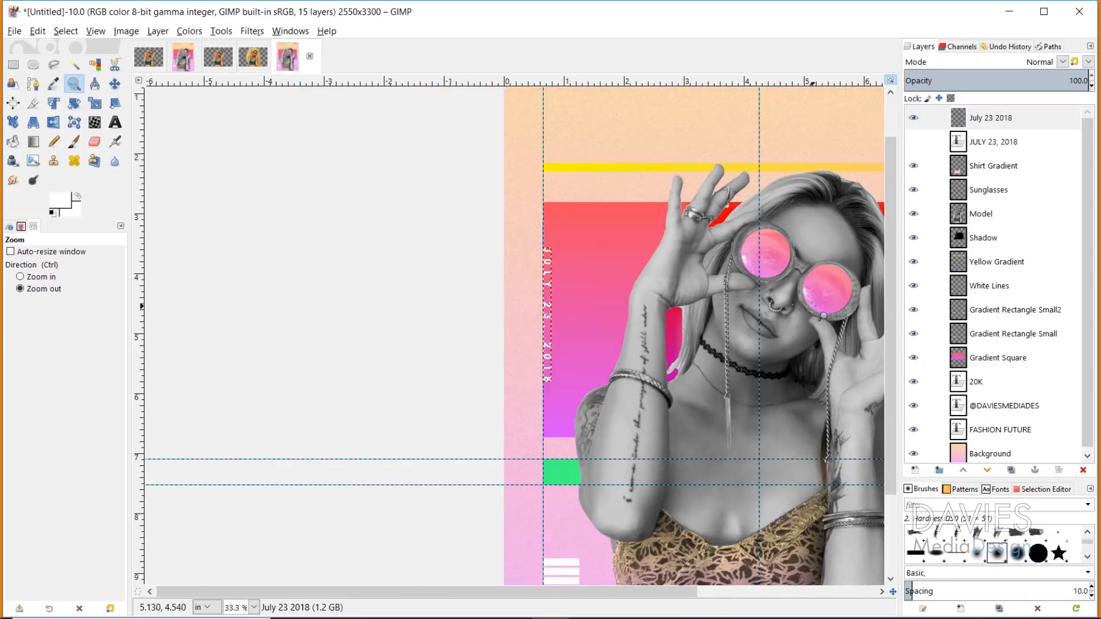
ctrl+click(768, 344)
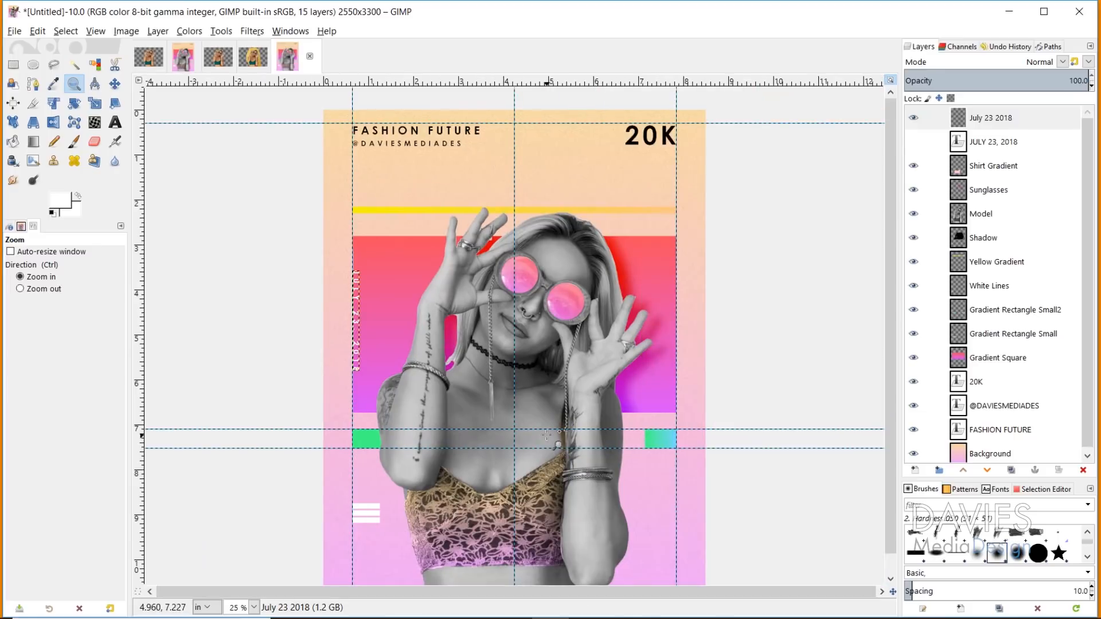
scroll(508, 439, down, 1)
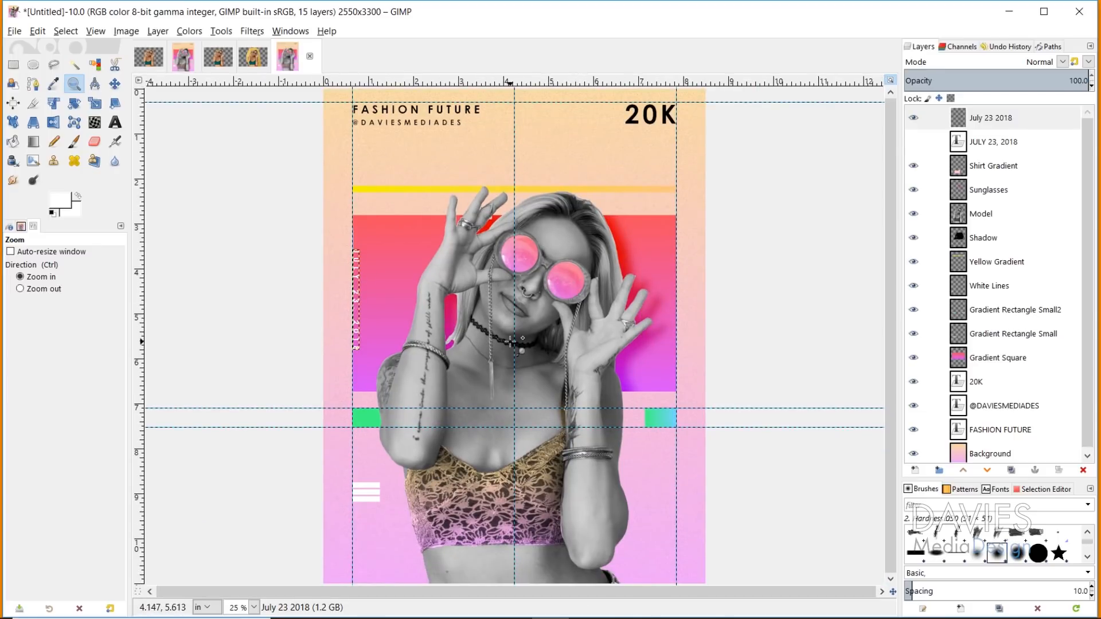
click(114, 122)
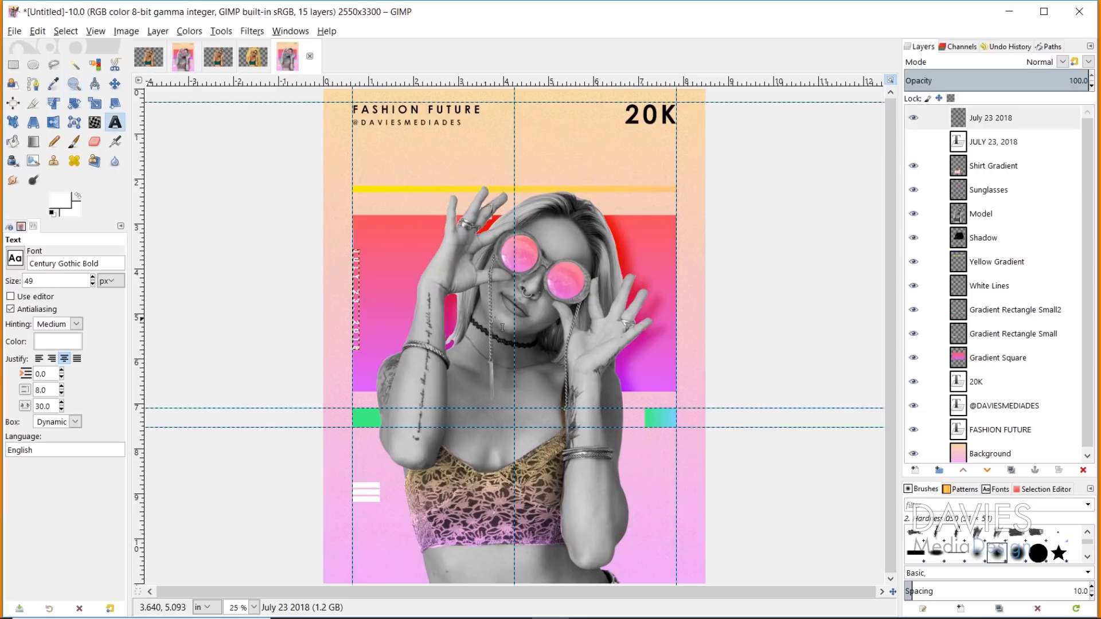
click(461, 380)
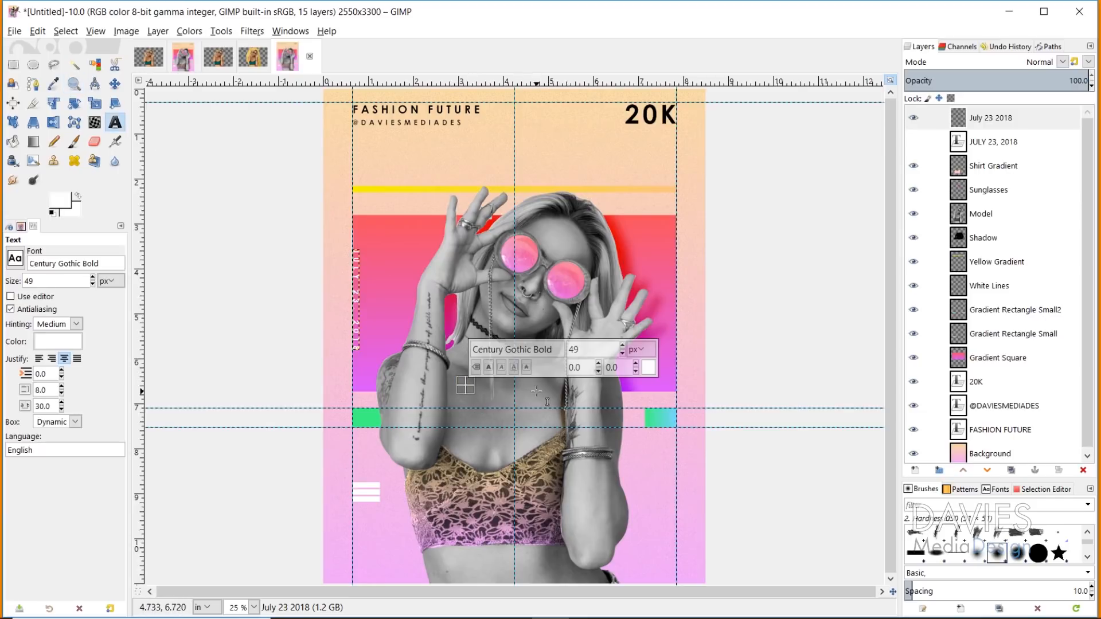
text(20K)
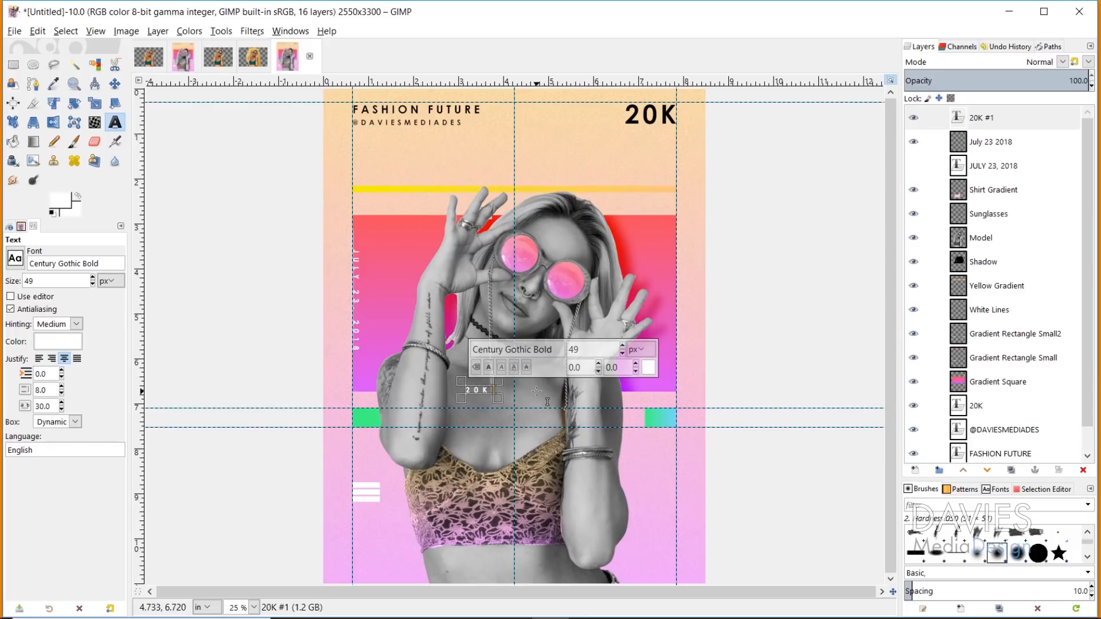
text( celebrati)
key(BackSpace)
key(BackSpace)
key(BackSpace)
key(BackSpace)
key(BackSpace)
key(BackSpace)
key(BackSpace)
key(BackSpace)
key(BackSpace)
key(BackSpace)
key(BackSpace)
text(CELEBRATION)
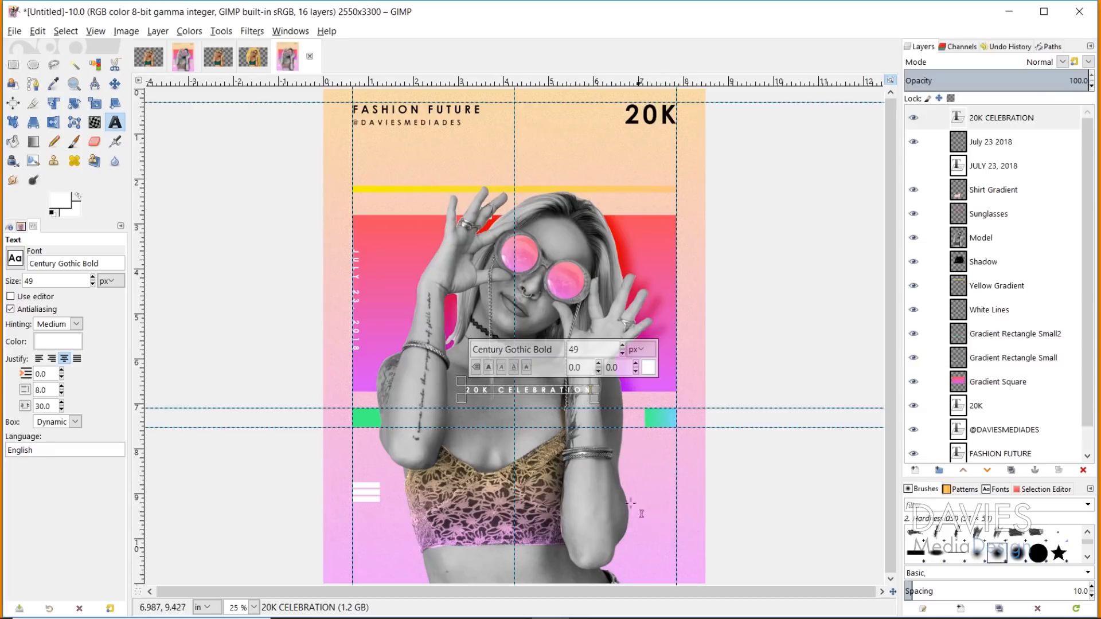
Step: Draw a straight vertical path downward along the right-hand guide, from below the green-blue rectangle to about 10.3 in, and show it
click(33, 84)
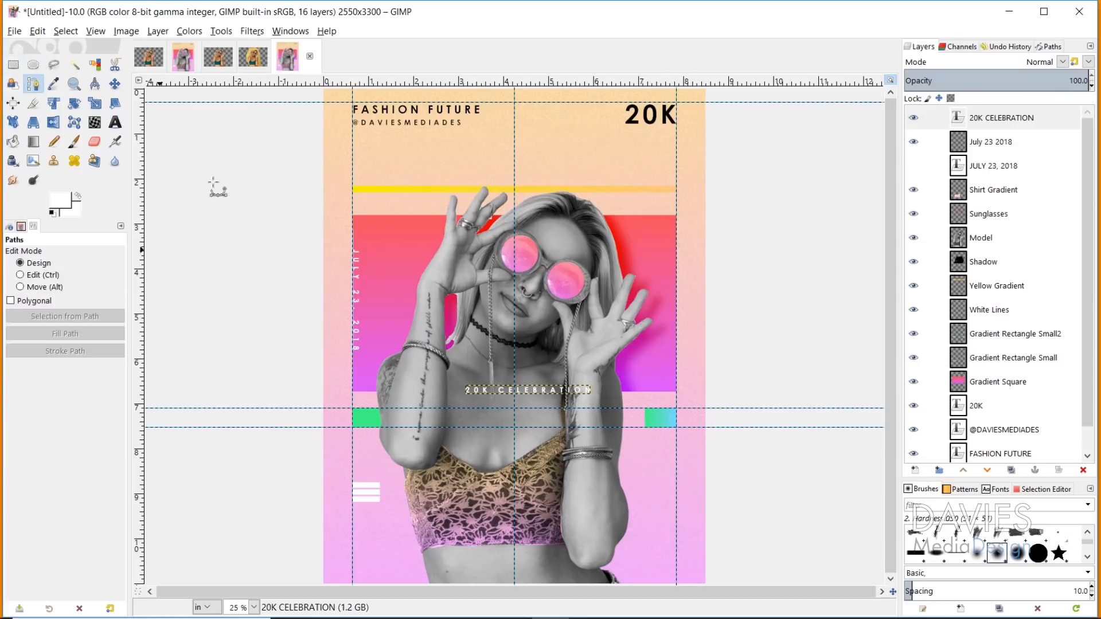
click(677, 450)
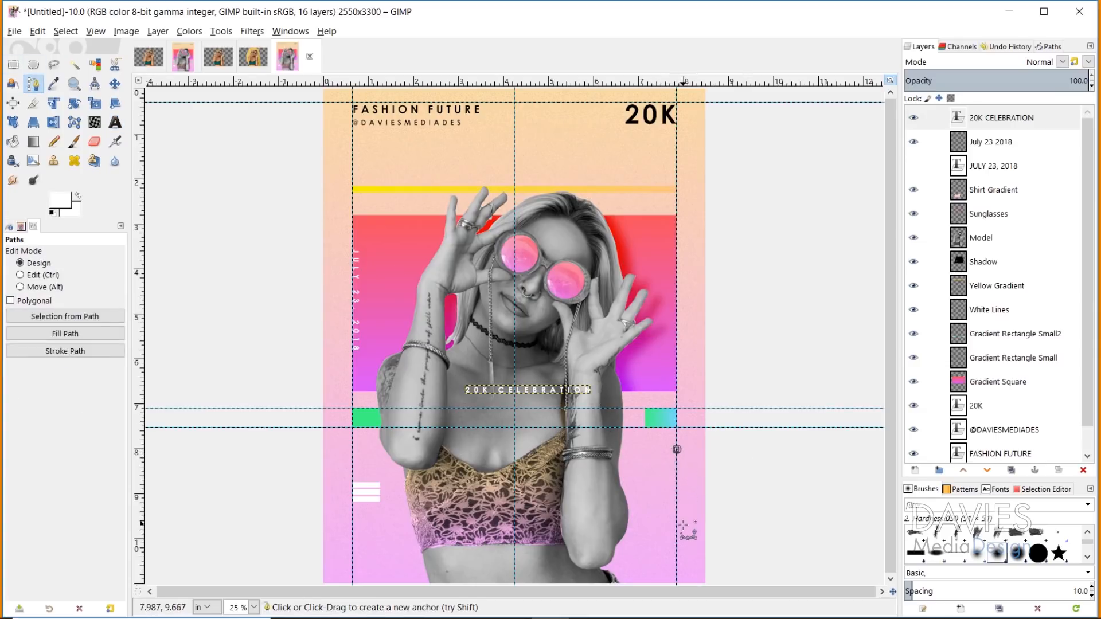
click(676, 554)
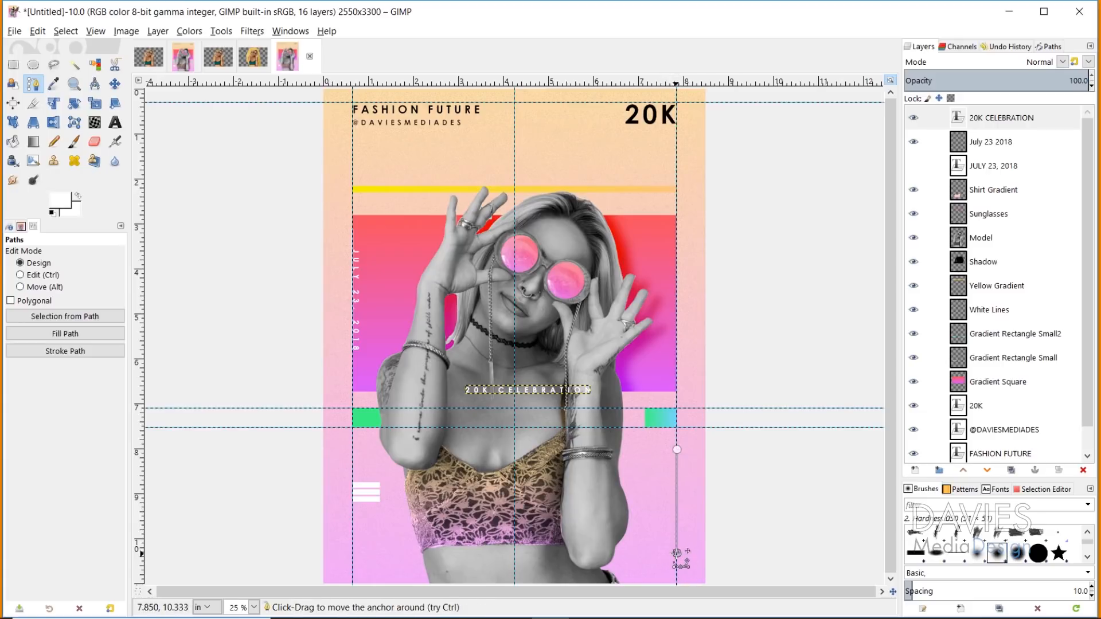
click(1048, 47)
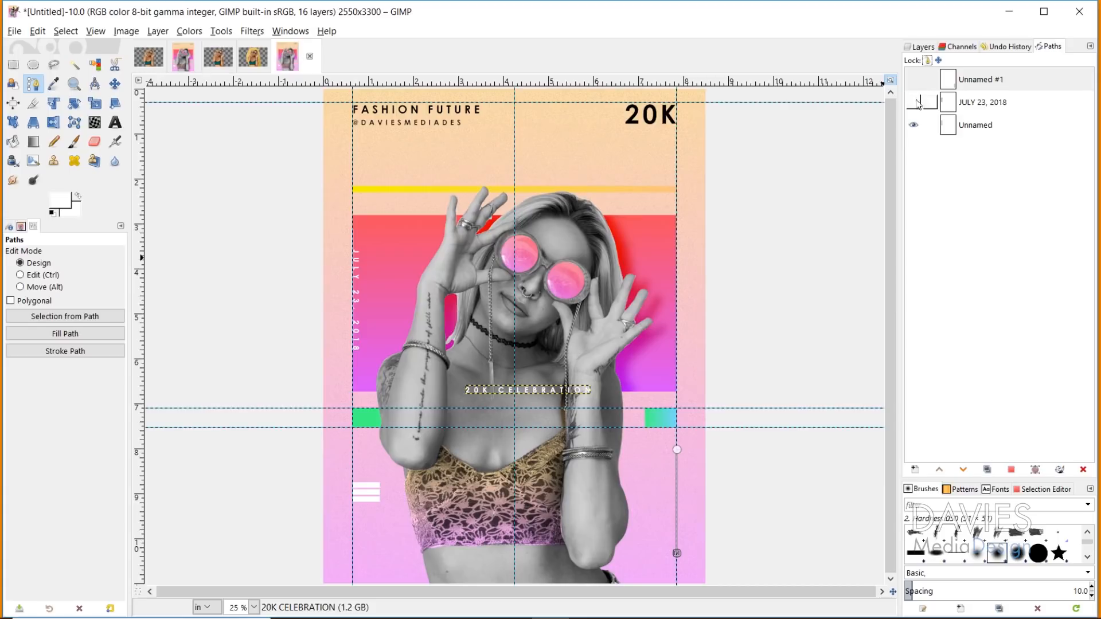
click(913, 79)
click(921, 47)
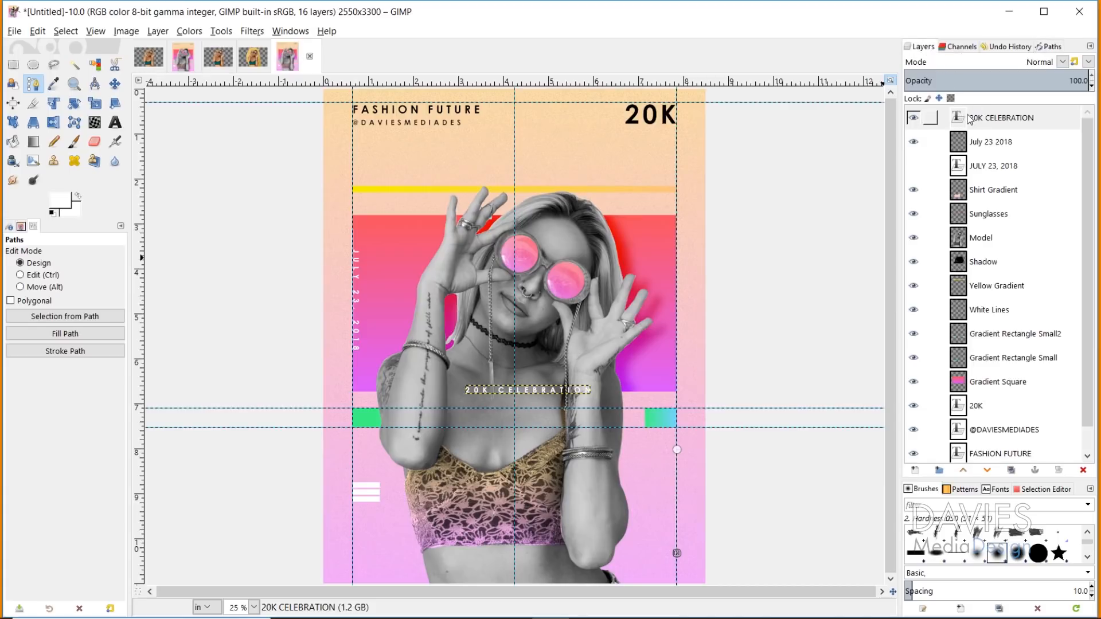
Step: Bend the 20K CELEBRATION text along the new vertical path
click(114, 122)
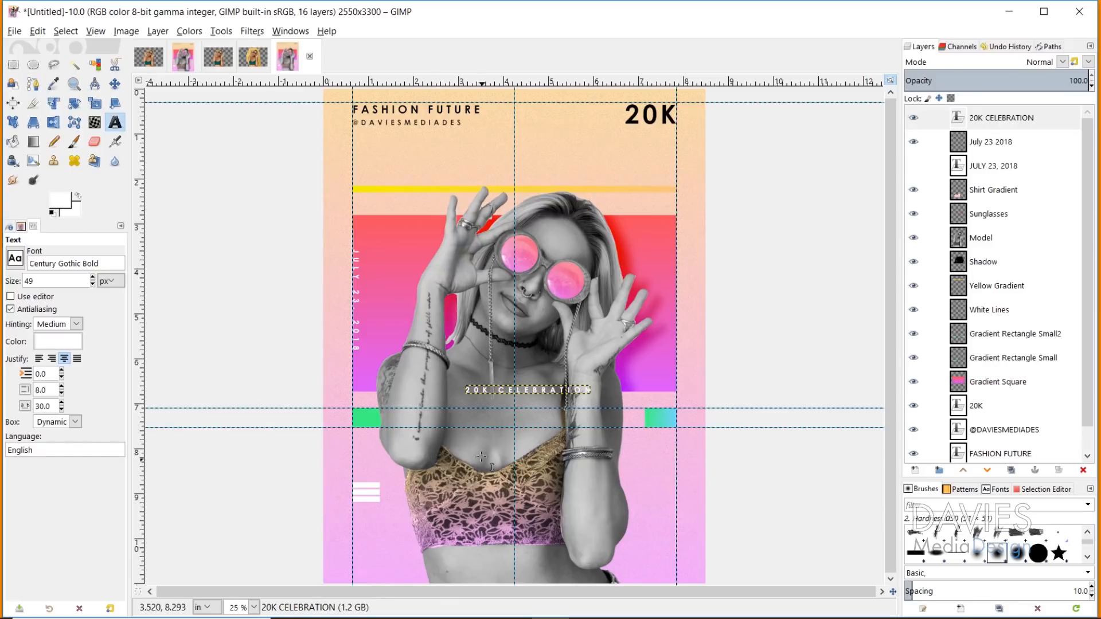
click(539, 390)
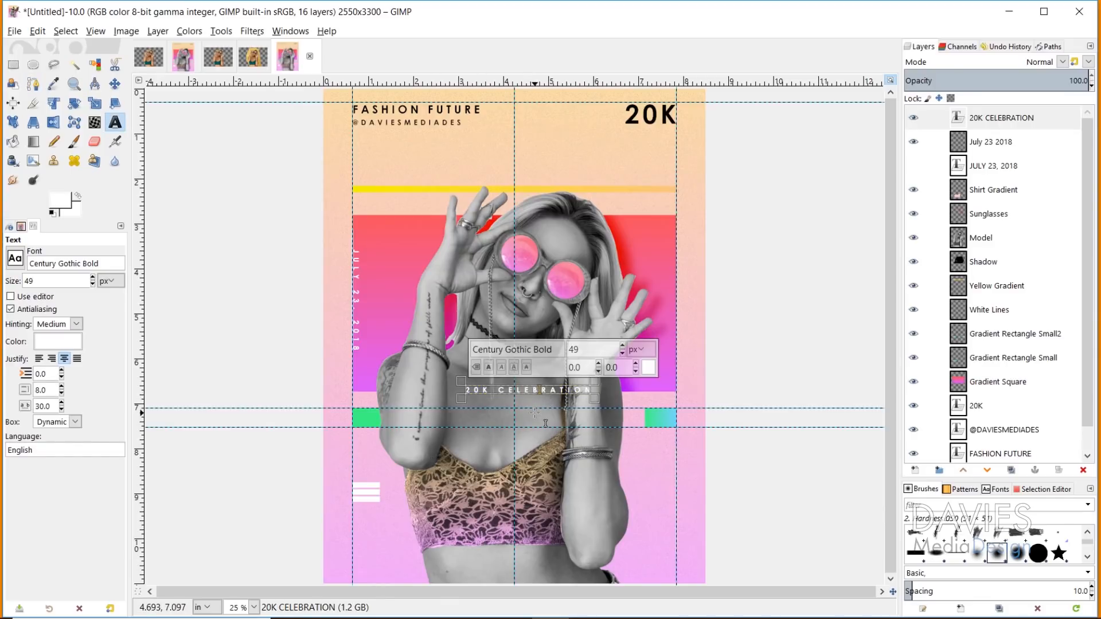
right_click(551, 391)
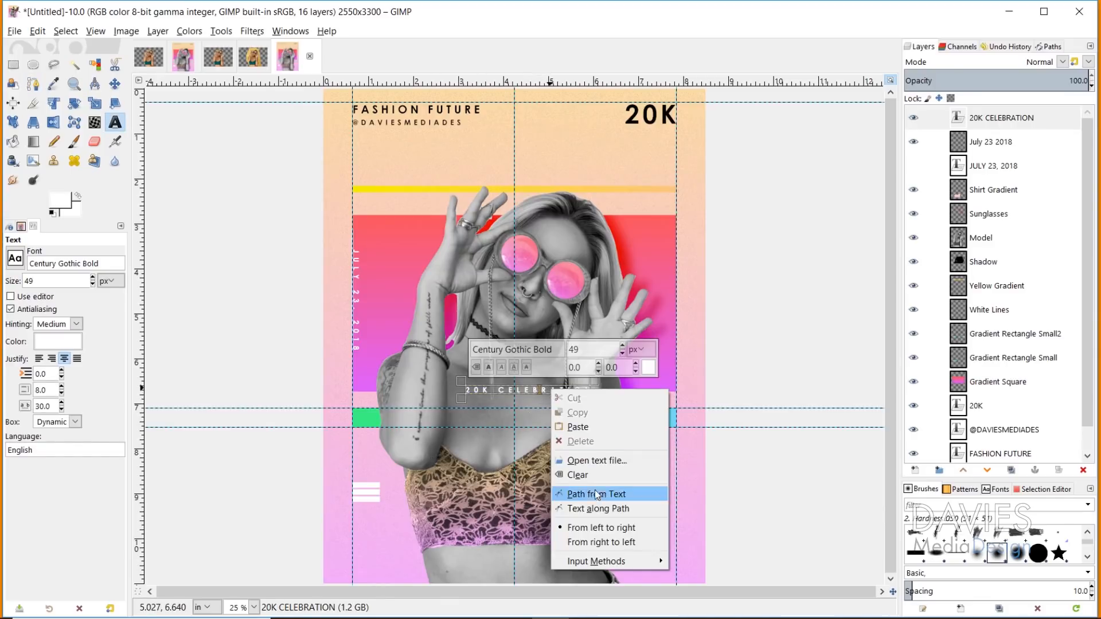
click(599, 509)
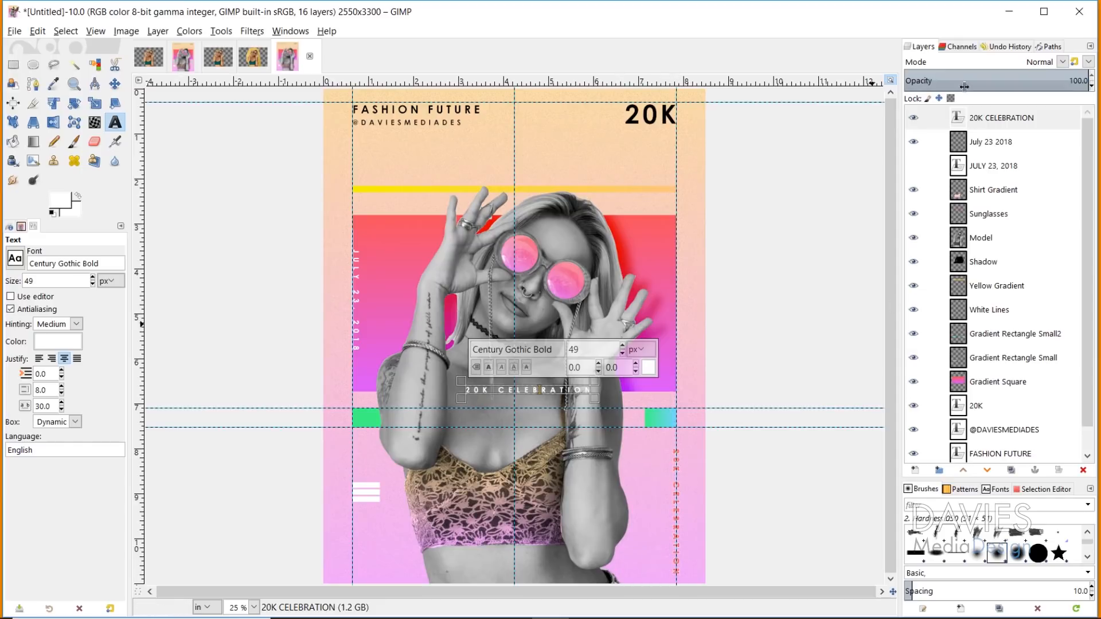
Step: Convert the 20K CELEBRATION path to a selection and create a transparent layer named 20K CELEBRATION
click(1049, 46)
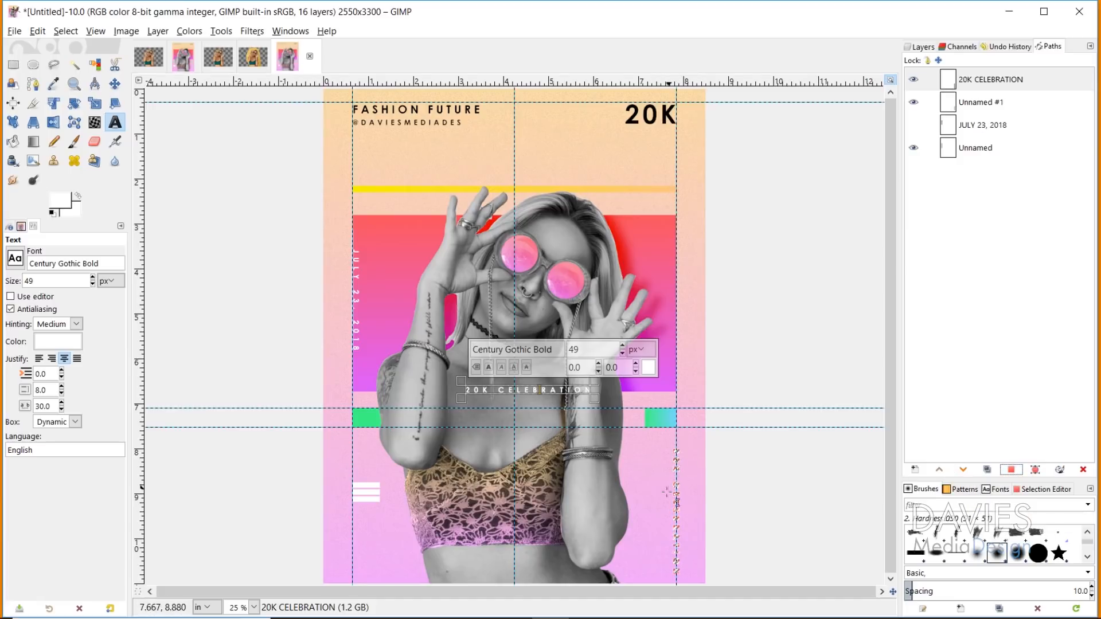
click(920, 47)
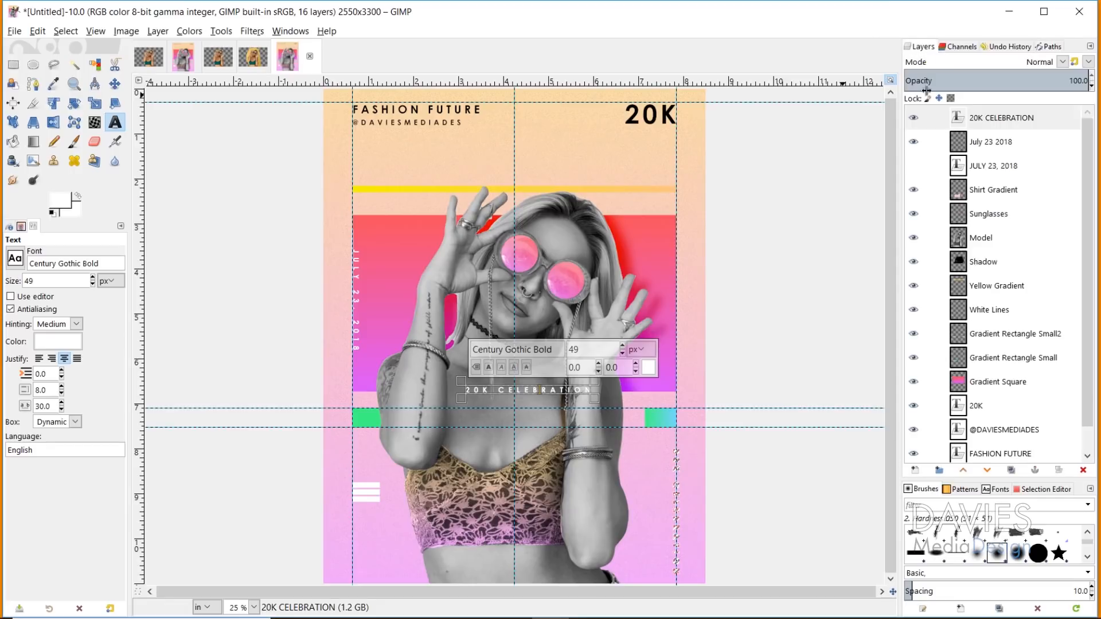
click(915, 470)
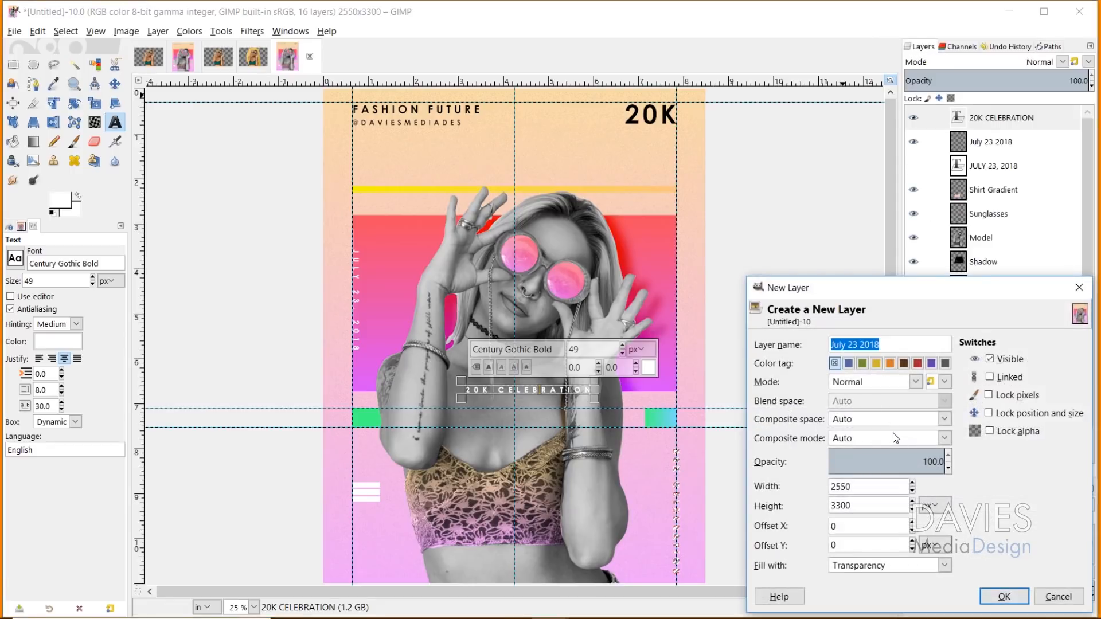
text(20K CELEBRATION)
key(Return)
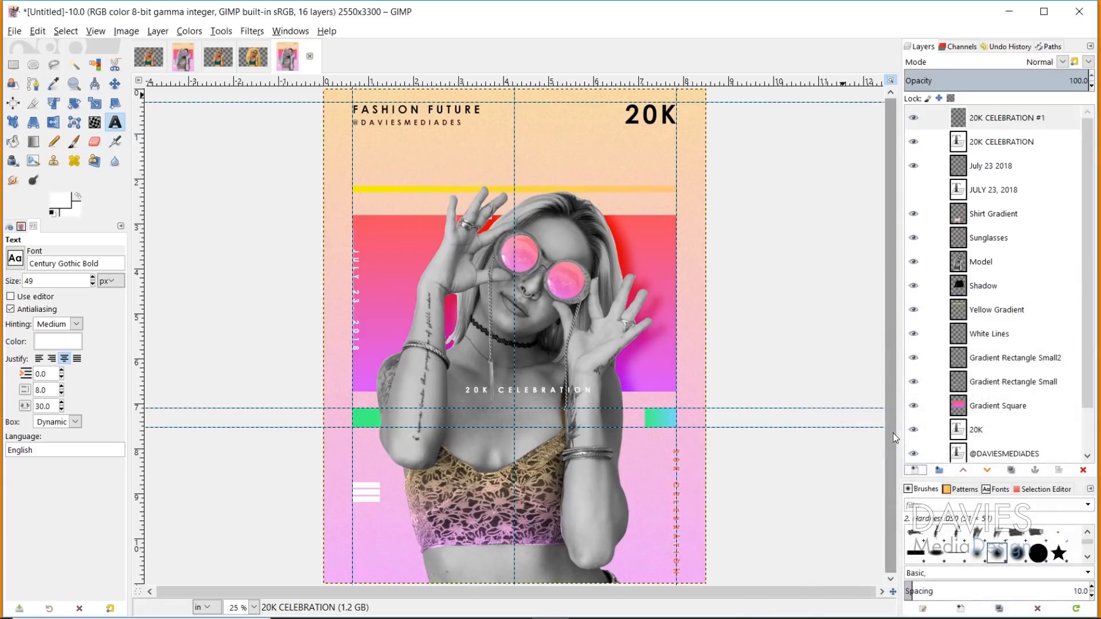
Step: Fill the vertical 20K CELEBRATION selection with white using Bucket Fill, and clear the selection
key(shift+b)
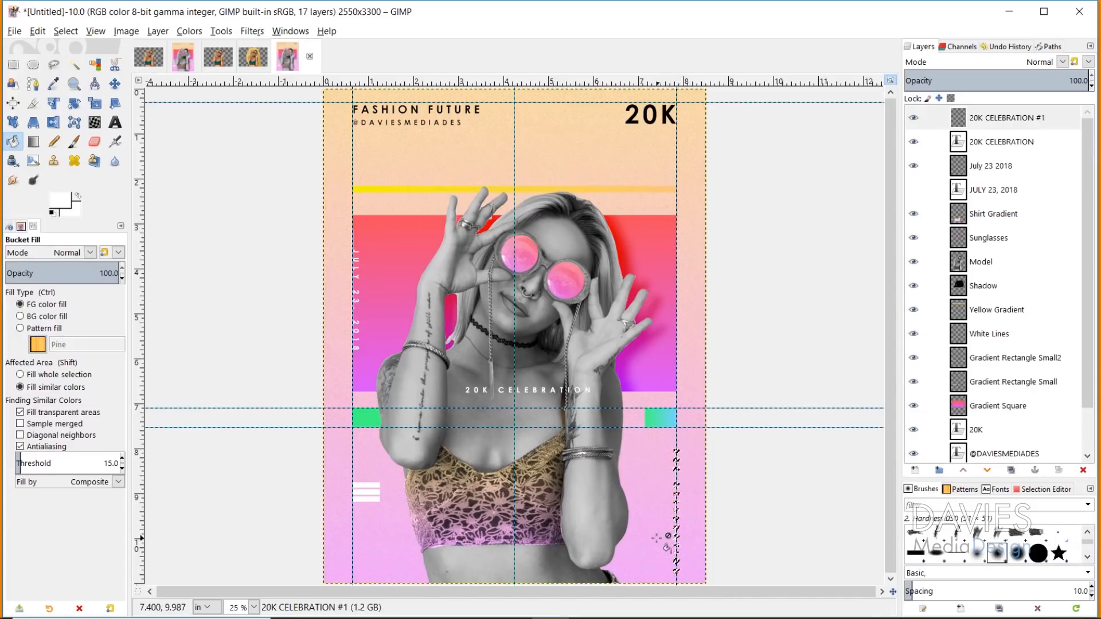
click(65, 31)
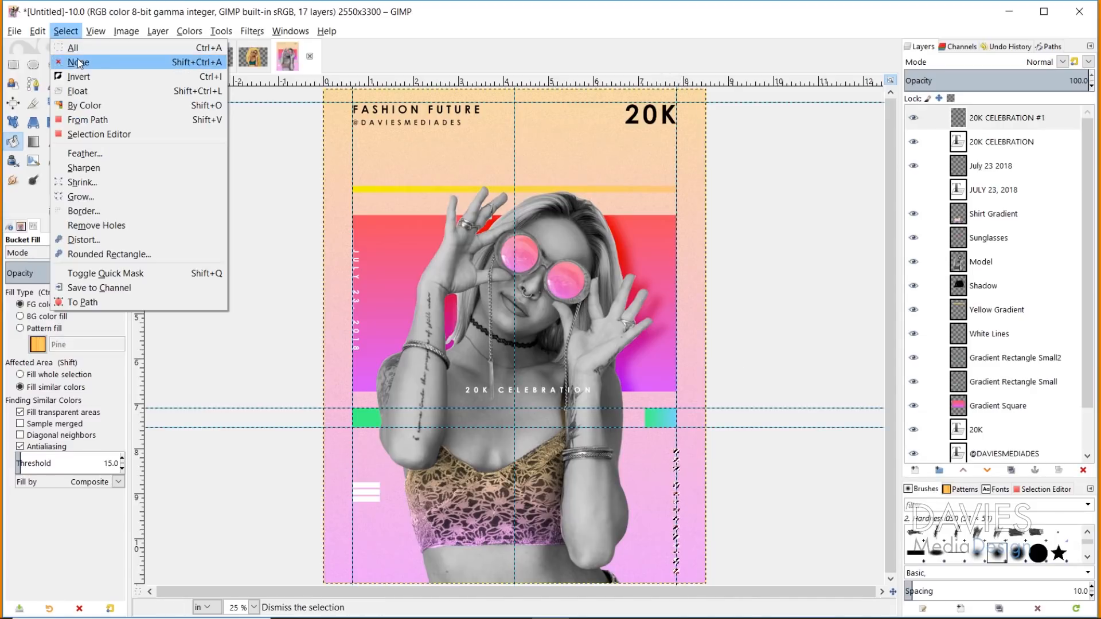
click(77, 61)
Step: Hide the 20K CELEBRATION path and both unnamed guide paths
click(1050, 46)
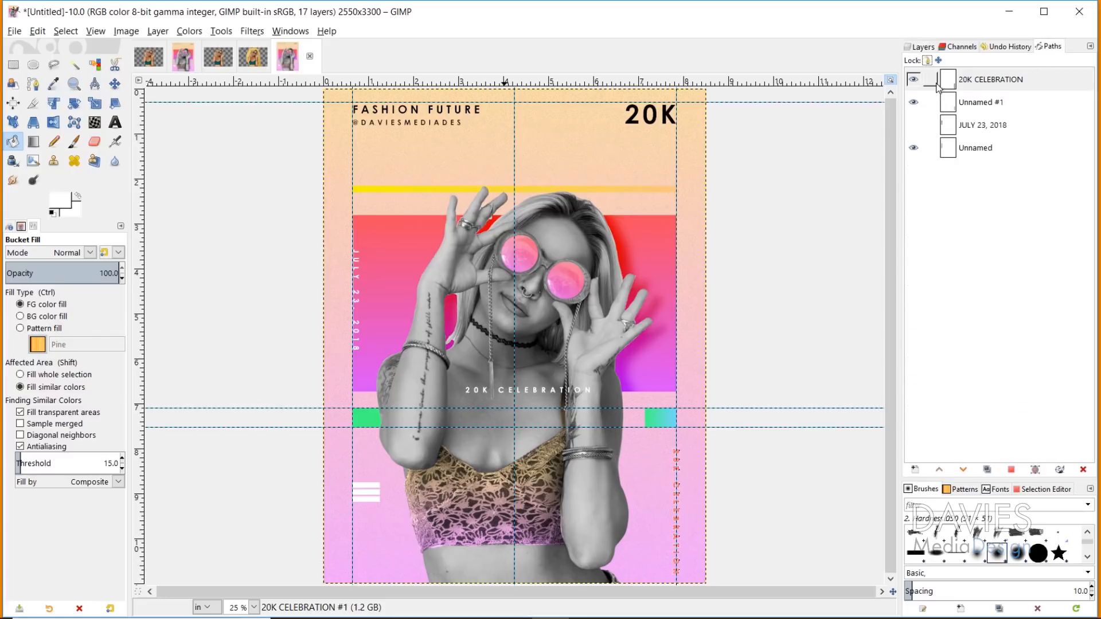
click(916, 83)
click(917, 104)
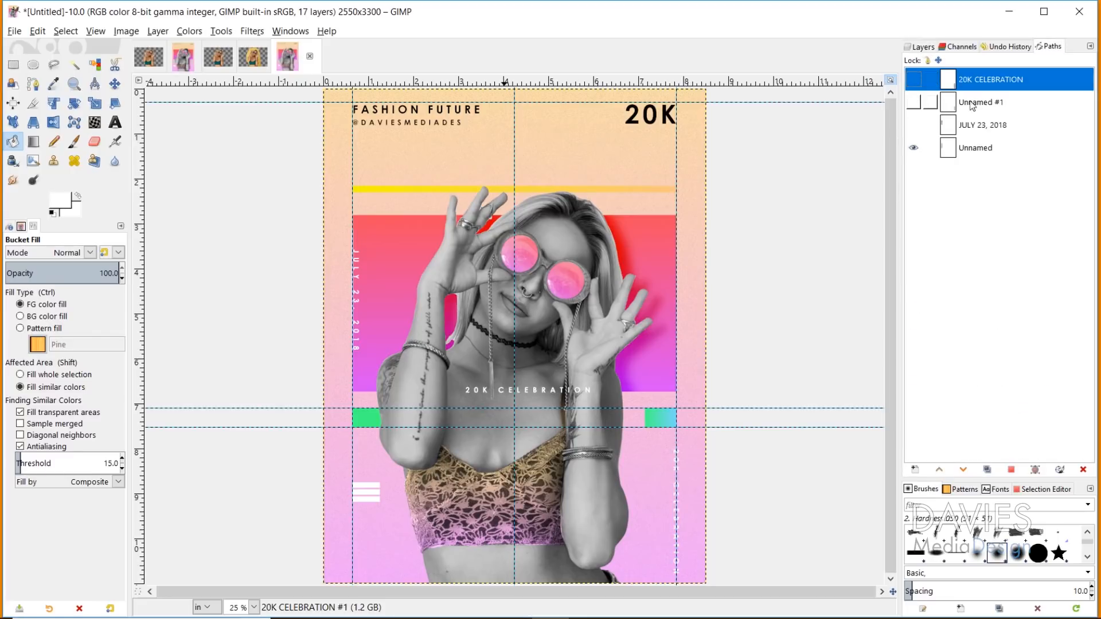
click(913, 148)
click(923, 47)
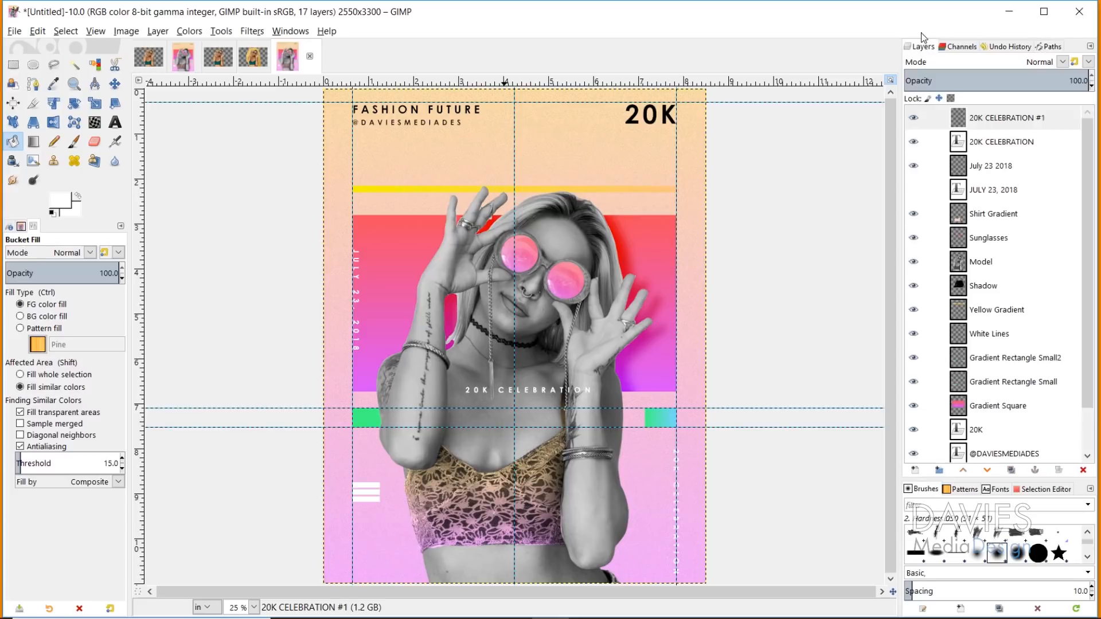
Step: Crop the filled vertical 20K CELEBRATION #1 layer to its content
click(958, 119)
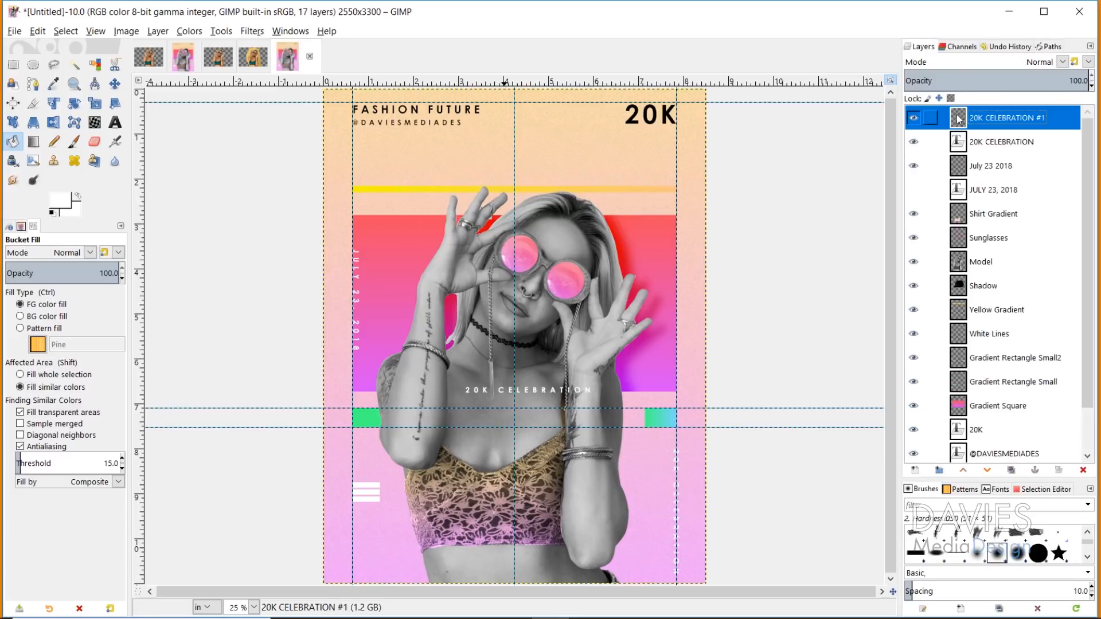
click(158, 31)
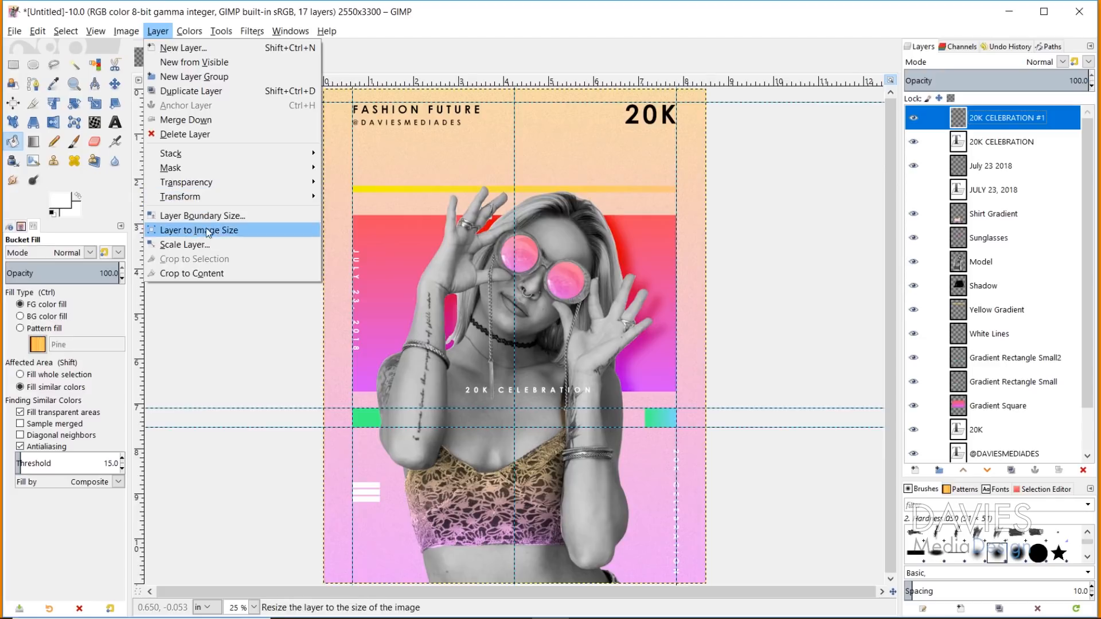
click(212, 274)
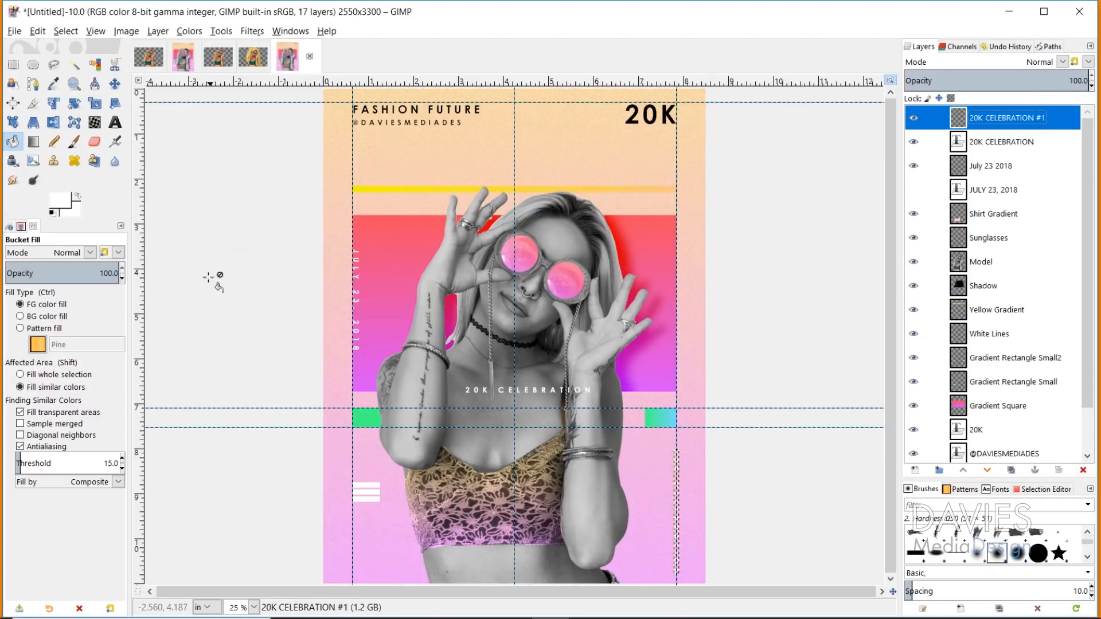
Step: Move the vertical 20K CELEBRATION text left so its edge sits against the inside of the right-hand guide
click(74, 84)
click(652, 519)
click(652, 519)
click(652, 519)
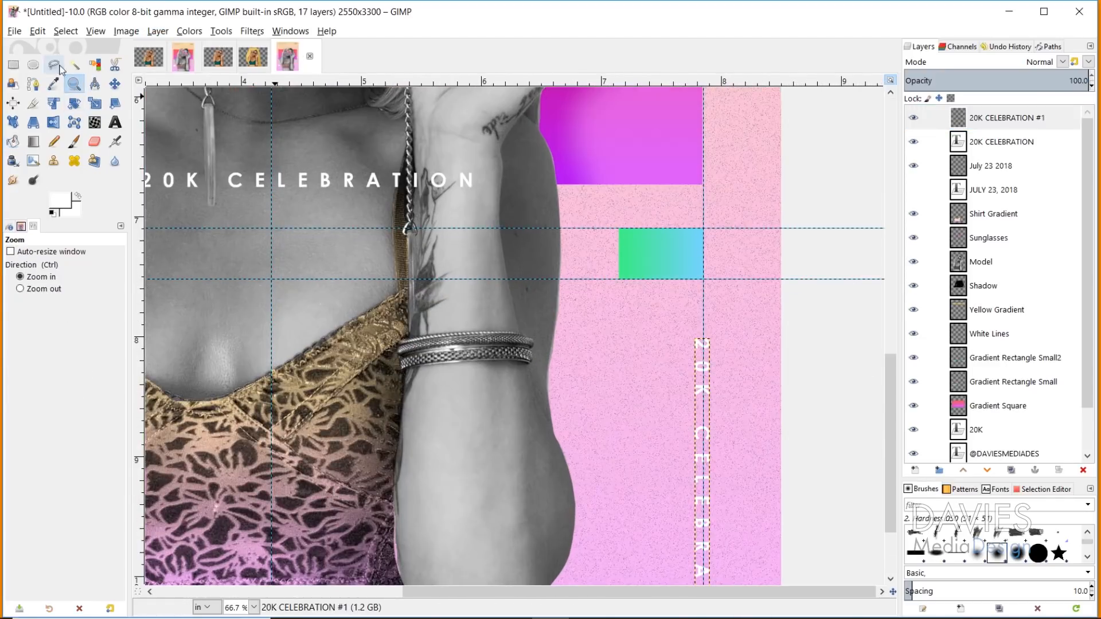
click(115, 84)
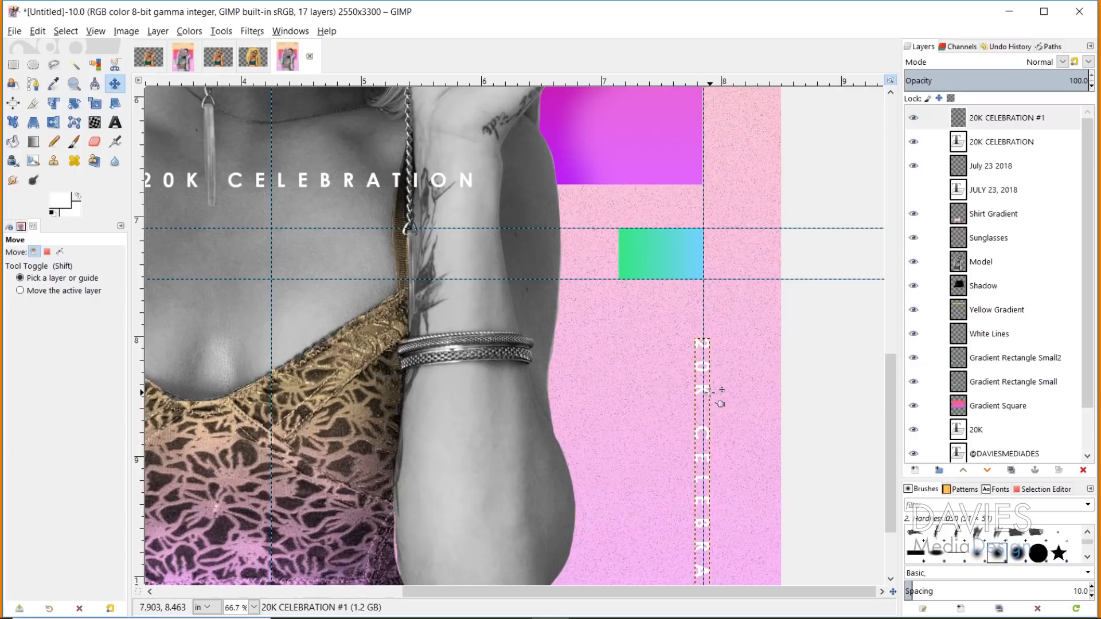
drag(718, 402, 713, 404)
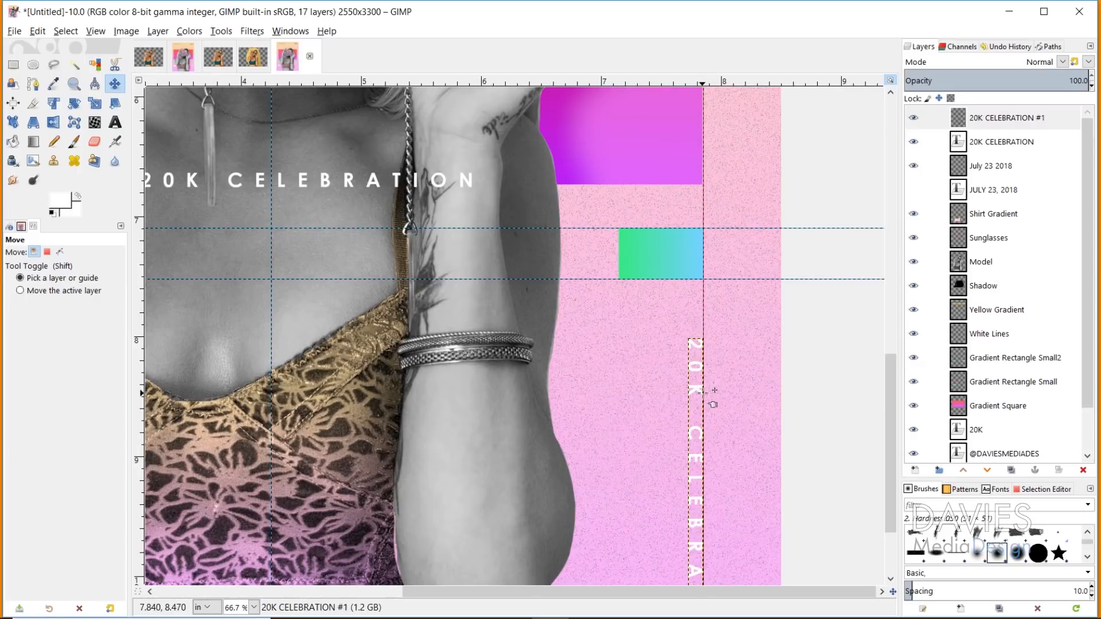
Step: Move the vertical 20K CELEBRATION text up to just below the green-blue rectangle, and hide the original horizontal 20K CELEBRATION text layer
click(74, 84)
ctrl+click(327, 223)
ctrl+click(298, 281)
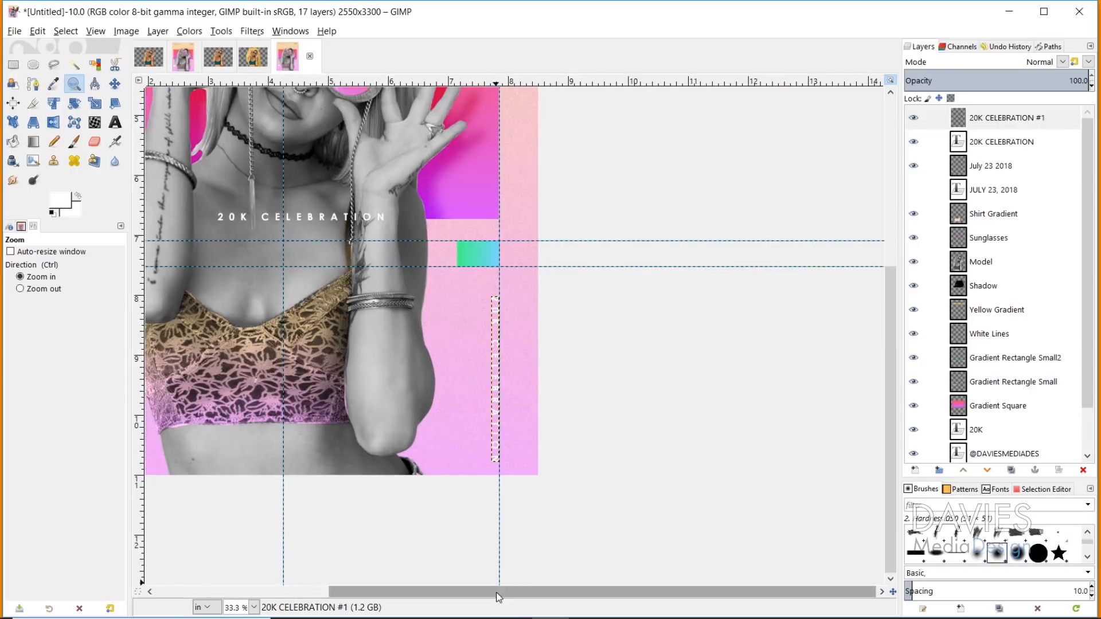
drag(499, 592, 351, 593)
click(115, 84)
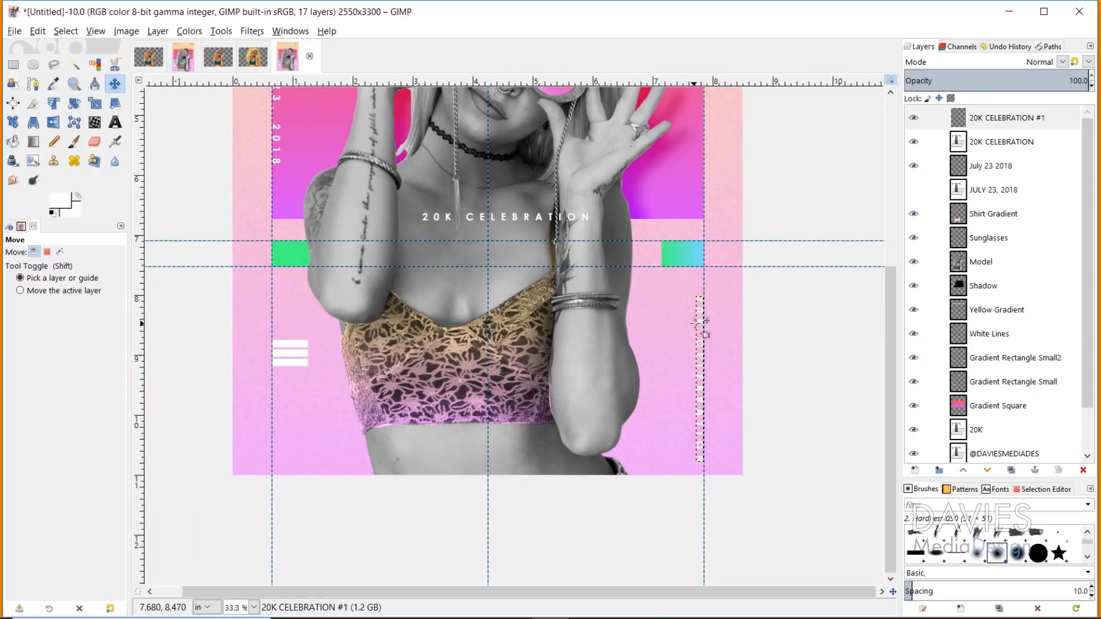
drag(700, 314, 698, 288)
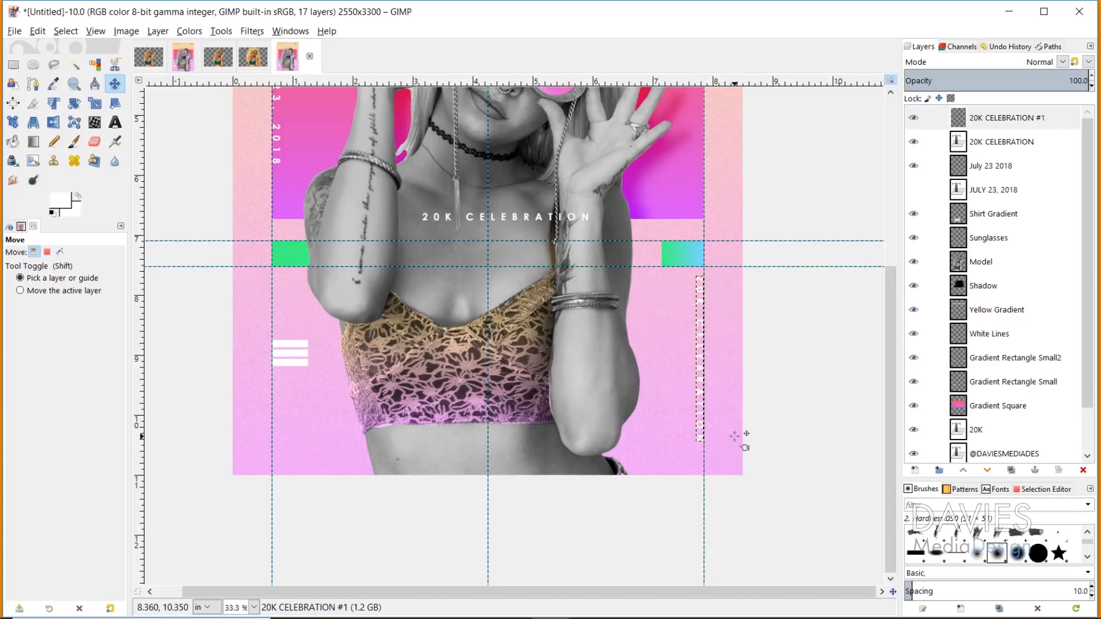
scroll(759, 381, up, 5)
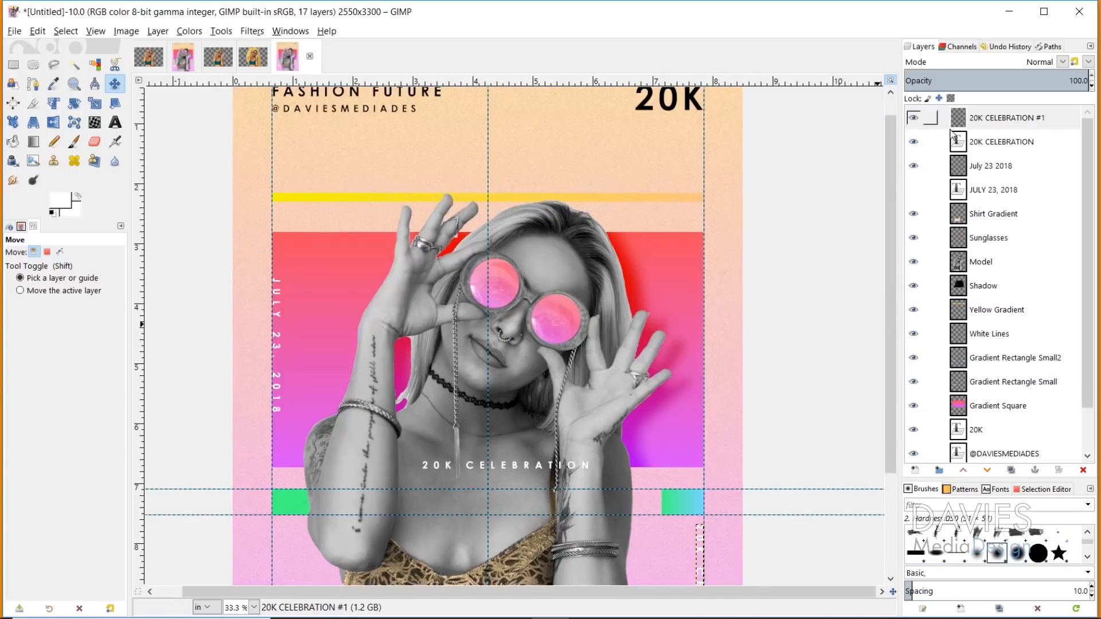
click(914, 143)
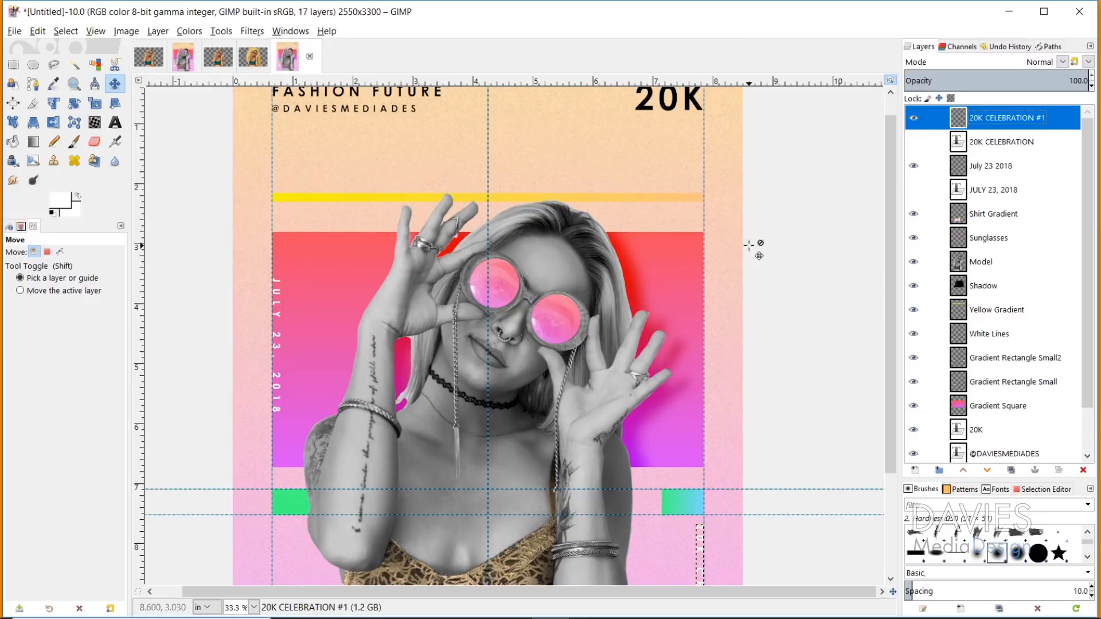
Step: Add the white 49 px Century Gothic Bold text "DAVIES MEDIA DESIGN | 2018" across the model's waist near the poster's lower edge
scroll(756, 245, down, 3)
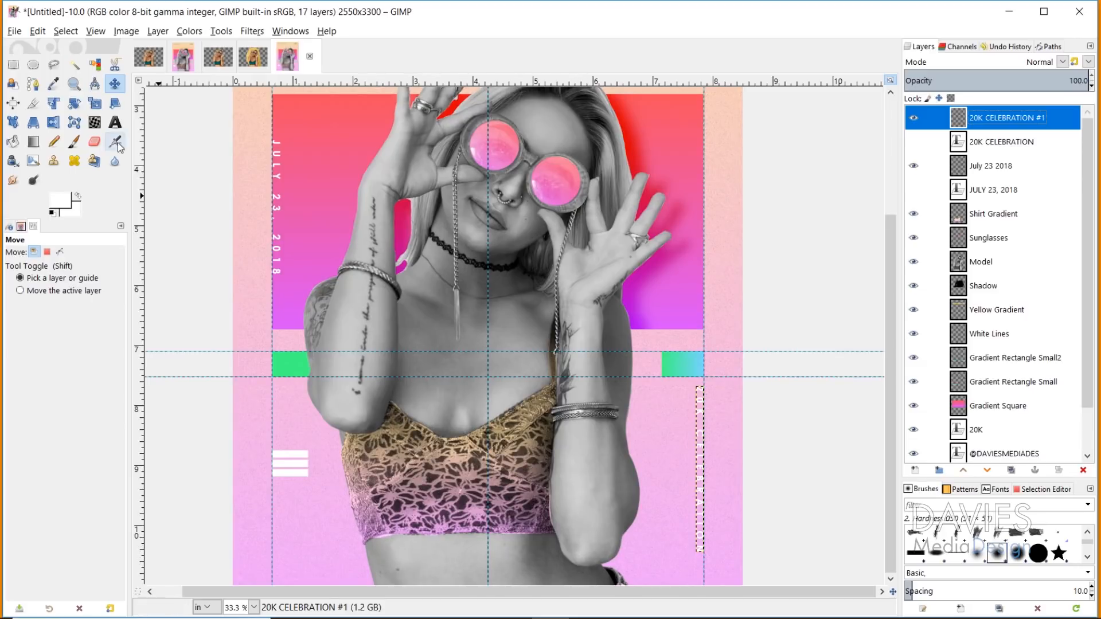
key(t)
click(392, 548)
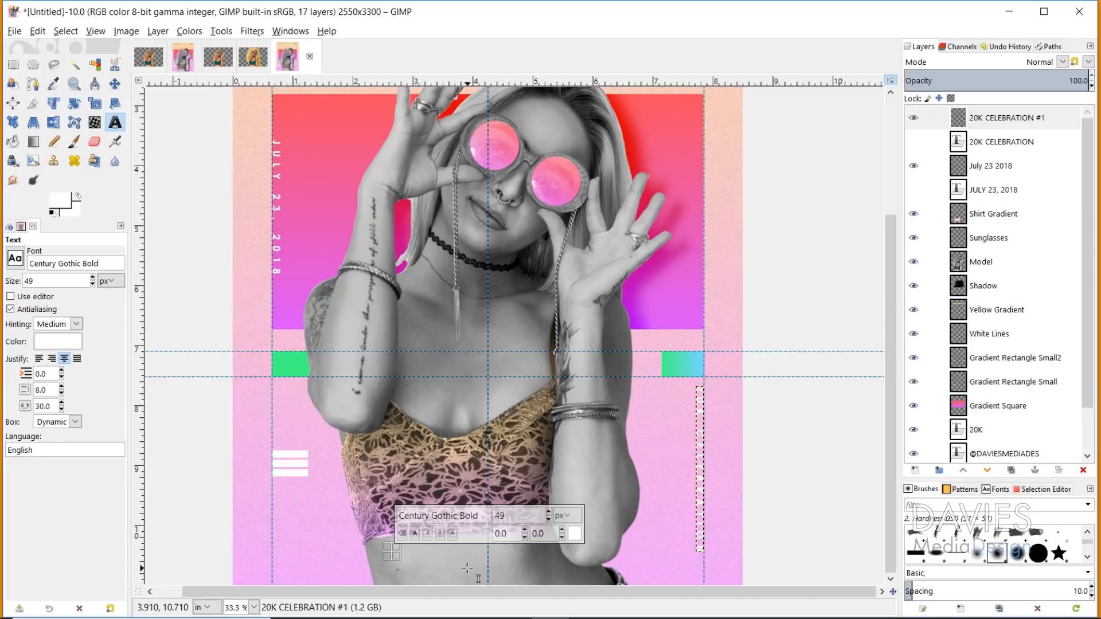
text(DAVIE)
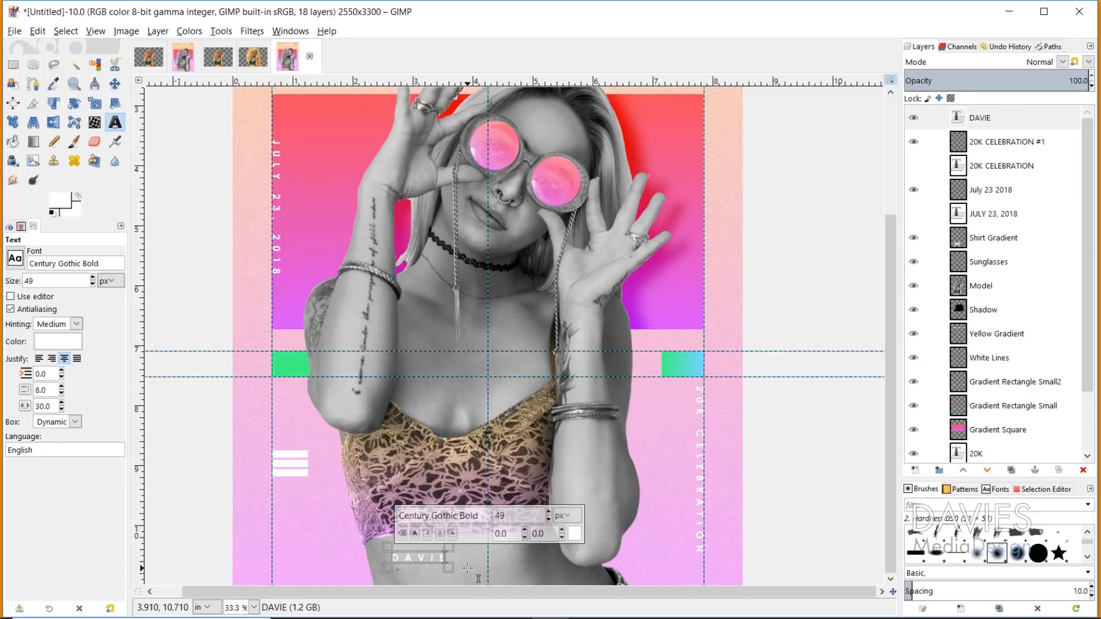
text(S MEDIA DESIGN)
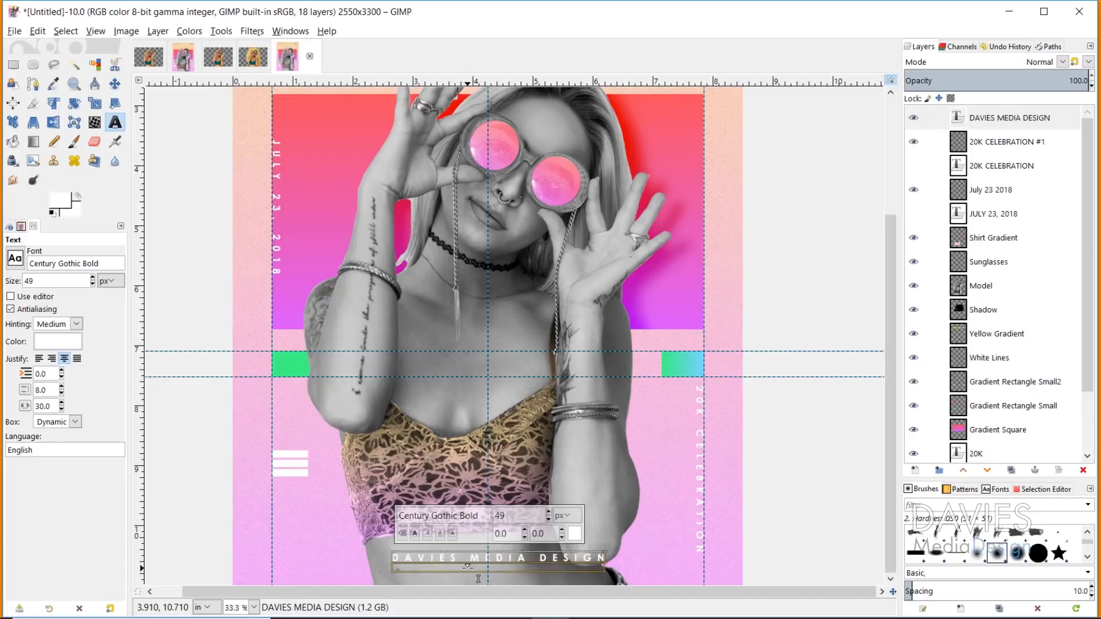
text( | 2018)
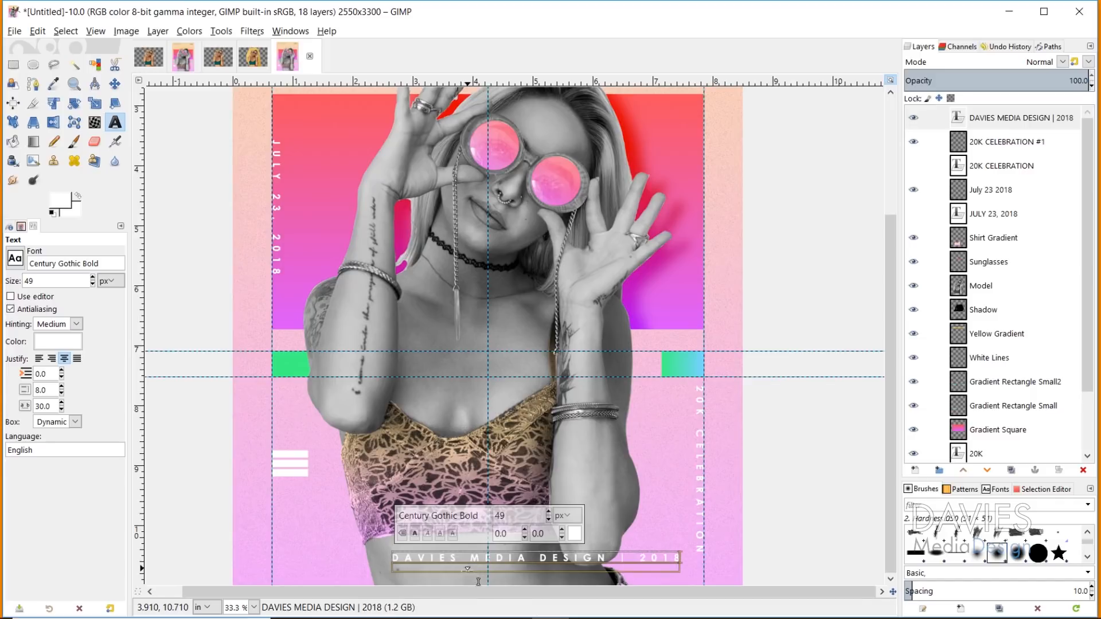
Step: Center the DAVIES MEDIA DESIGN | 2018 text layer horizontally relative to the image
click(16, 106)
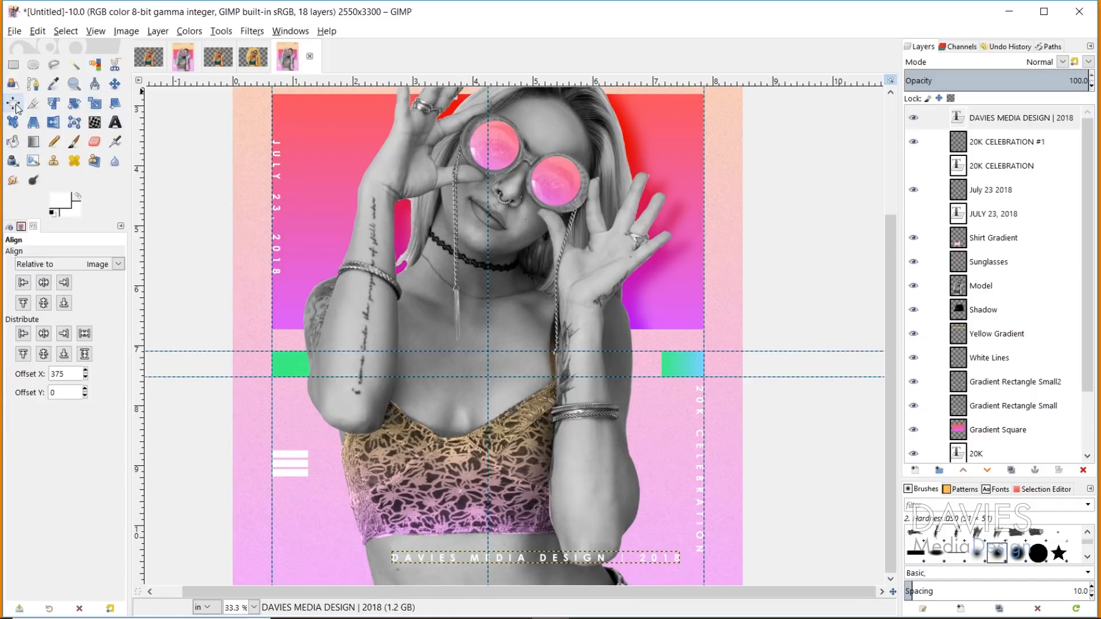
click(521, 557)
click(43, 283)
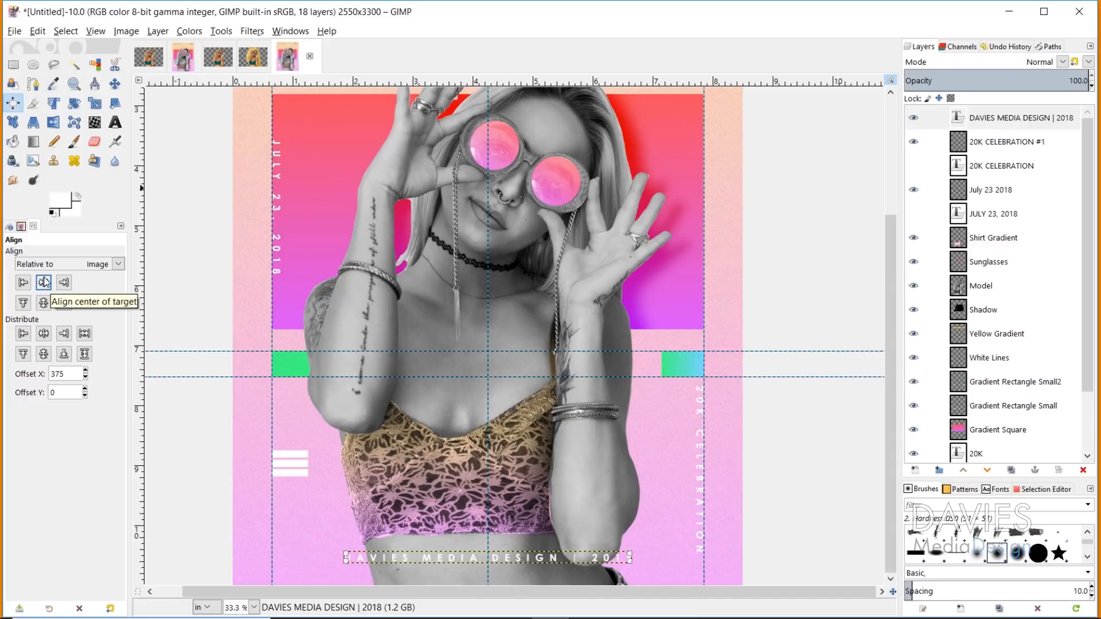
Step: Hide the guides and frame the whole poster in the view to check the finished composition
key(z)
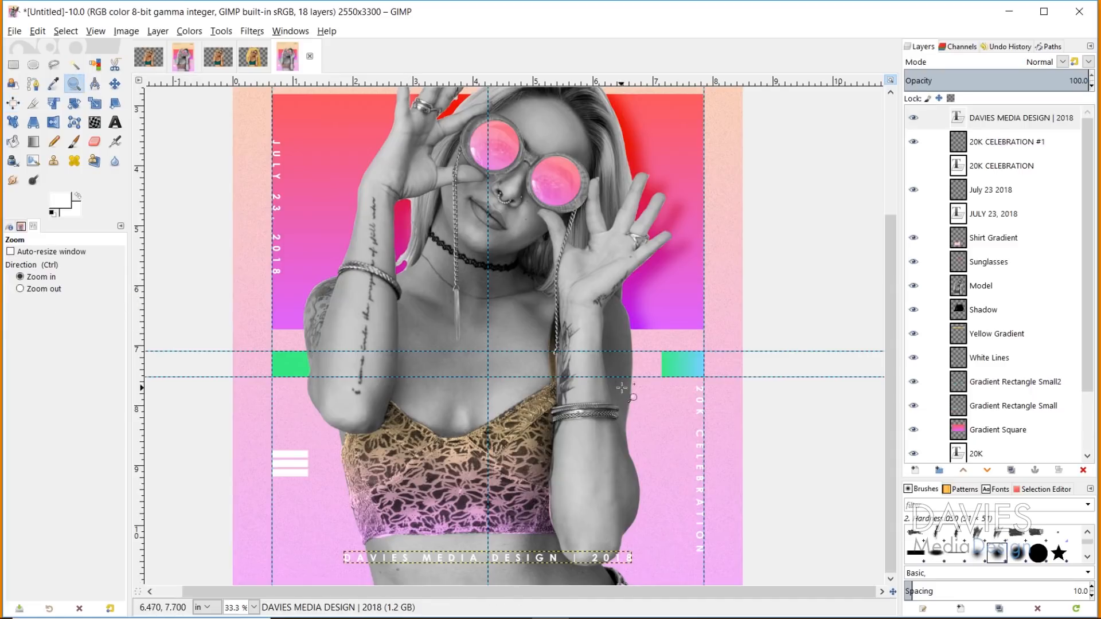
ctrl+click(551, 376)
ctrl+click(526, 309)
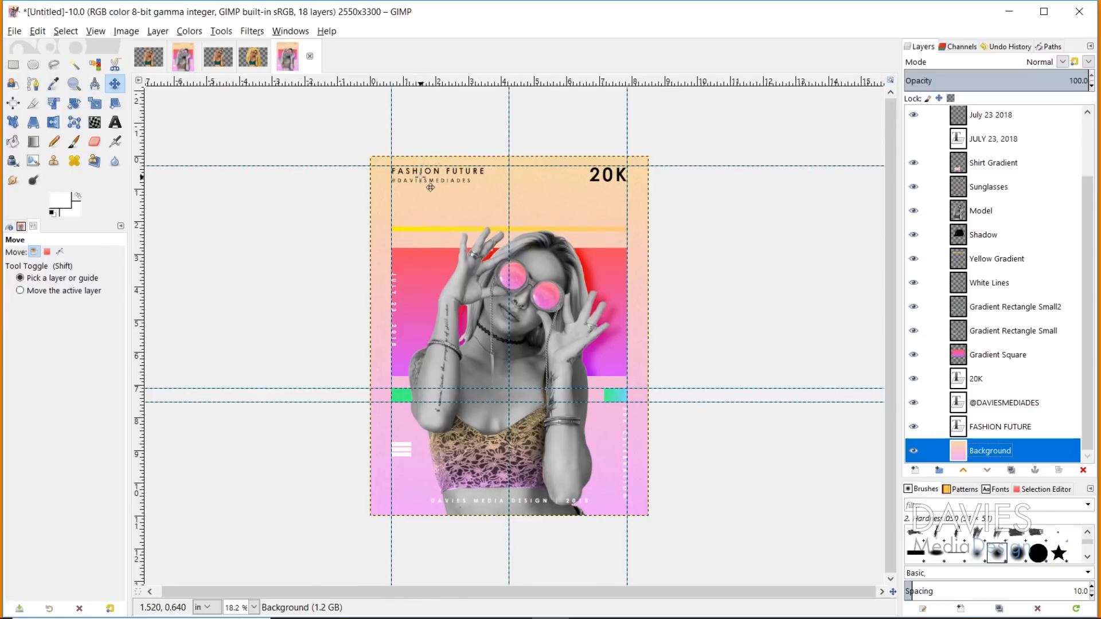
key(ctrl+shift+t)
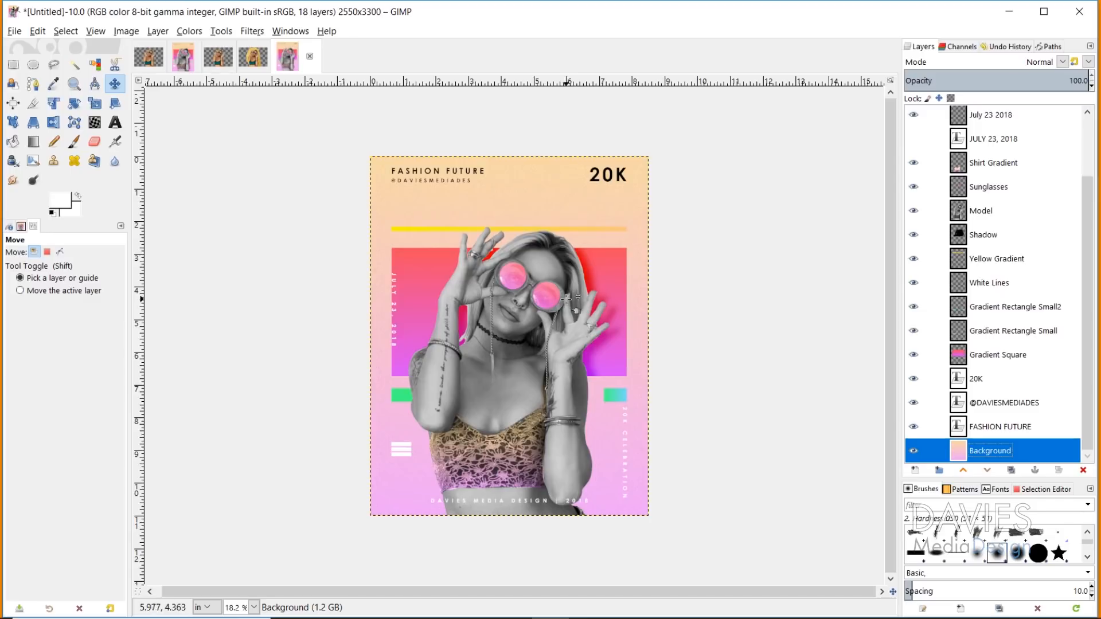
click(74, 84)
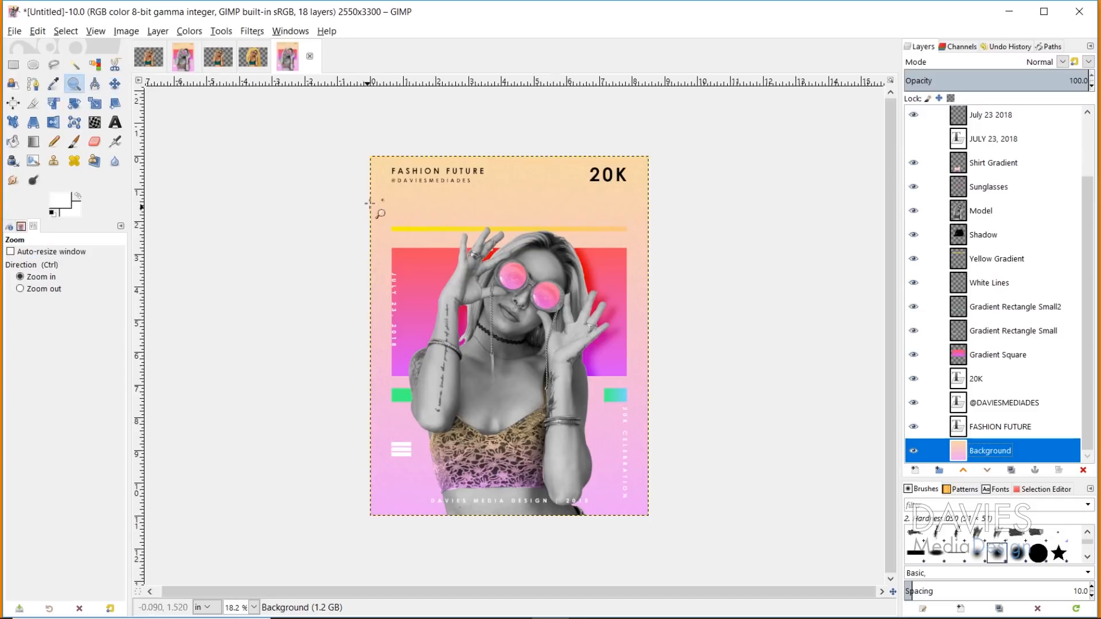
drag(367, 155, 654, 520)
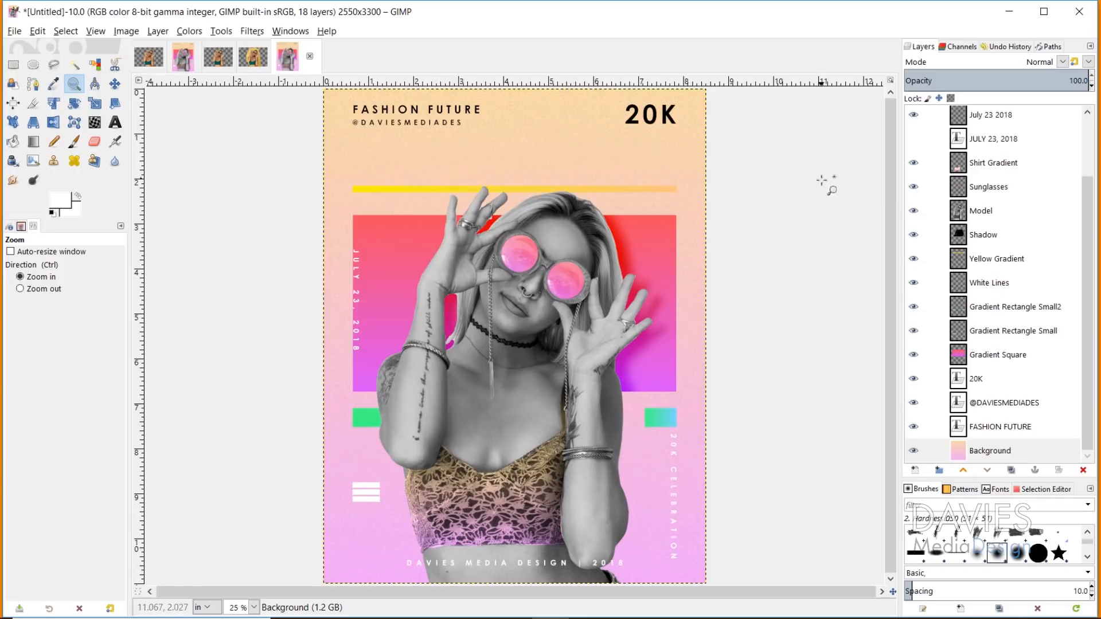